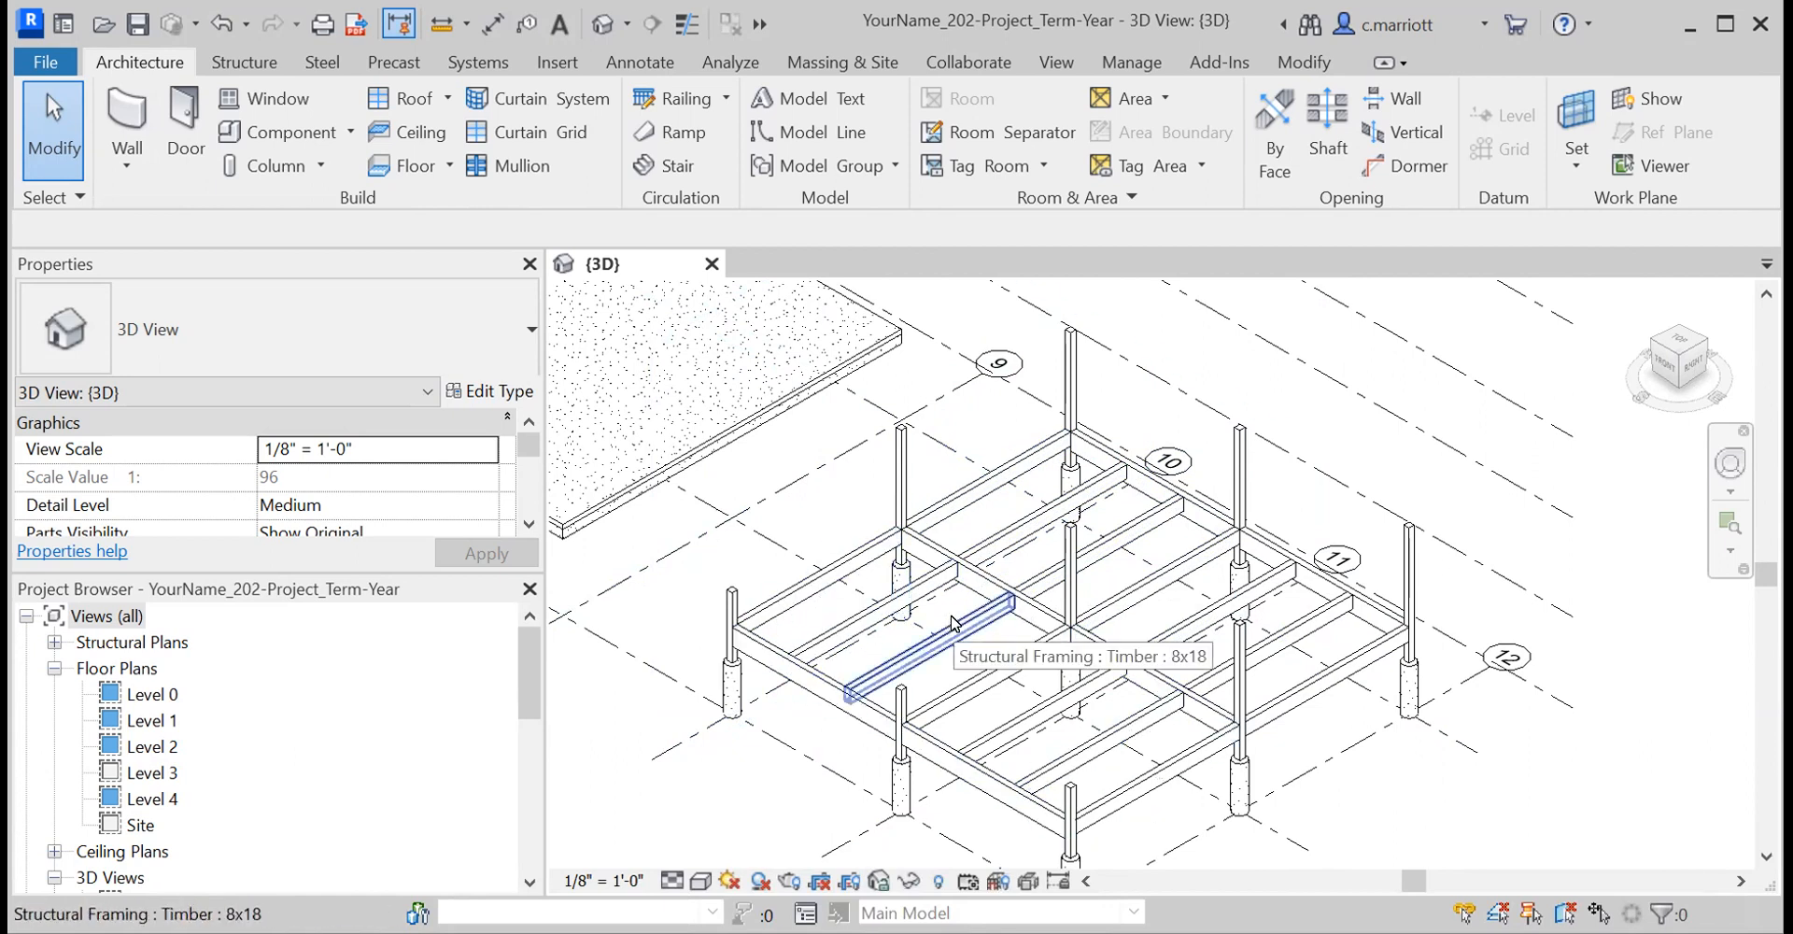
- On the Level 1 floor plan, copy the six perimeter girders around the northern bays between grids 10 and 12 and paste them aligned to Level 2
double_click(152, 720)
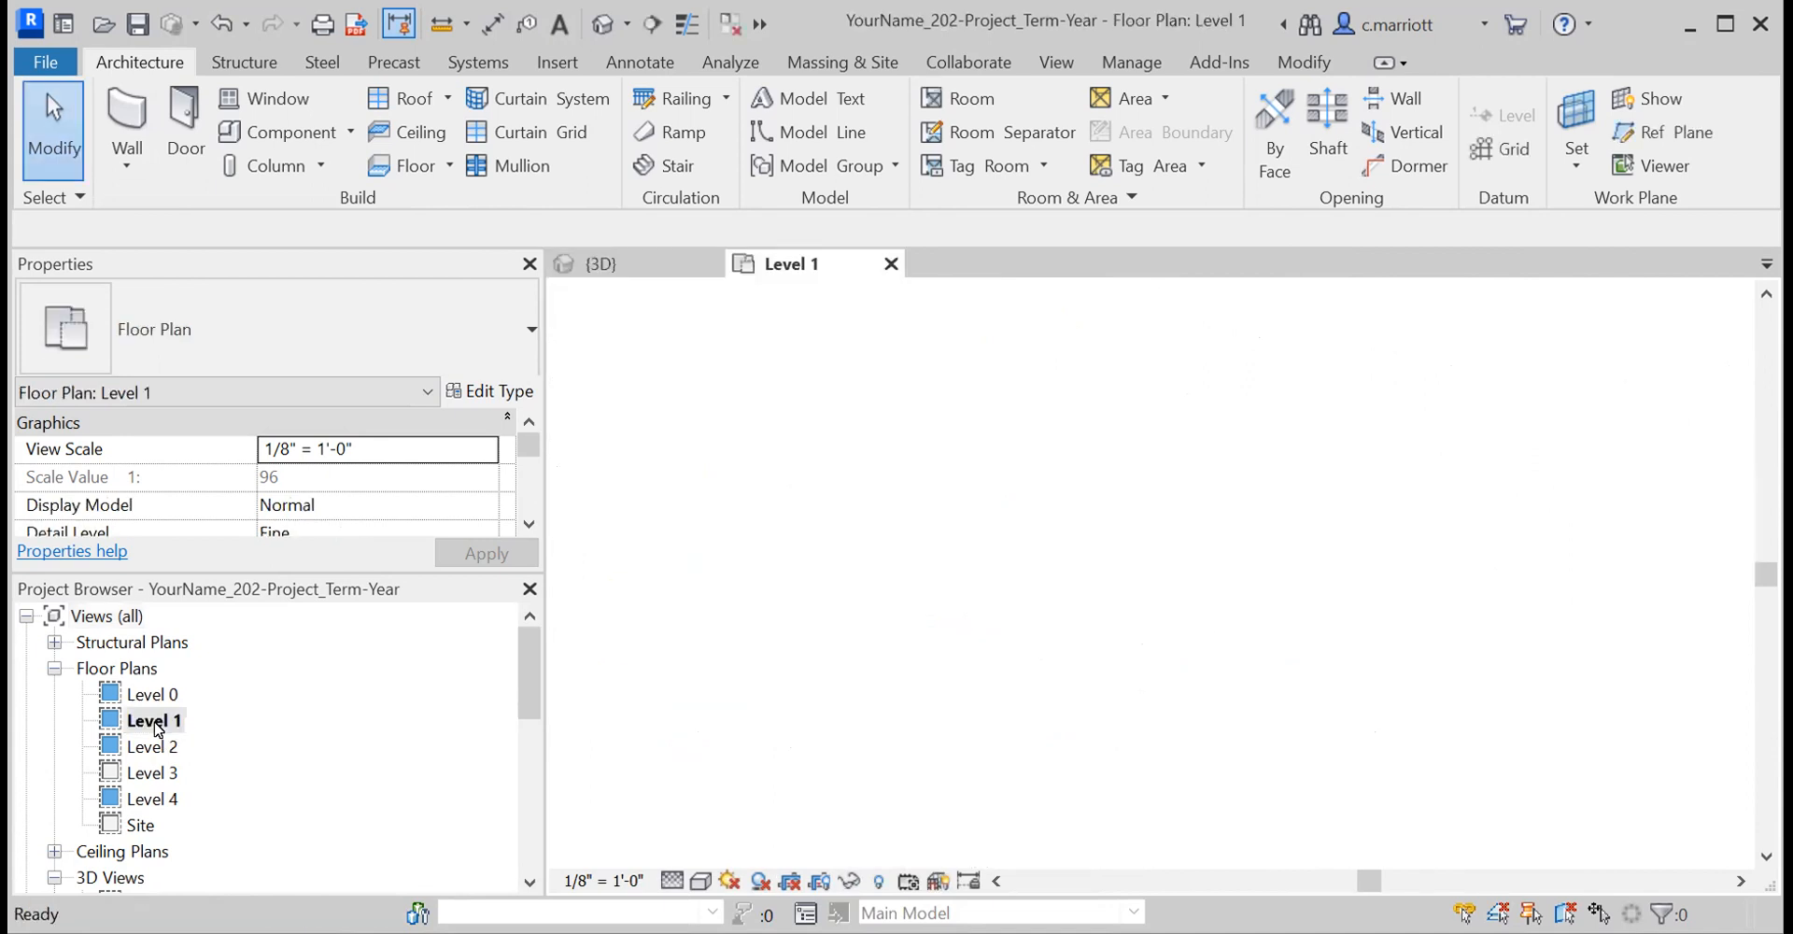
scroll(1532, 524, up, 5)
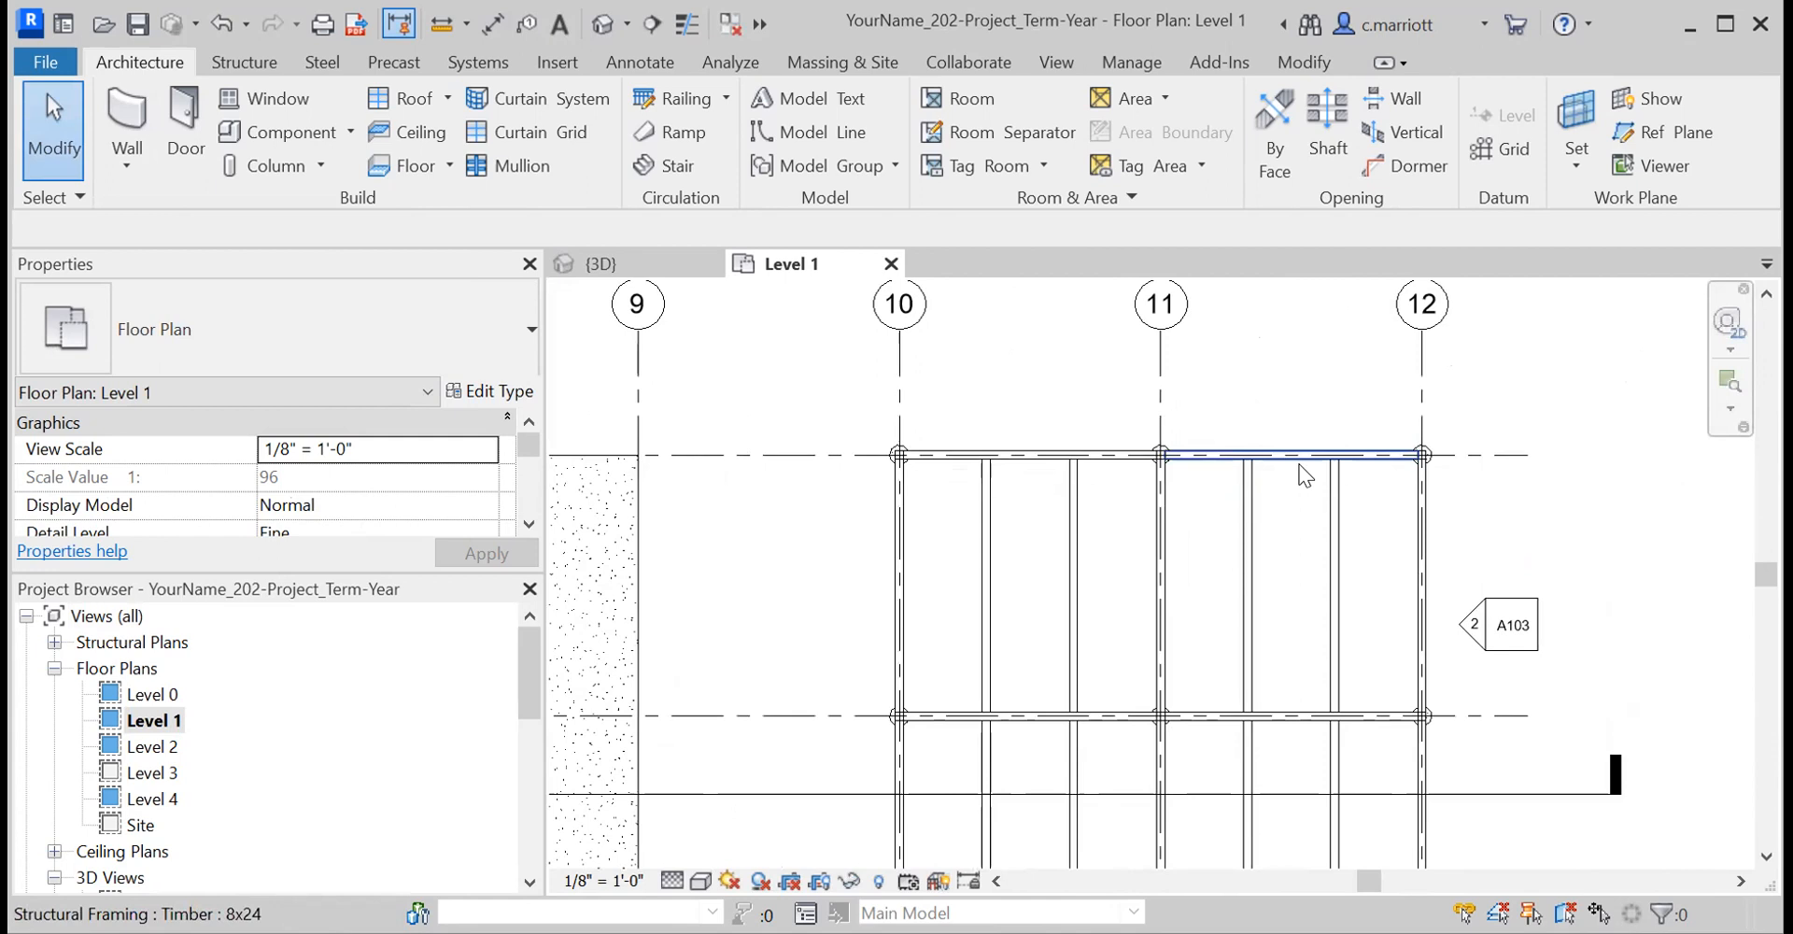
click(1306, 476)
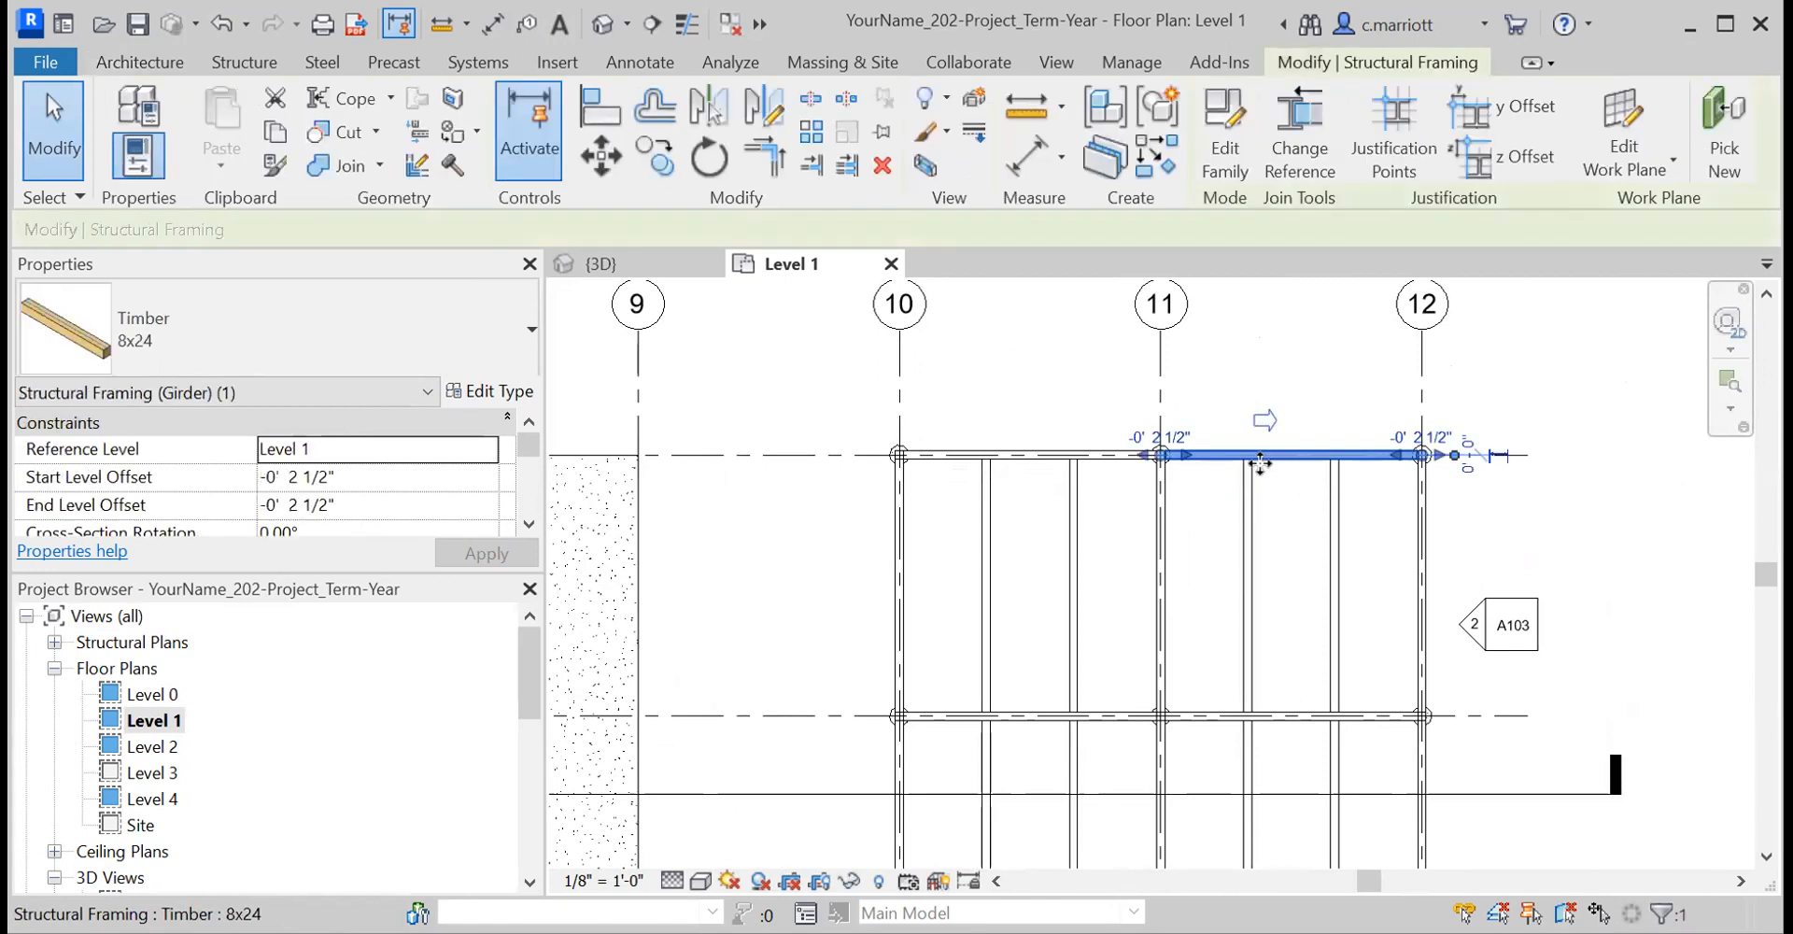
ctrl+click(1124, 460)
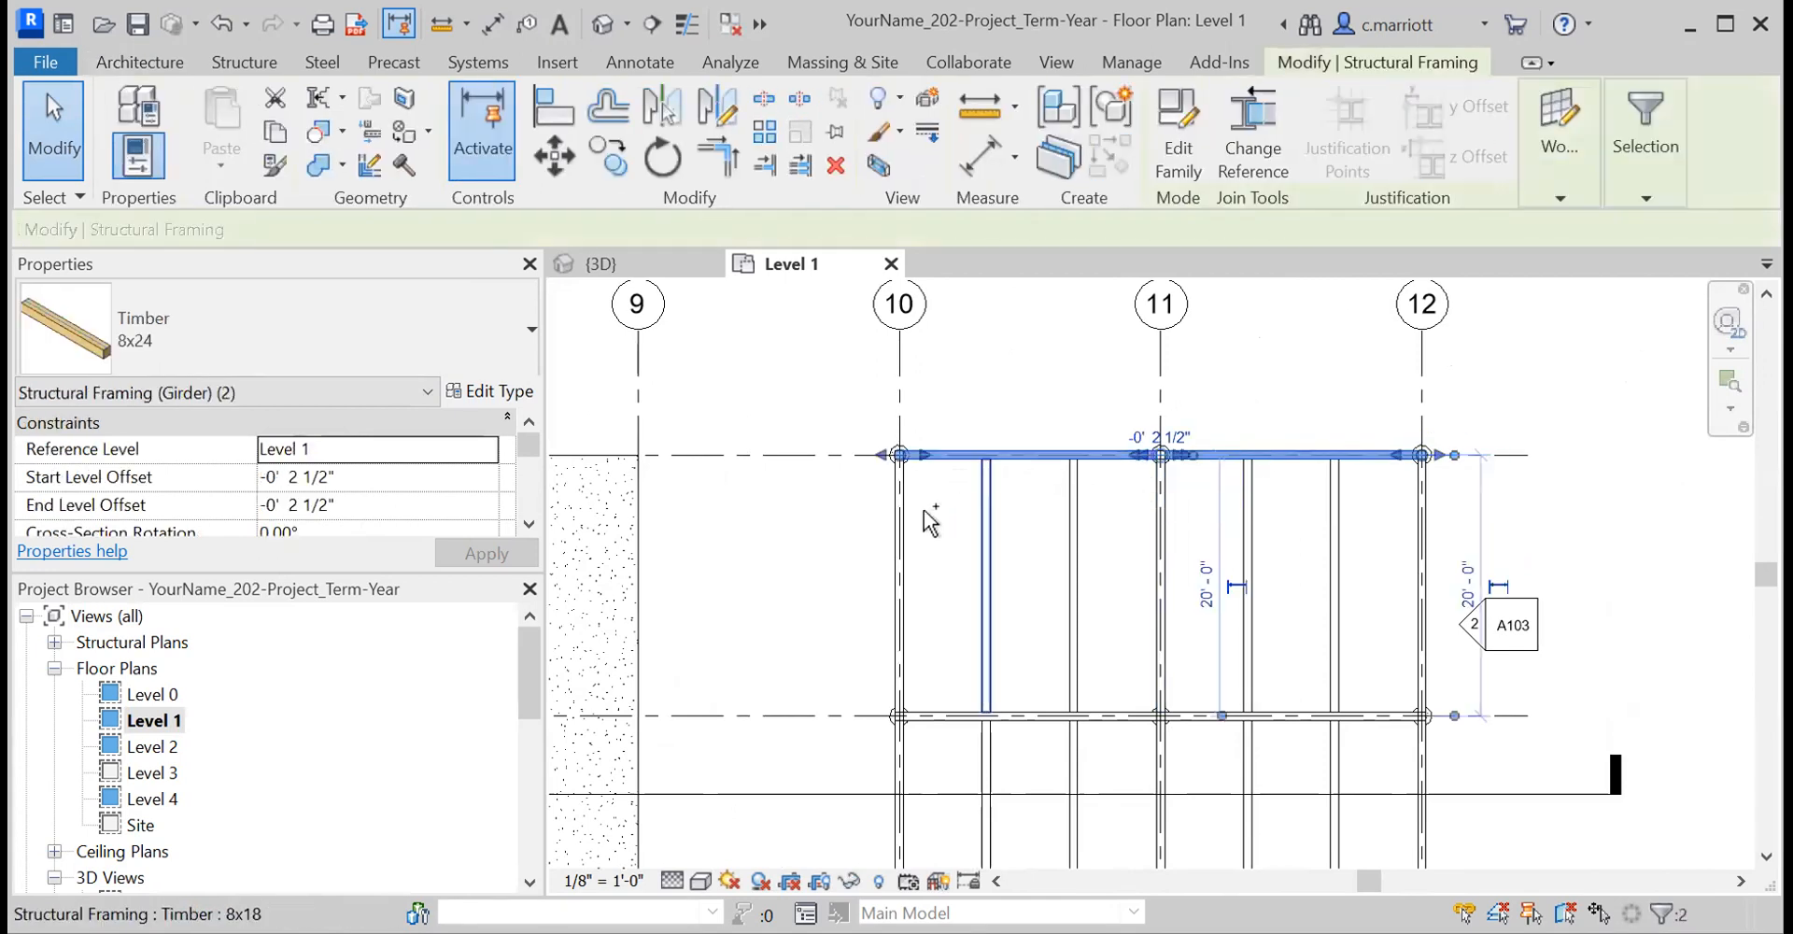
ctrl+click(914, 531)
ctrl+click(1051, 720)
ctrl+click(1282, 720)
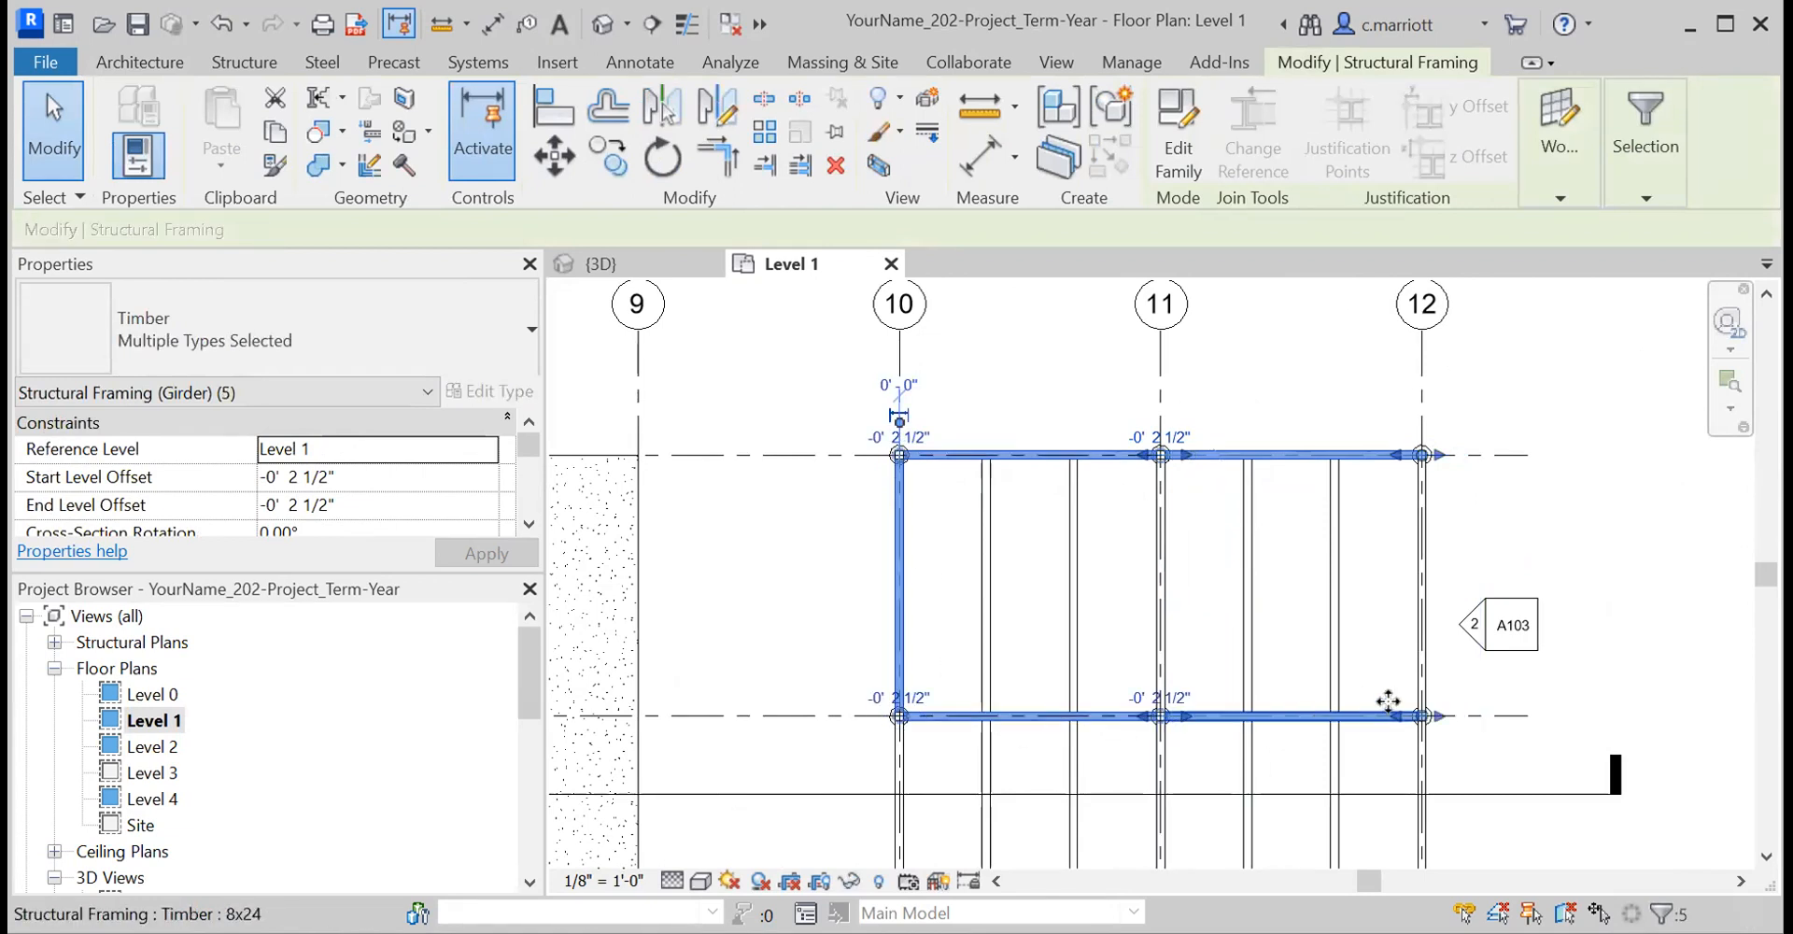
ctrl+click(1414, 691)
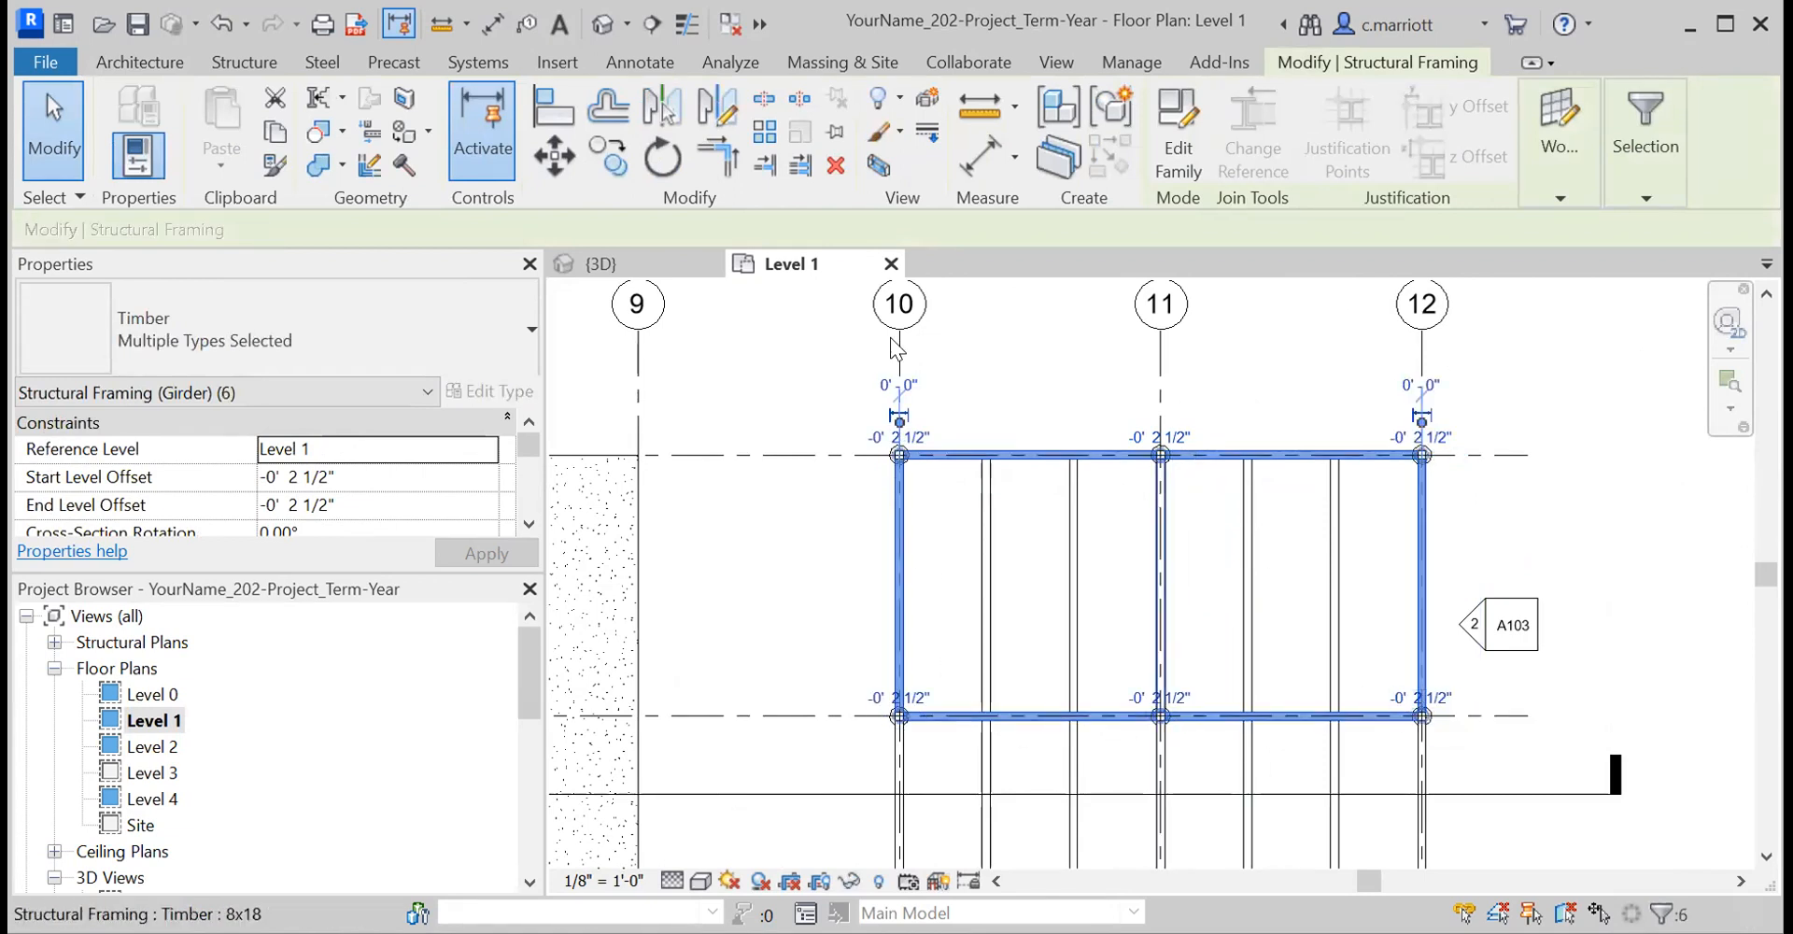
click(613, 160)
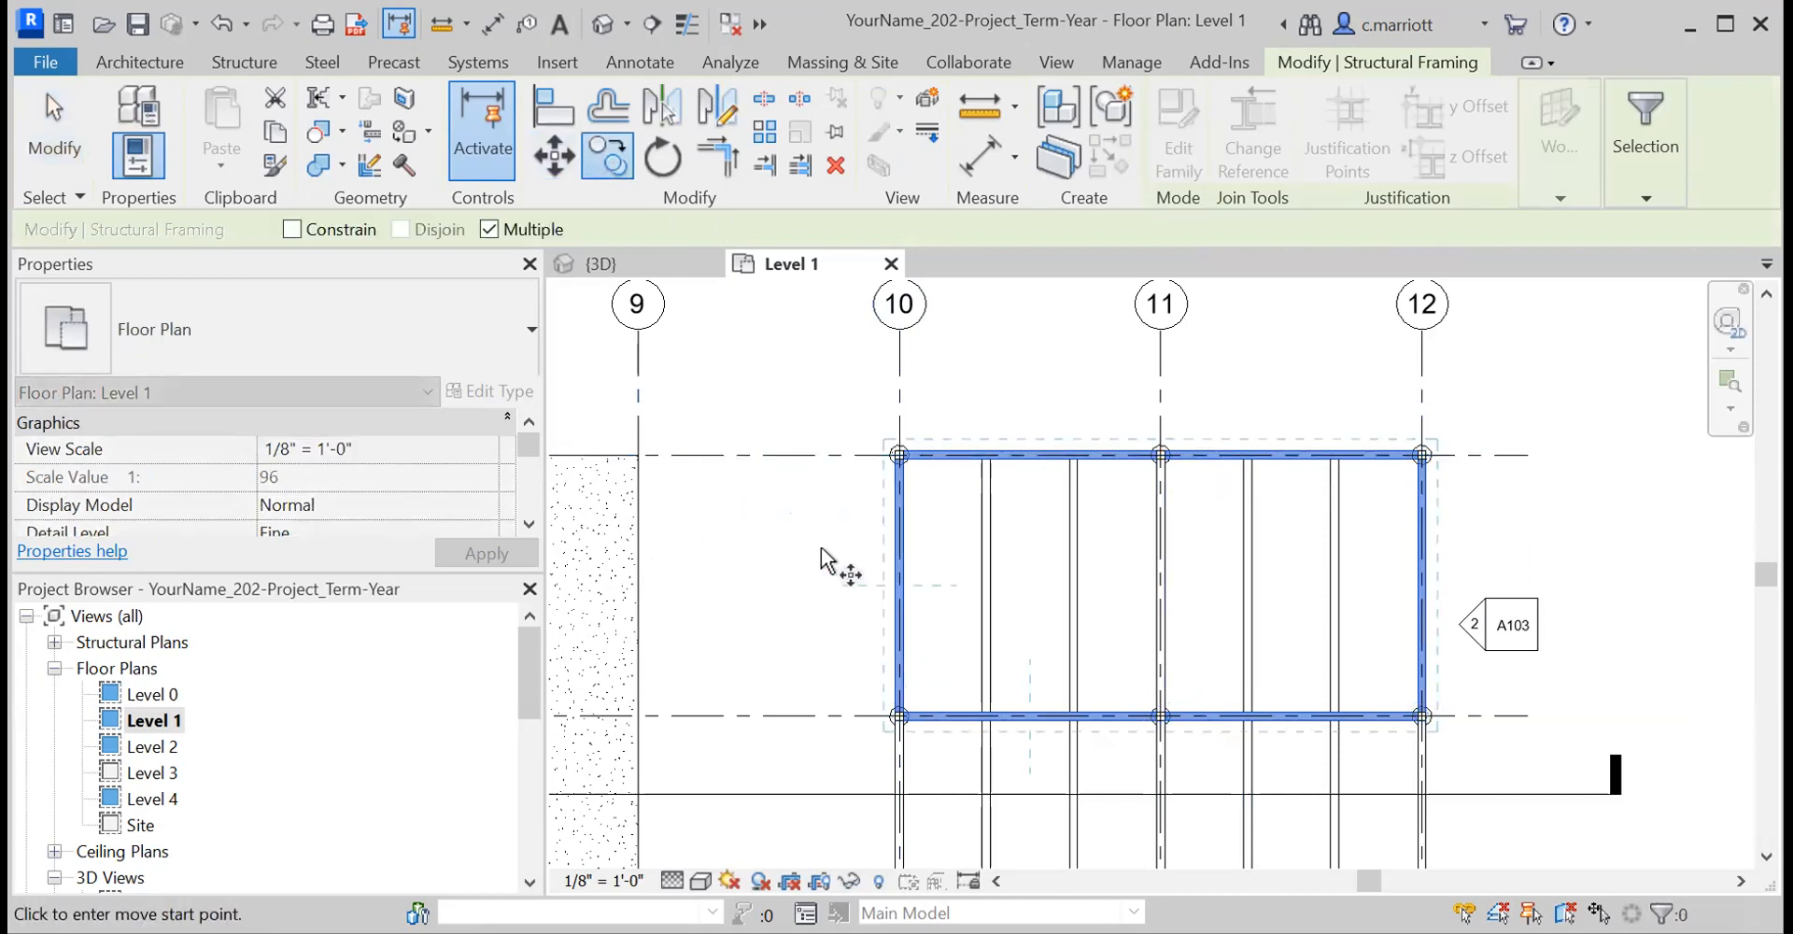
key(ctrl)
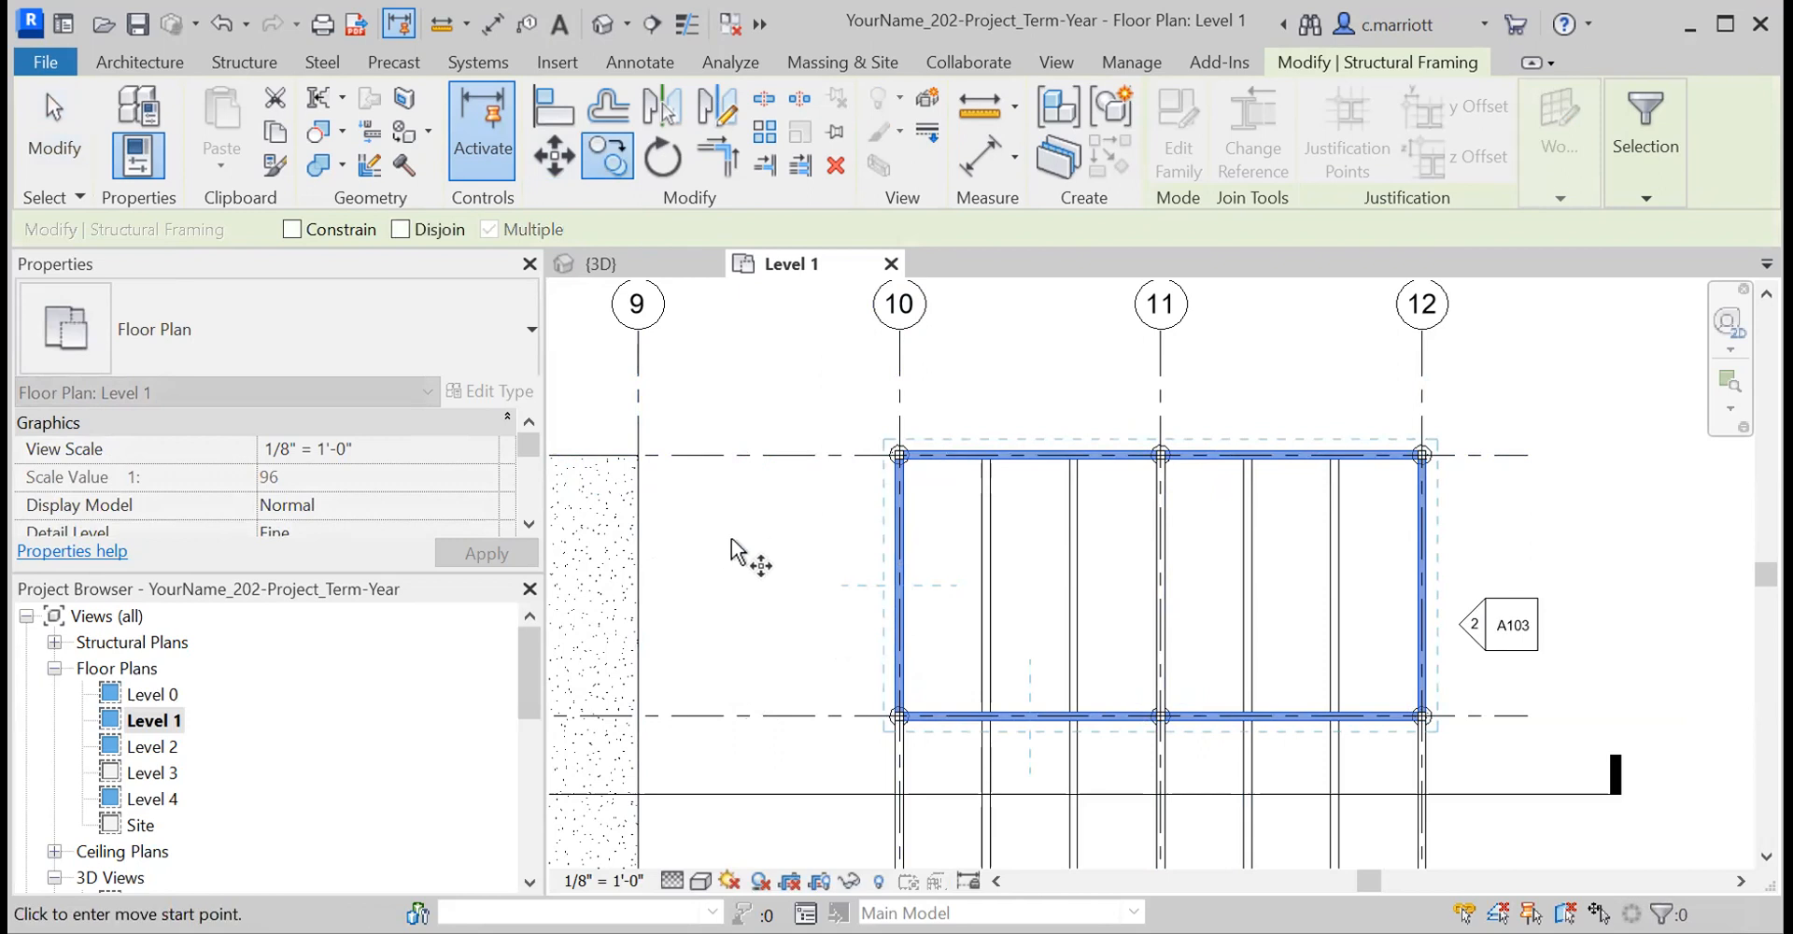
key(Escape)
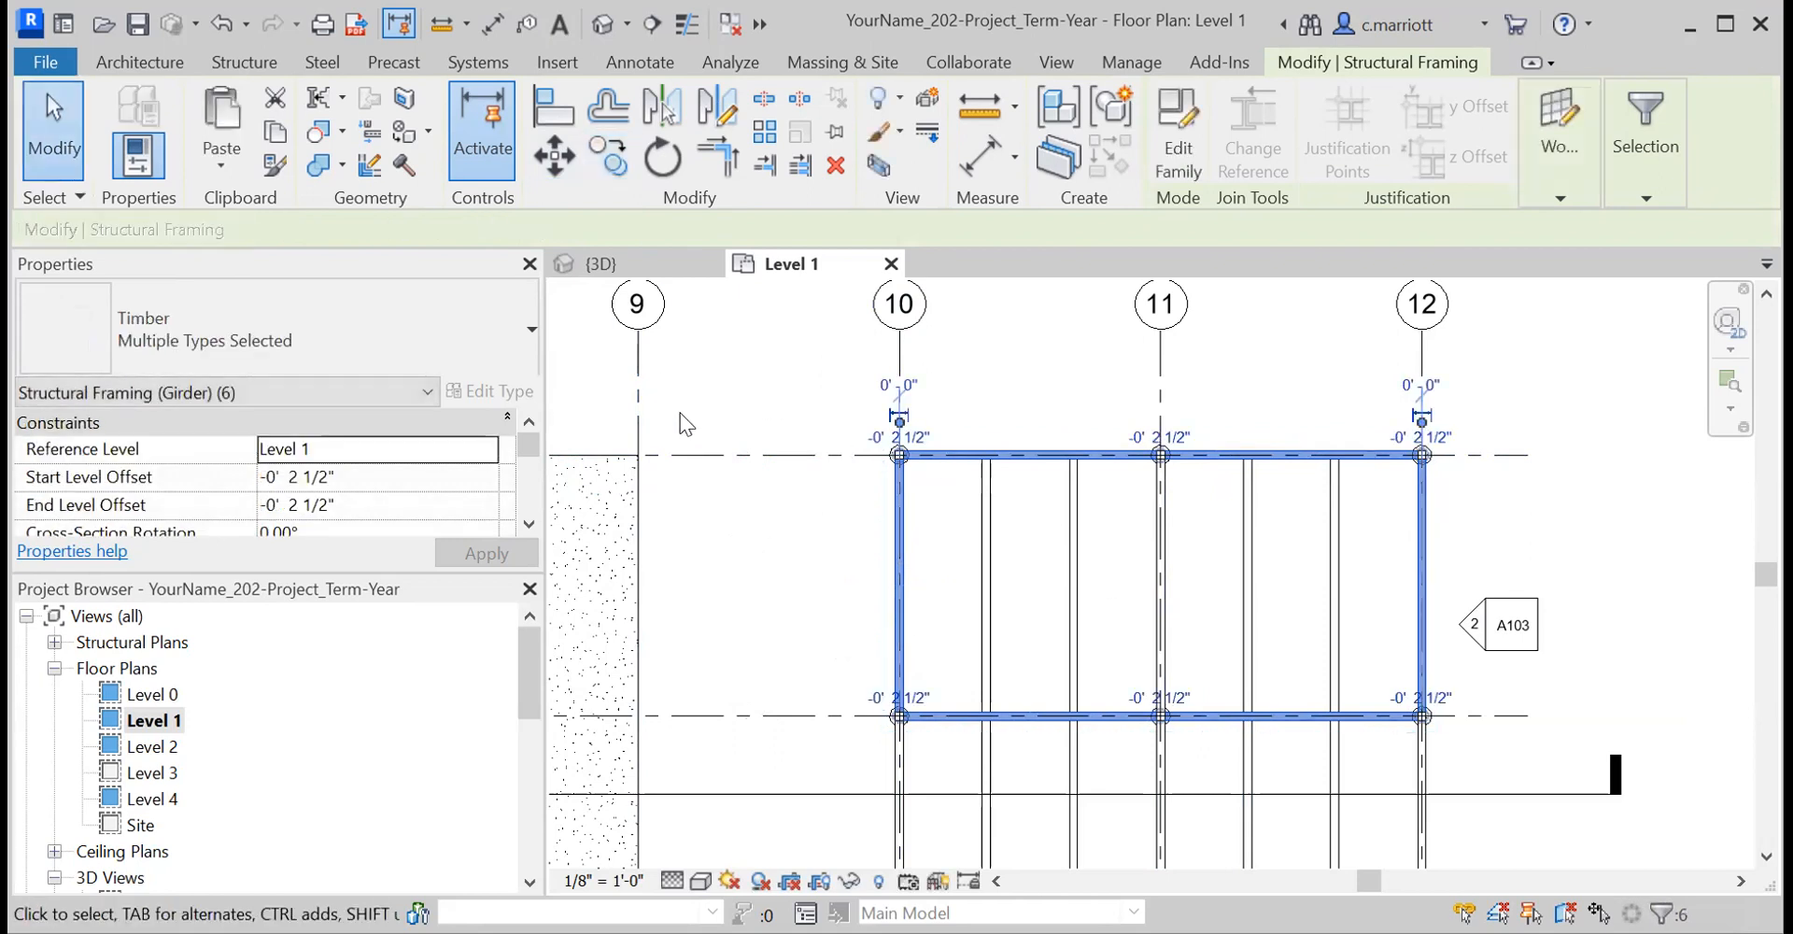
click(224, 161)
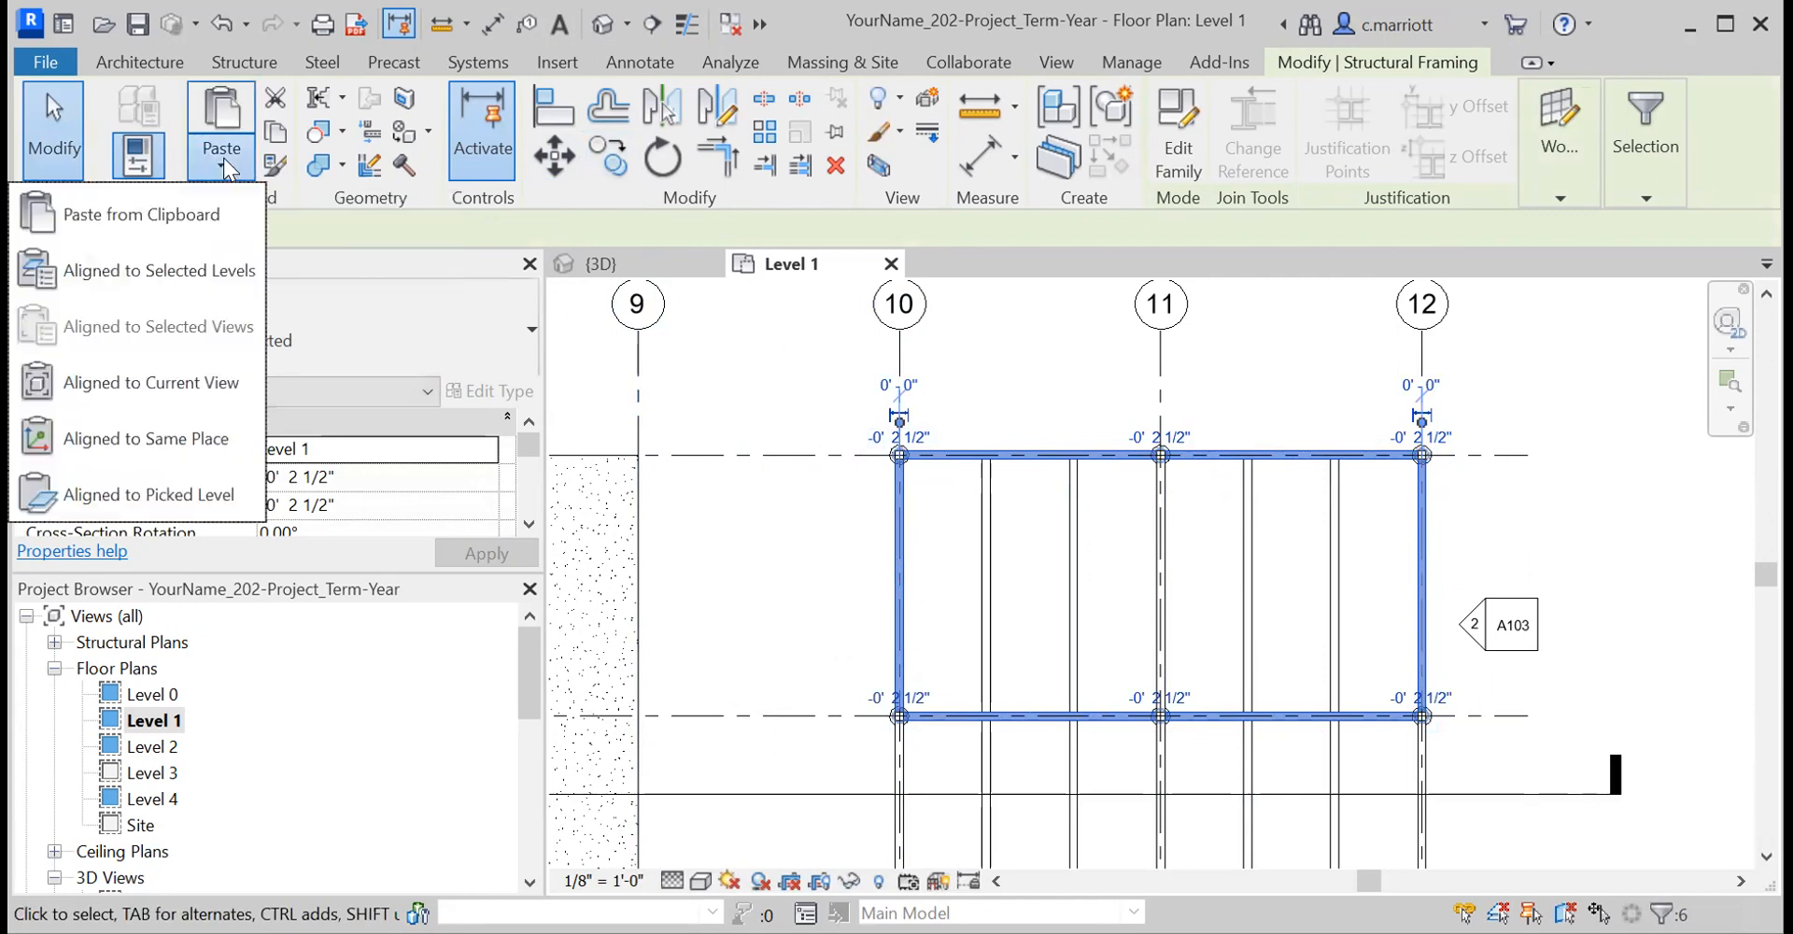
click(170, 271)
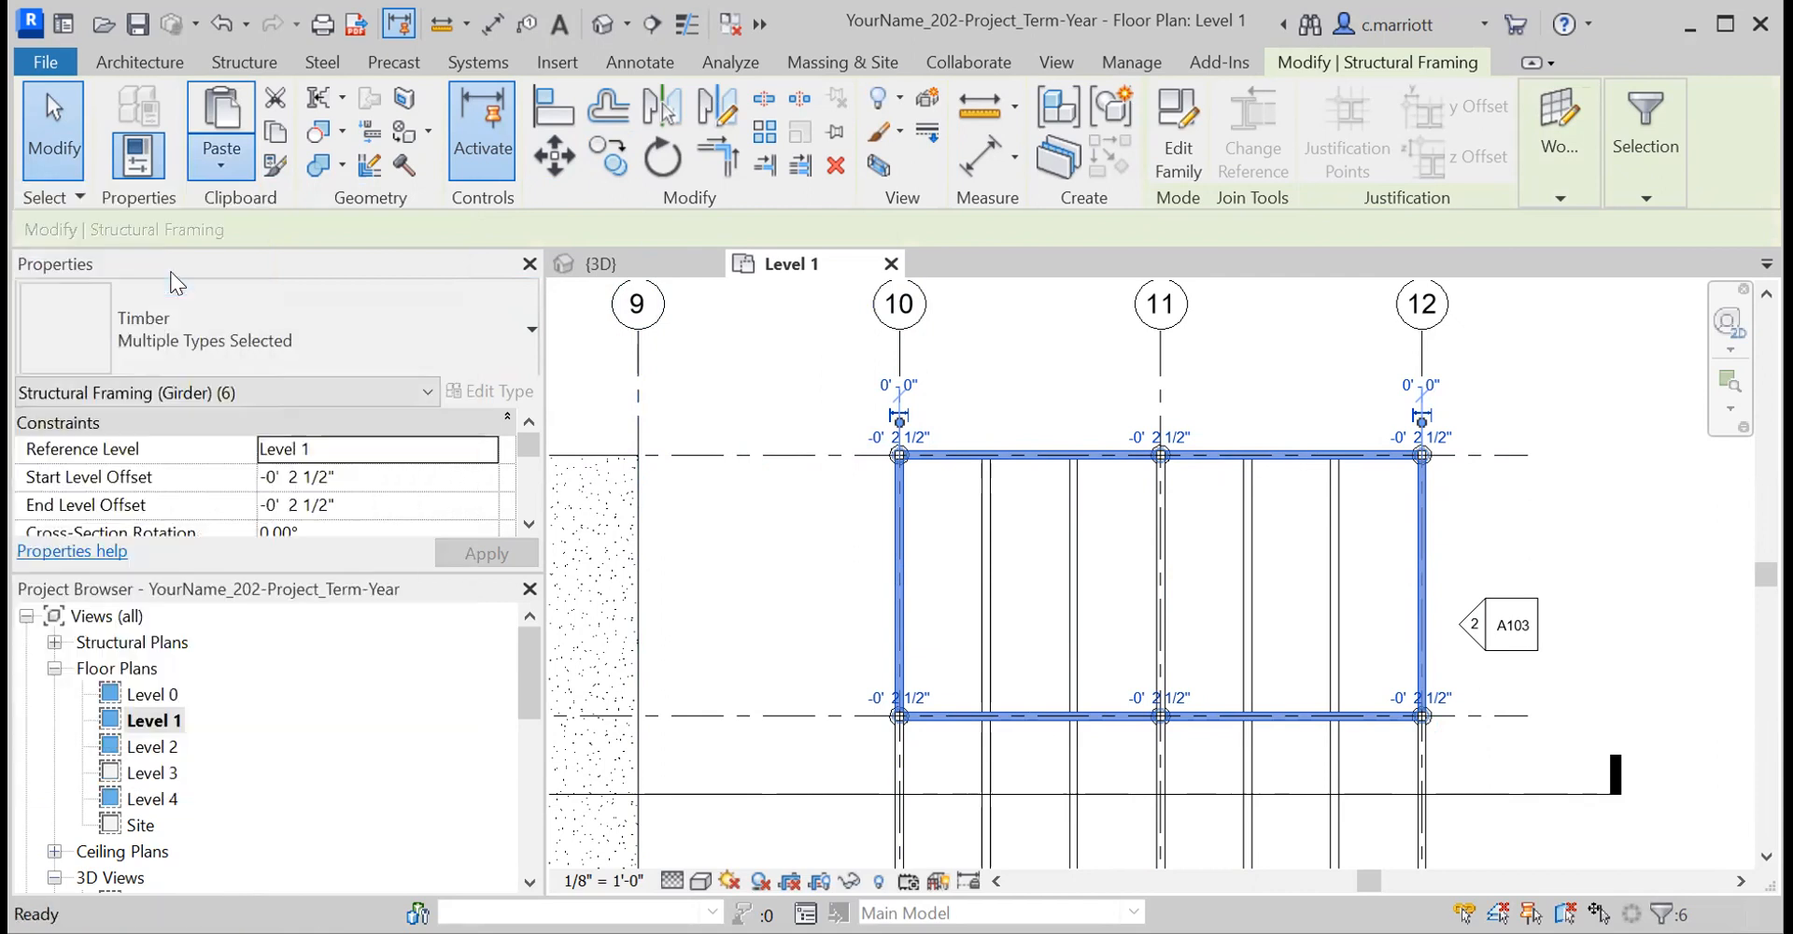
click(758, 330)
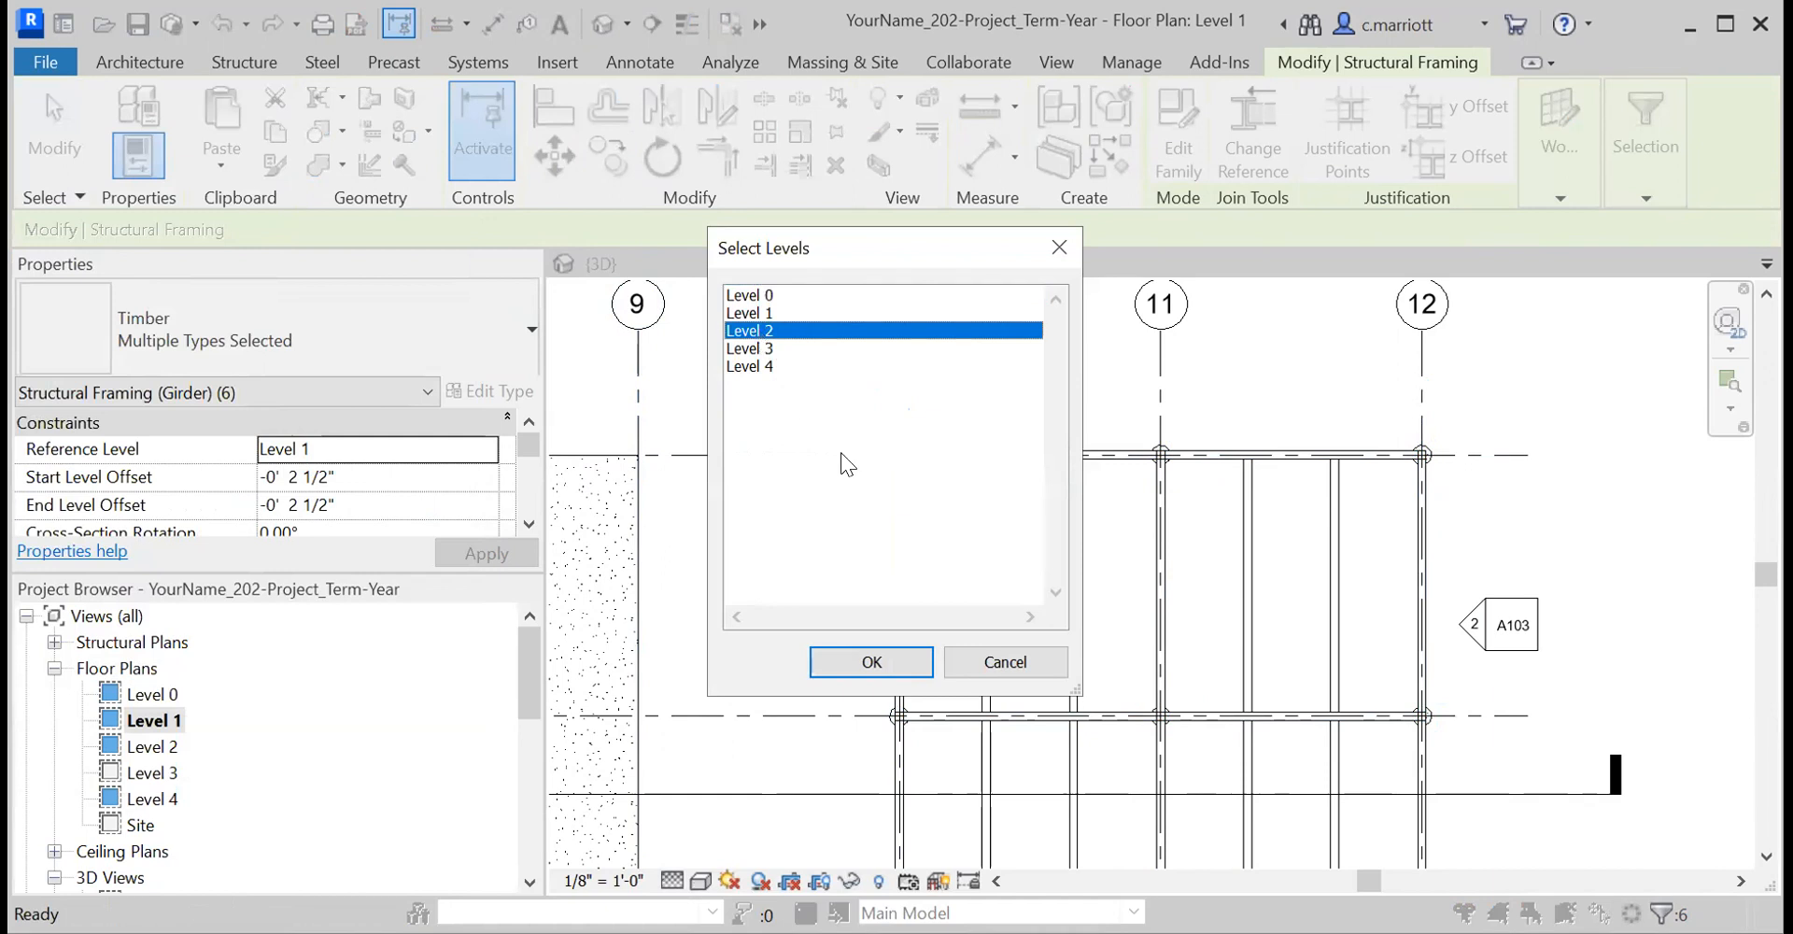
click(871, 662)
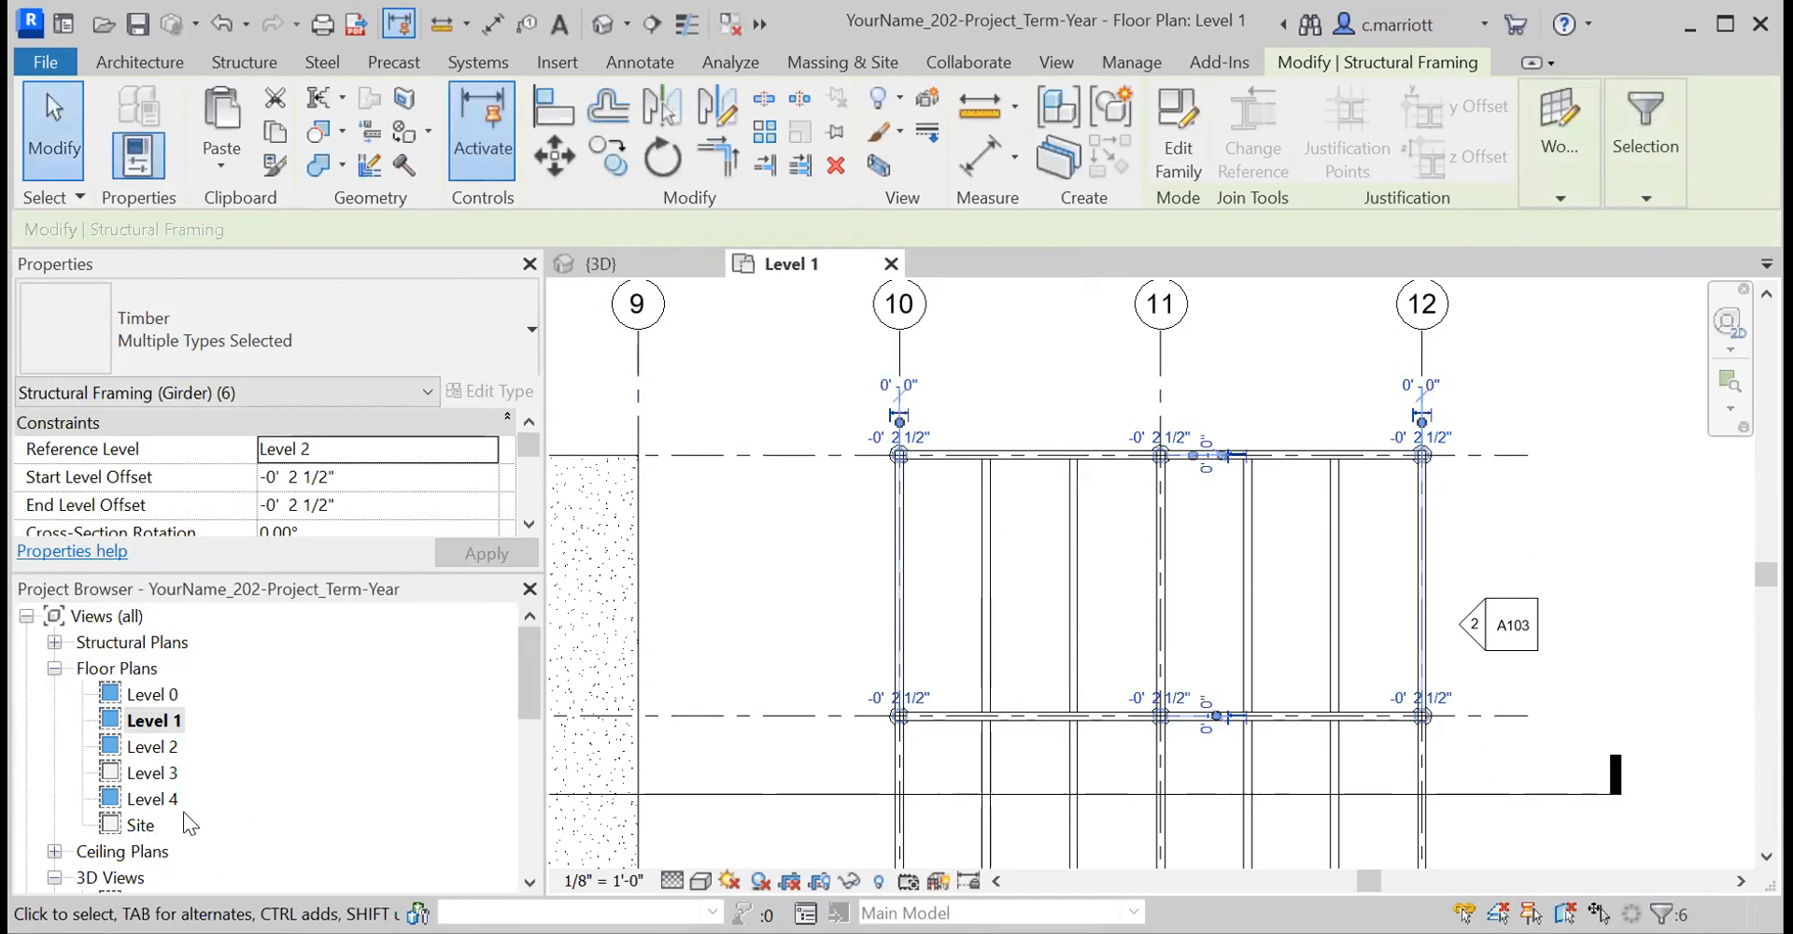
- Check the height and position of the pasted Level 2 girders in the 3D view and the South elevation
scroll(178, 836, down, 1)
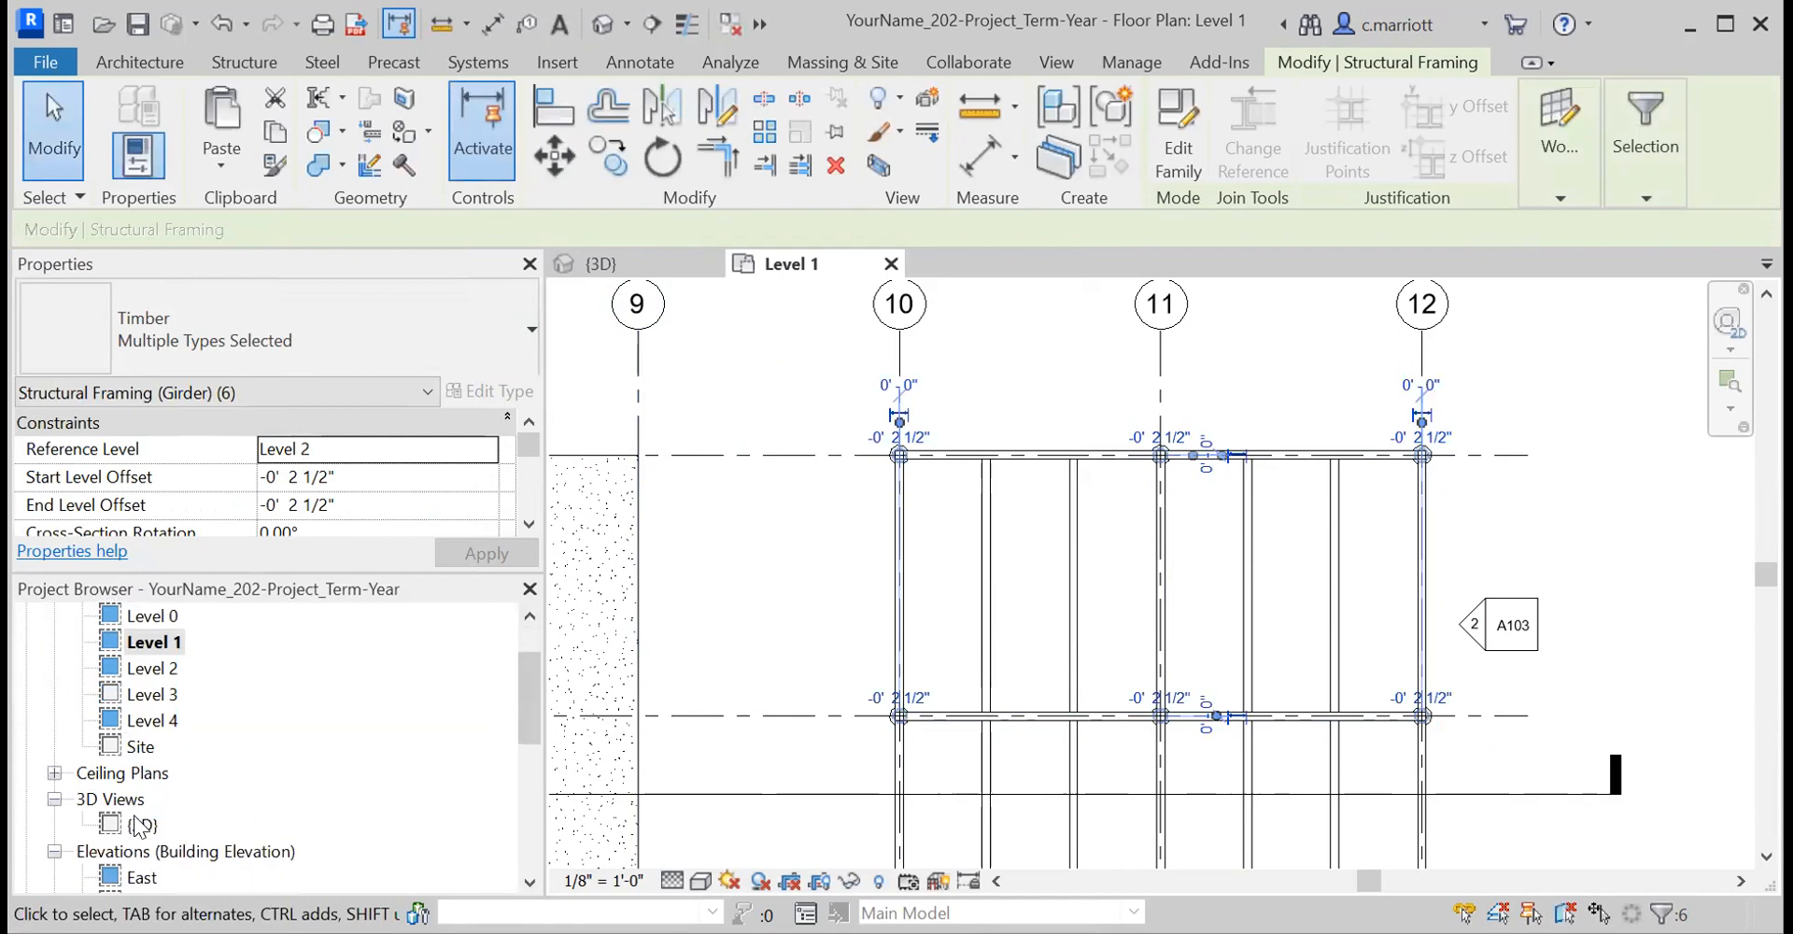
double_click(140, 826)
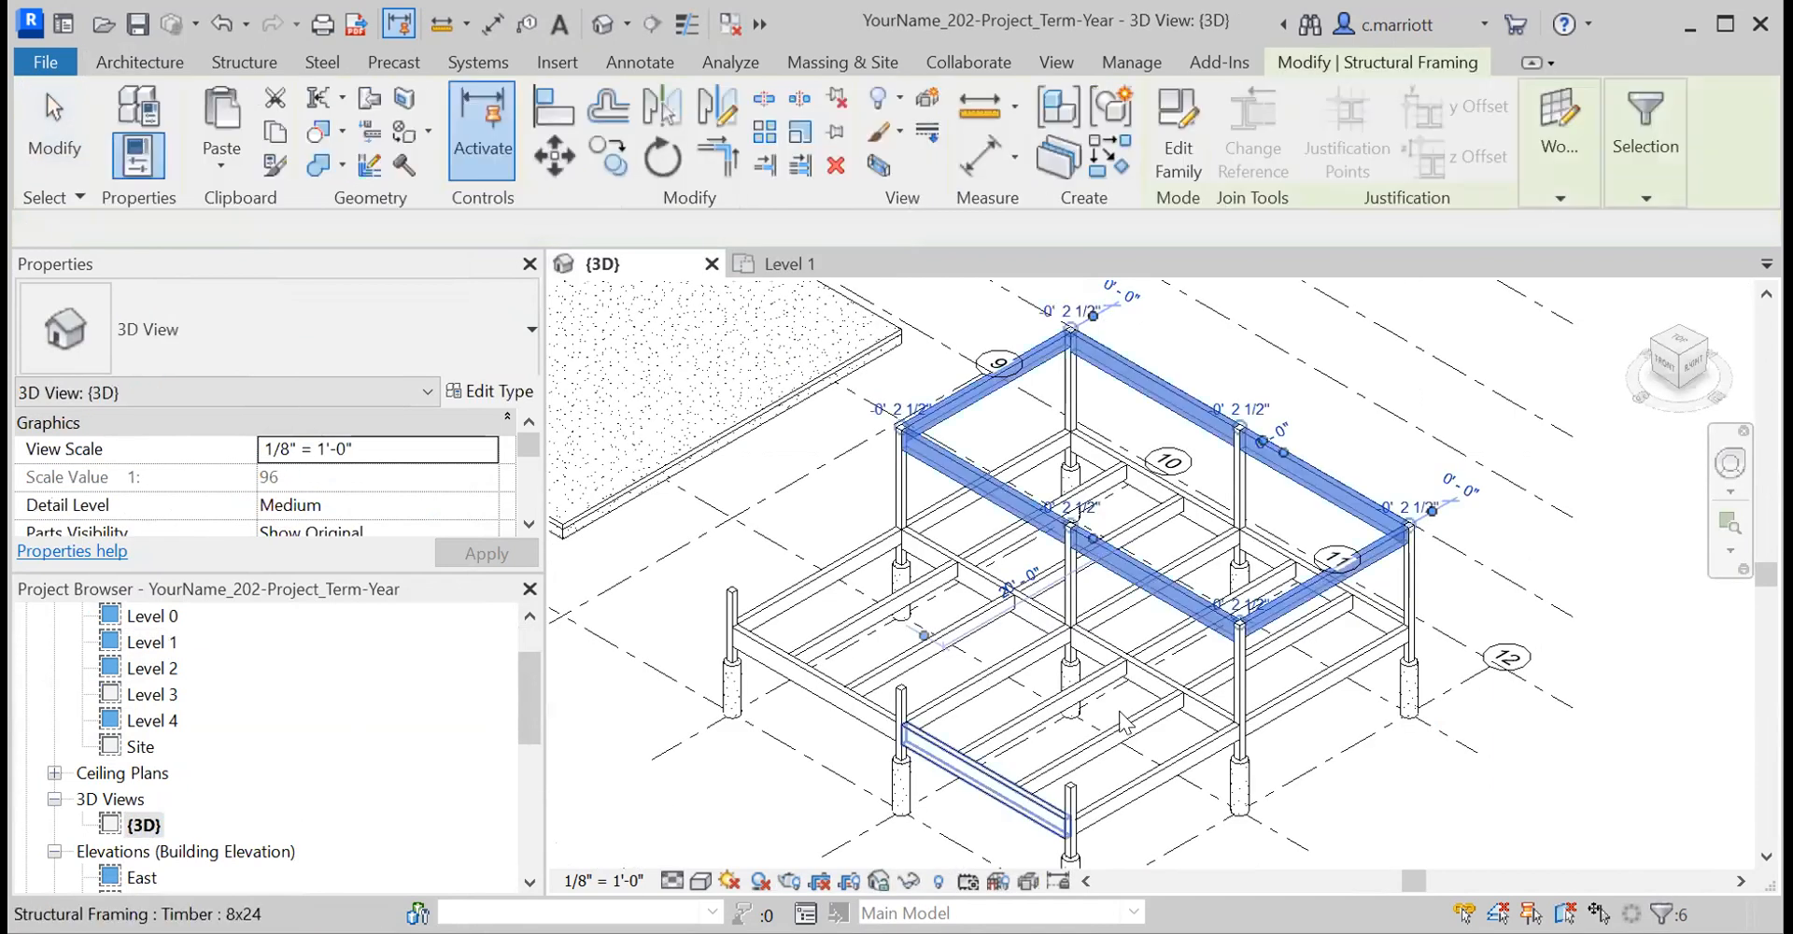
scroll(1443, 535, up, 3)
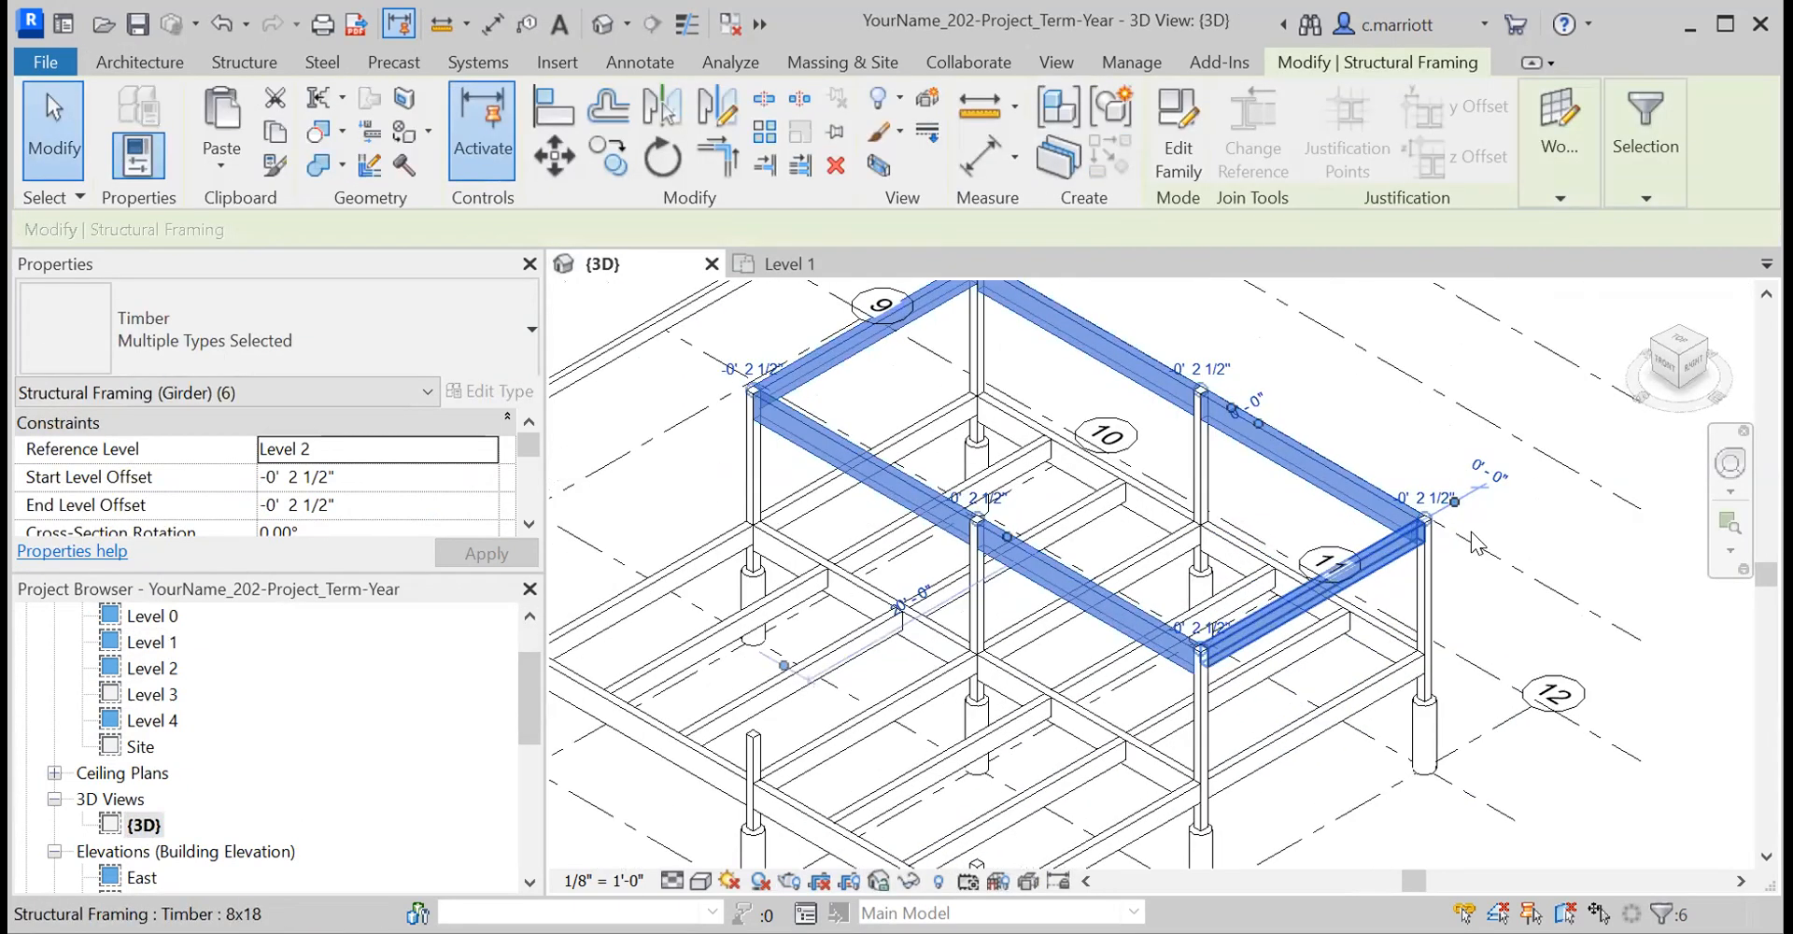
scroll(1438, 528, up, 3)
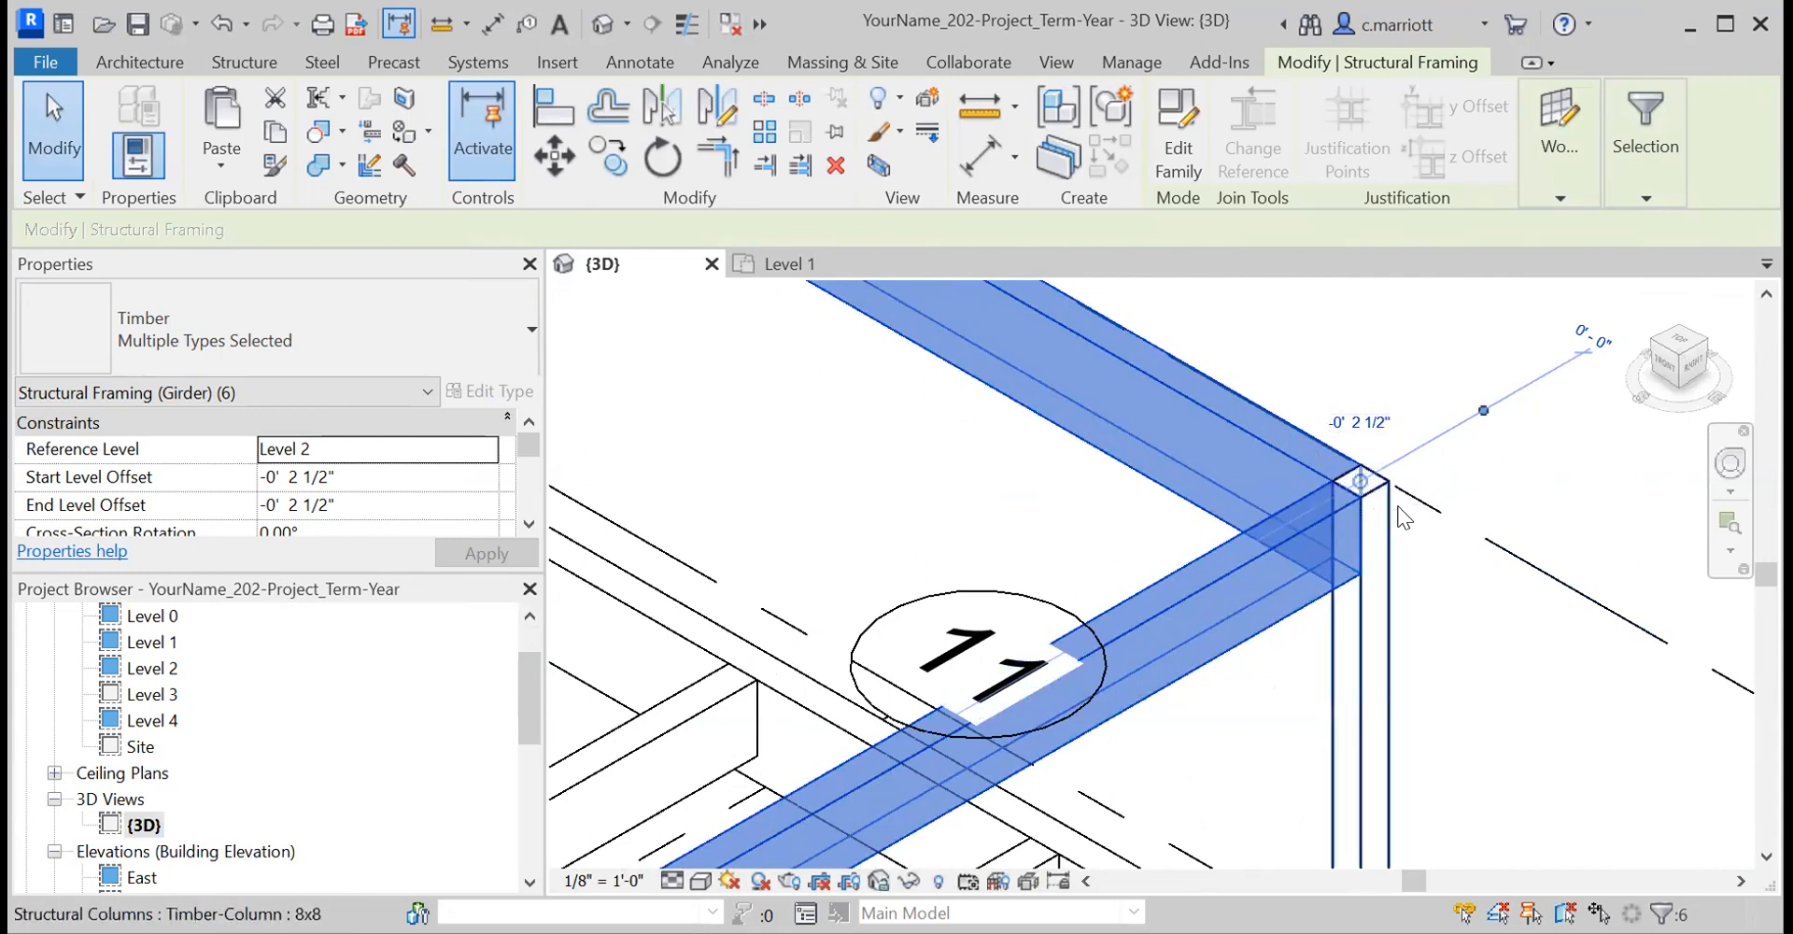
scroll(1095, 476, down, 8)
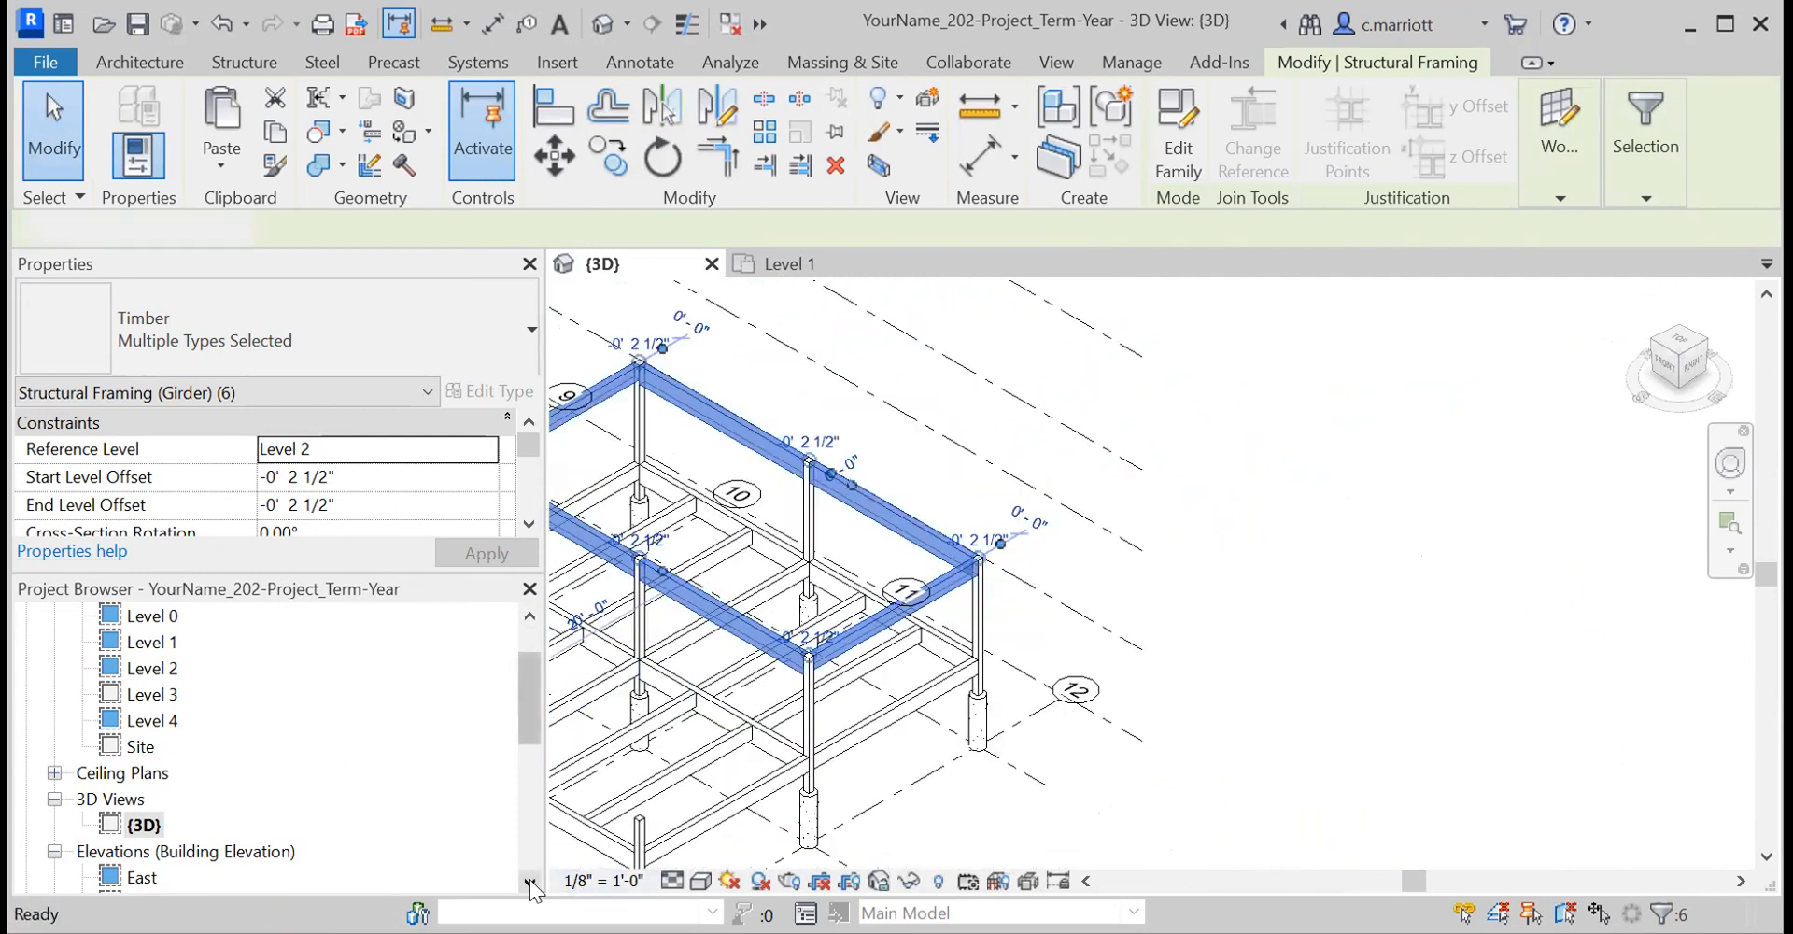
click(529, 881)
double_click(140, 824)
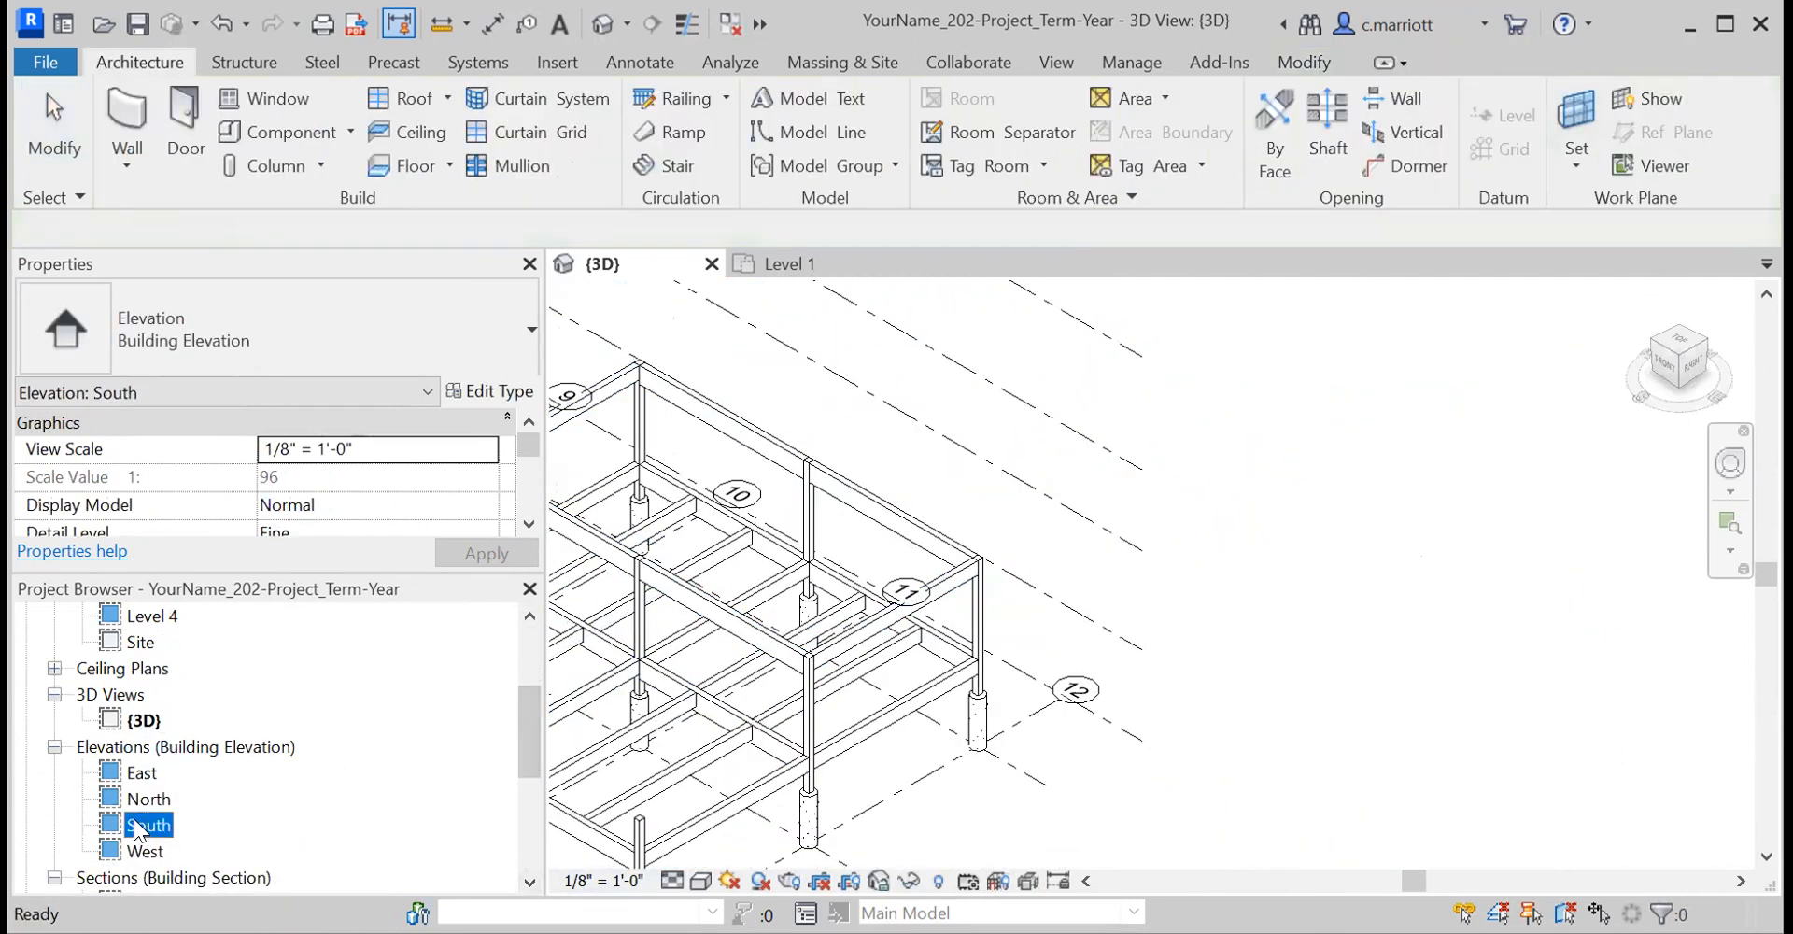
scroll(1517, 573, up, 8)
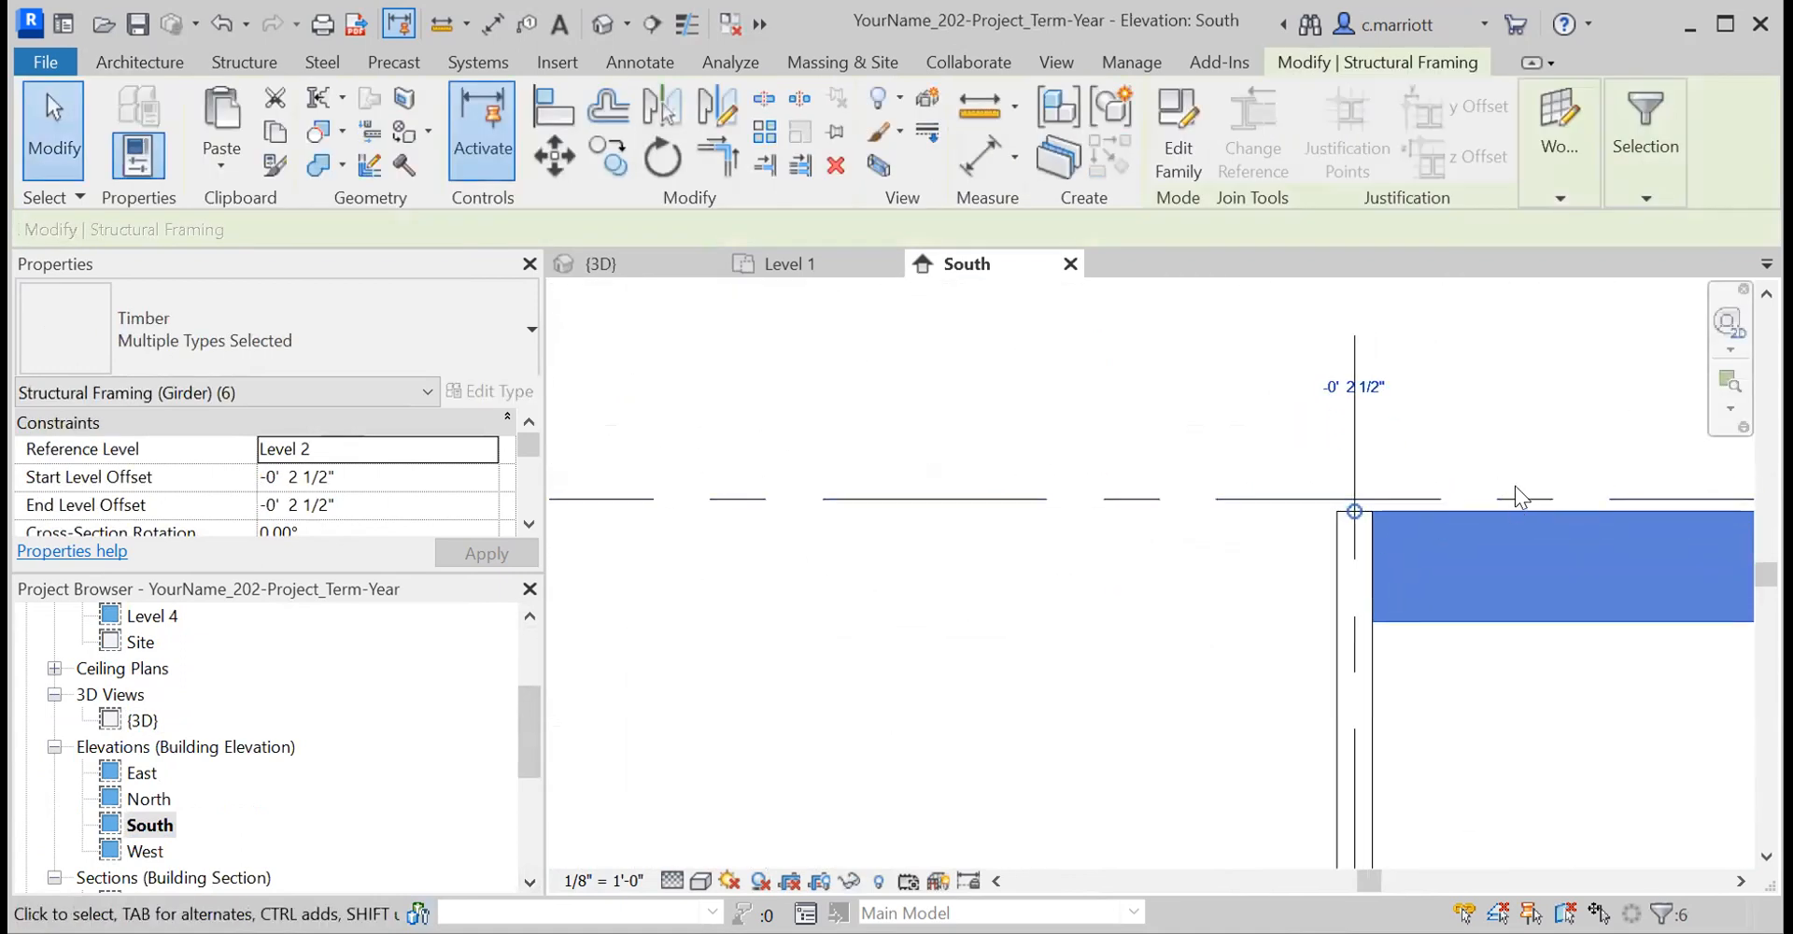
scroll(1292, 524, down, 5)
scroll(1134, 557, down, 2)
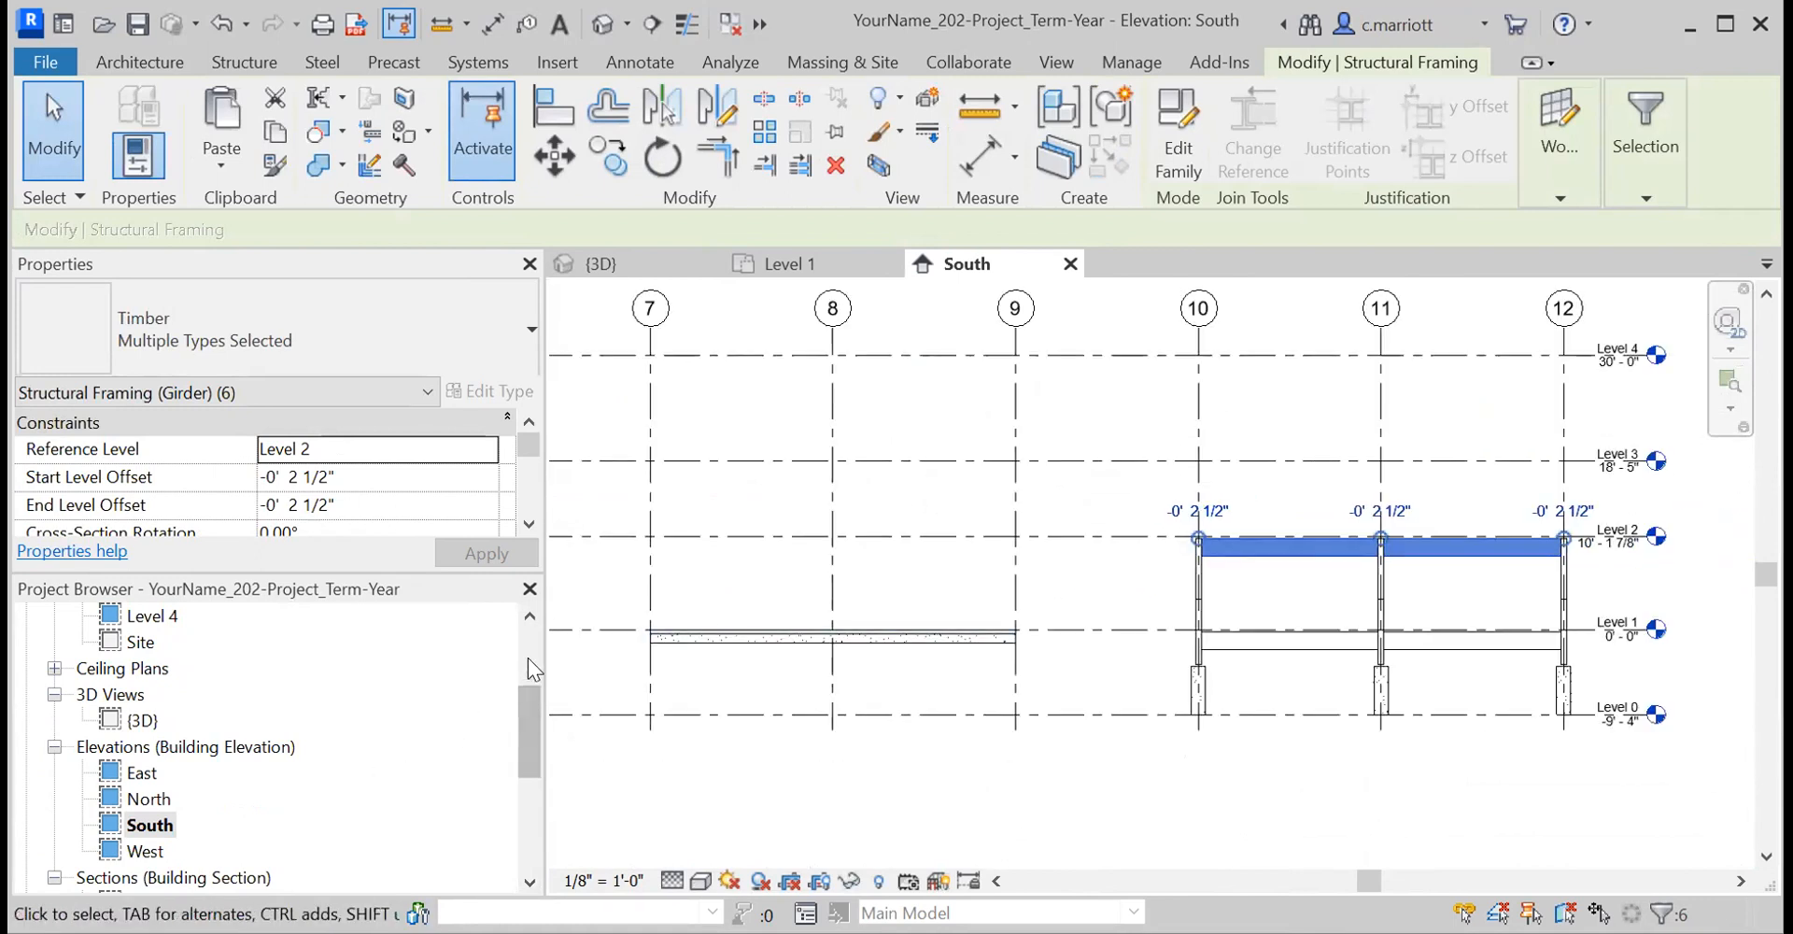
- On the Level 1 plan, copy the seven parallel 8x18 beams across the northern bays from grid 10 to 12 and paste them aligned to Level 2
drag(526, 684, 526, 628)
click(153, 722)
double_click(152, 722)
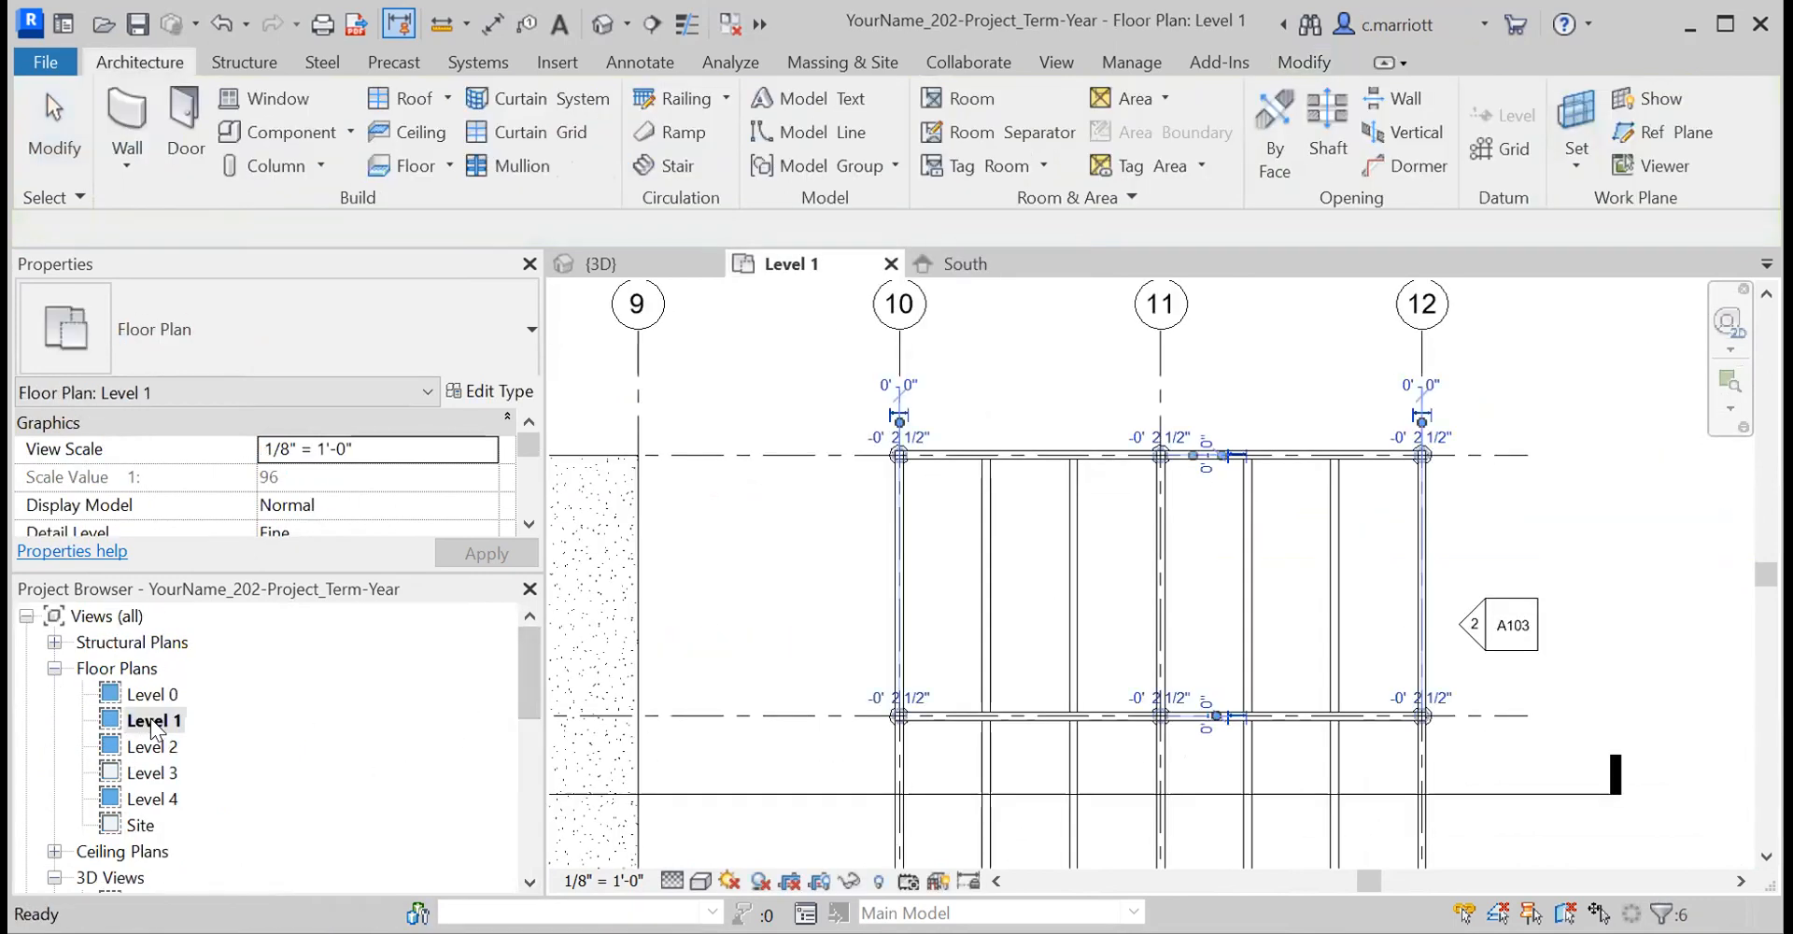
click(1337, 546)
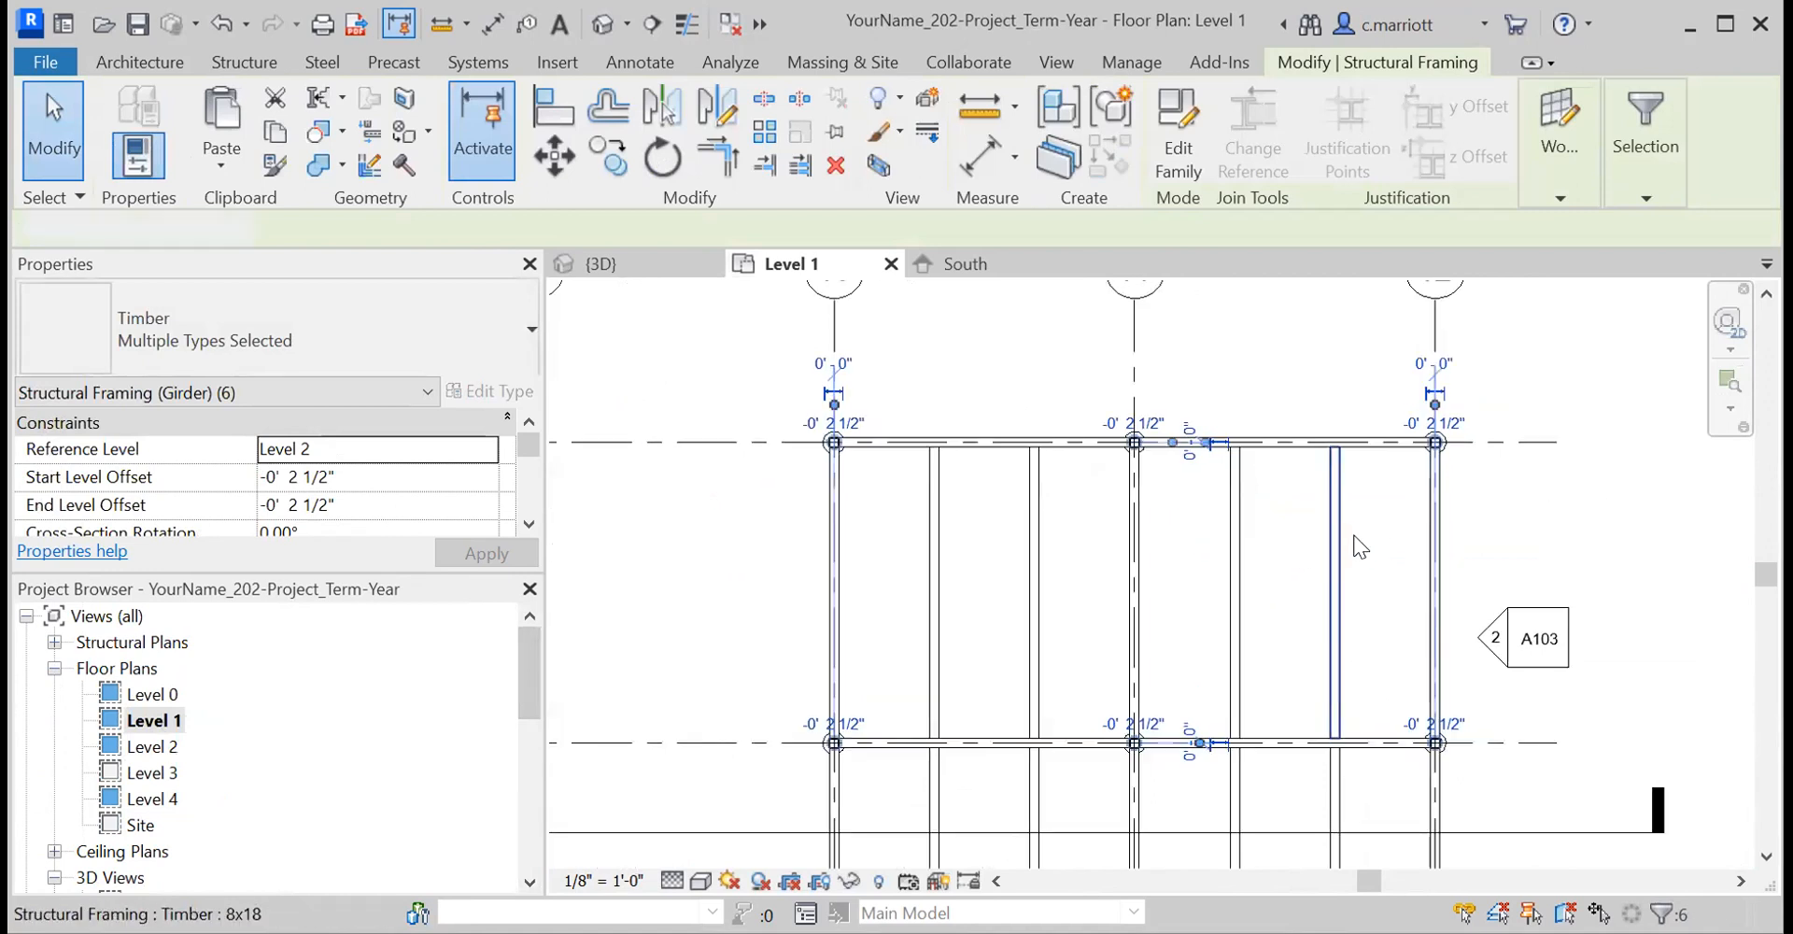
click(1458, 550)
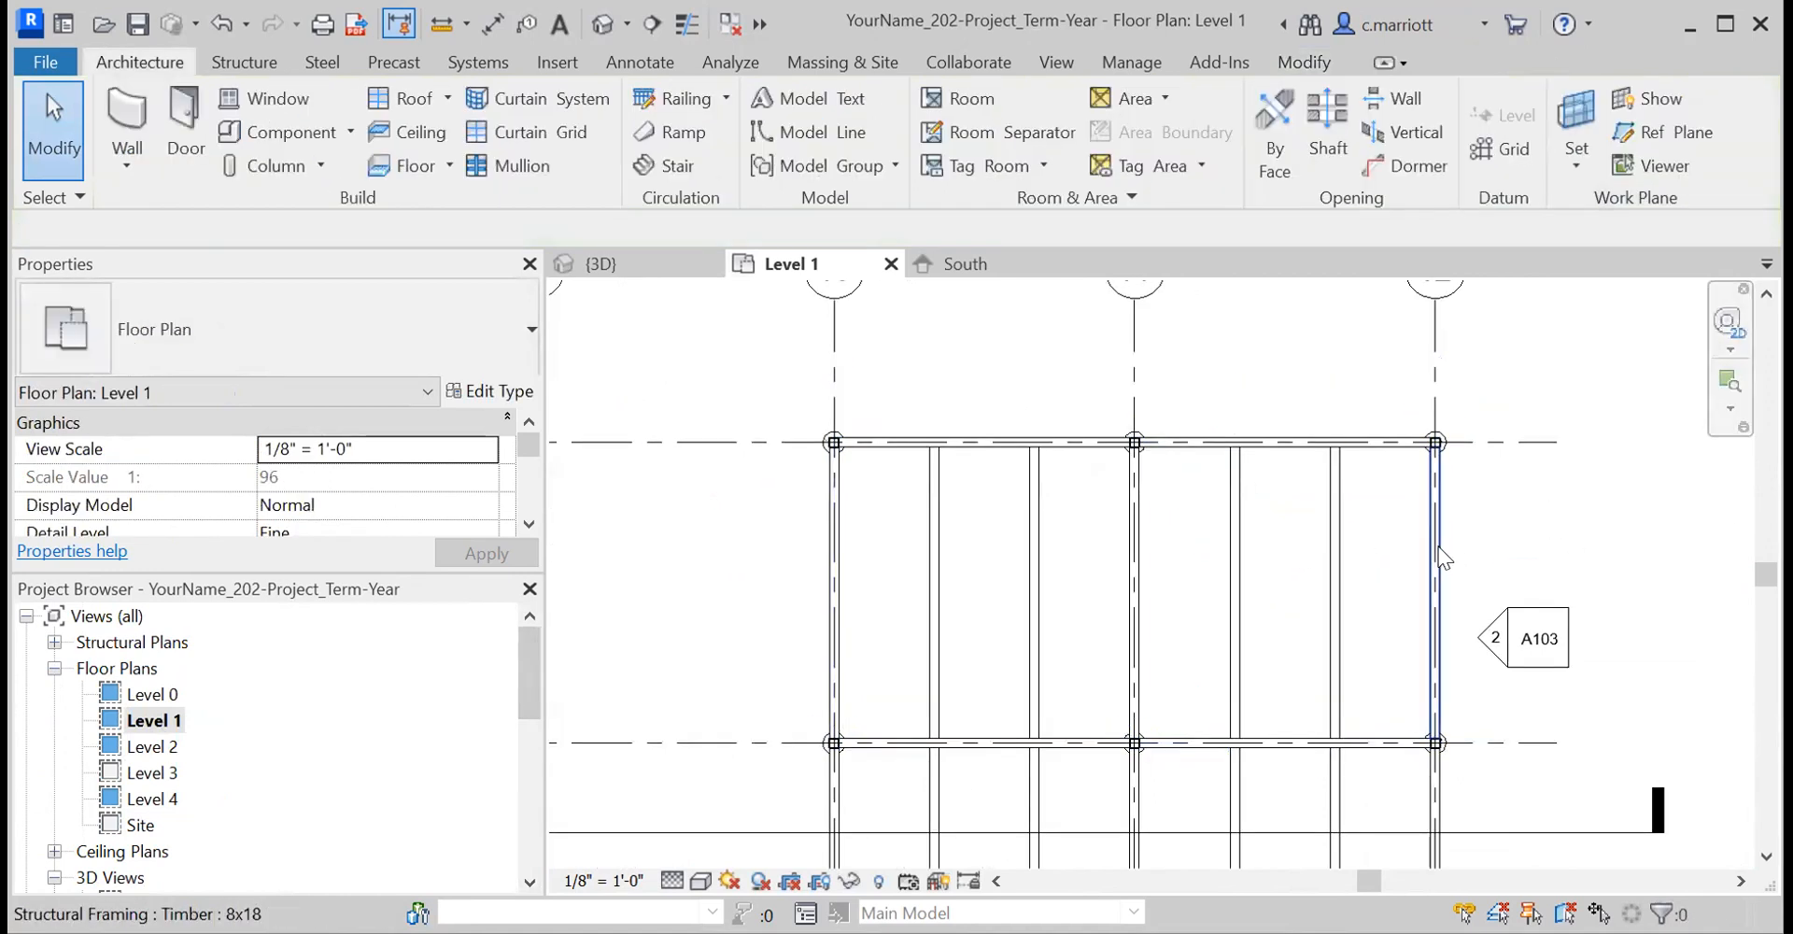
click(1444, 558)
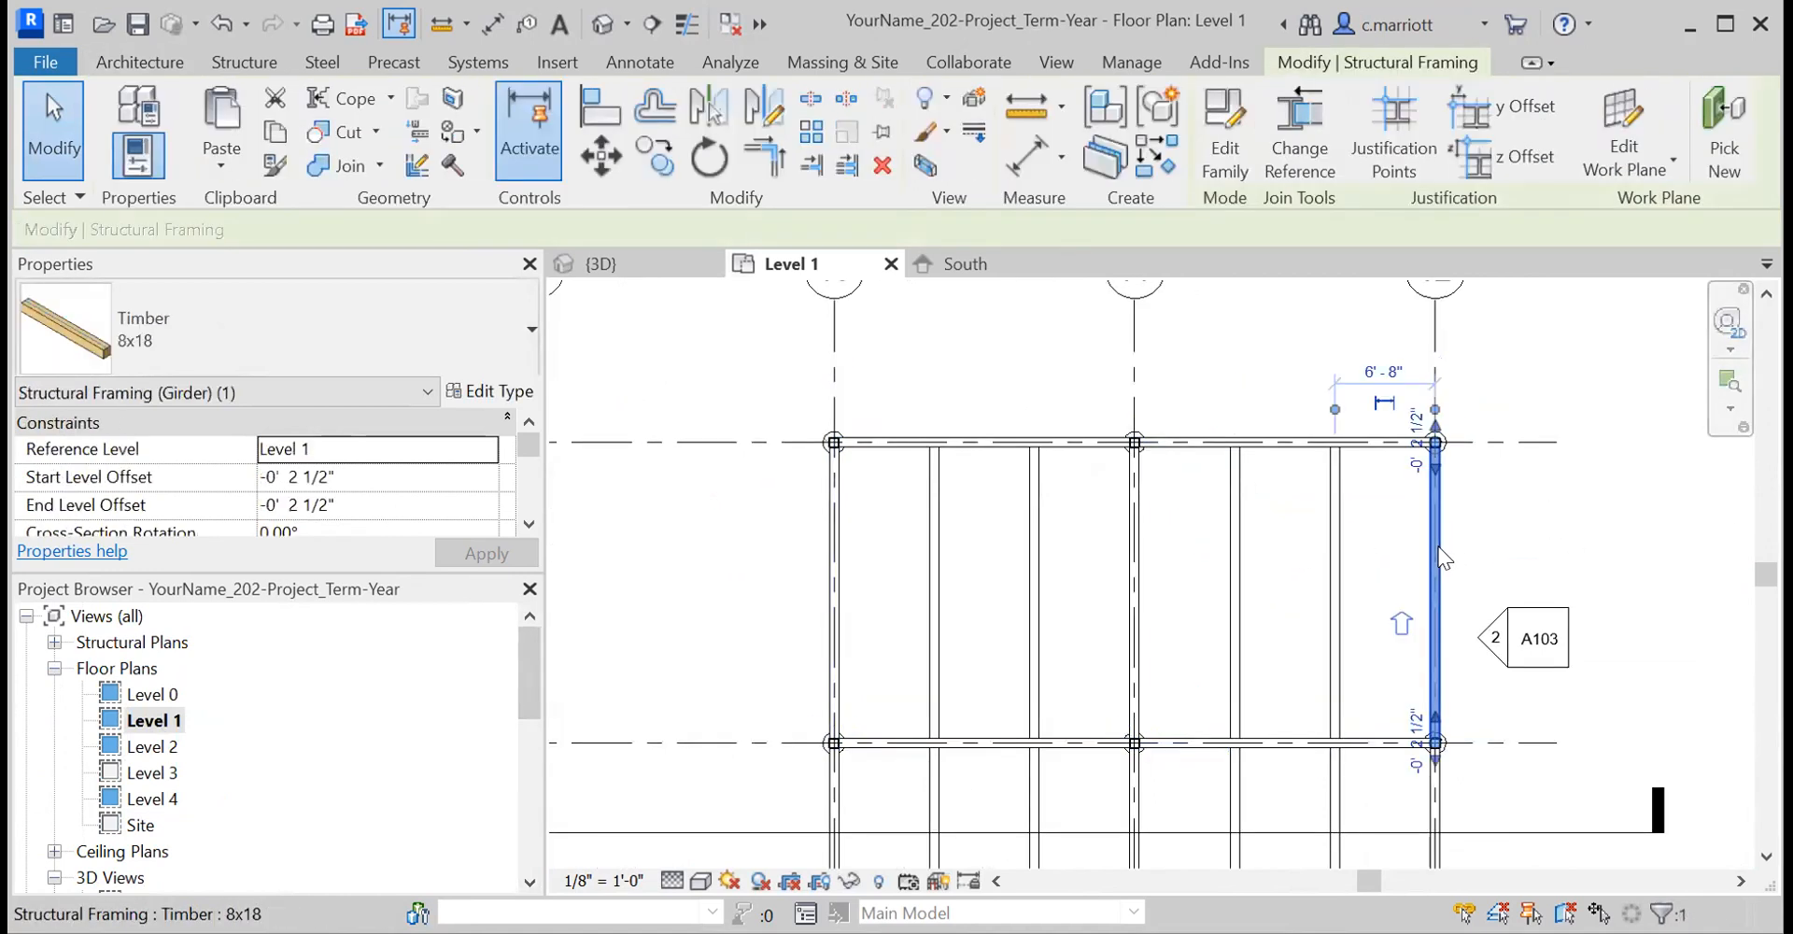
ctrl+click(1331, 559)
ctrl+click(1233, 591)
ctrl+click(1135, 607)
ctrl+click(1034, 602)
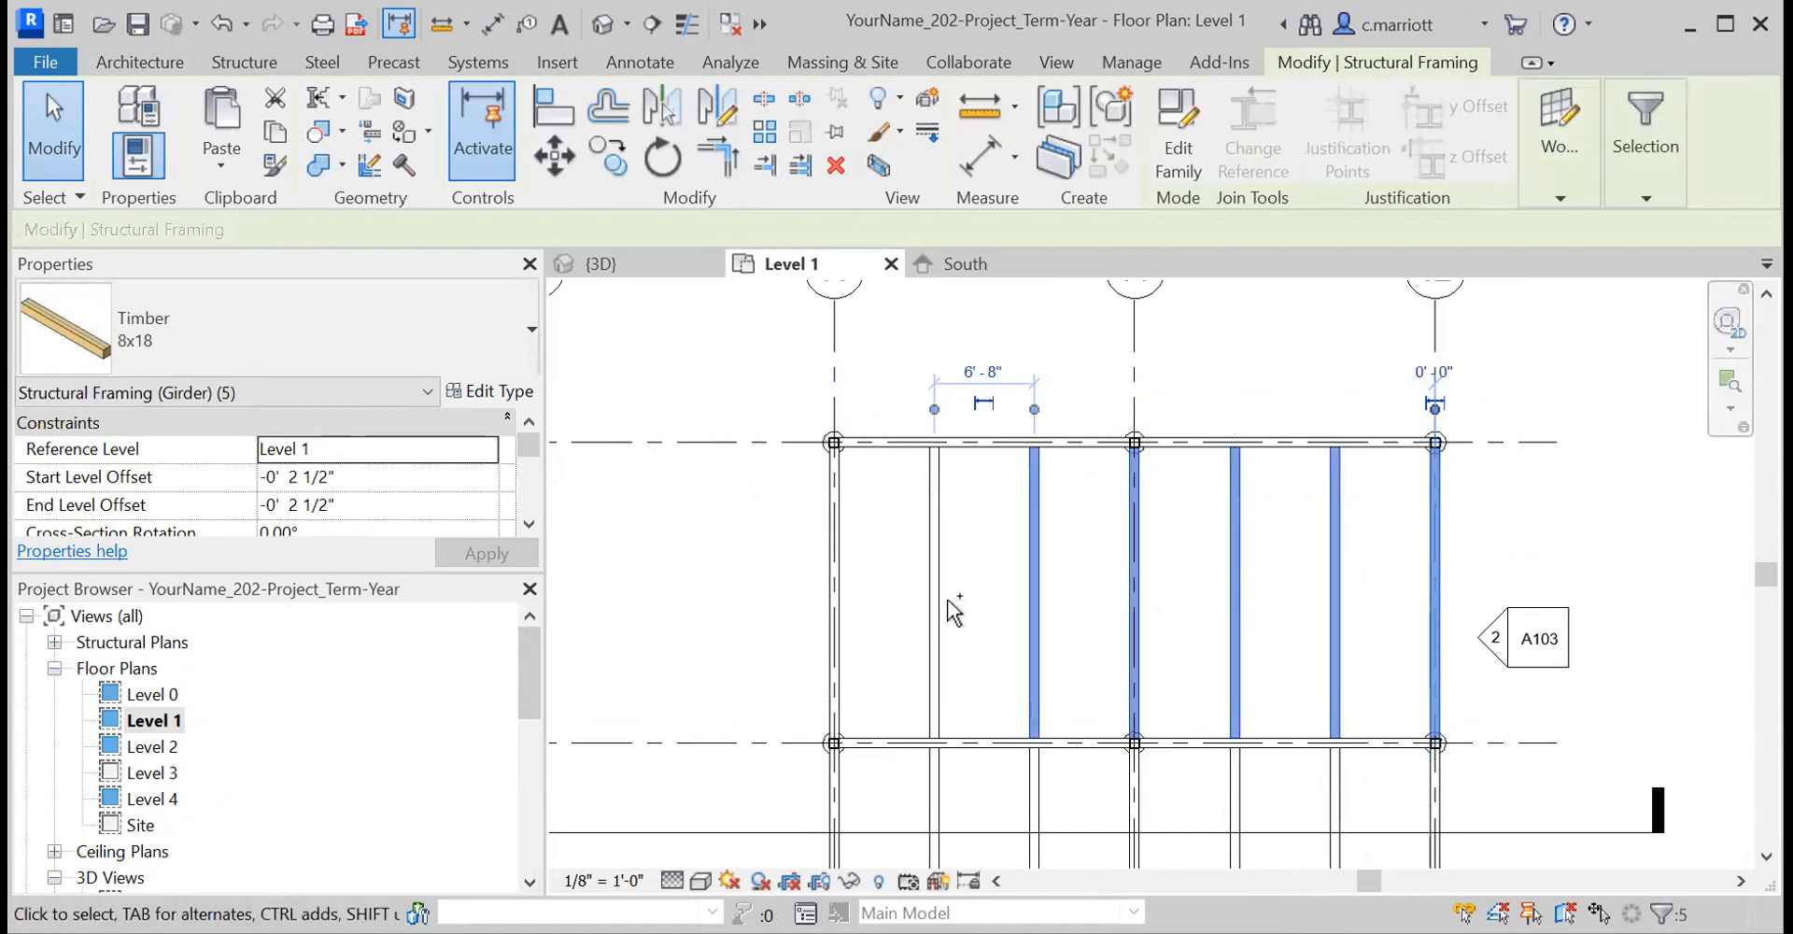
ctrl+click(934, 605)
ctrl+click(836, 653)
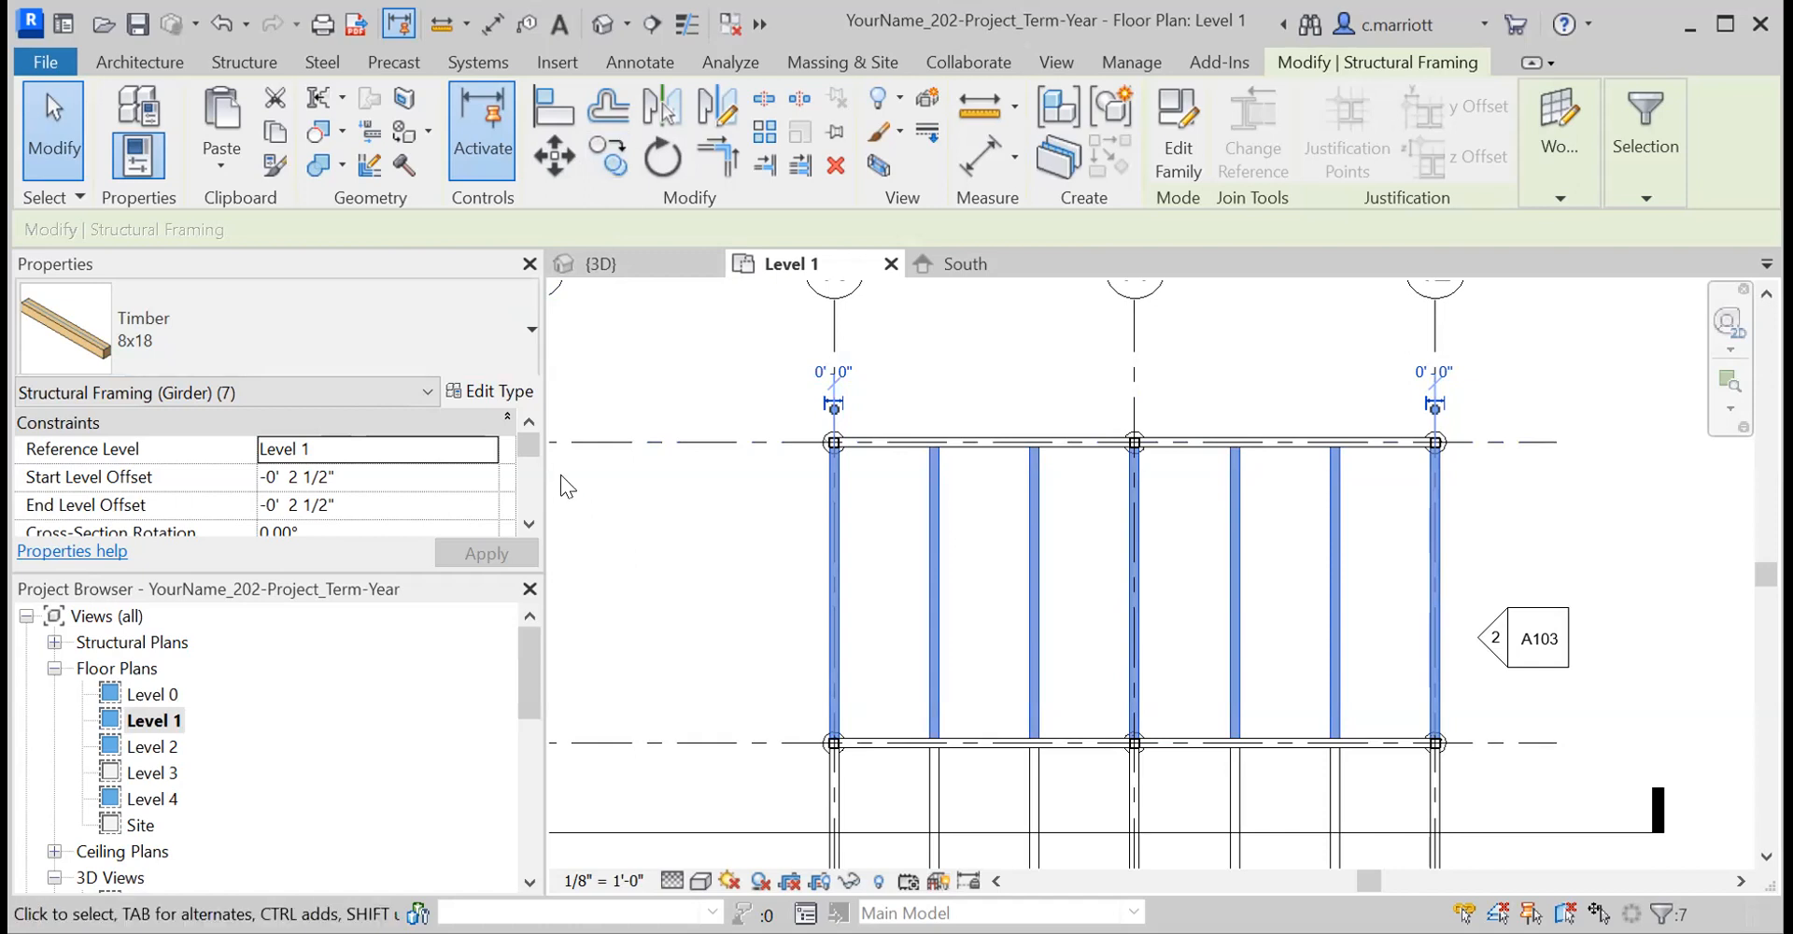
click(220, 169)
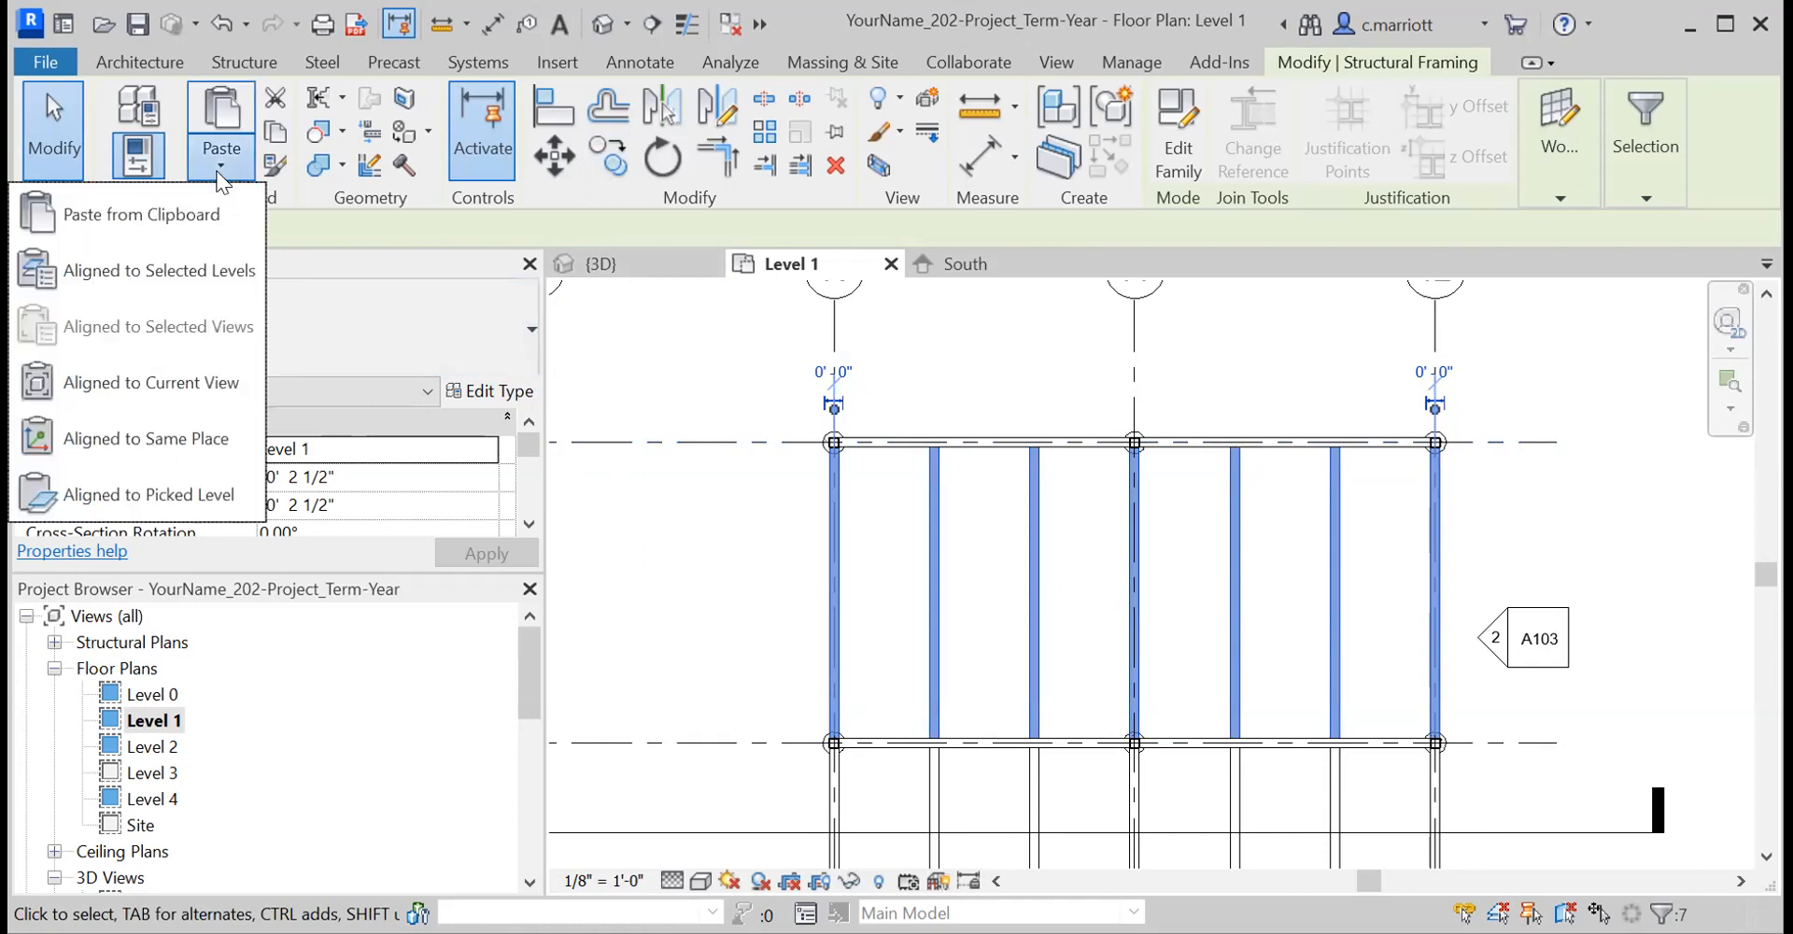
click(150, 272)
click(757, 332)
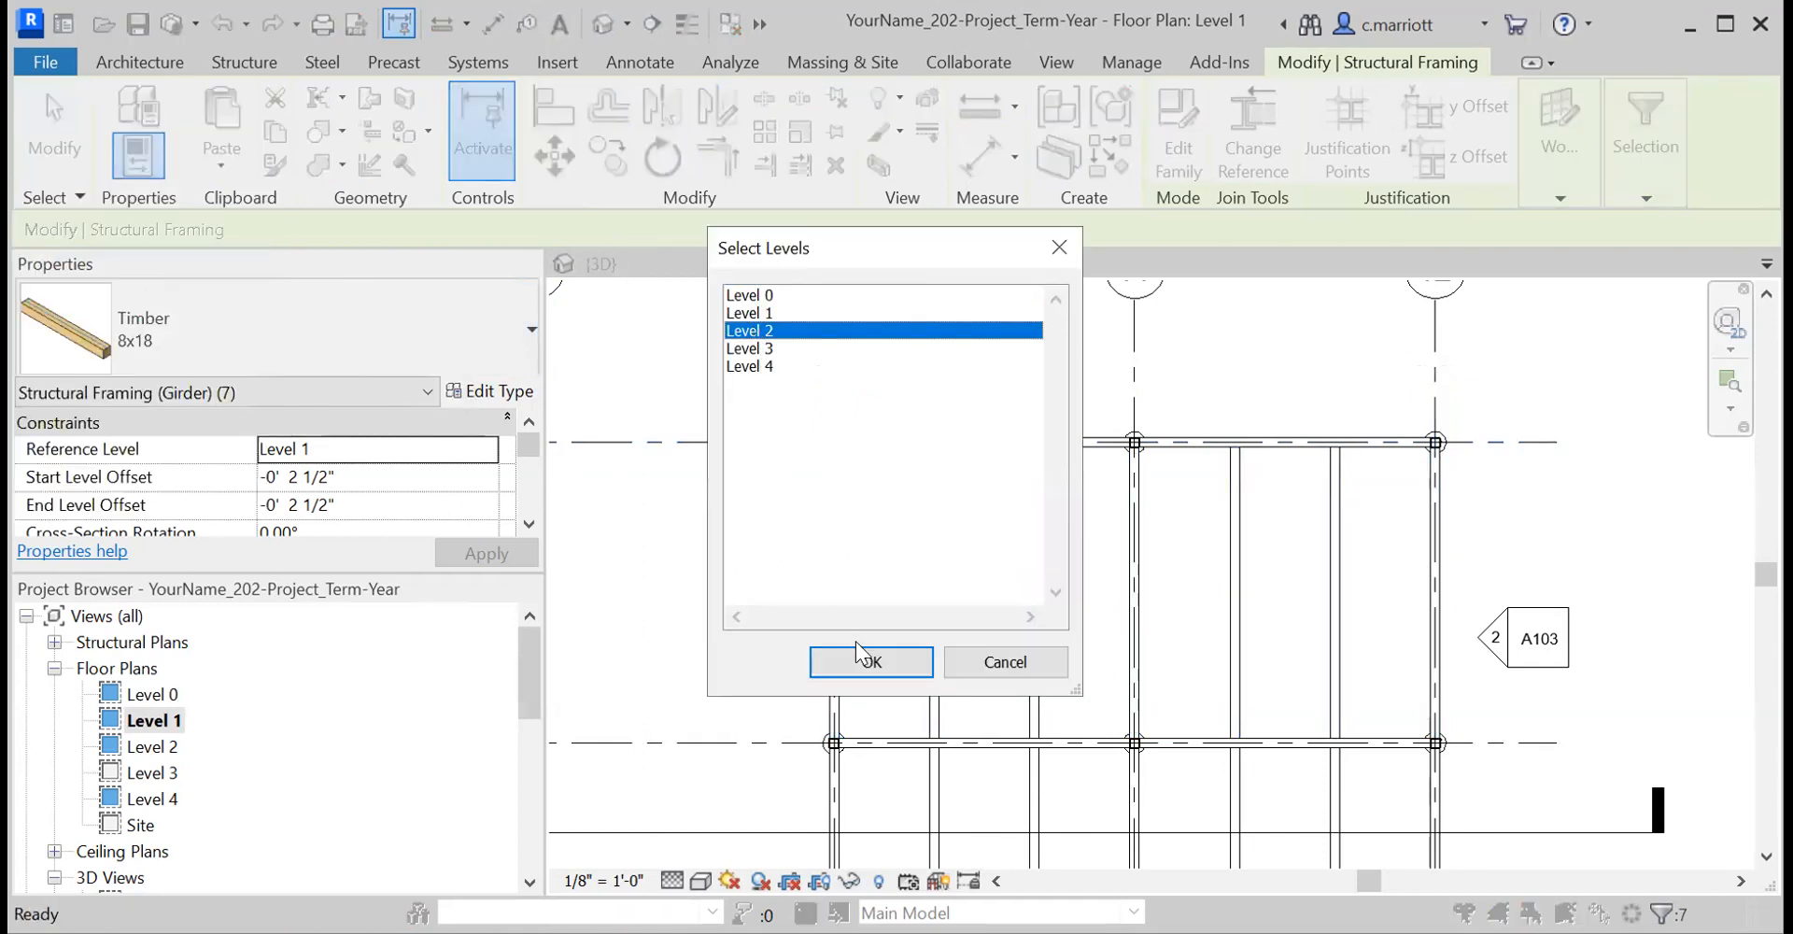
click(872, 663)
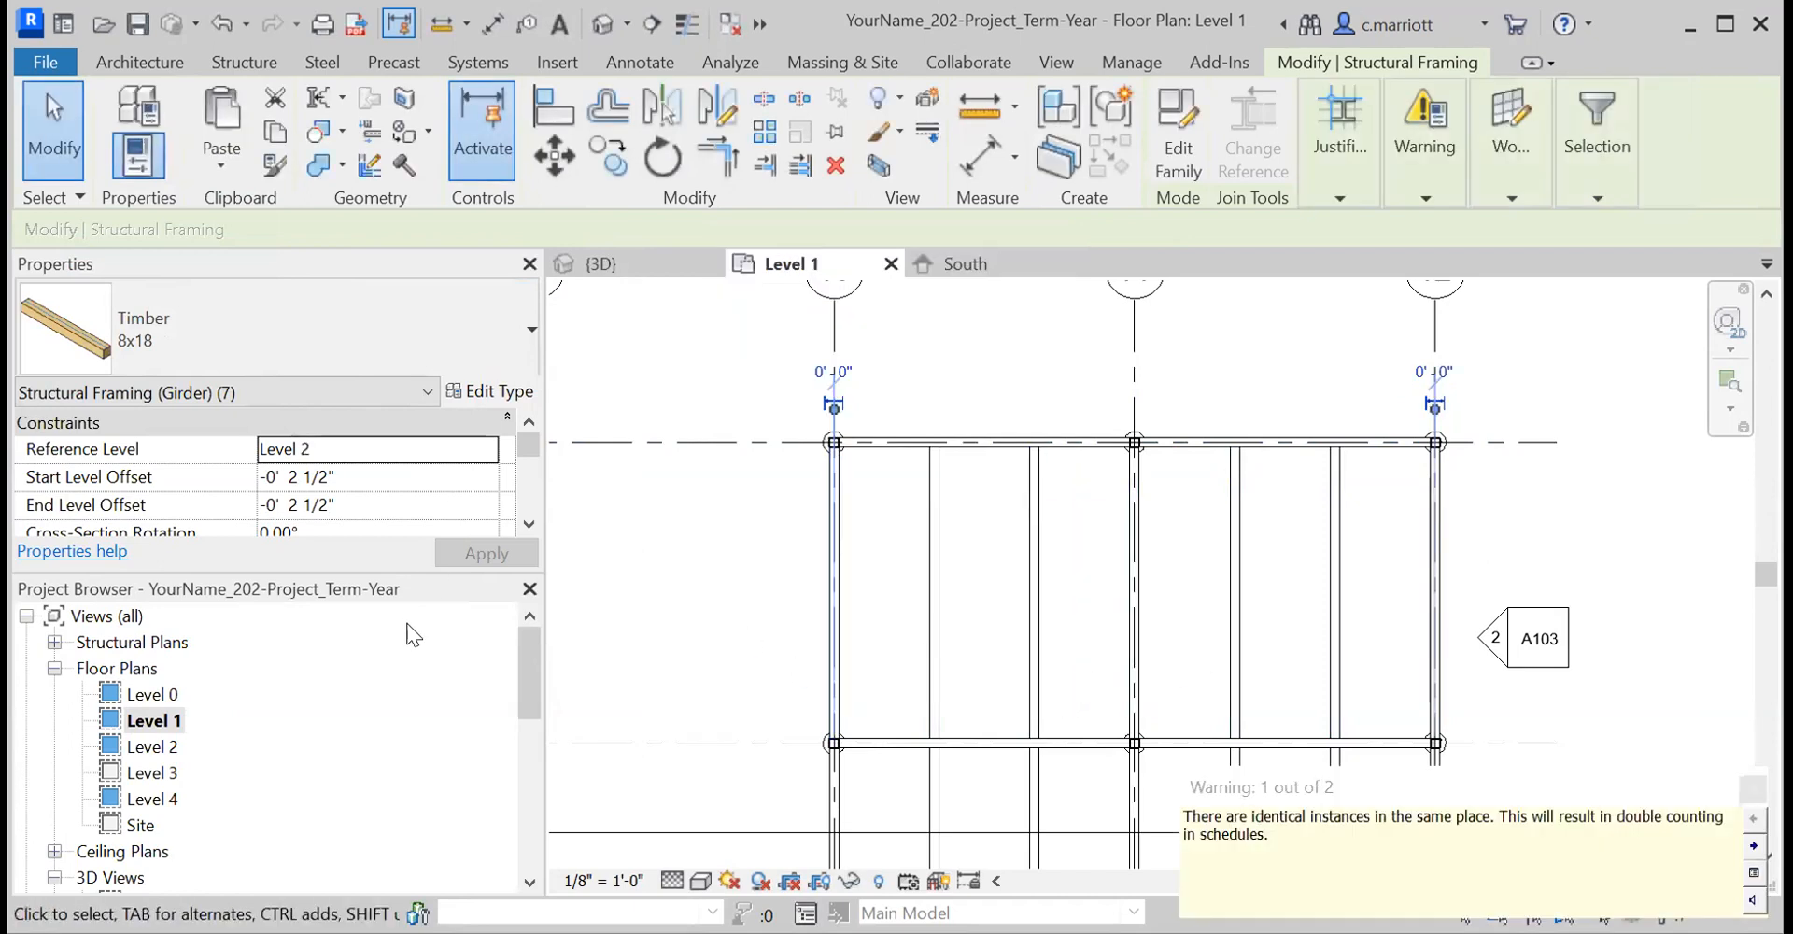
- Inspect the Level 2 beam framing between grids 10 and 12 in the 3D view
scroll(140, 812, down, 2)
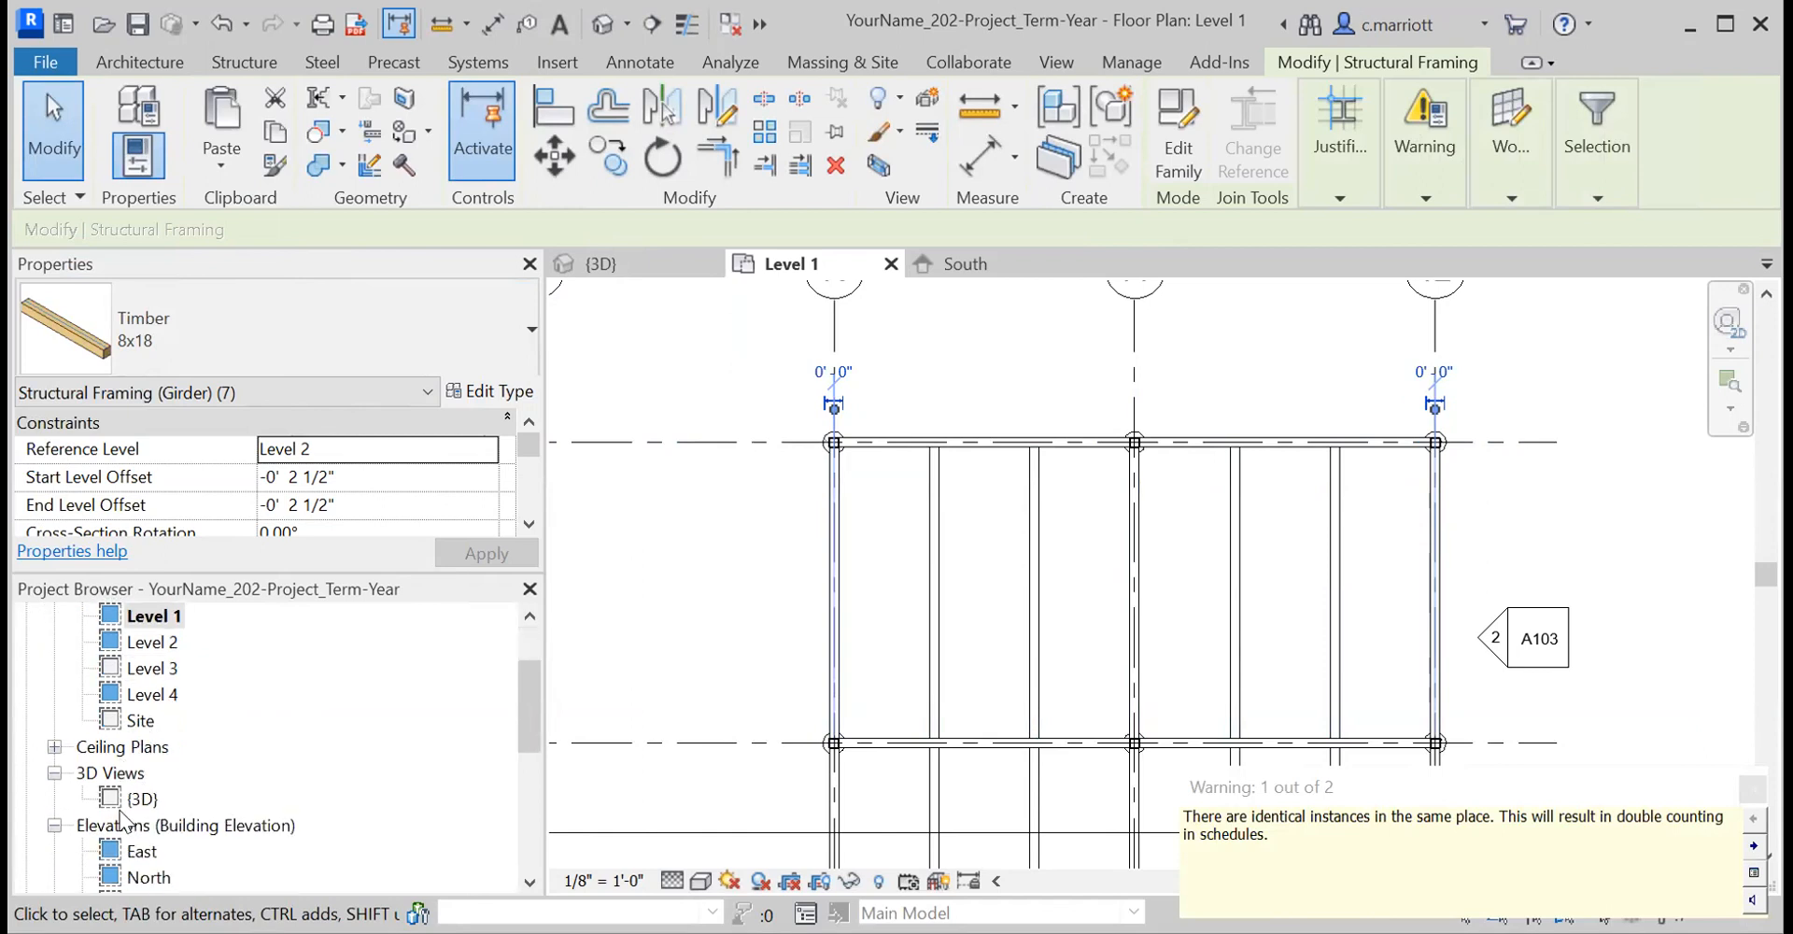
double_click(140, 799)
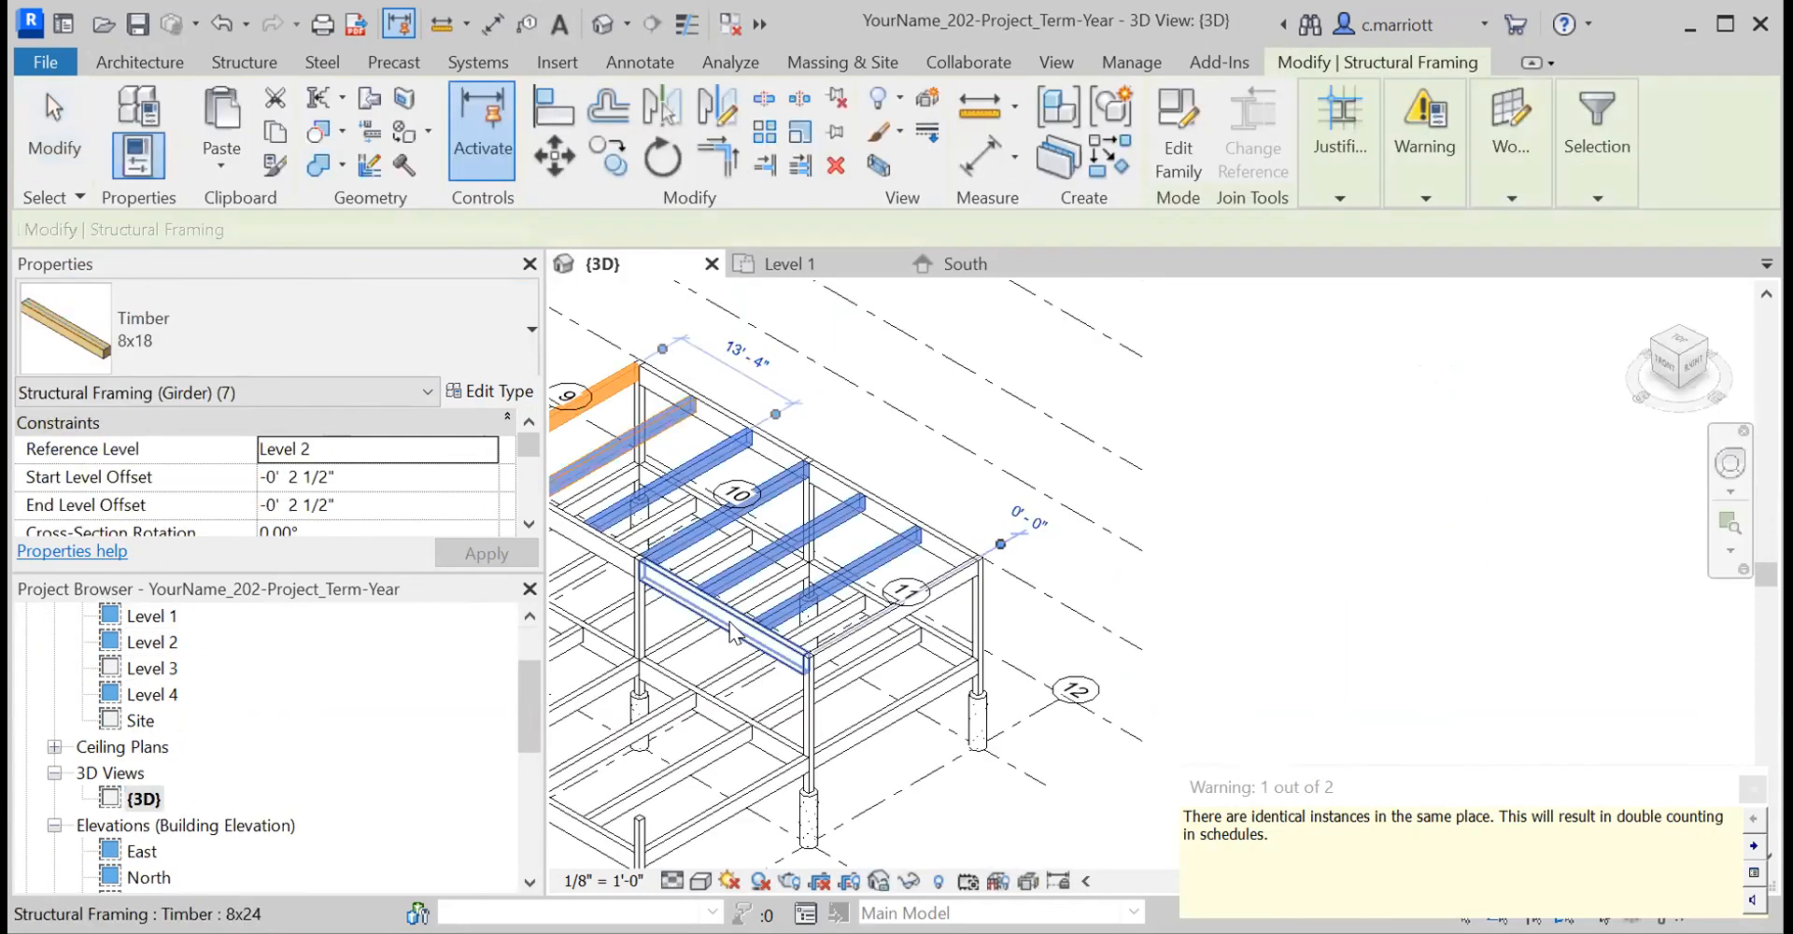
scroll(910, 456, up, 1)
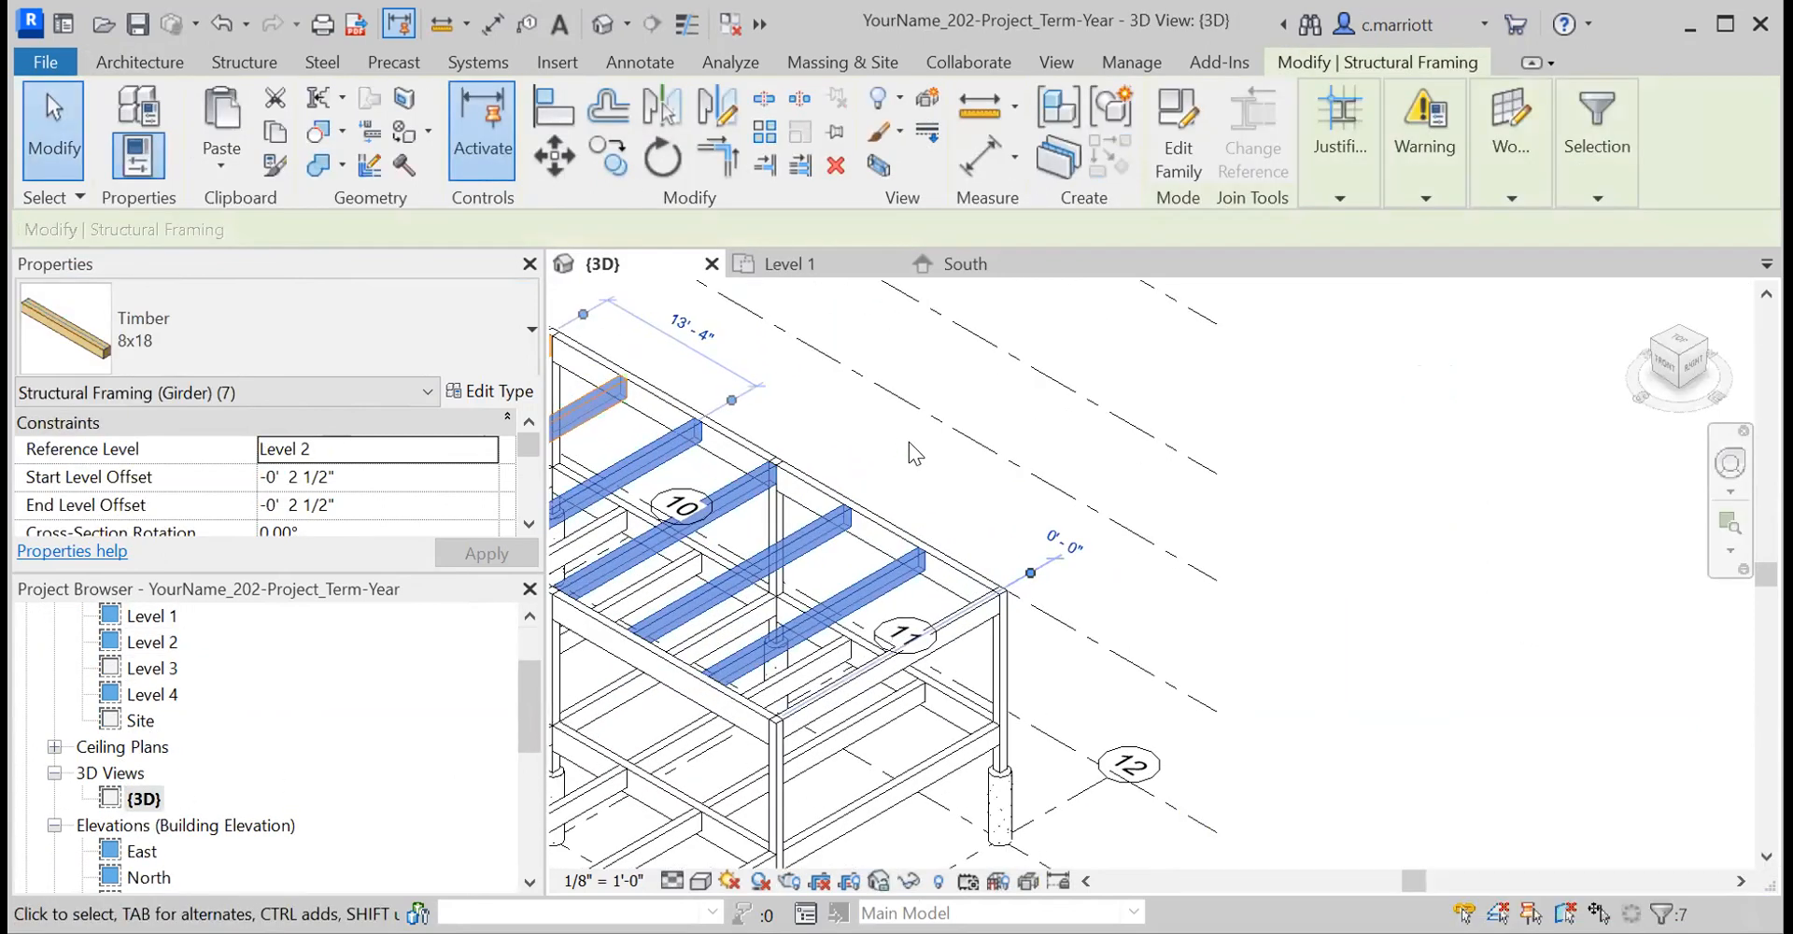
click(910, 441)
middle_drag(926, 516, 1125, 509)
middle_drag(852, 371, 843, 360)
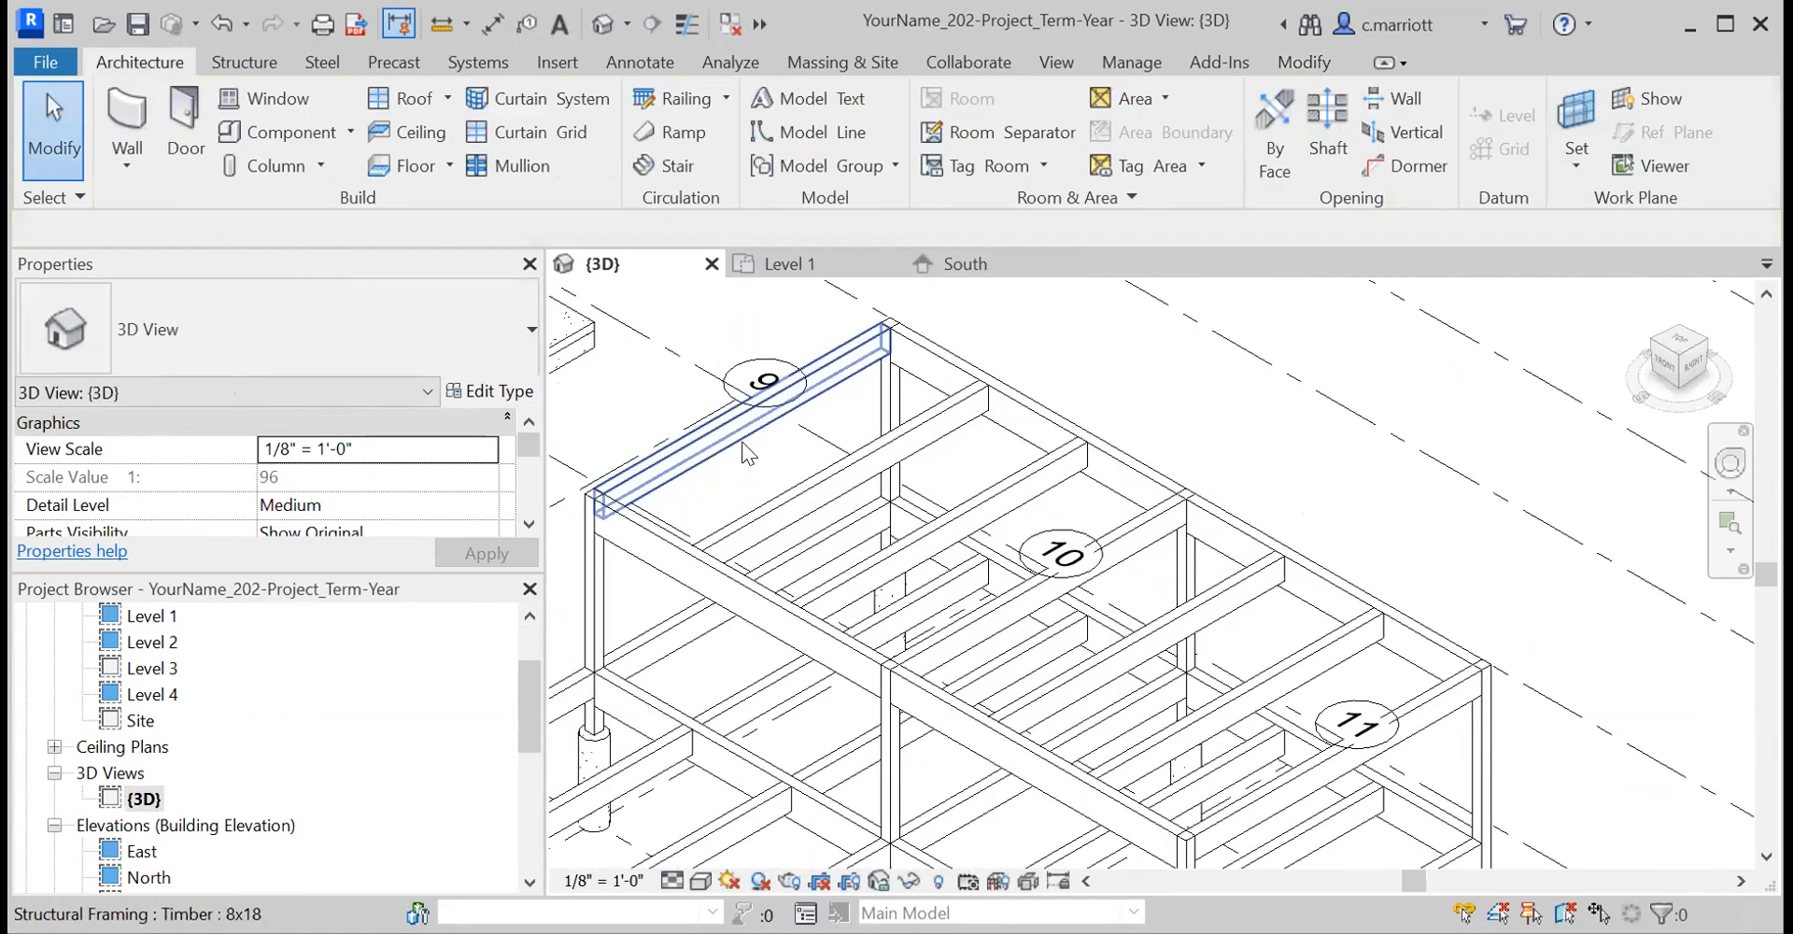
scroll(693, 483, down, 1)
scroll(692, 518, up, 2)
scroll(857, 509, down, 1)
scroll(857, 509, down, 3)
scroll(1074, 549, up, 3)
scroll(1065, 565, down, 4)
scroll(895, 547, up, 3)
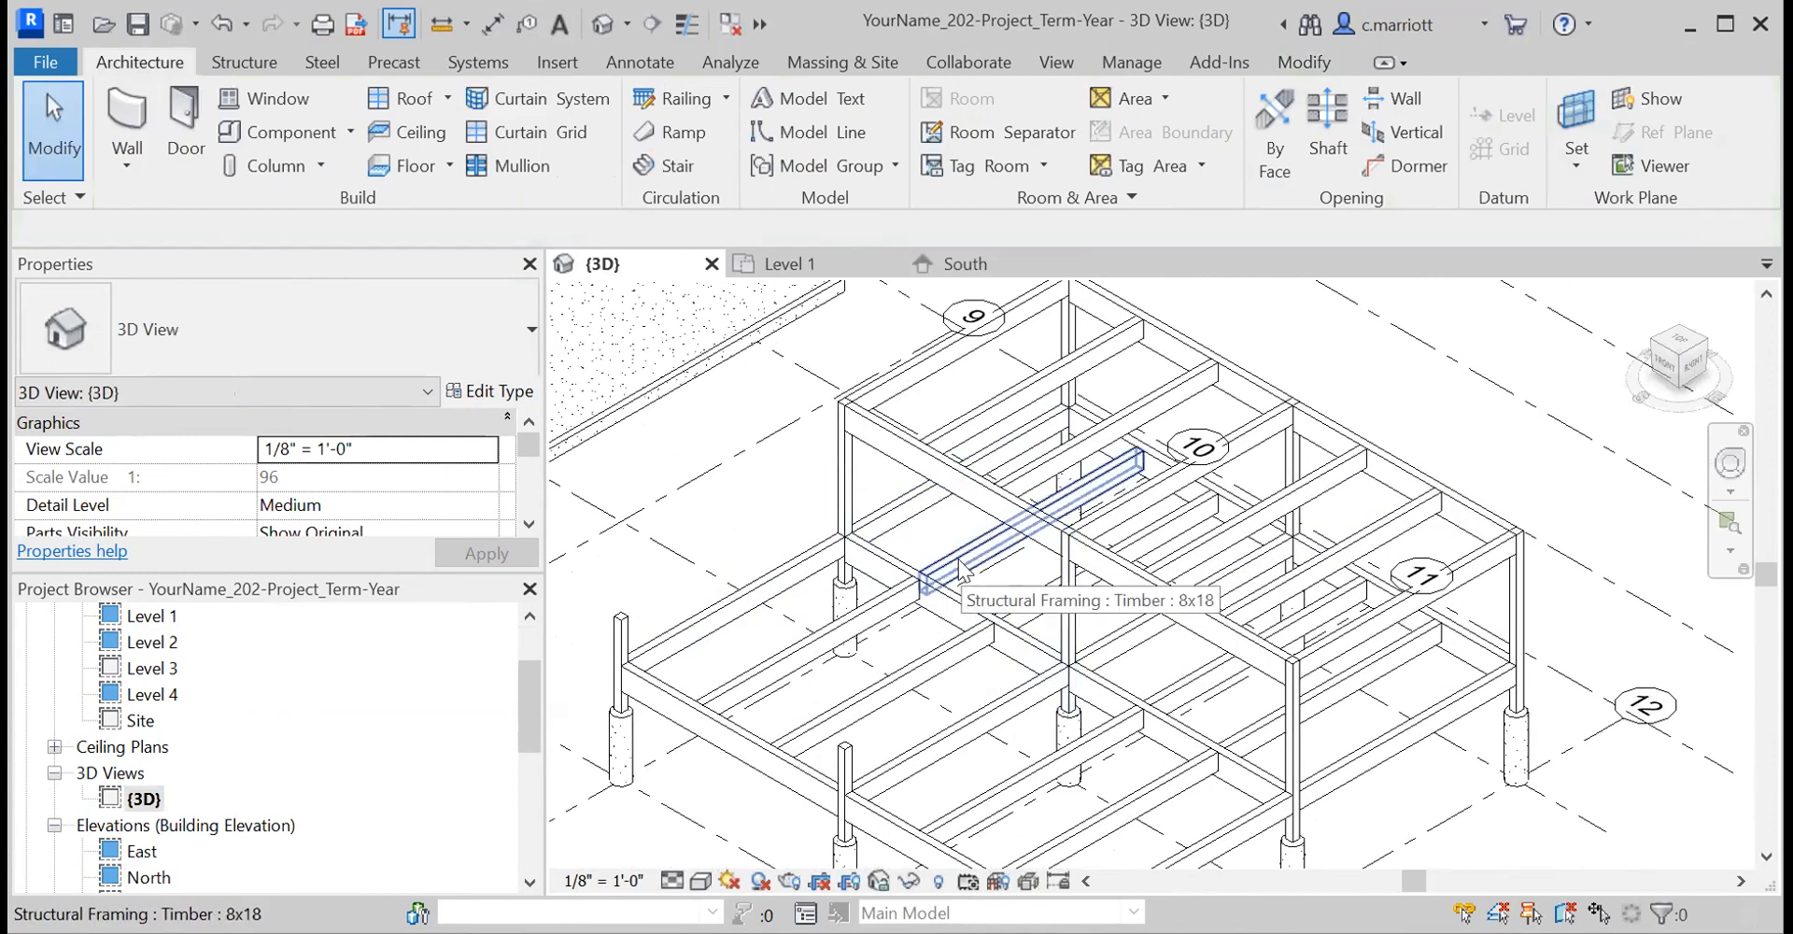
- Look over the two-level timber frame and the neighbouring joist floor and slab in the 3D view
drag(962, 570, 1081, 327)
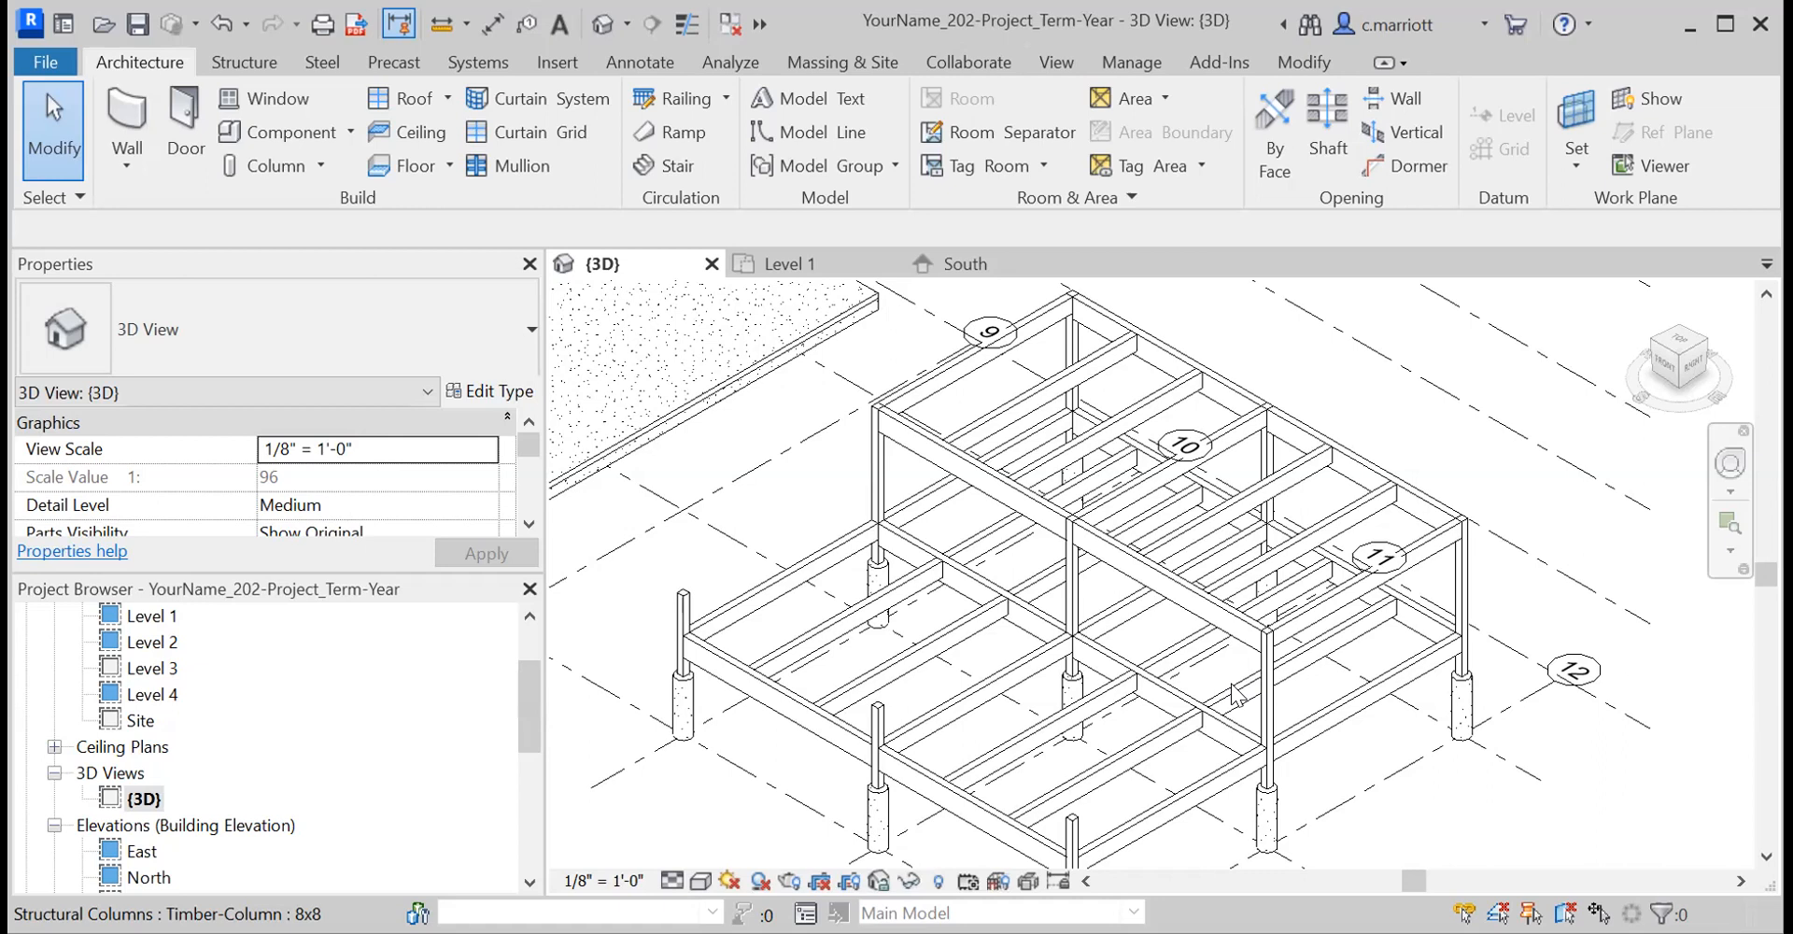
scroll(959, 566, down, 4)
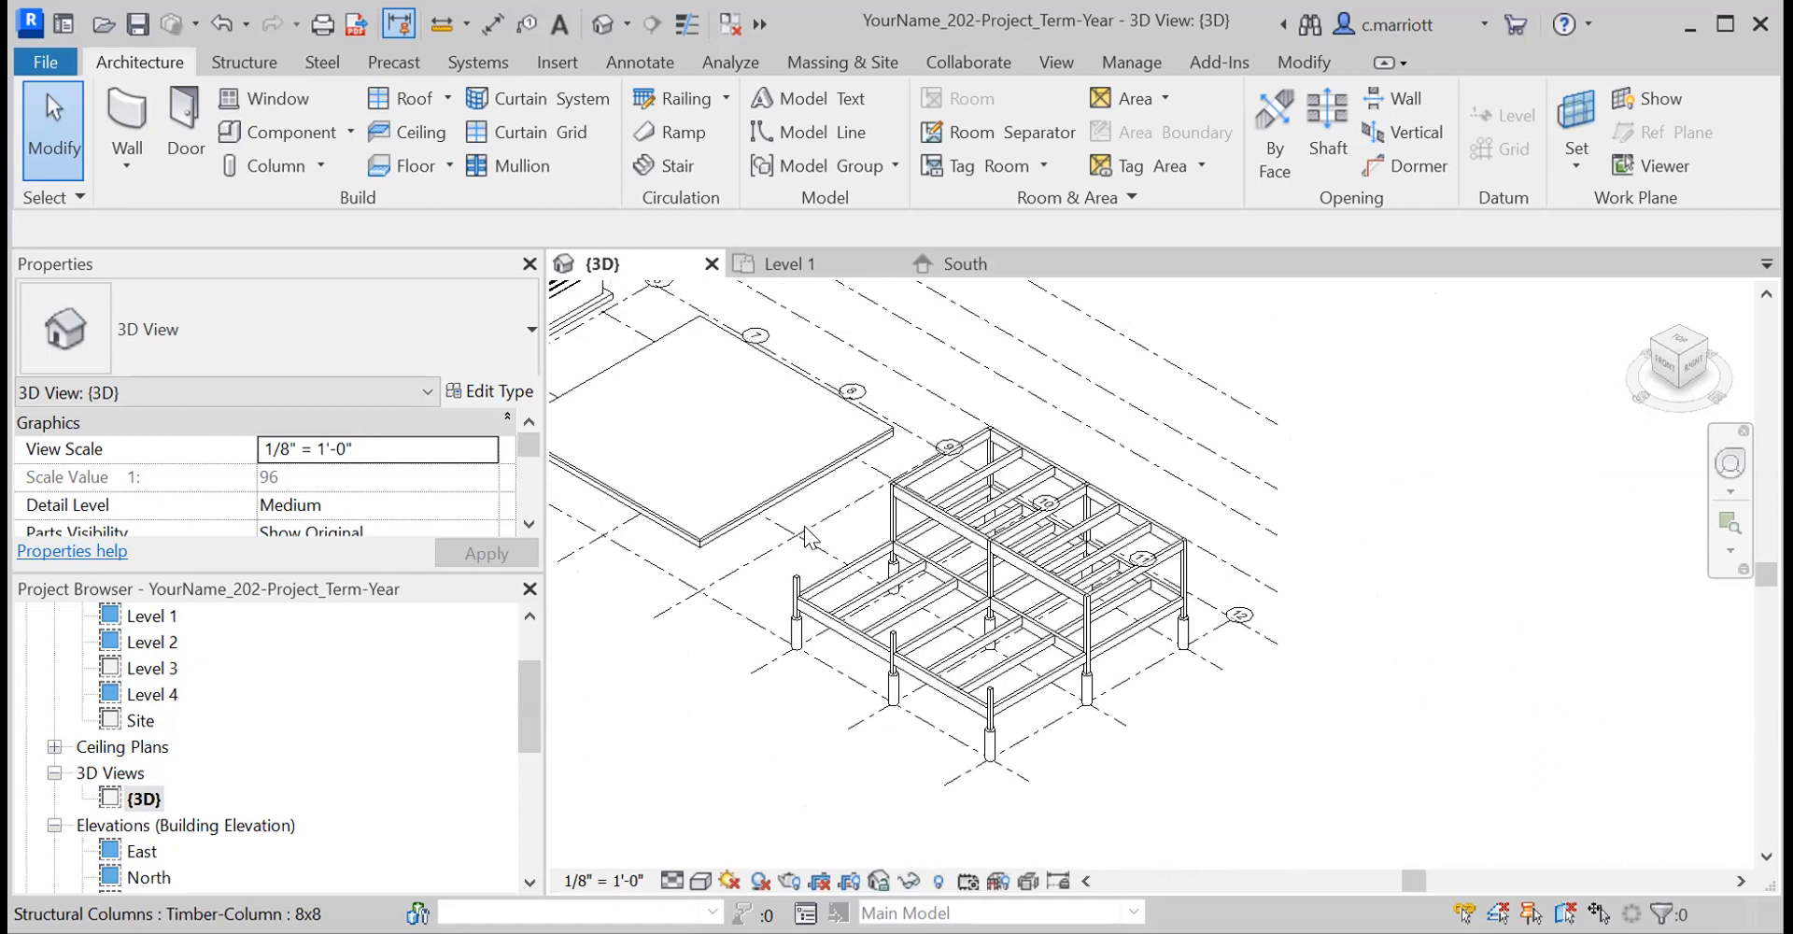
mouse_move(704, 729)
middle_down()
mouse_move(996, 874)
mouse_move(1148, 915)
middle_up()
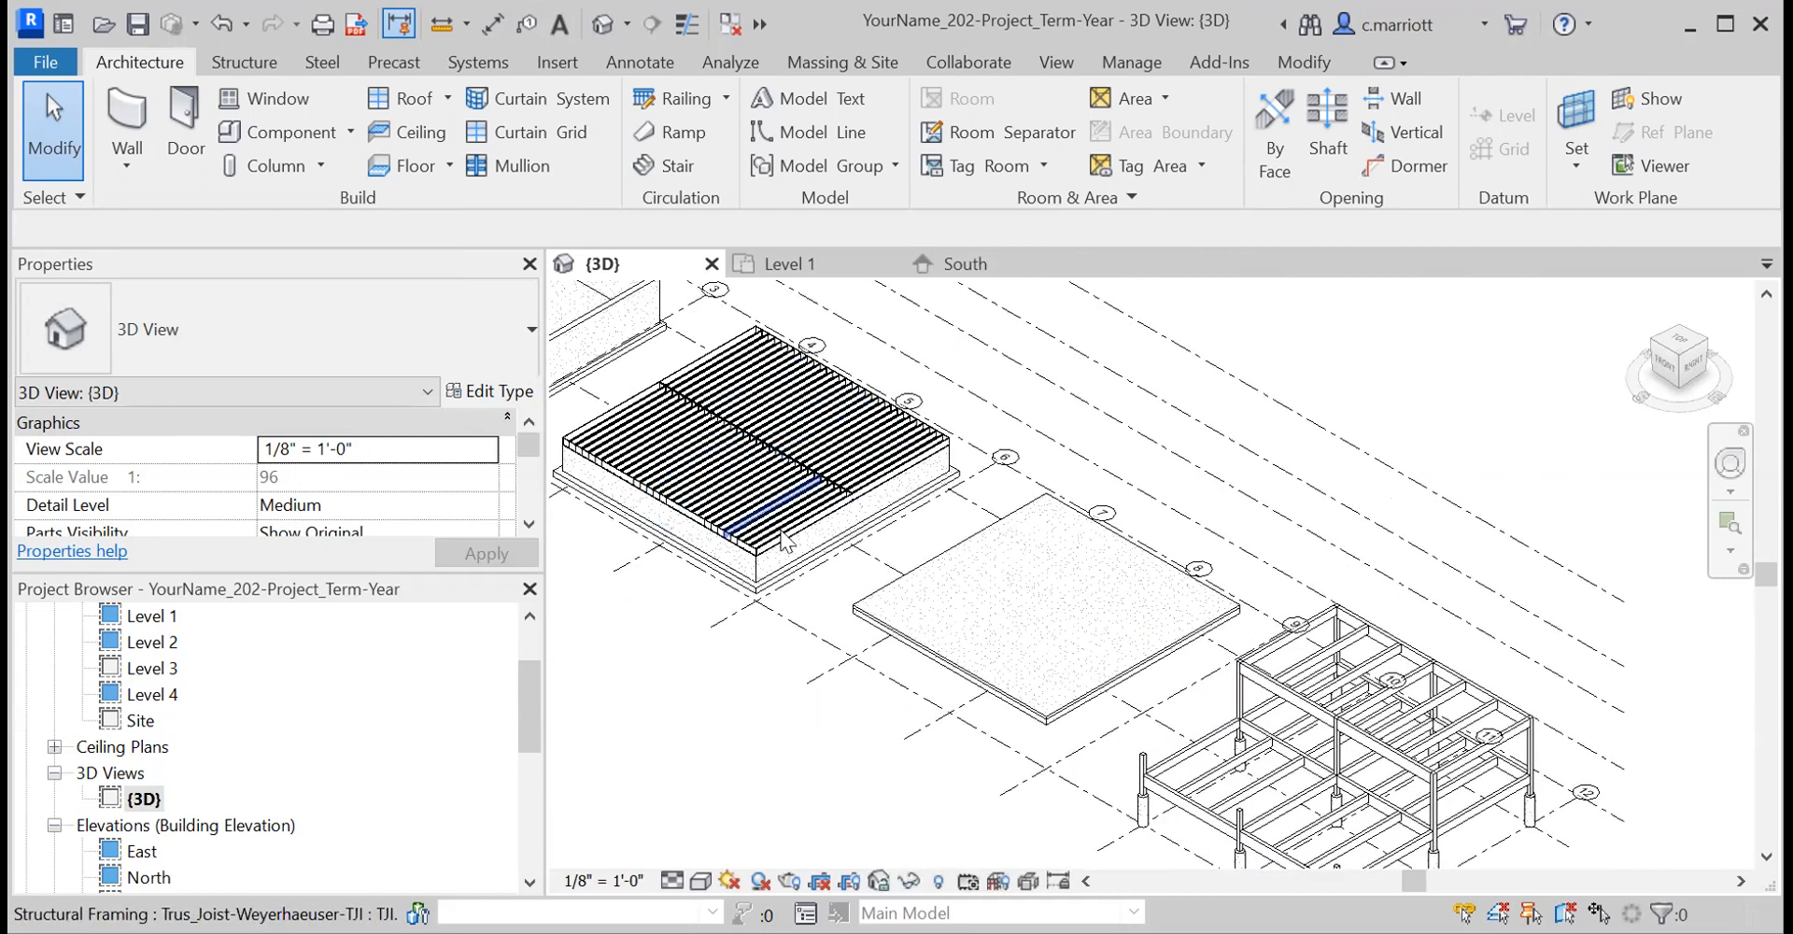
middle_drag(838, 697, 1018, 659)
scroll(1018, 659, up, 3)
middle_drag(962, 541, 692, 680)
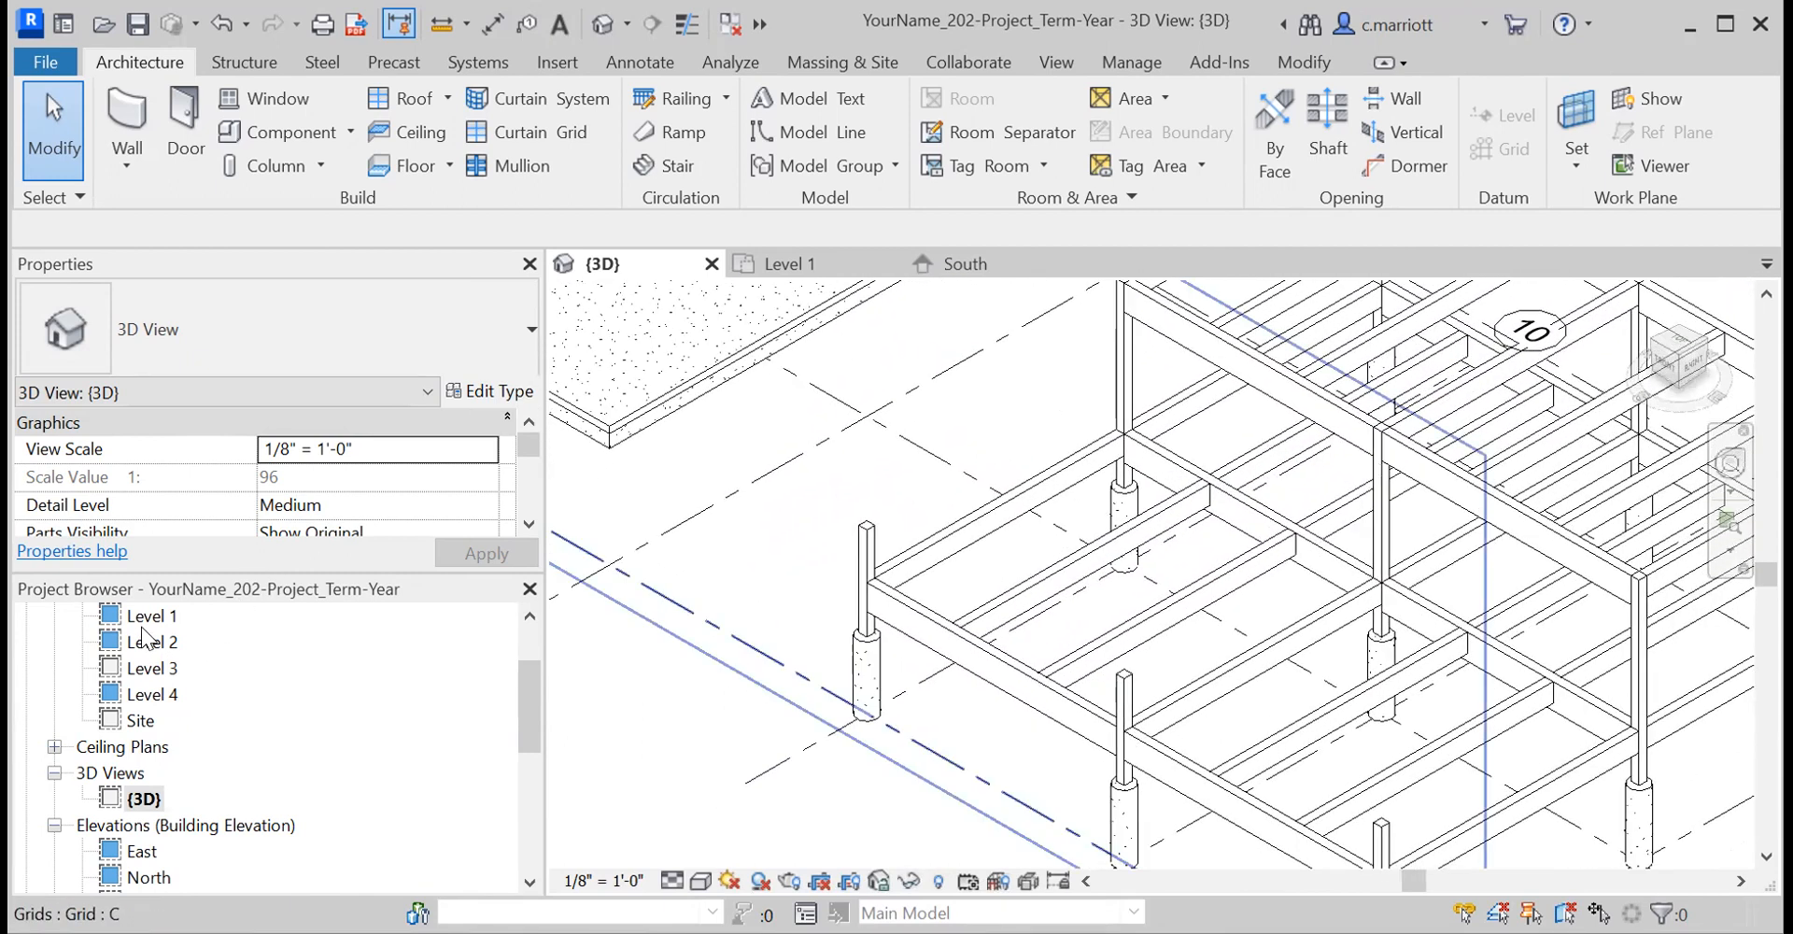
- On the Level 1 floor plan, start a beam at the southern bays using the Dimension Lumber 3x6 type
double_click(150, 616)
middle_drag(974, 673, 962, 295)
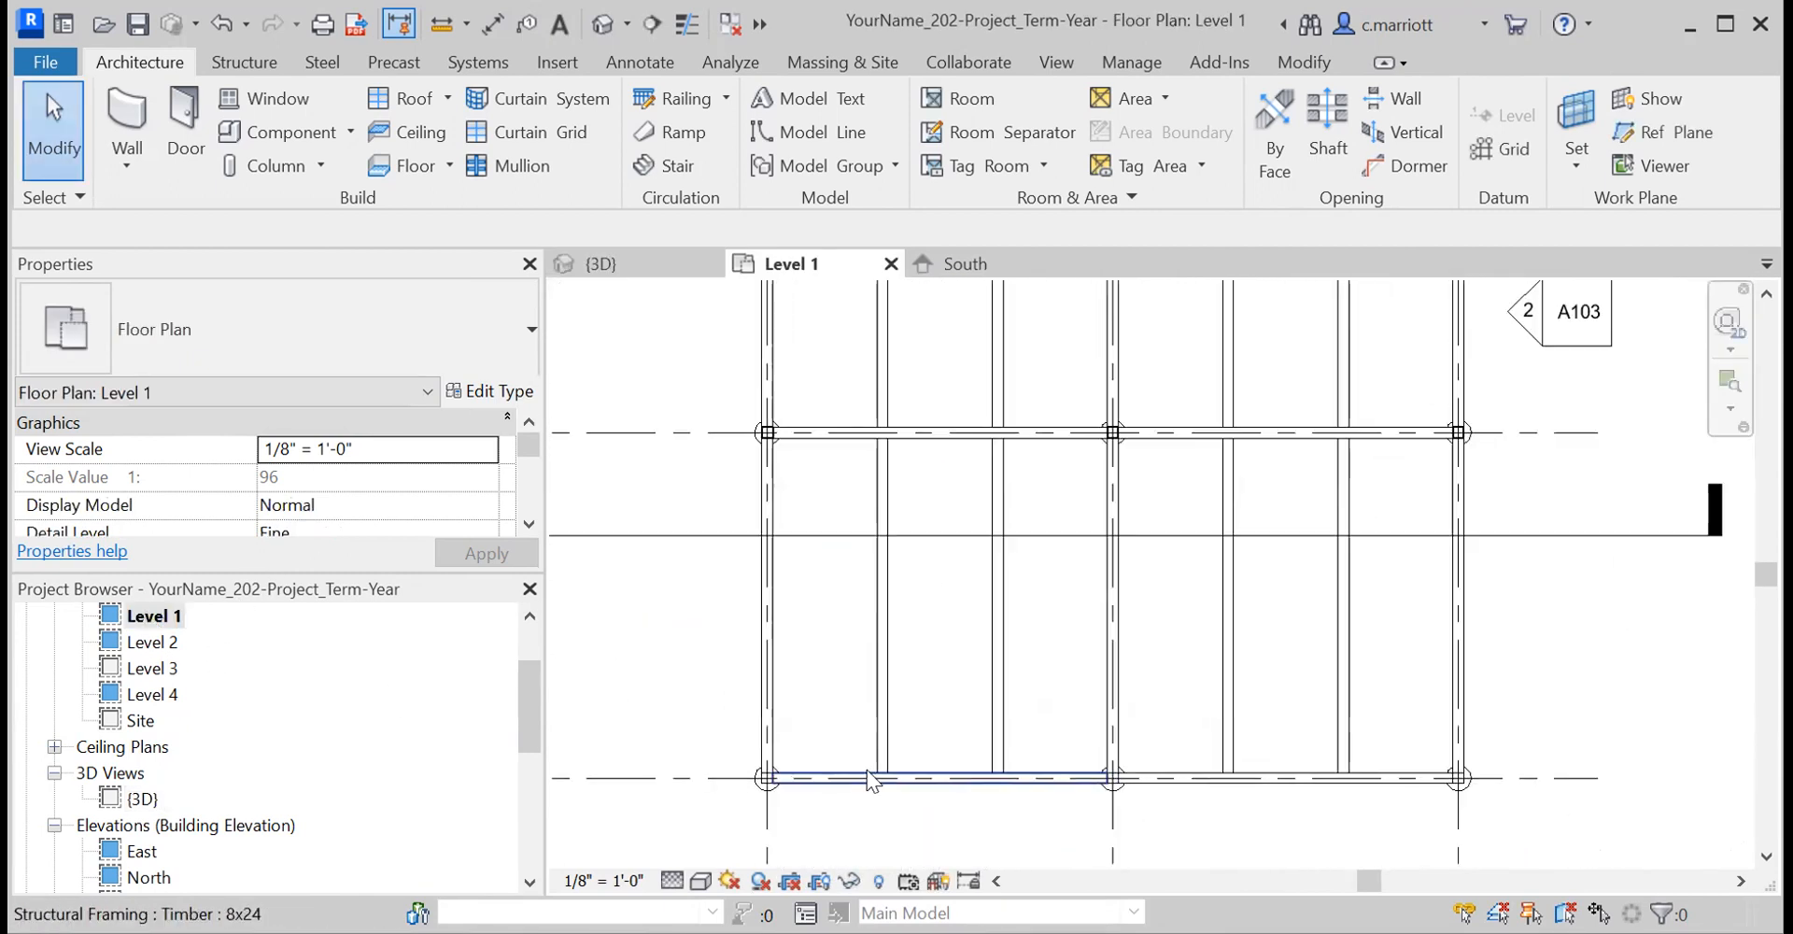
scroll(864, 772, up, 3)
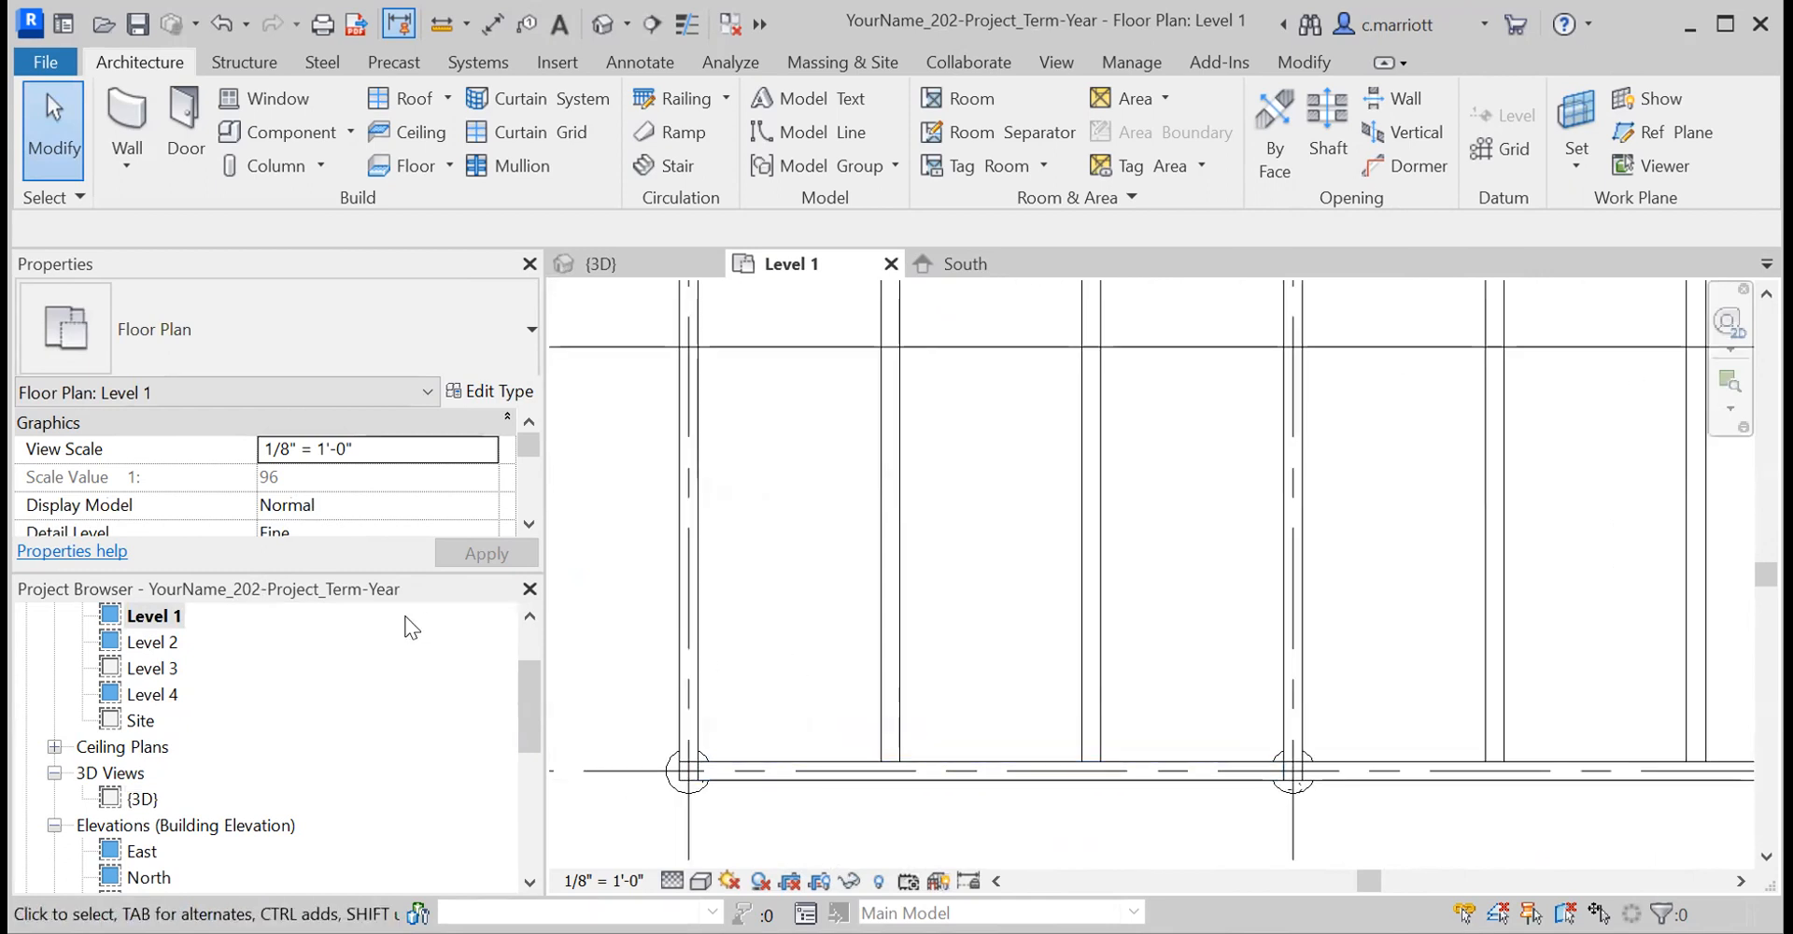
click(235, 58)
key(b)
key(m)
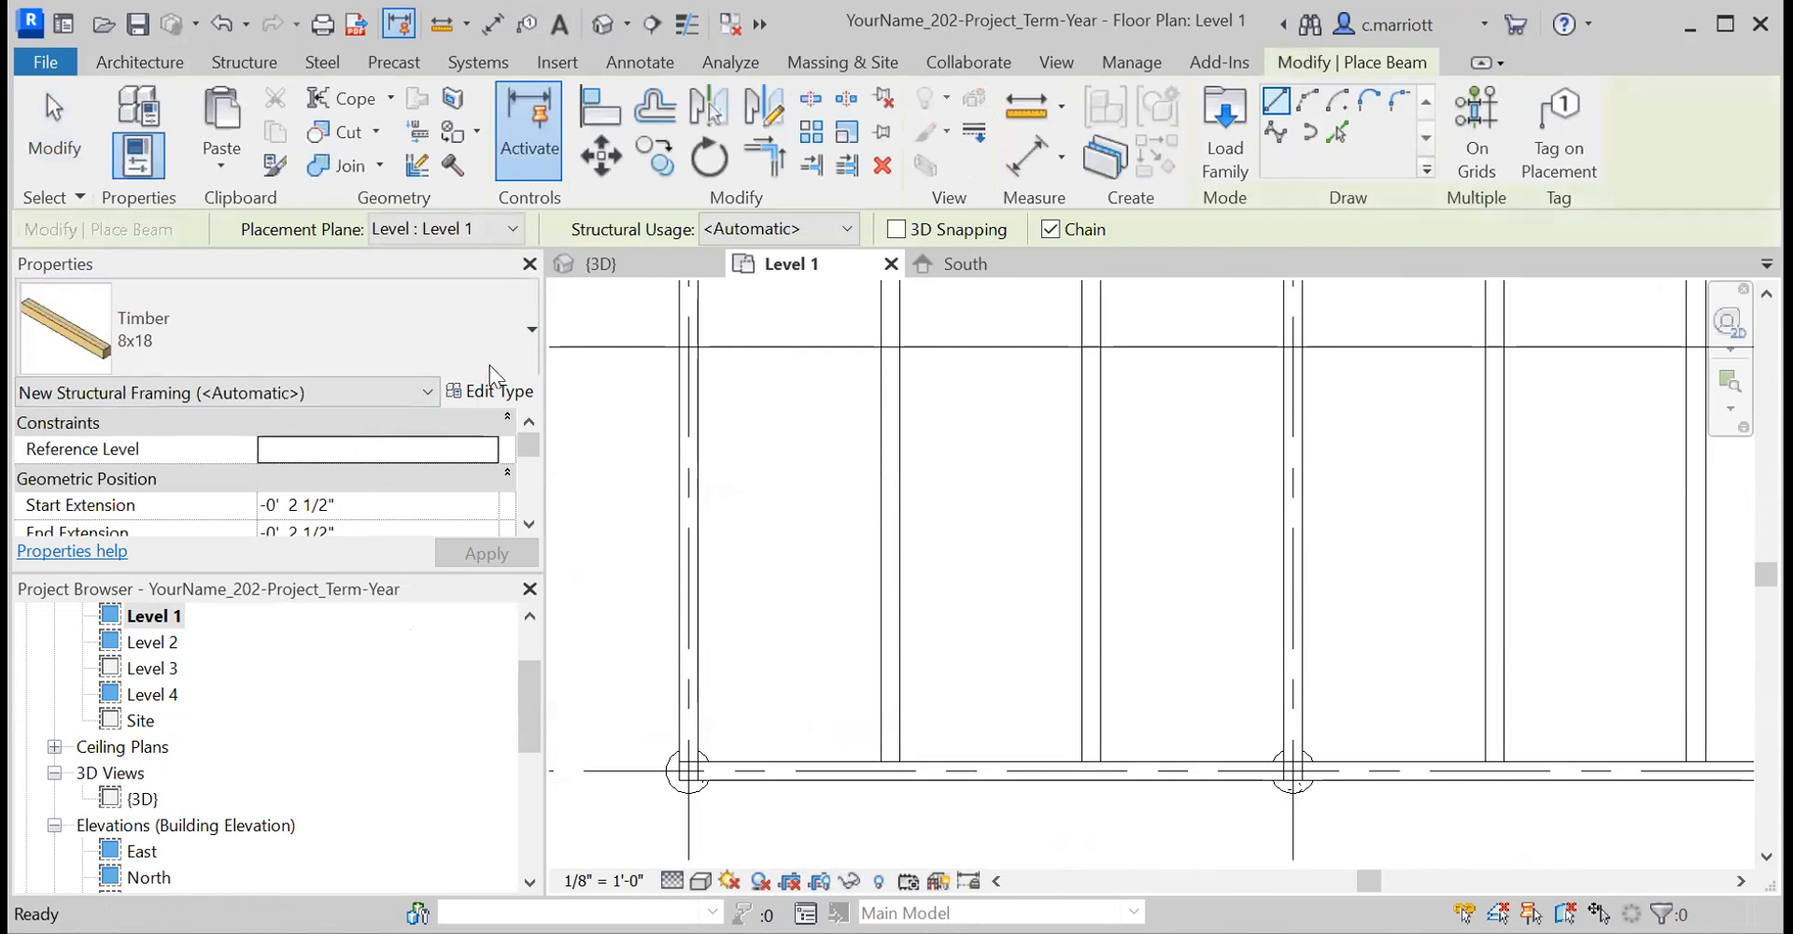
click(528, 334)
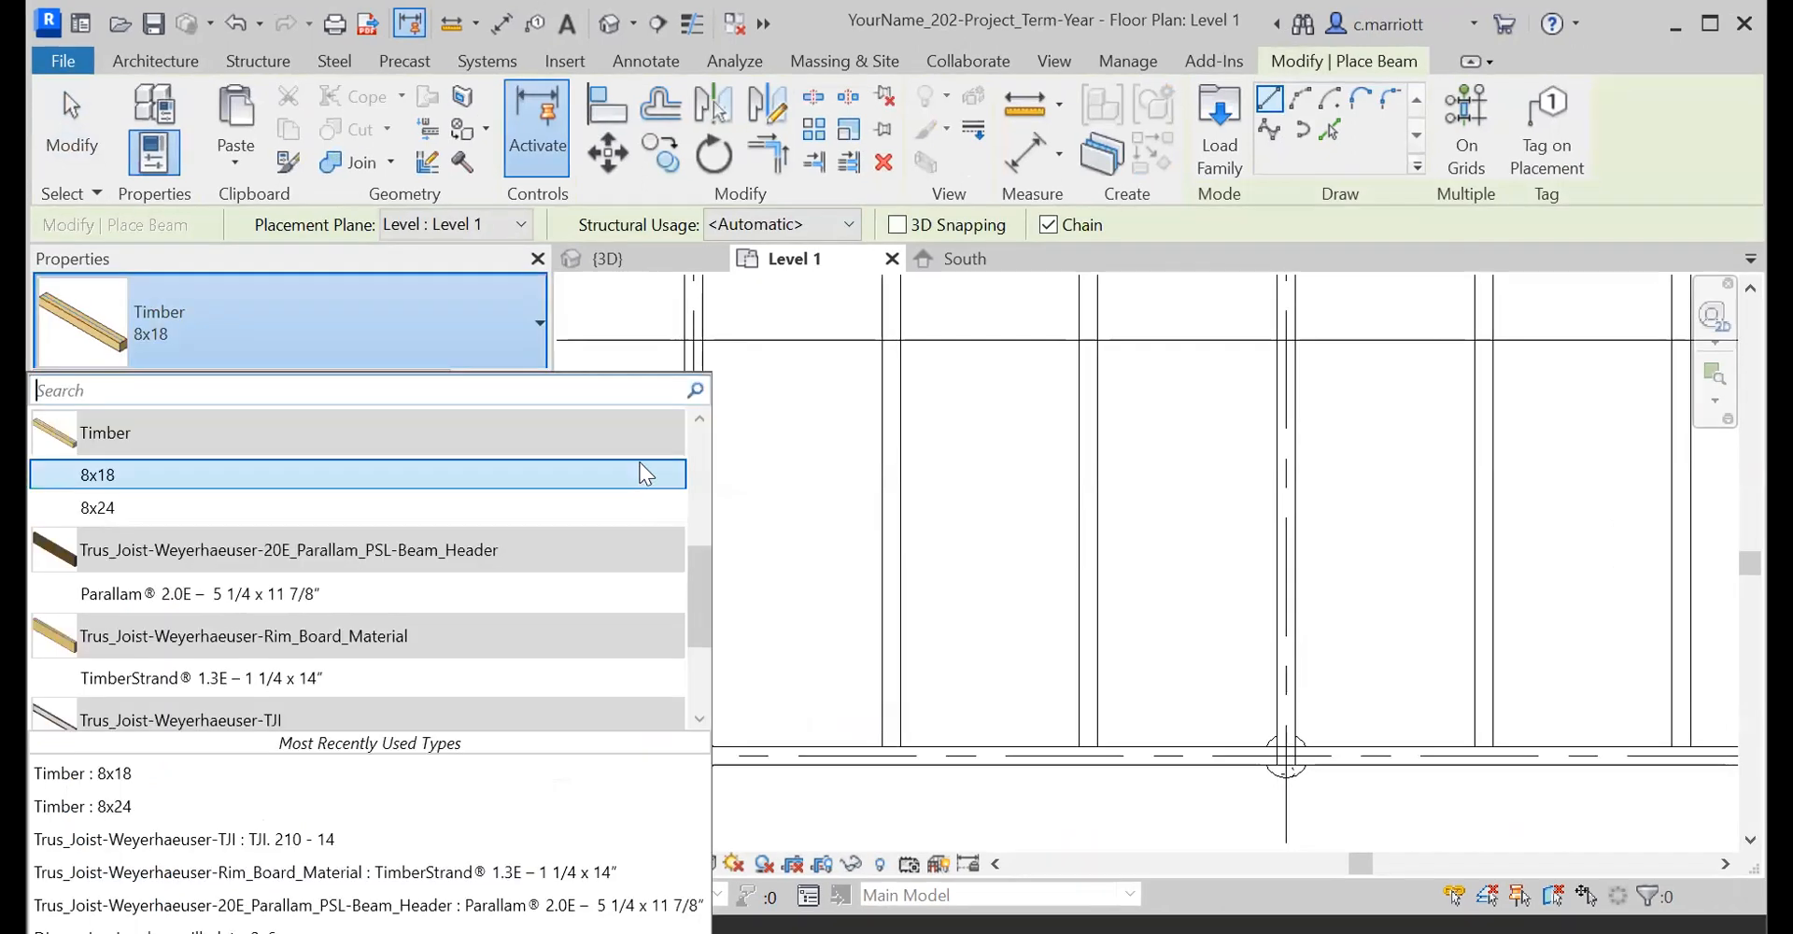
click(697, 451)
click(697, 439)
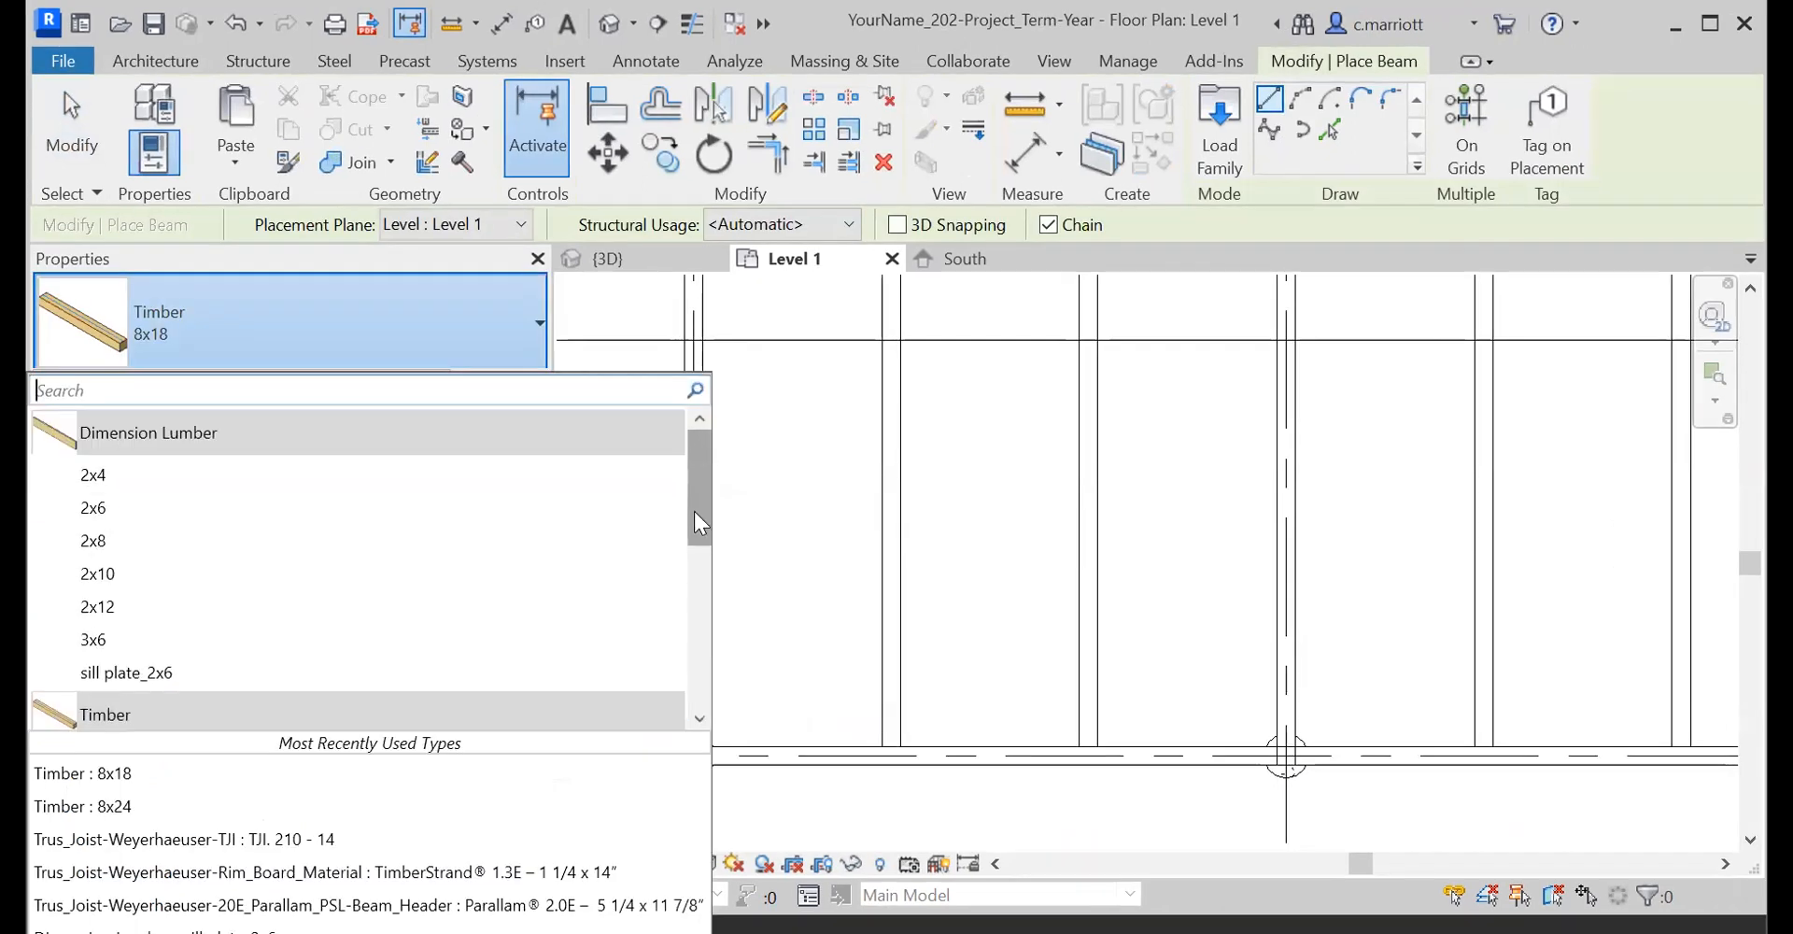
click(94, 643)
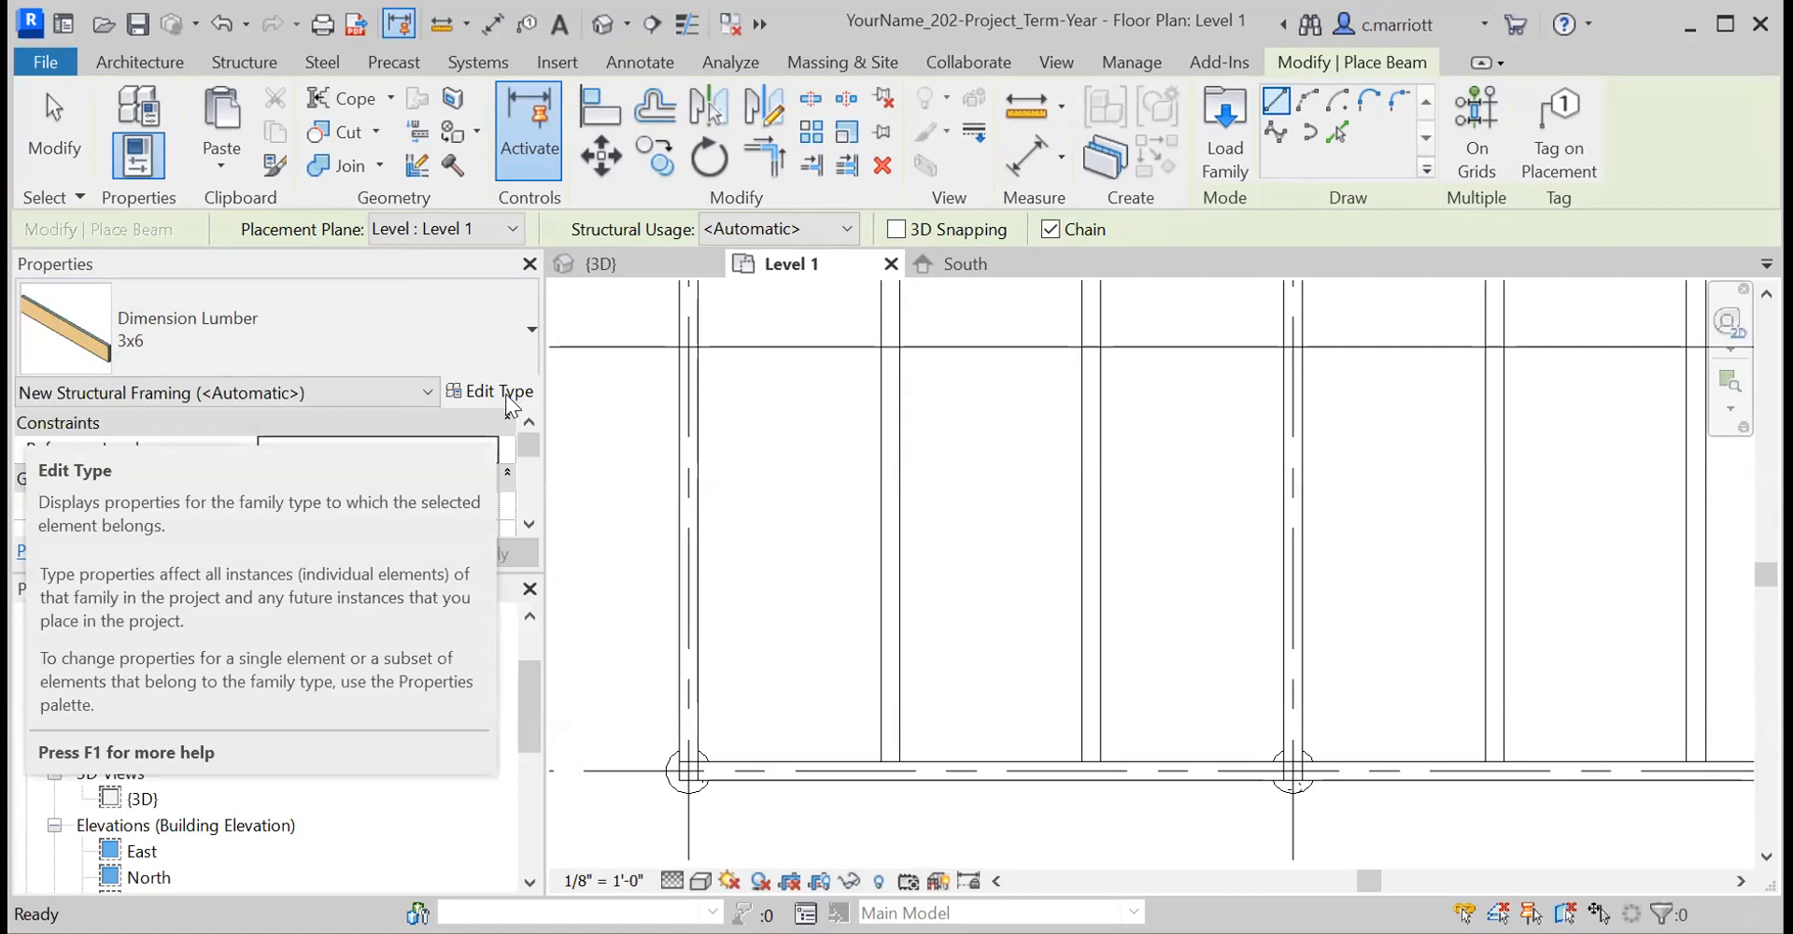
- Duplicate the 3x6 lumber type under the name "3x6 decking"
click(509, 400)
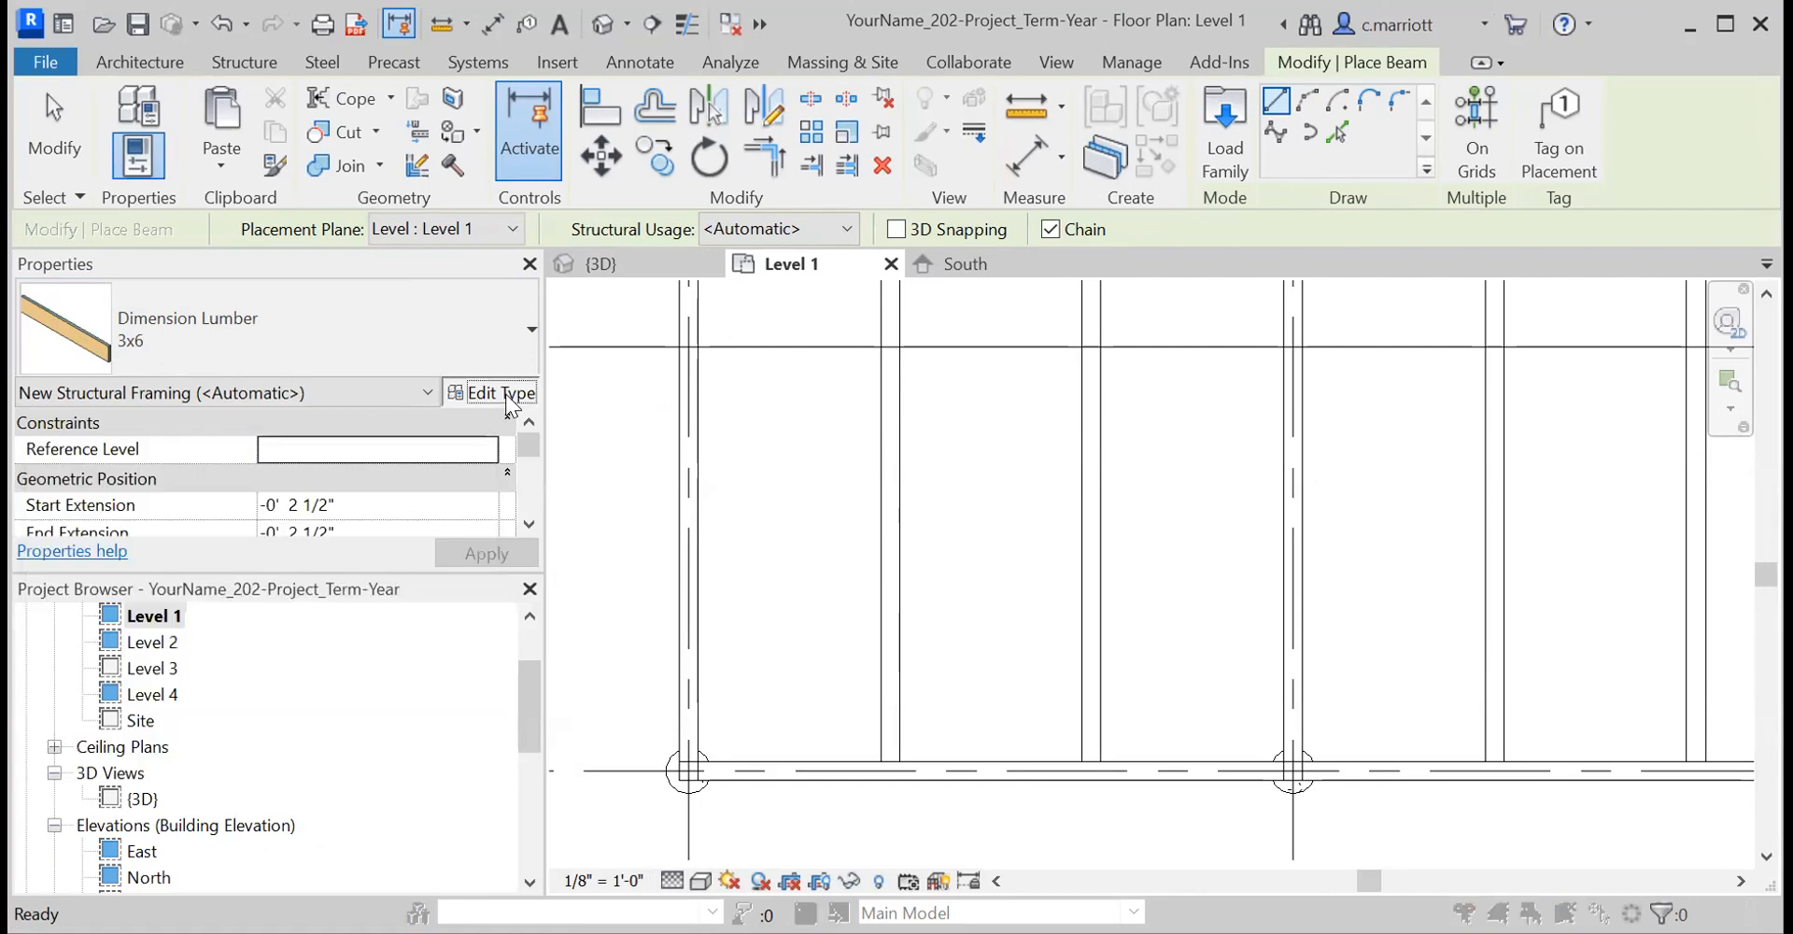
click(1102, 227)
click(585, 520)
key(BackSpace)
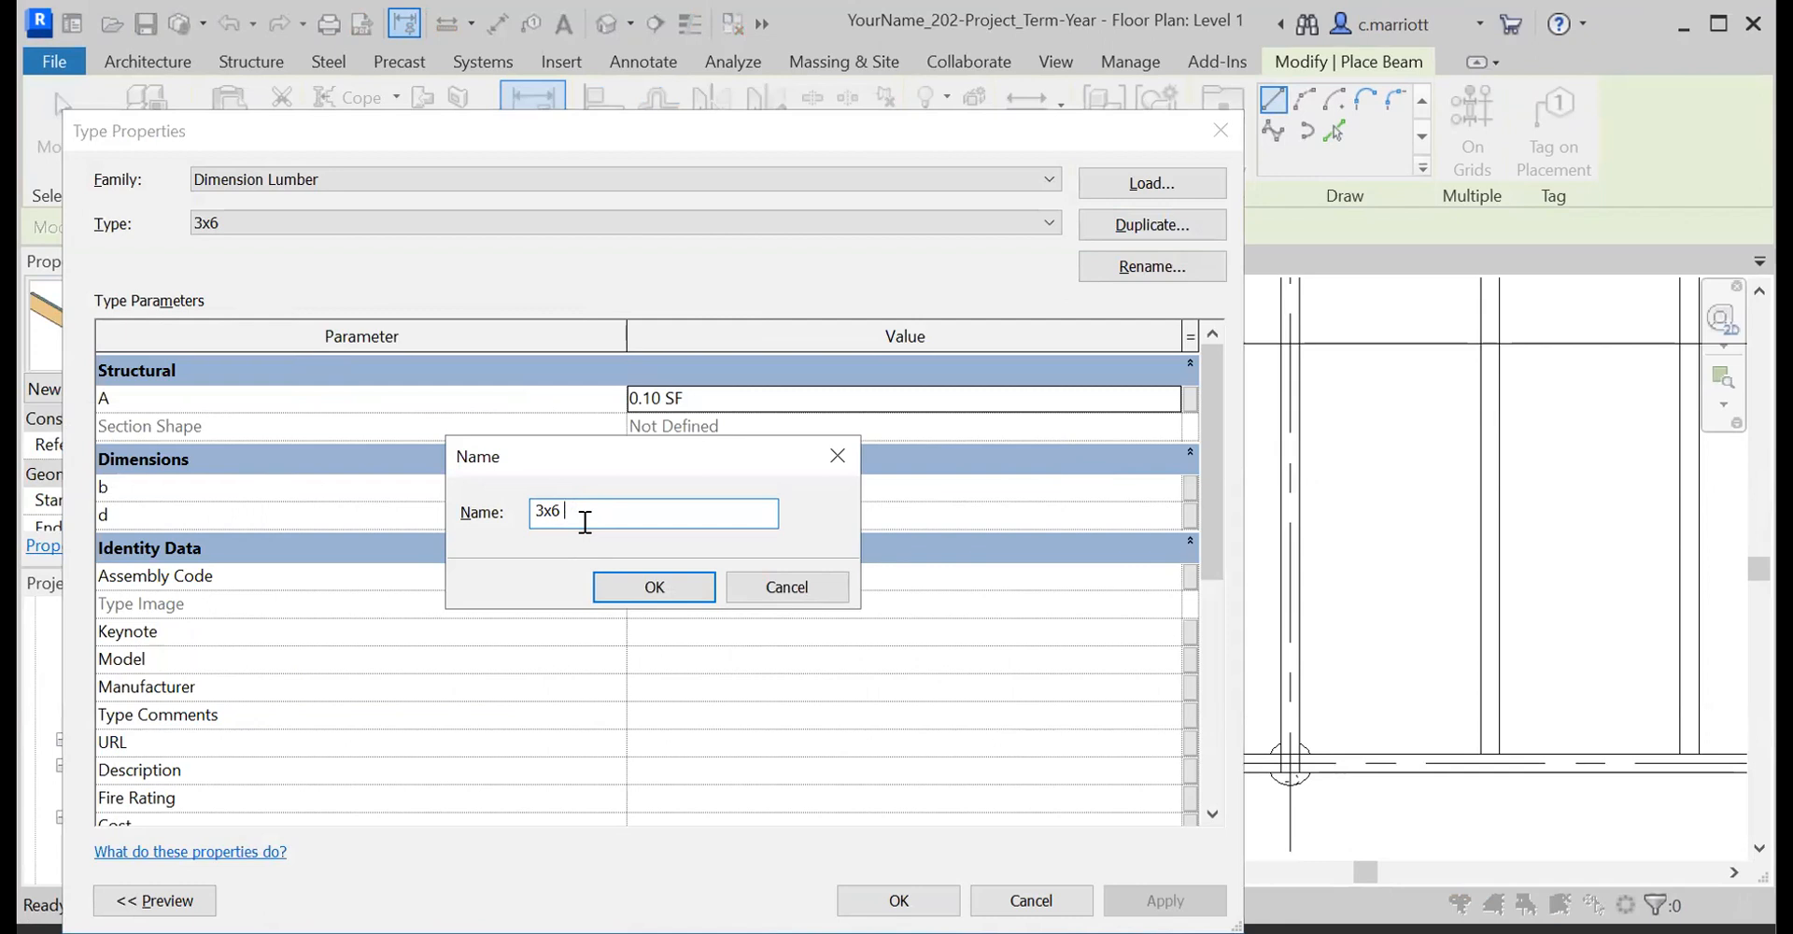
text(decking)
click(665, 587)
- Set the 3x6 decking type's dimensions to b = 5 1/2" and d = 2 1/2" and accept them
click(660, 491)
key(BackSpace)
text(5 1/2")
click(659, 512)
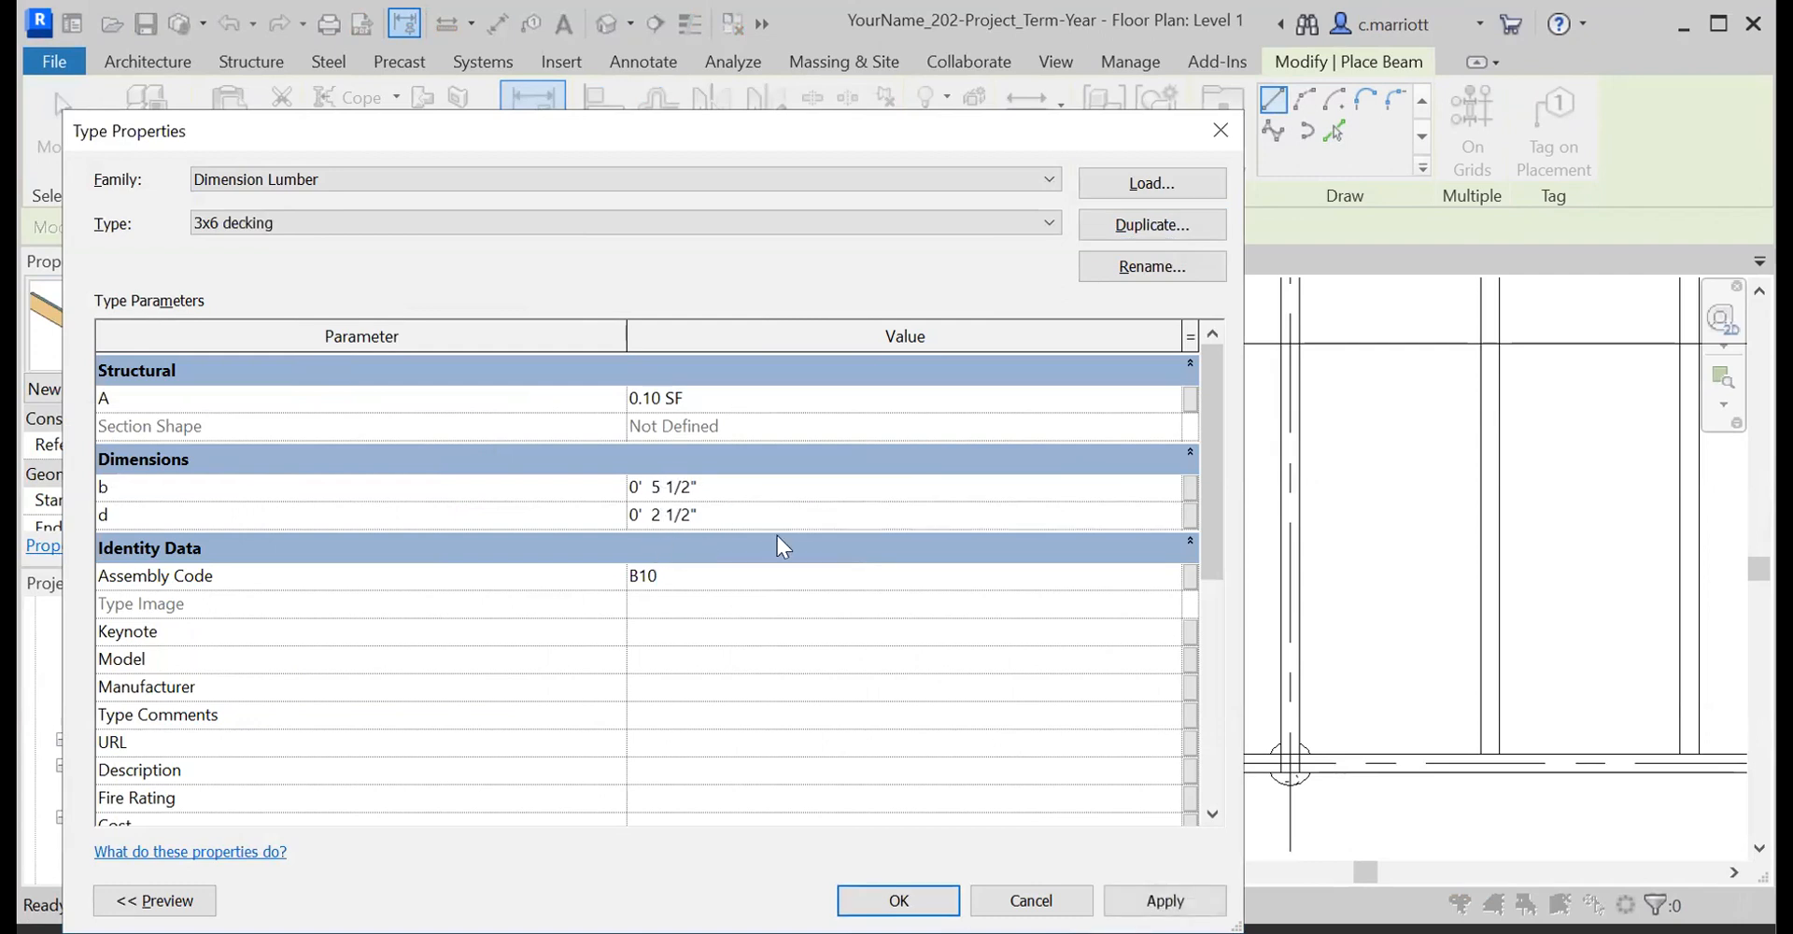
click(1166, 900)
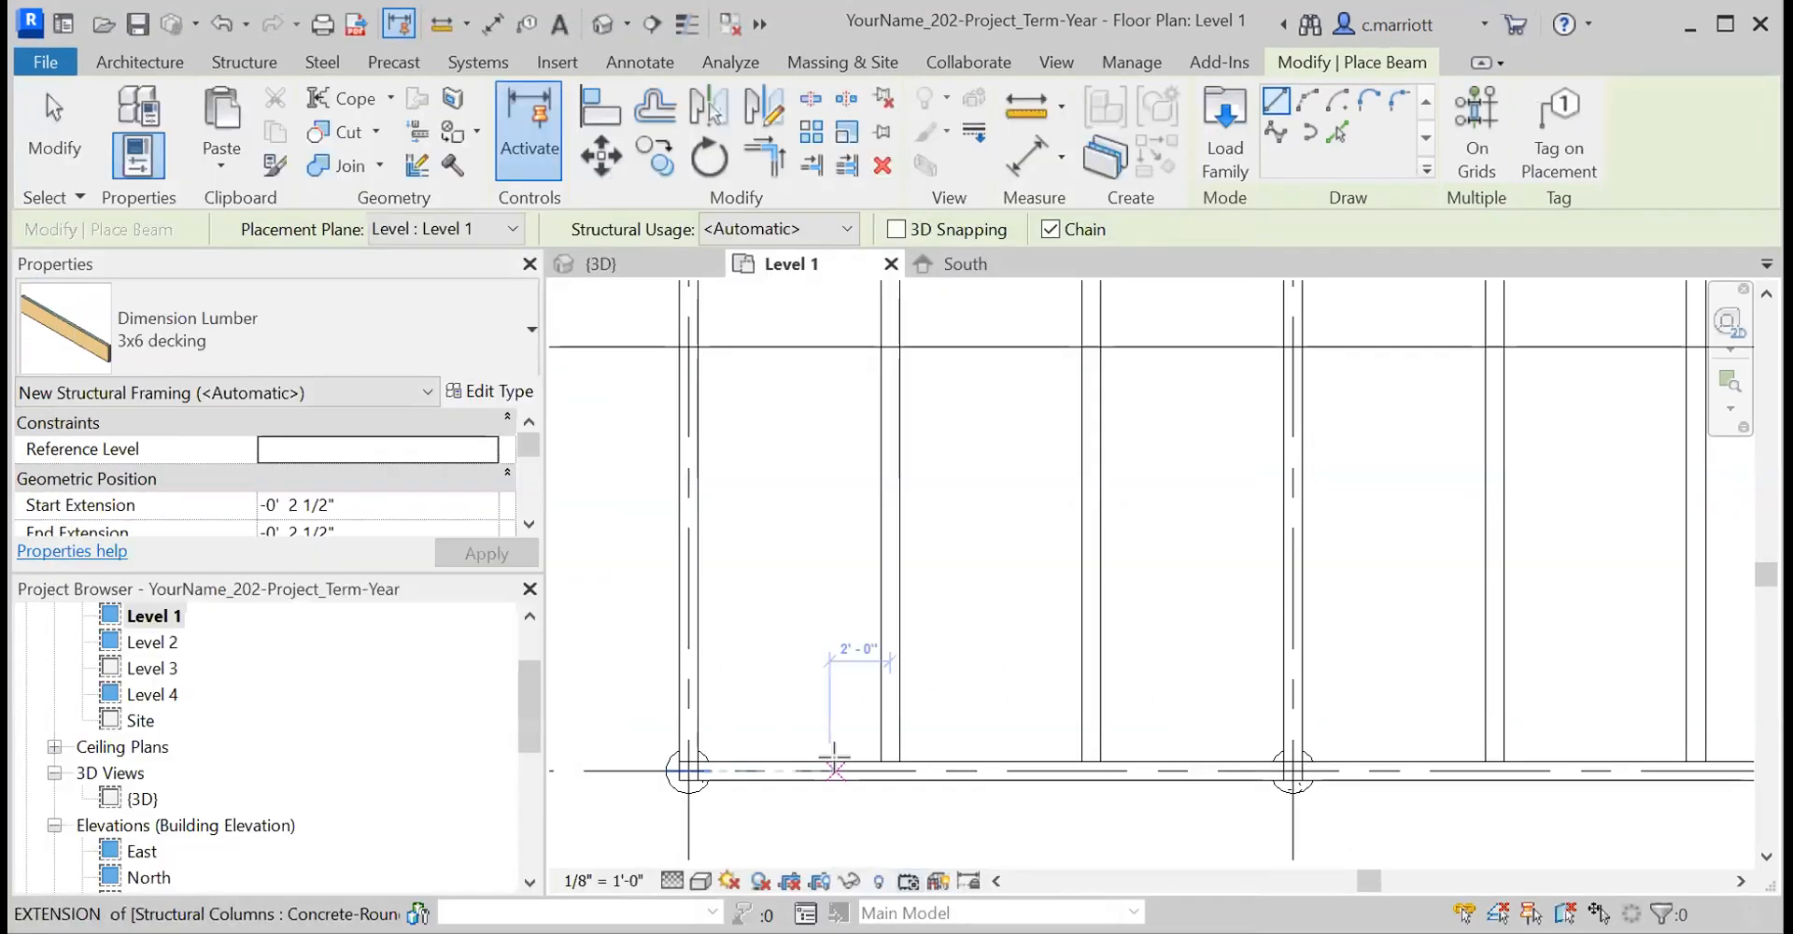
- Place a 3x6 decking board over the southern girder, from the southwest column's outer face to the midpoint of the next column
scroll(705, 794, up, 3)
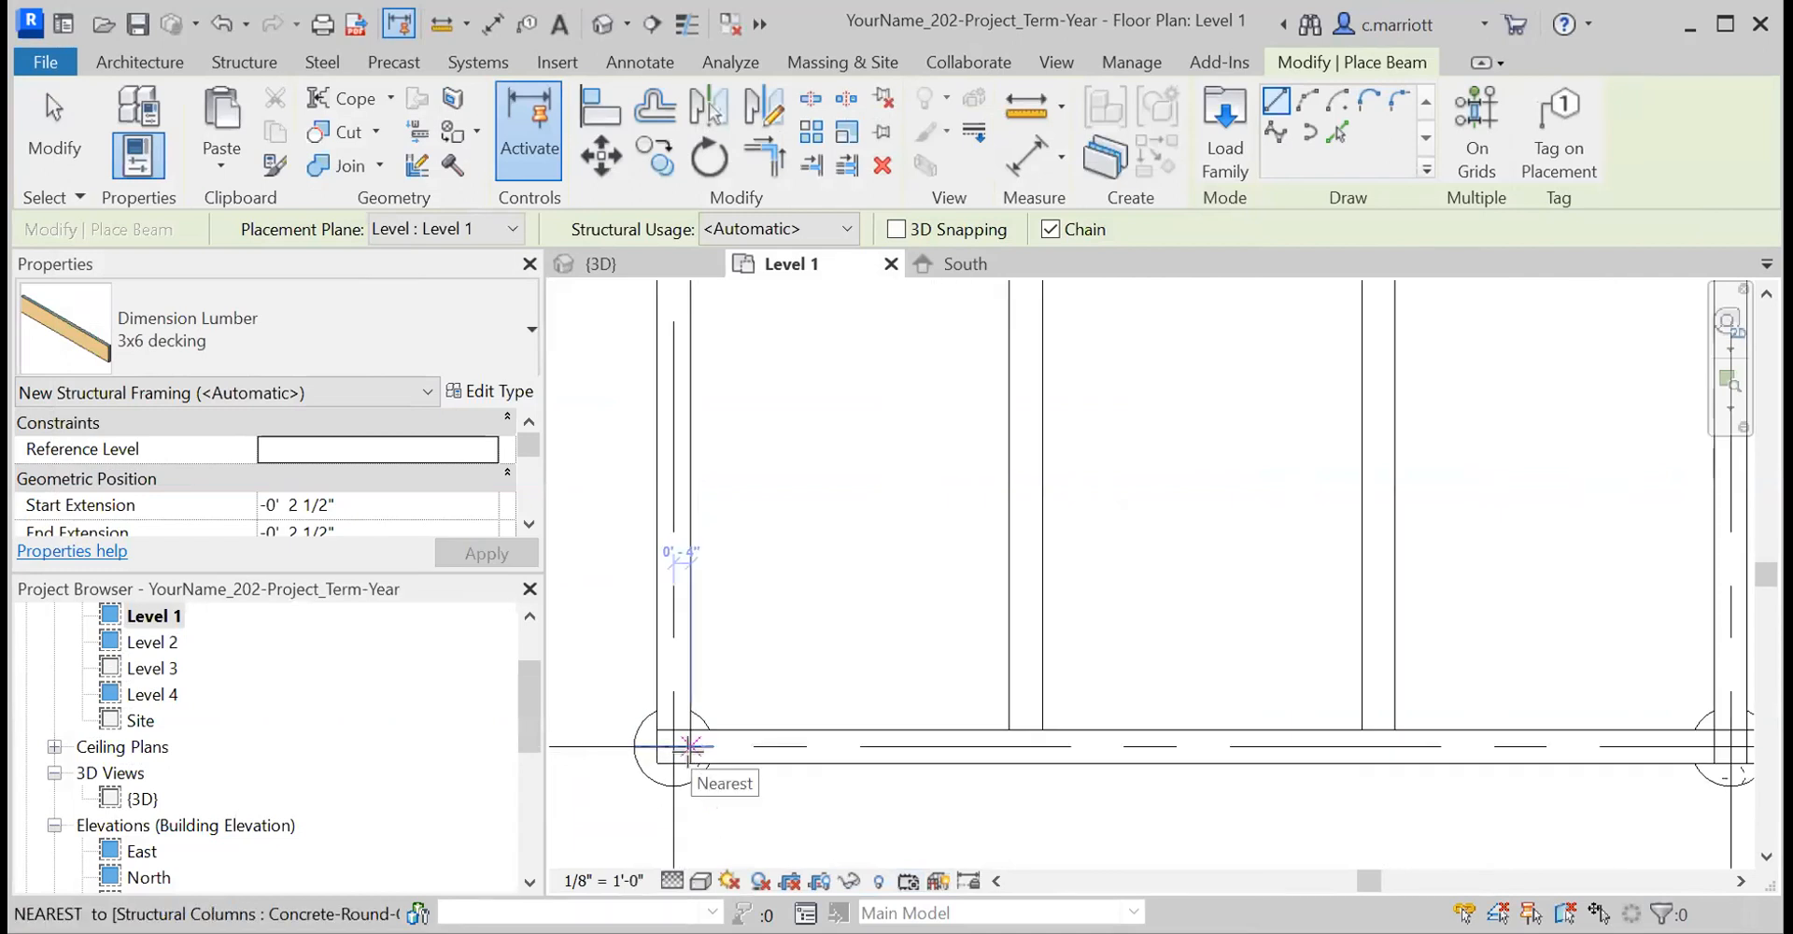
scroll(692, 747, down, 2)
middle_drag(873, 692, 922, 629)
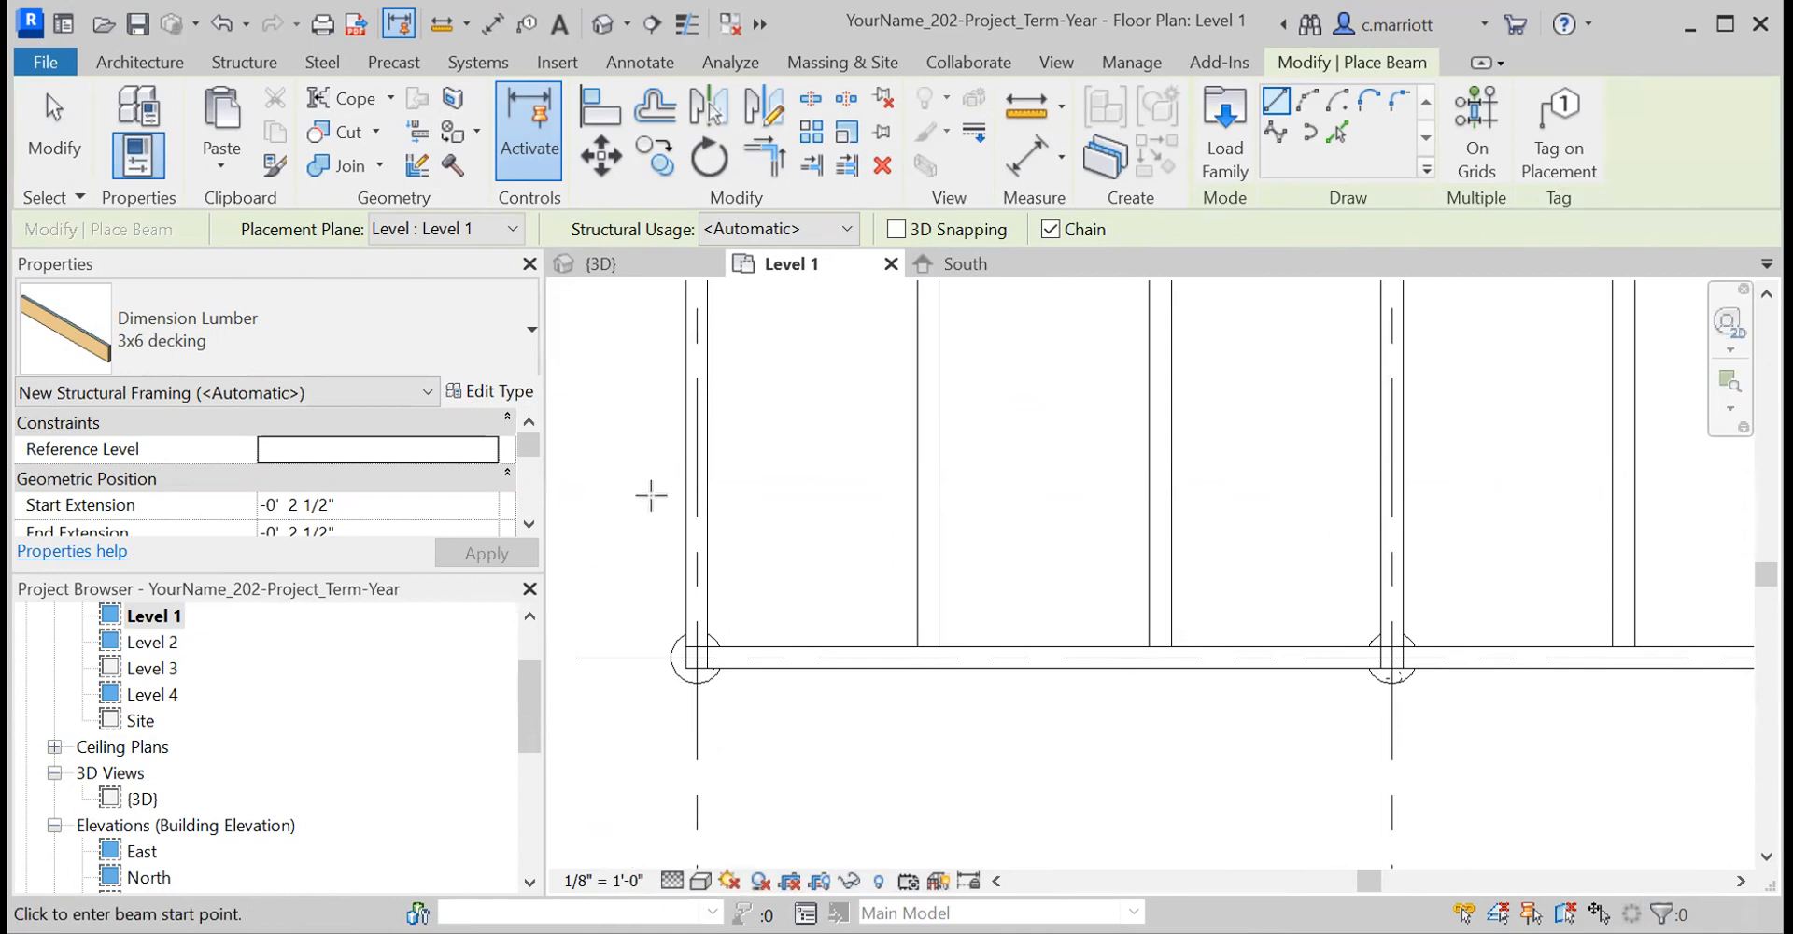
scroll(693, 654, up, 2)
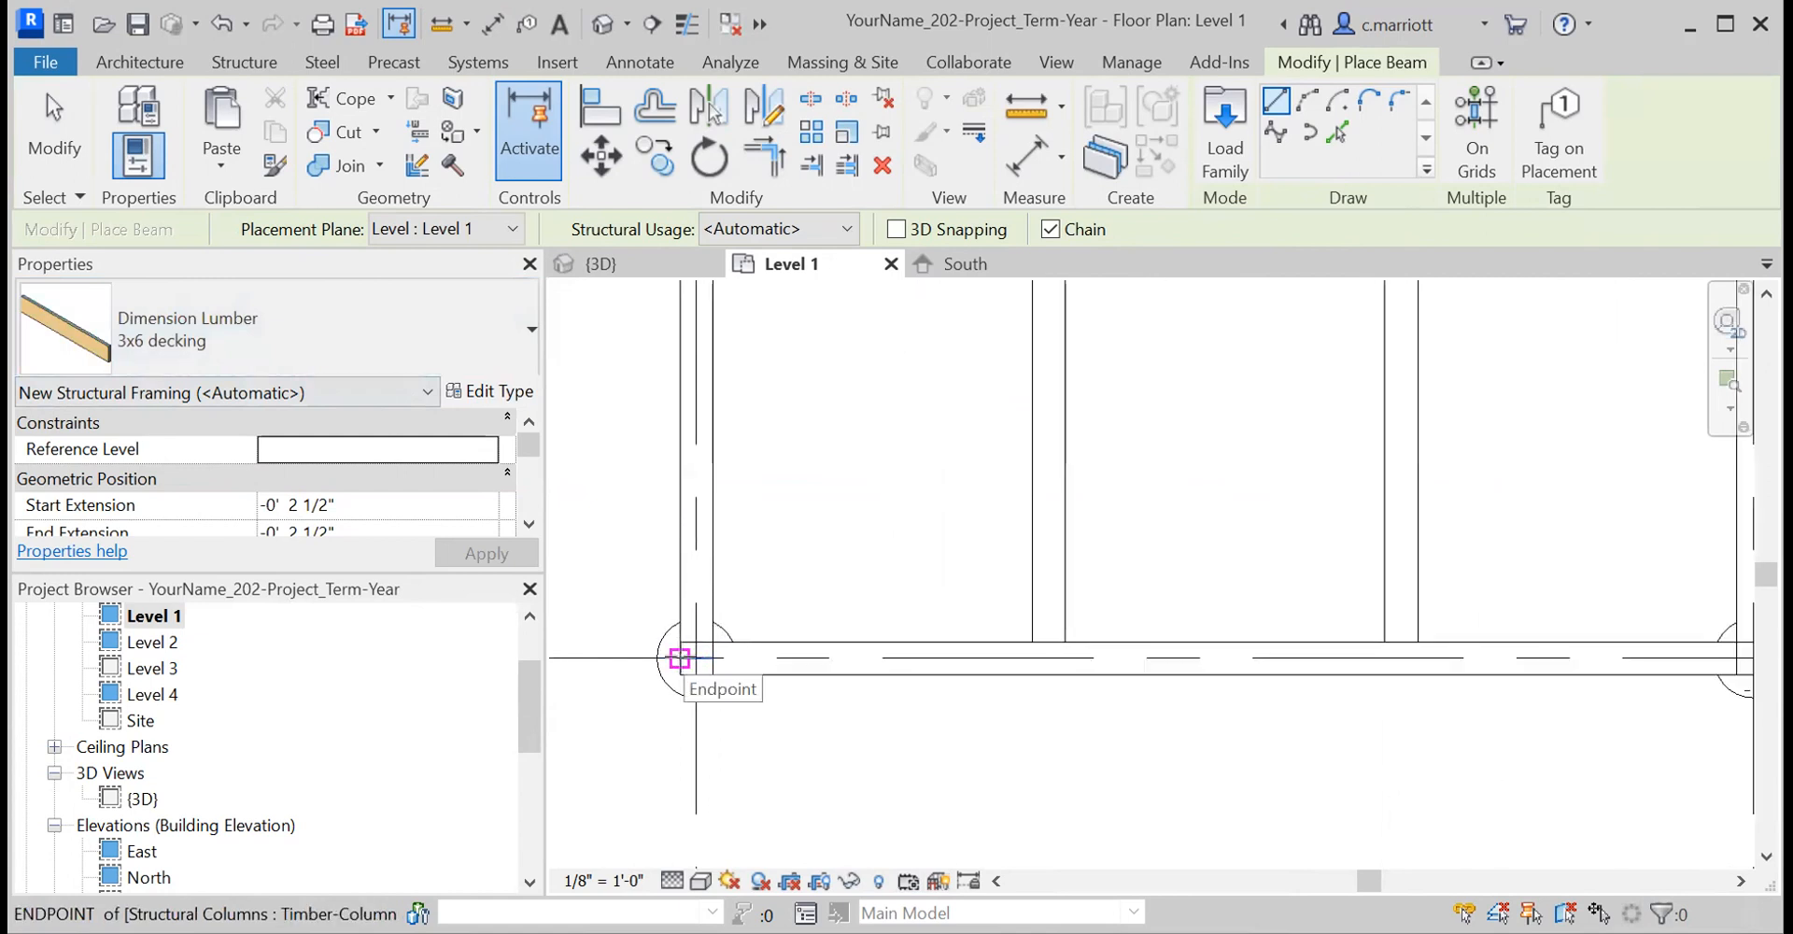
click(680, 658)
scroll(822, 660, down, 2)
middle_drag(906, 677, 639, 723)
scroll(1139, 705, up, 3)
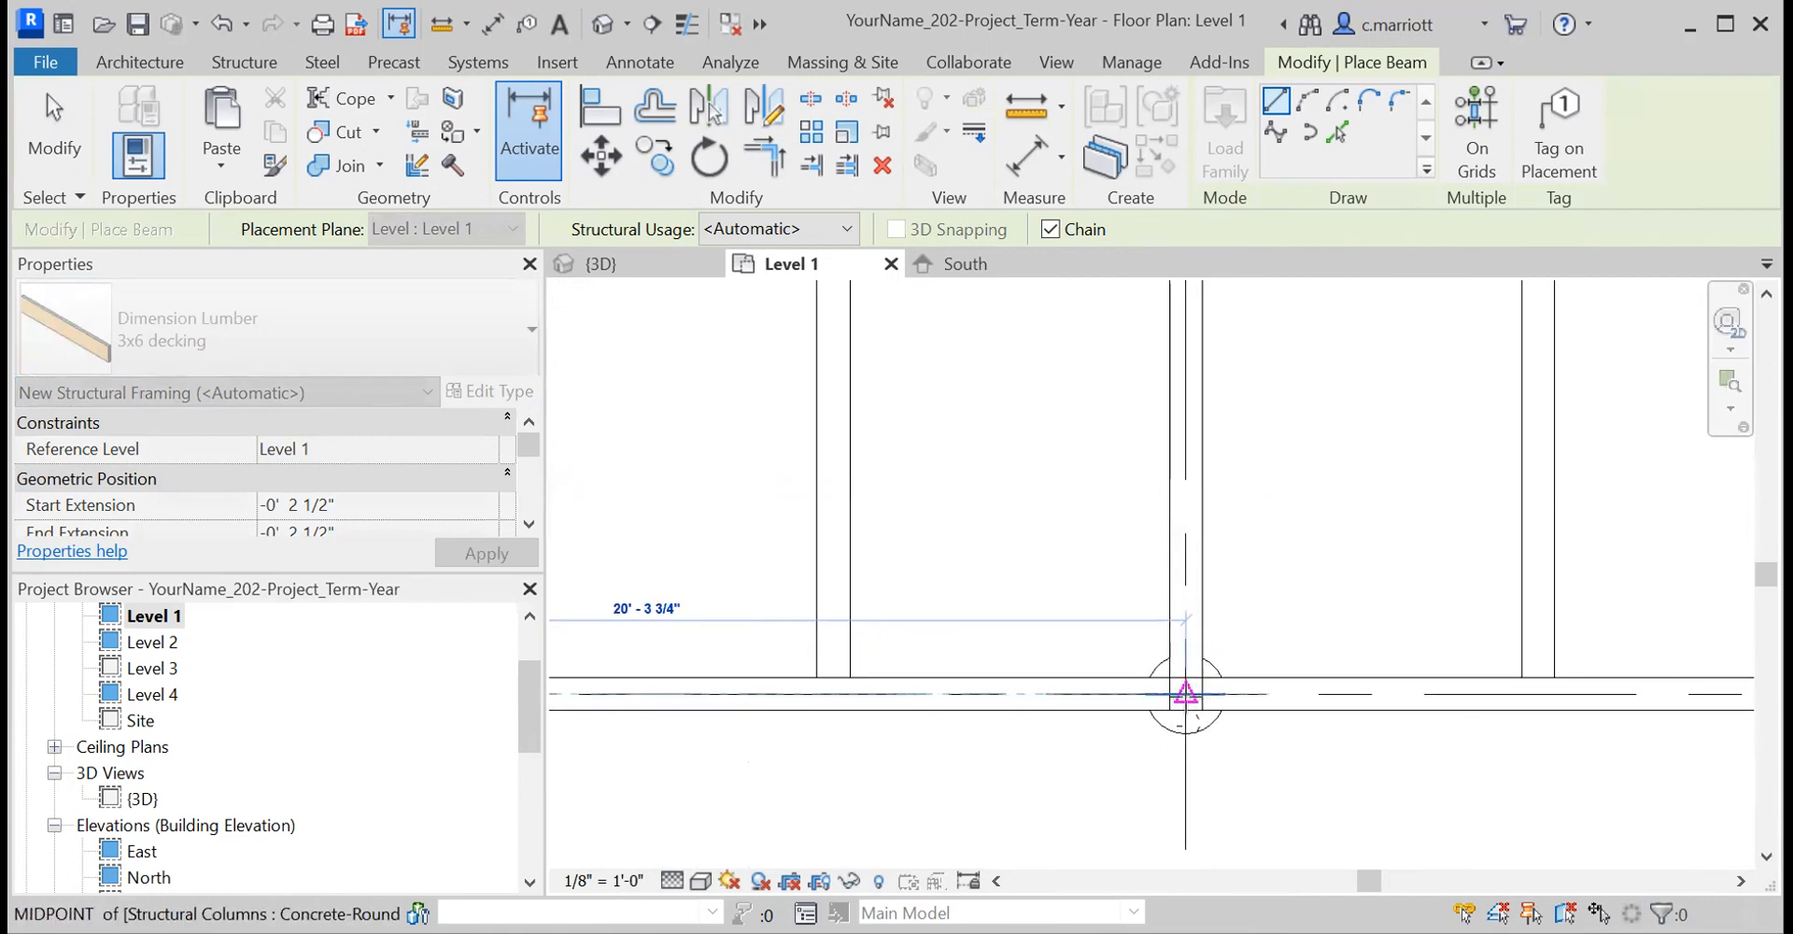
click(1185, 693)
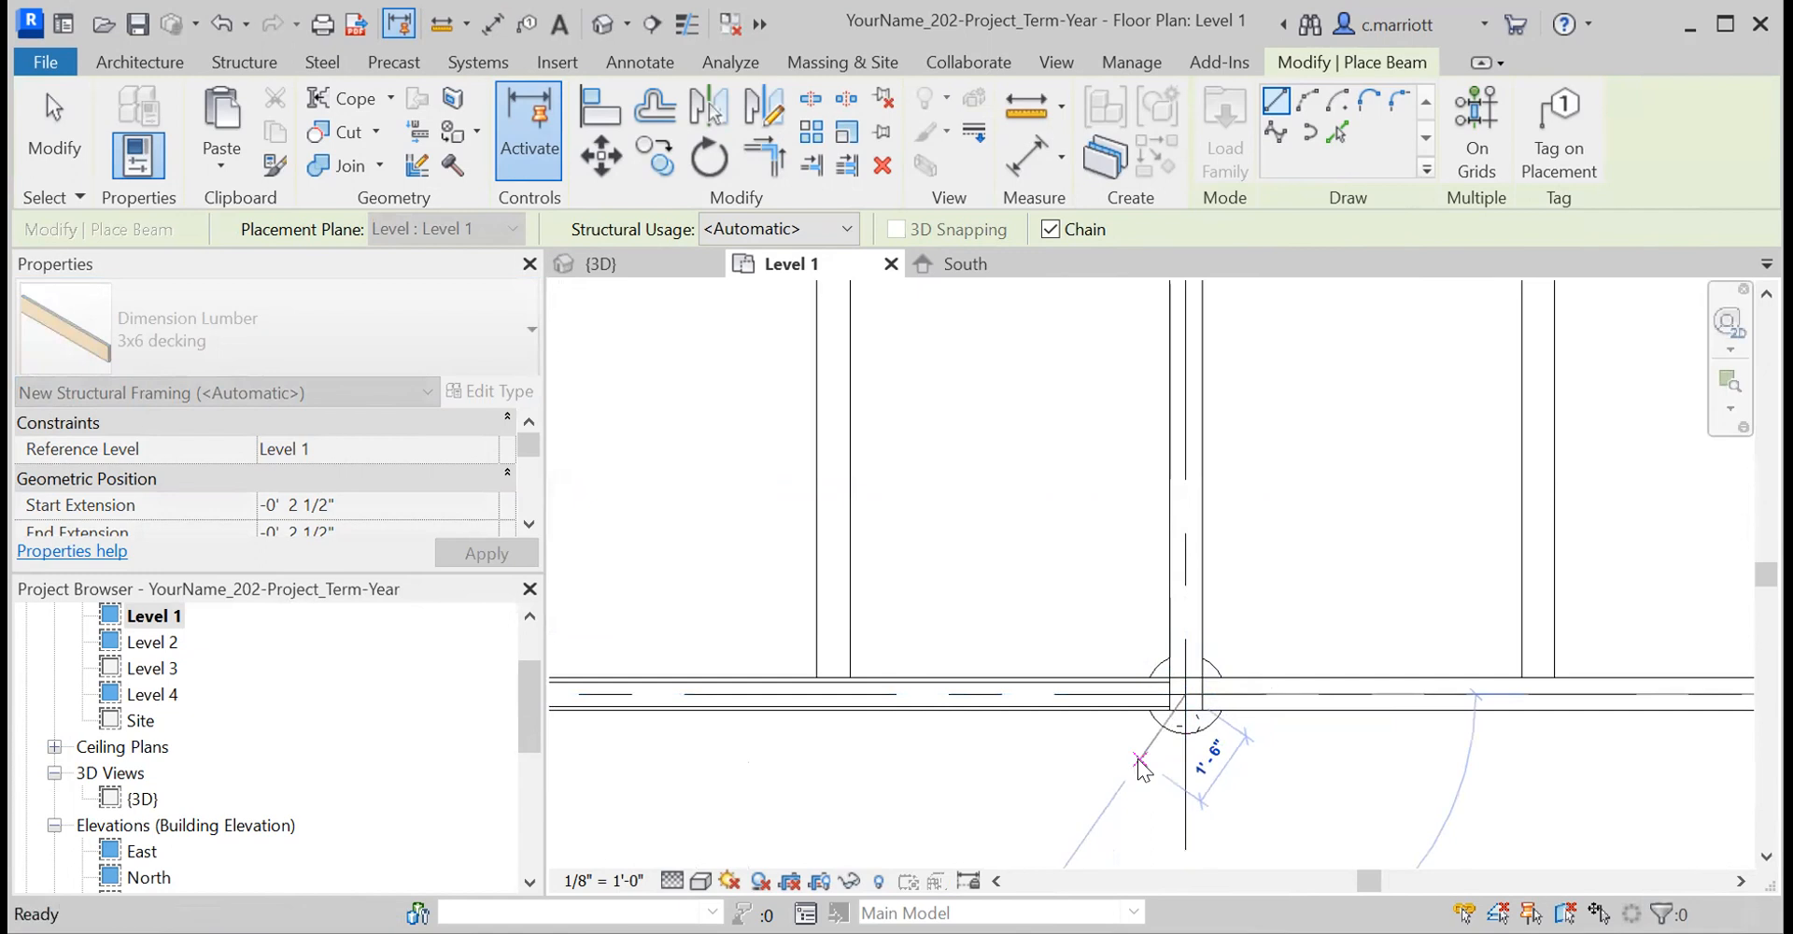
key(Escape)
key(Escape)
- Check the decking board's level offsets in its properties and its position on the southern girder in the 3D view
scroll(1121, 745, down, 2)
scroll(1052, 710, down, 3)
scroll(851, 716, up, 2)
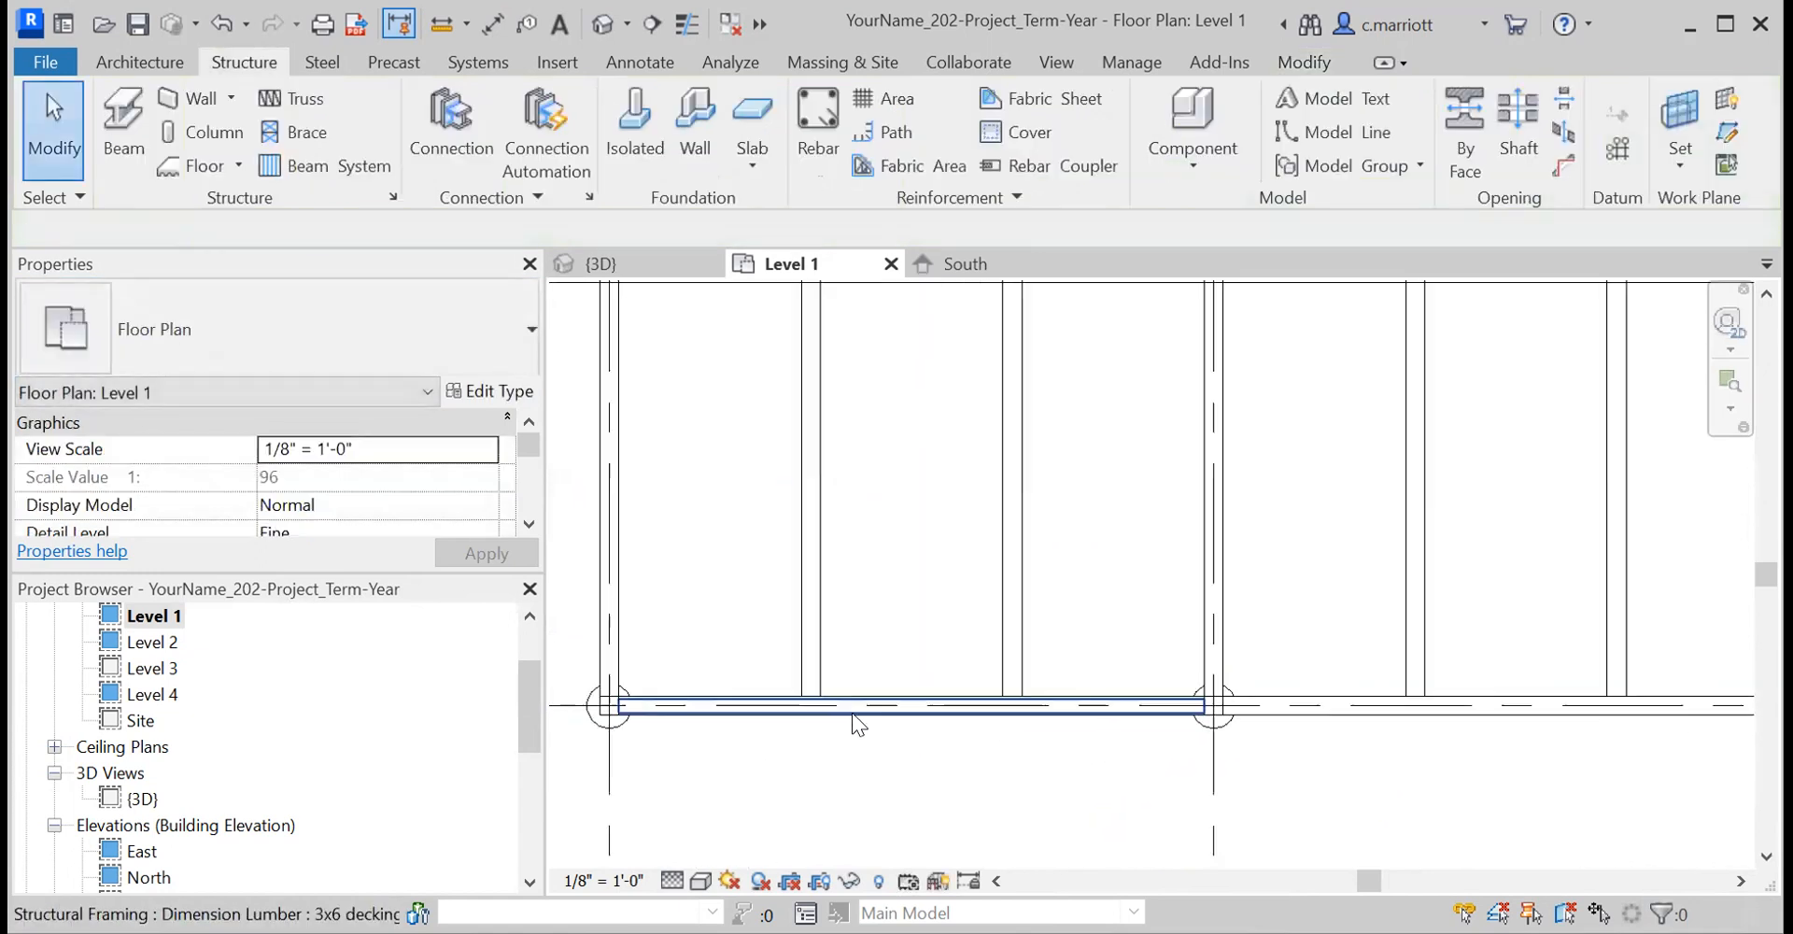
click(851, 702)
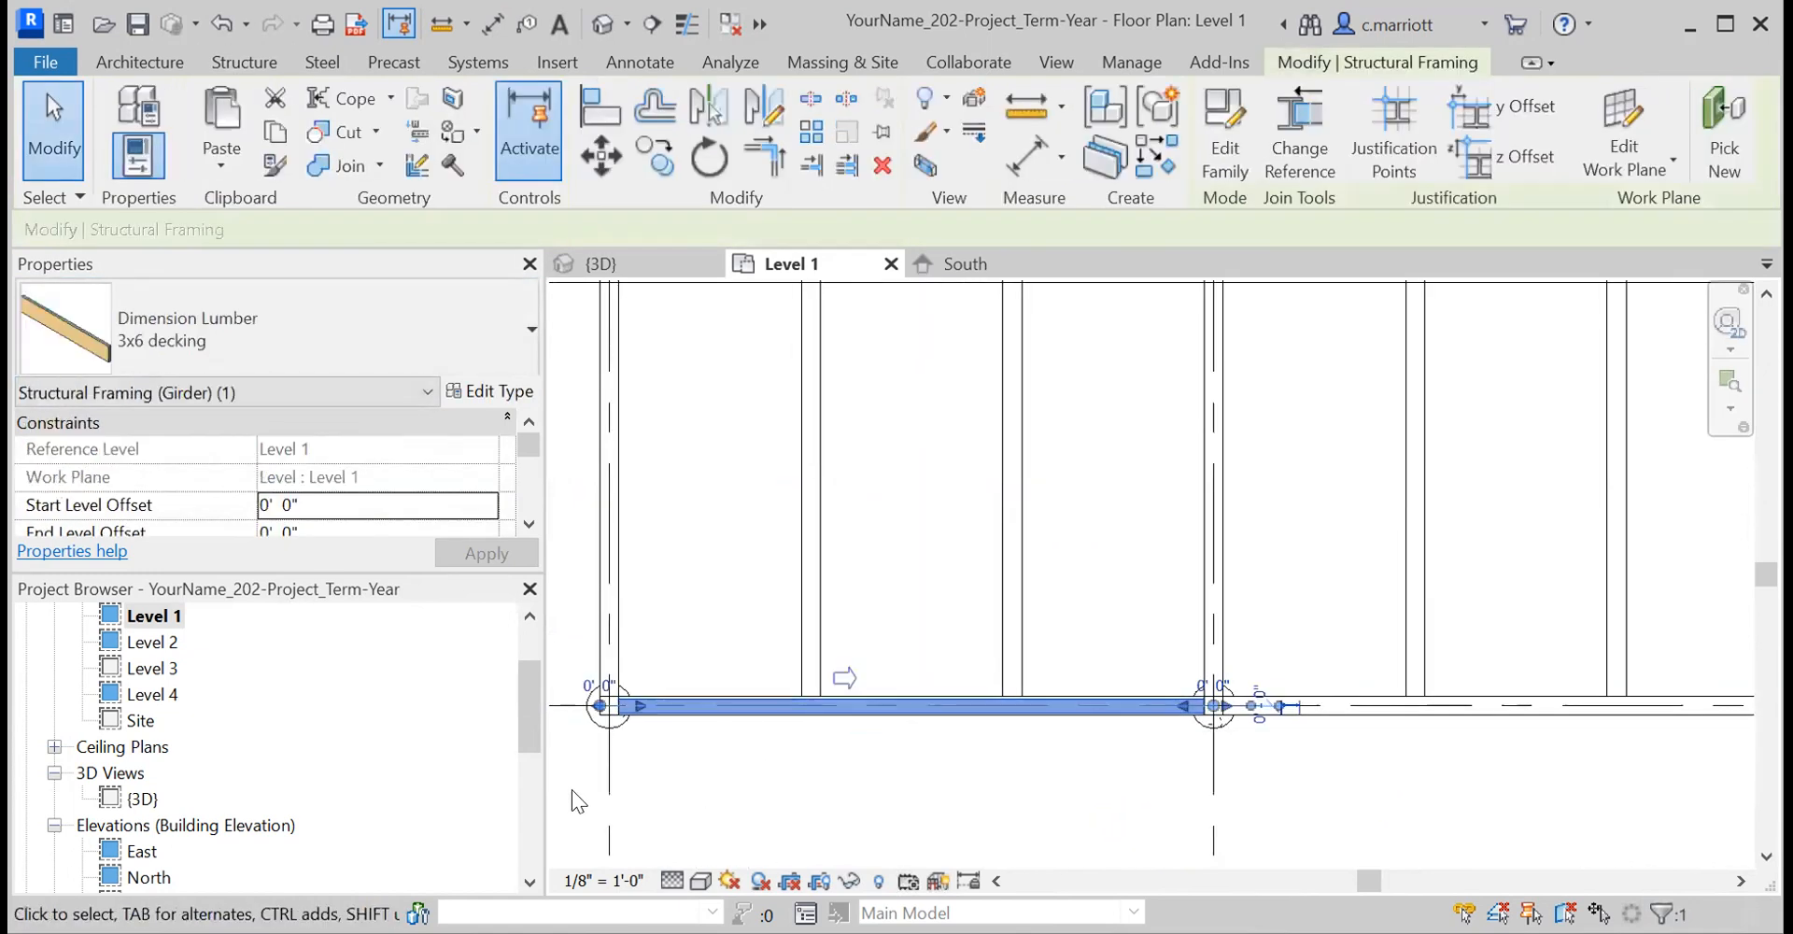
scroll(187, 518, down, 1)
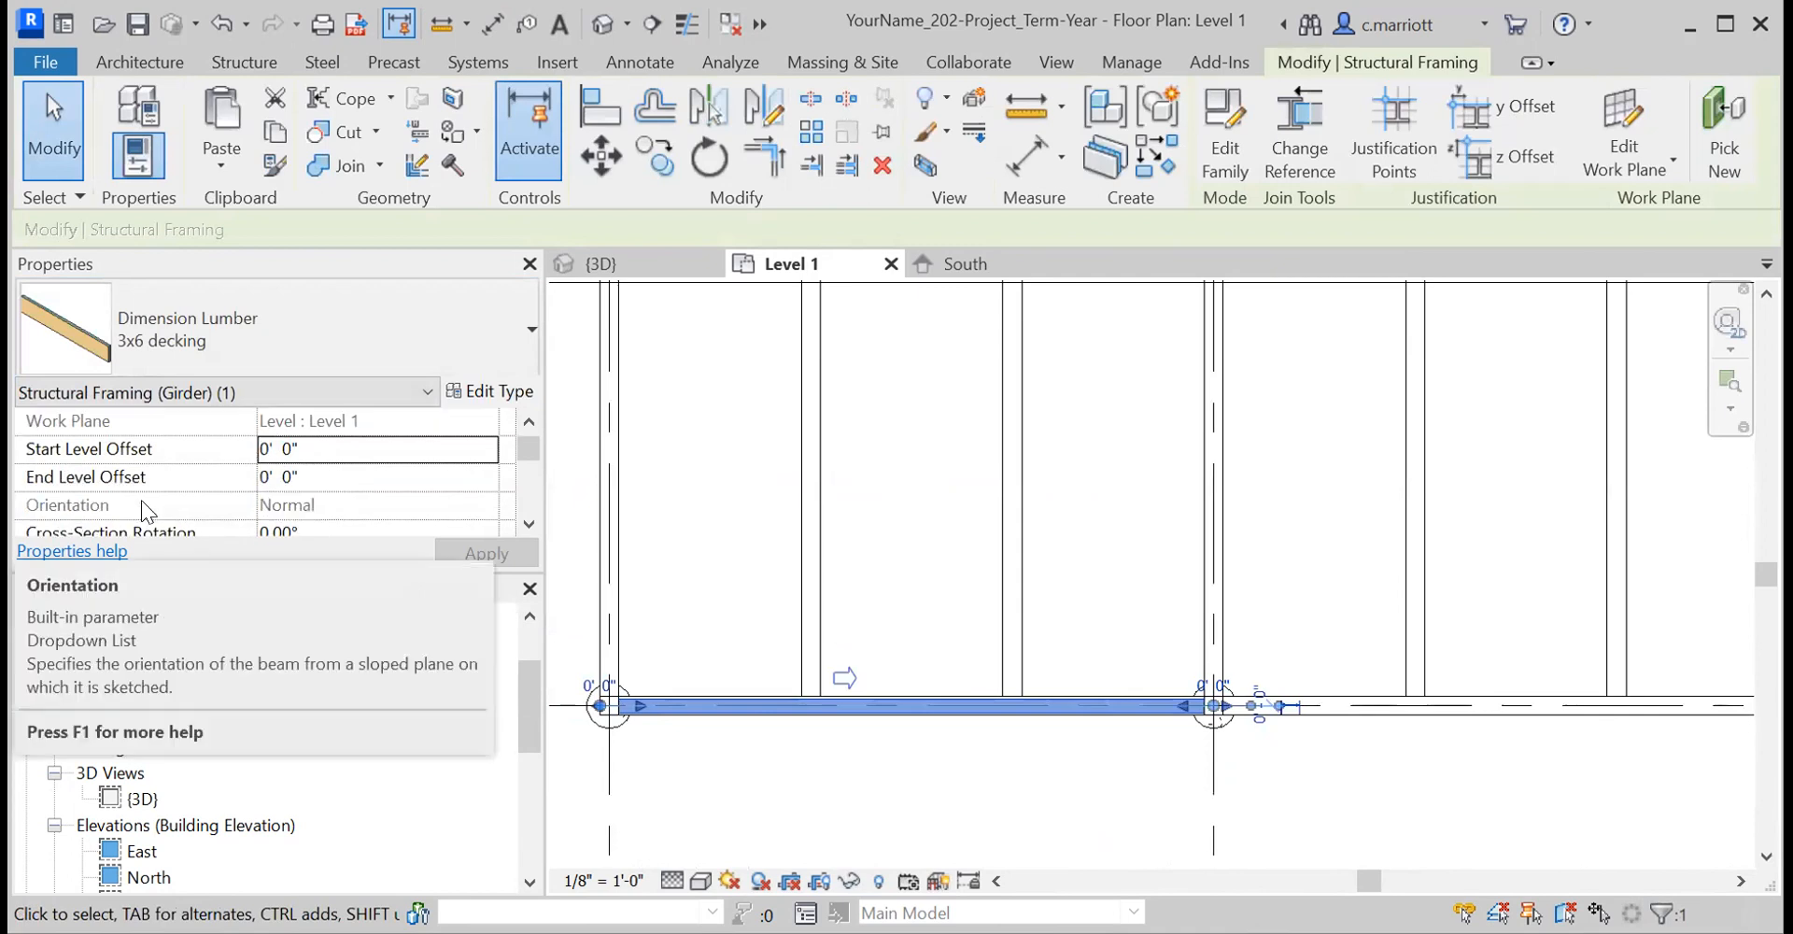
click(910, 744)
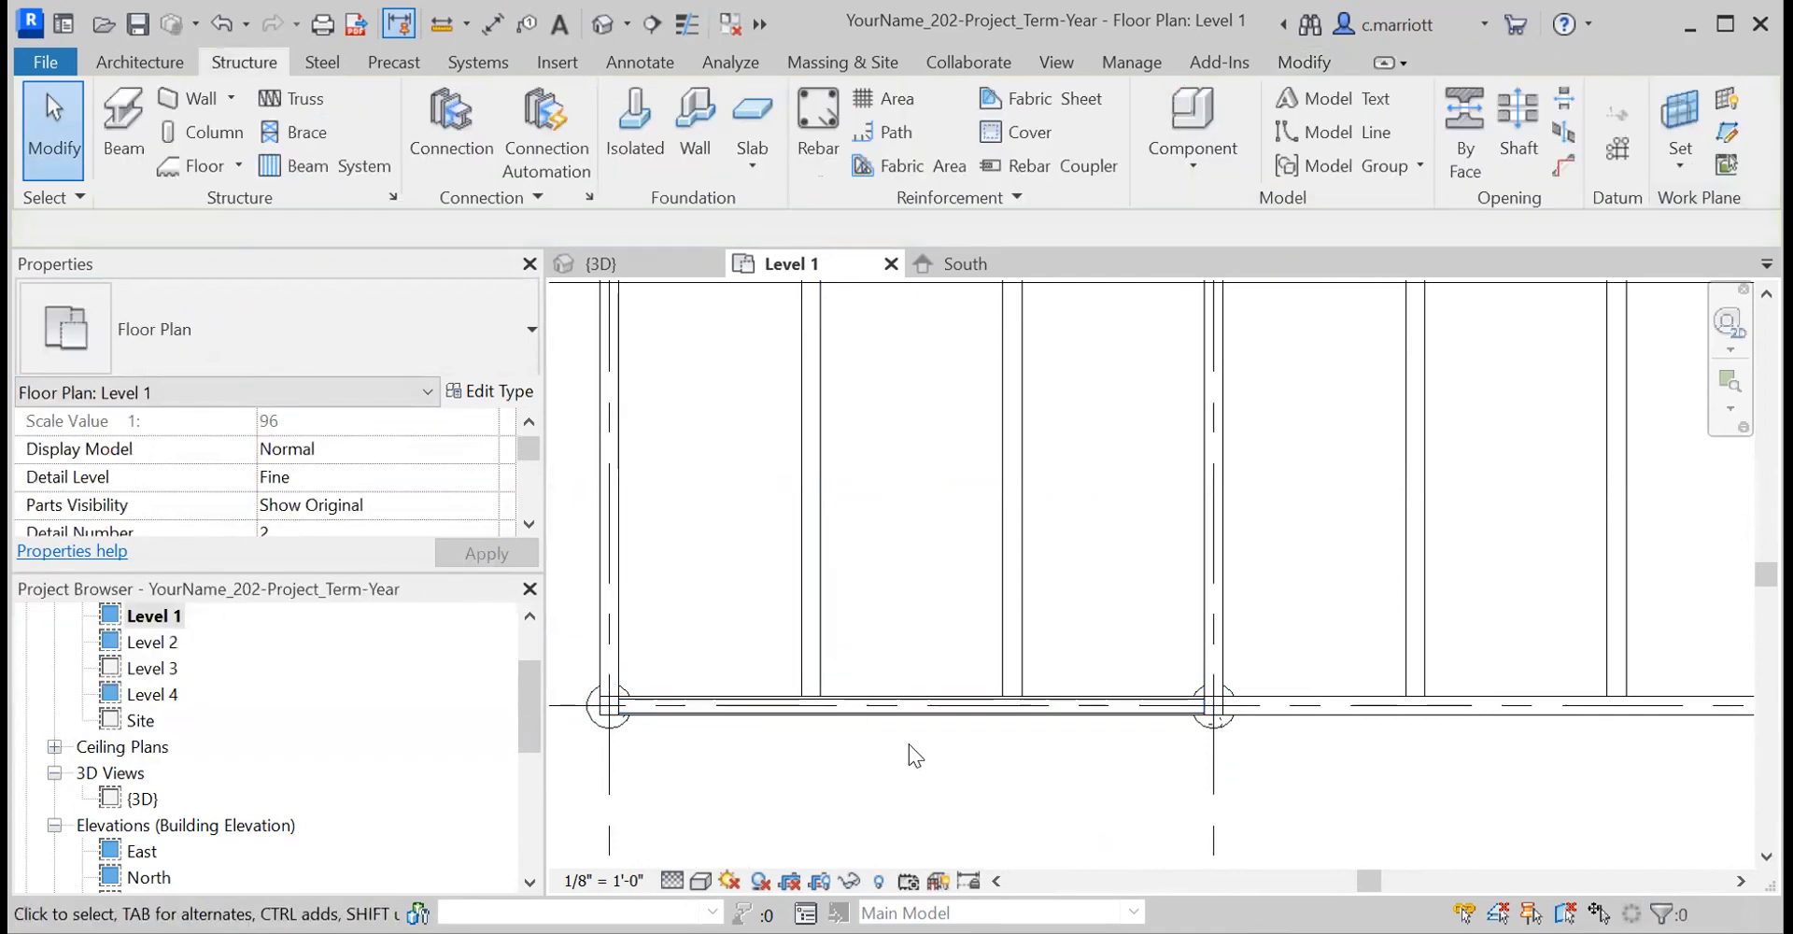
double_click(143, 799)
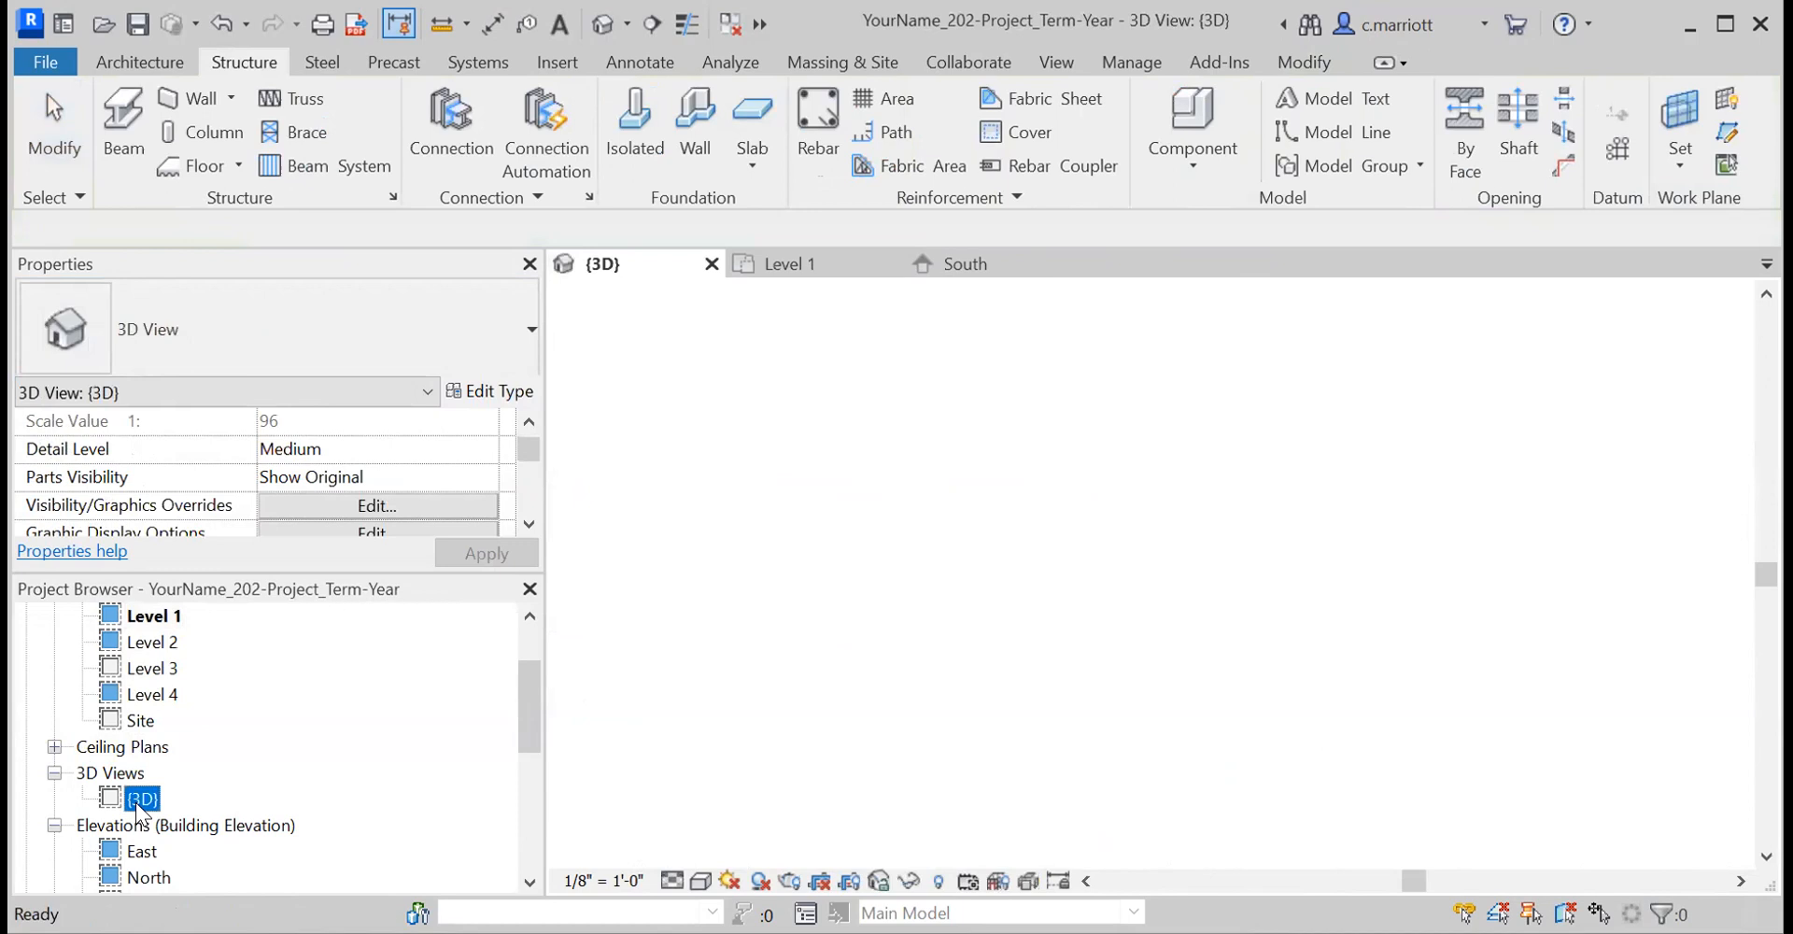
scroll(794, 579, up, 3)
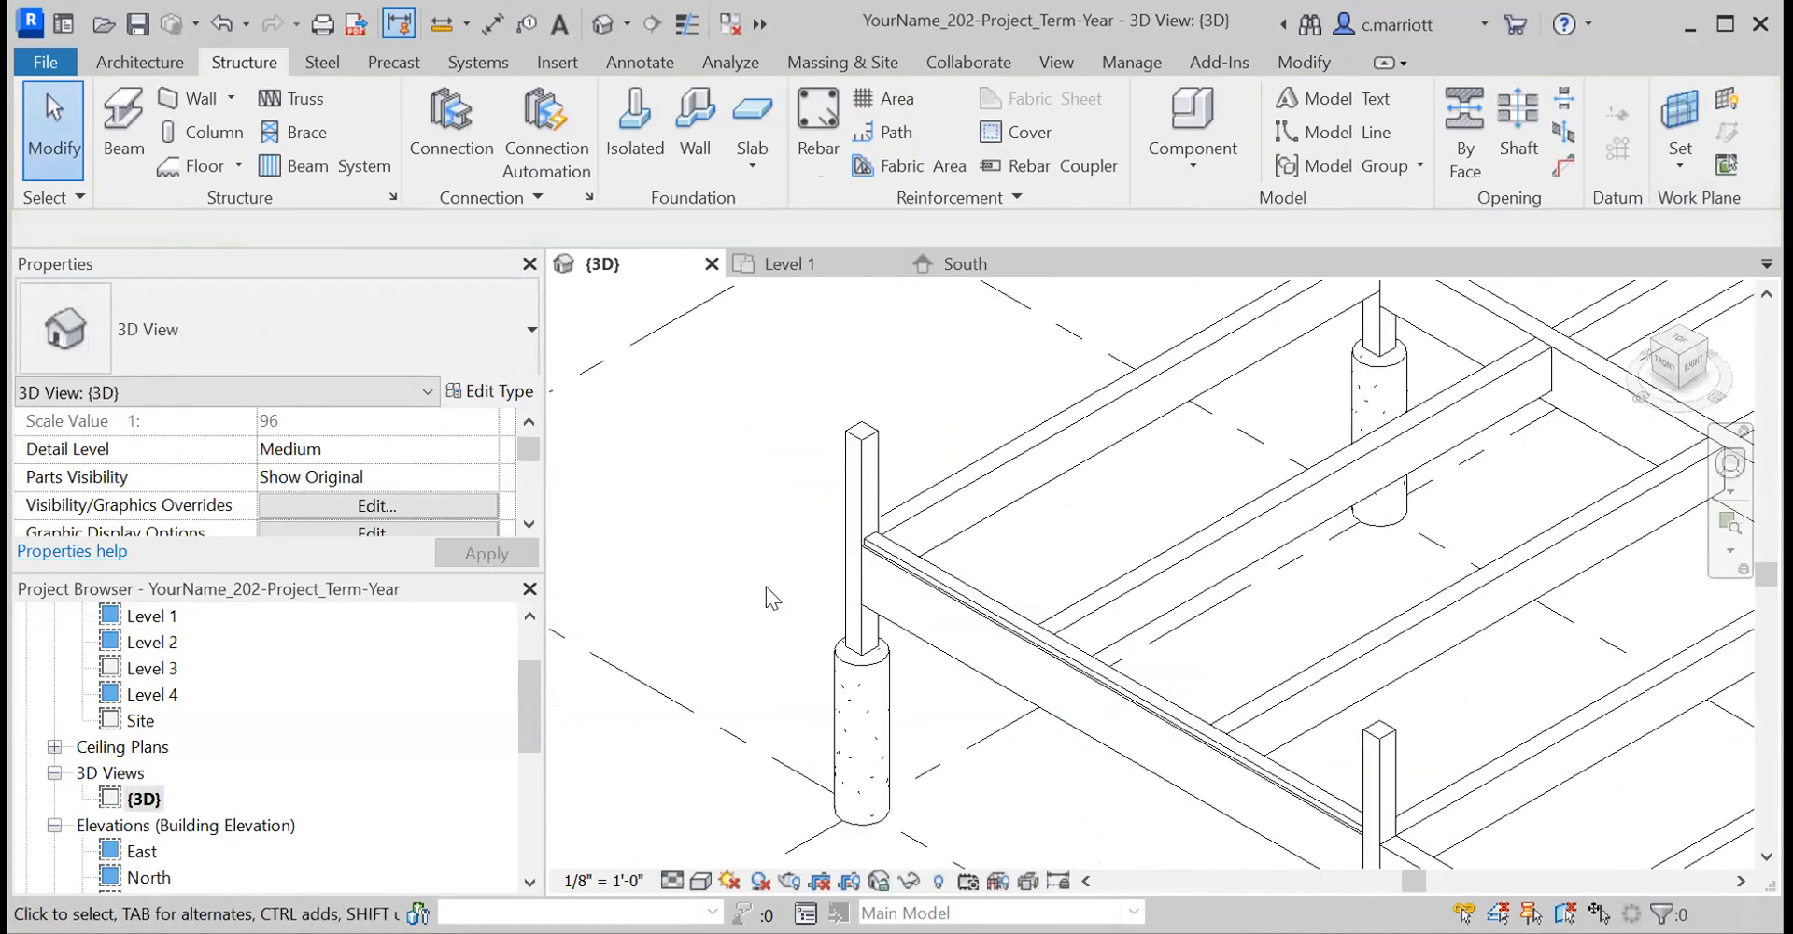
scroll(899, 563, up, 2)
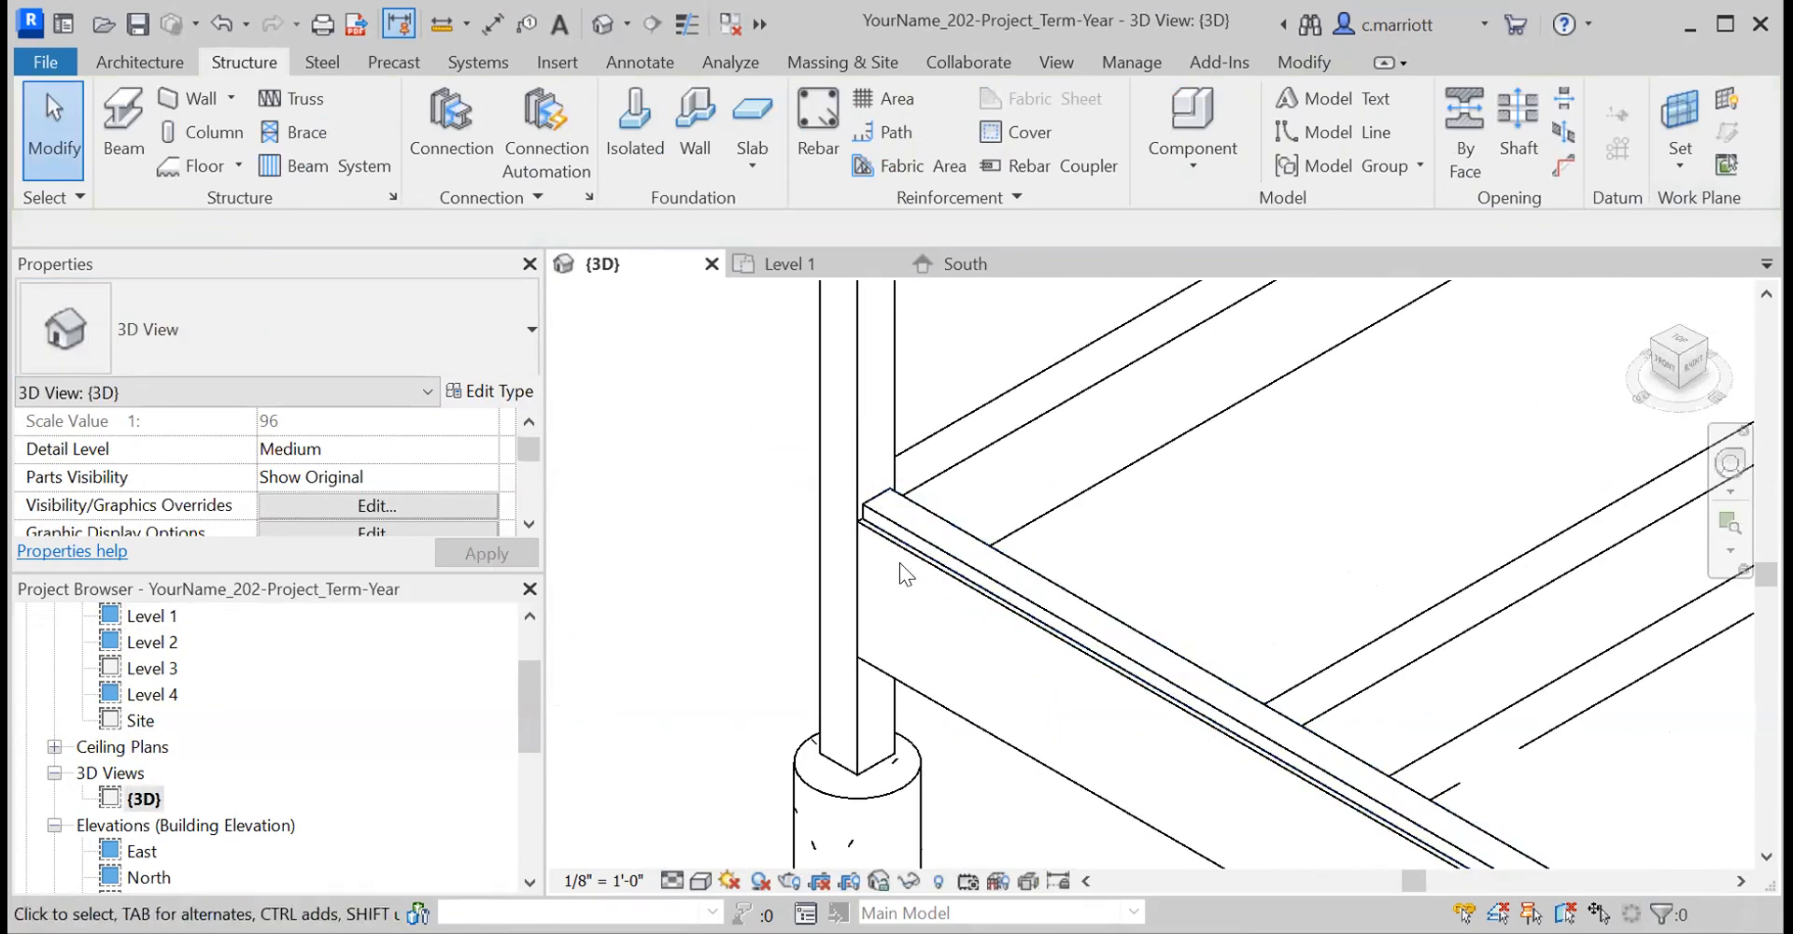
scroll(1167, 600, down, 2)
scroll(1140, 583, up, 1)
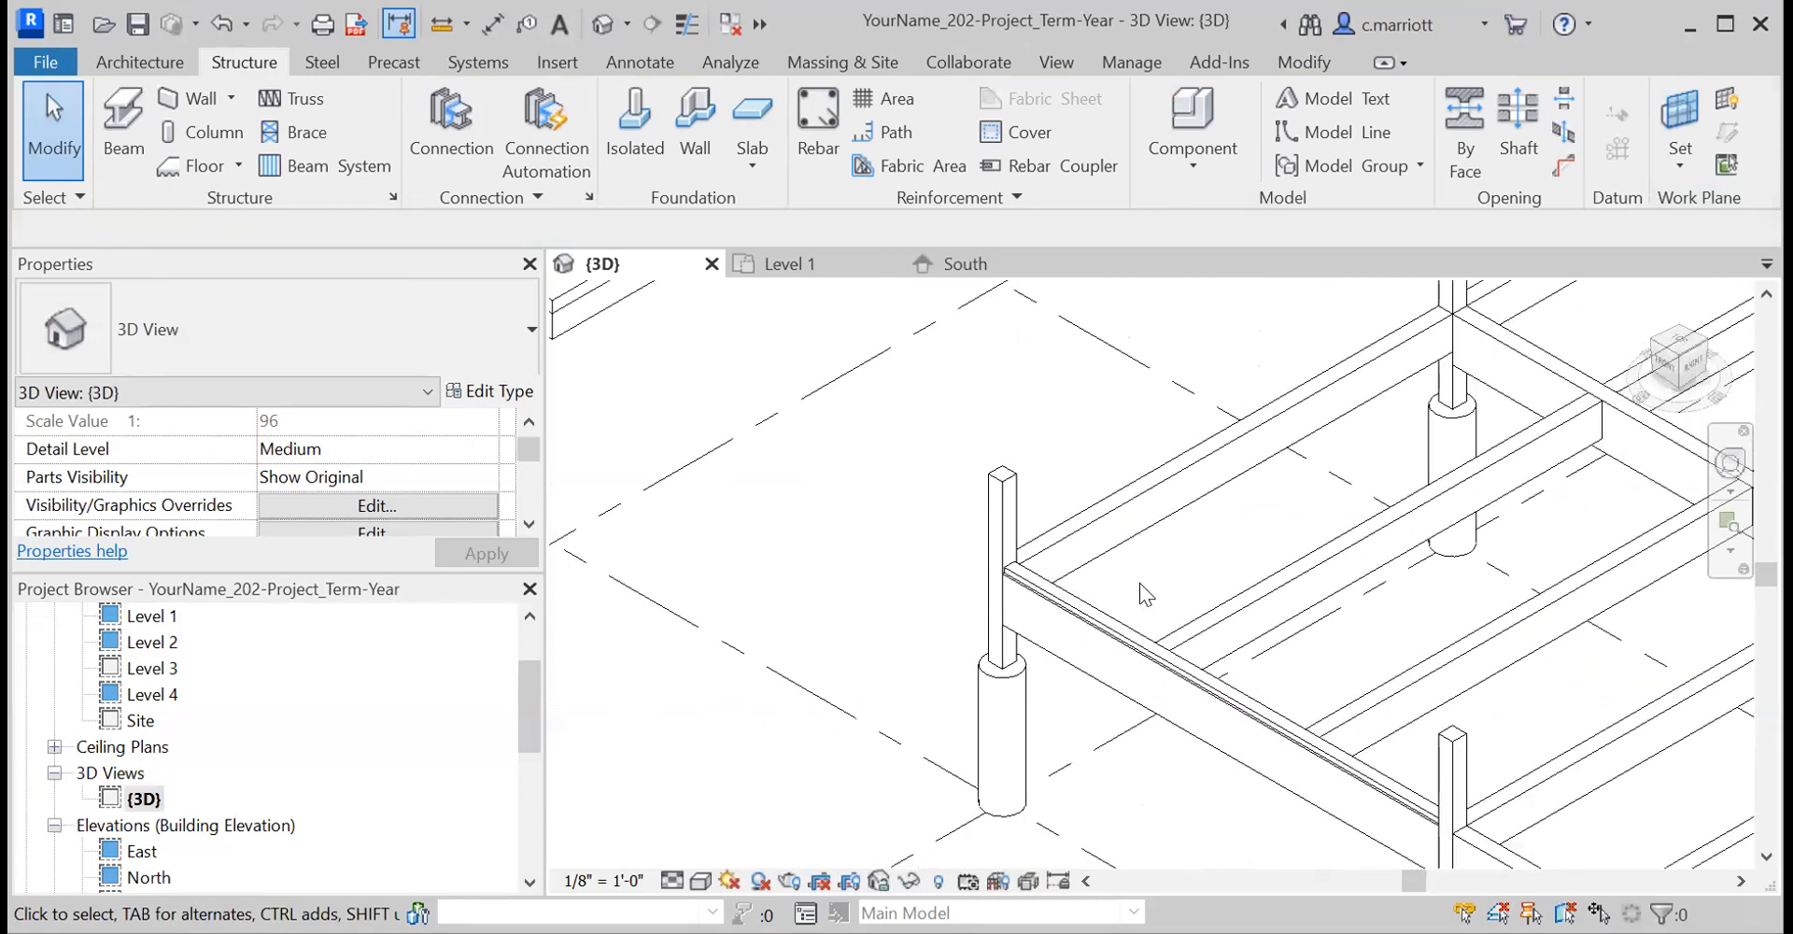
scroll(1306, 652, down, 3)
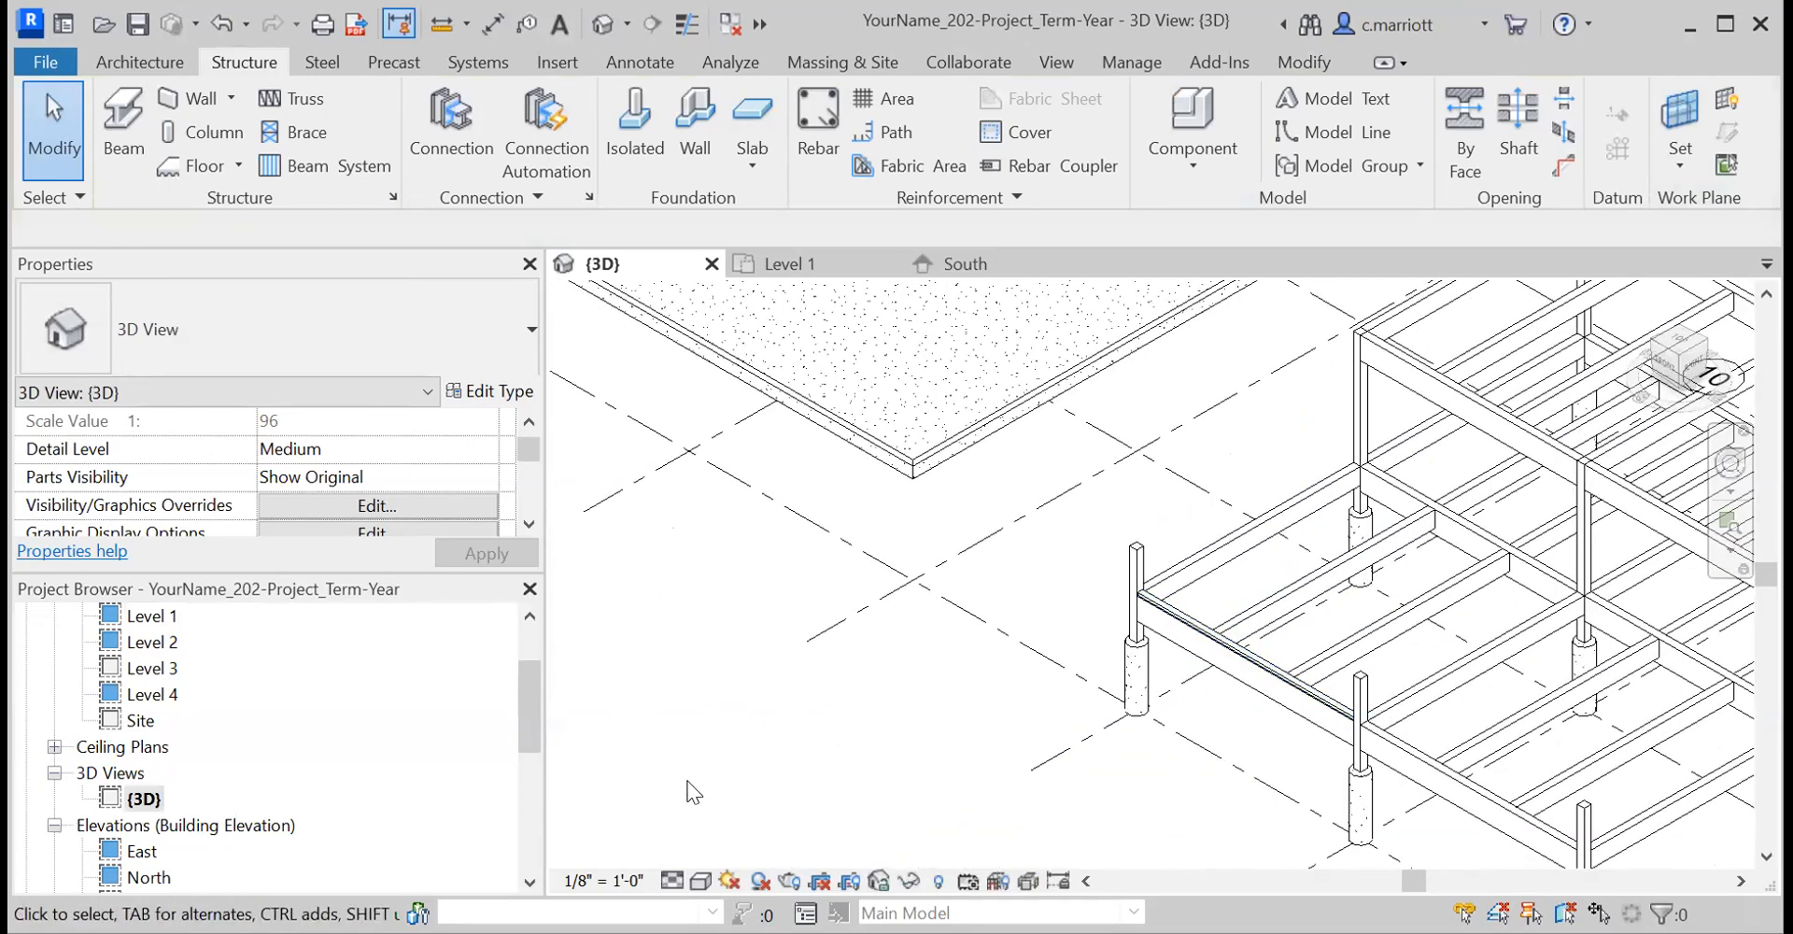
- On the Level 1 plan, copy the decking board 5.75" north of the original with Multiple enabled
double_click(154, 617)
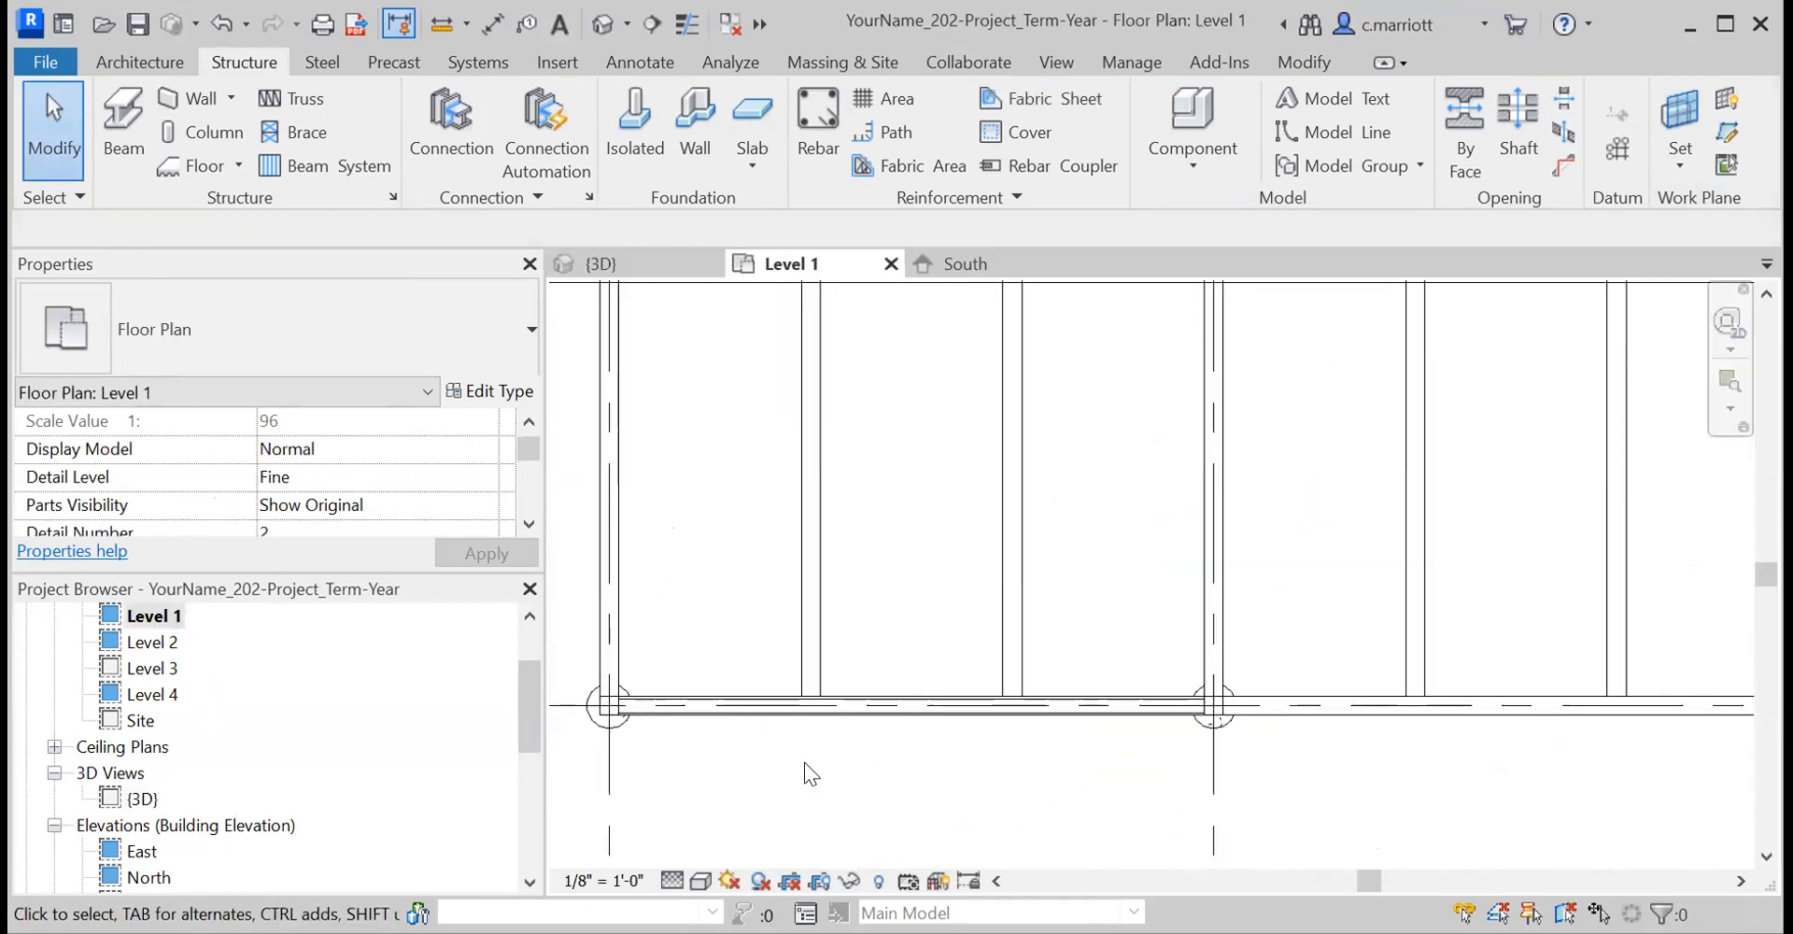
scroll(1091, 679, up, 2)
middle_drag(1237, 761, 1056, 742)
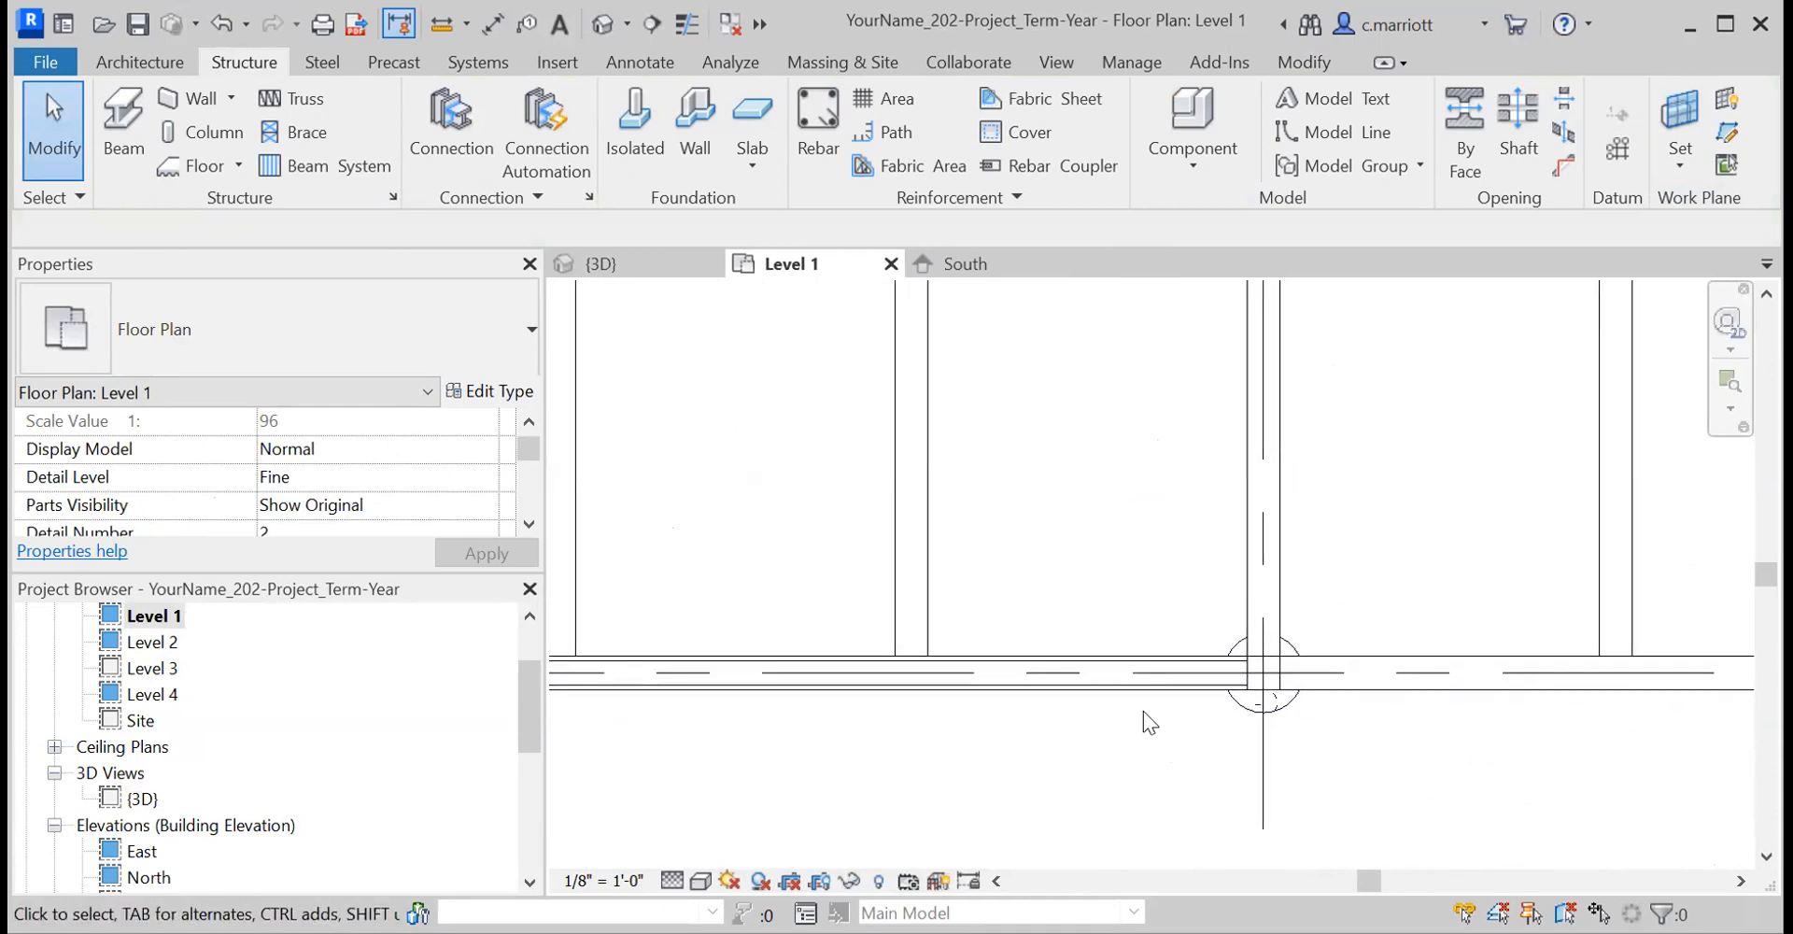
middle_drag(1161, 725, 1235, 737)
scroll(1039, 691, up, 2)
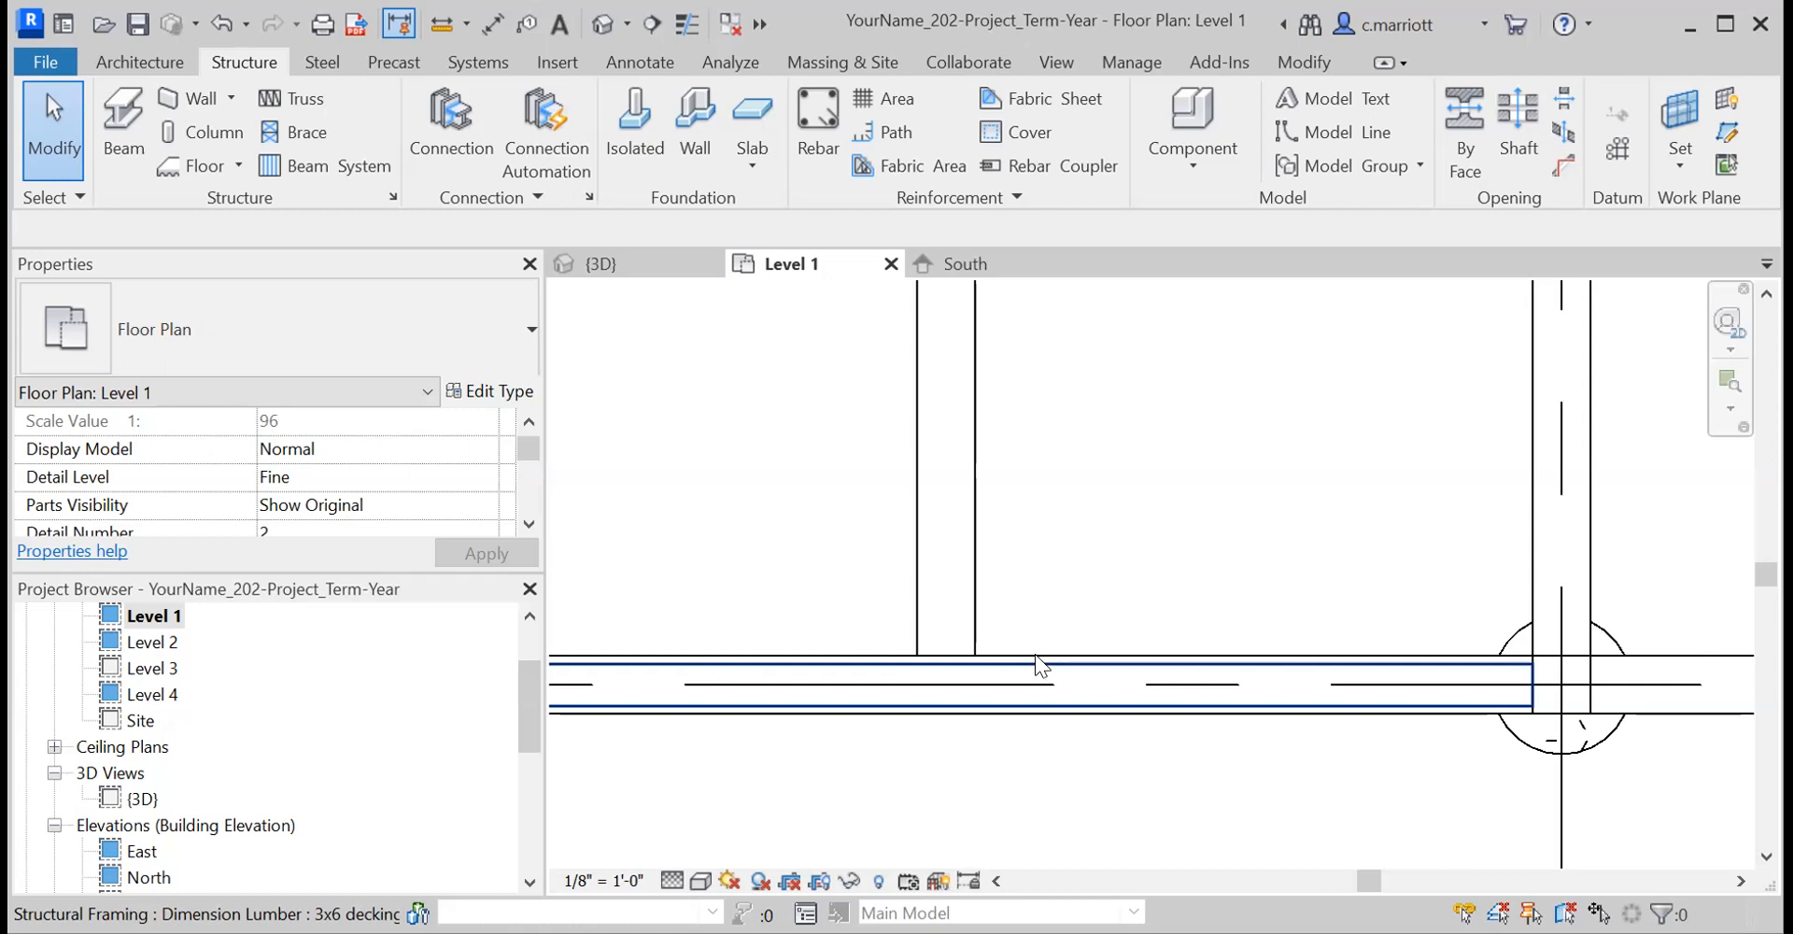
click(1032, 671)
scroll(965, 687, down, 2)
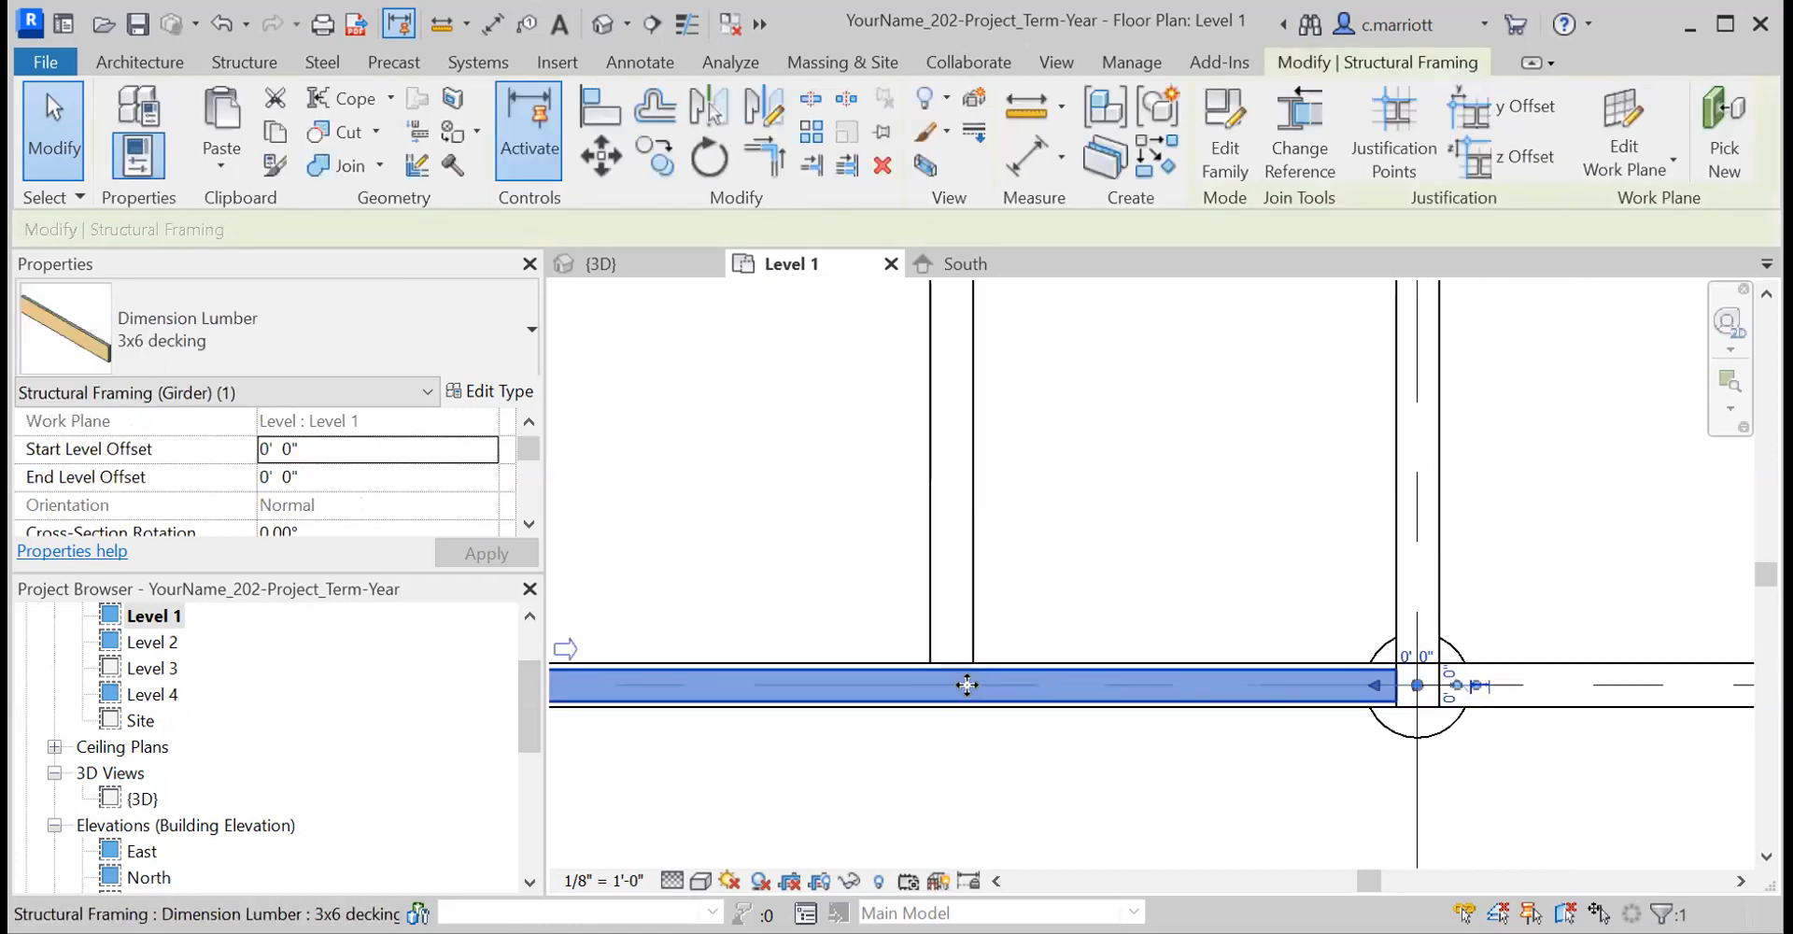
click(655, 156)
click(819, 608)
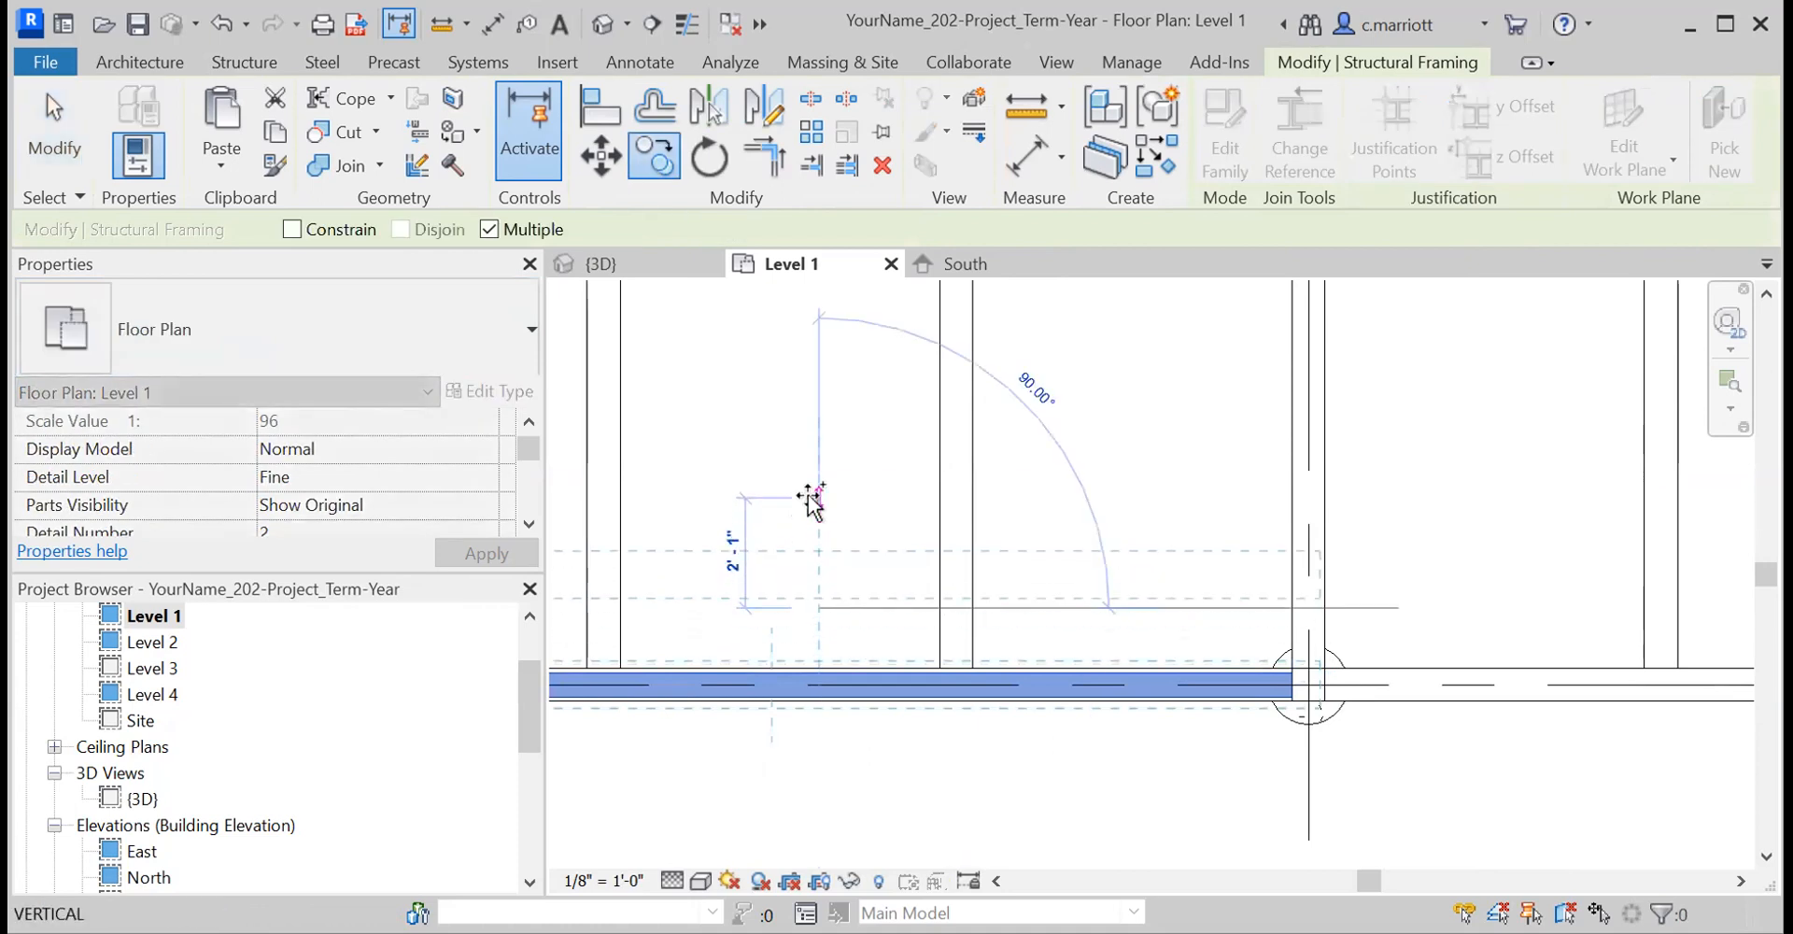
text(5.75)
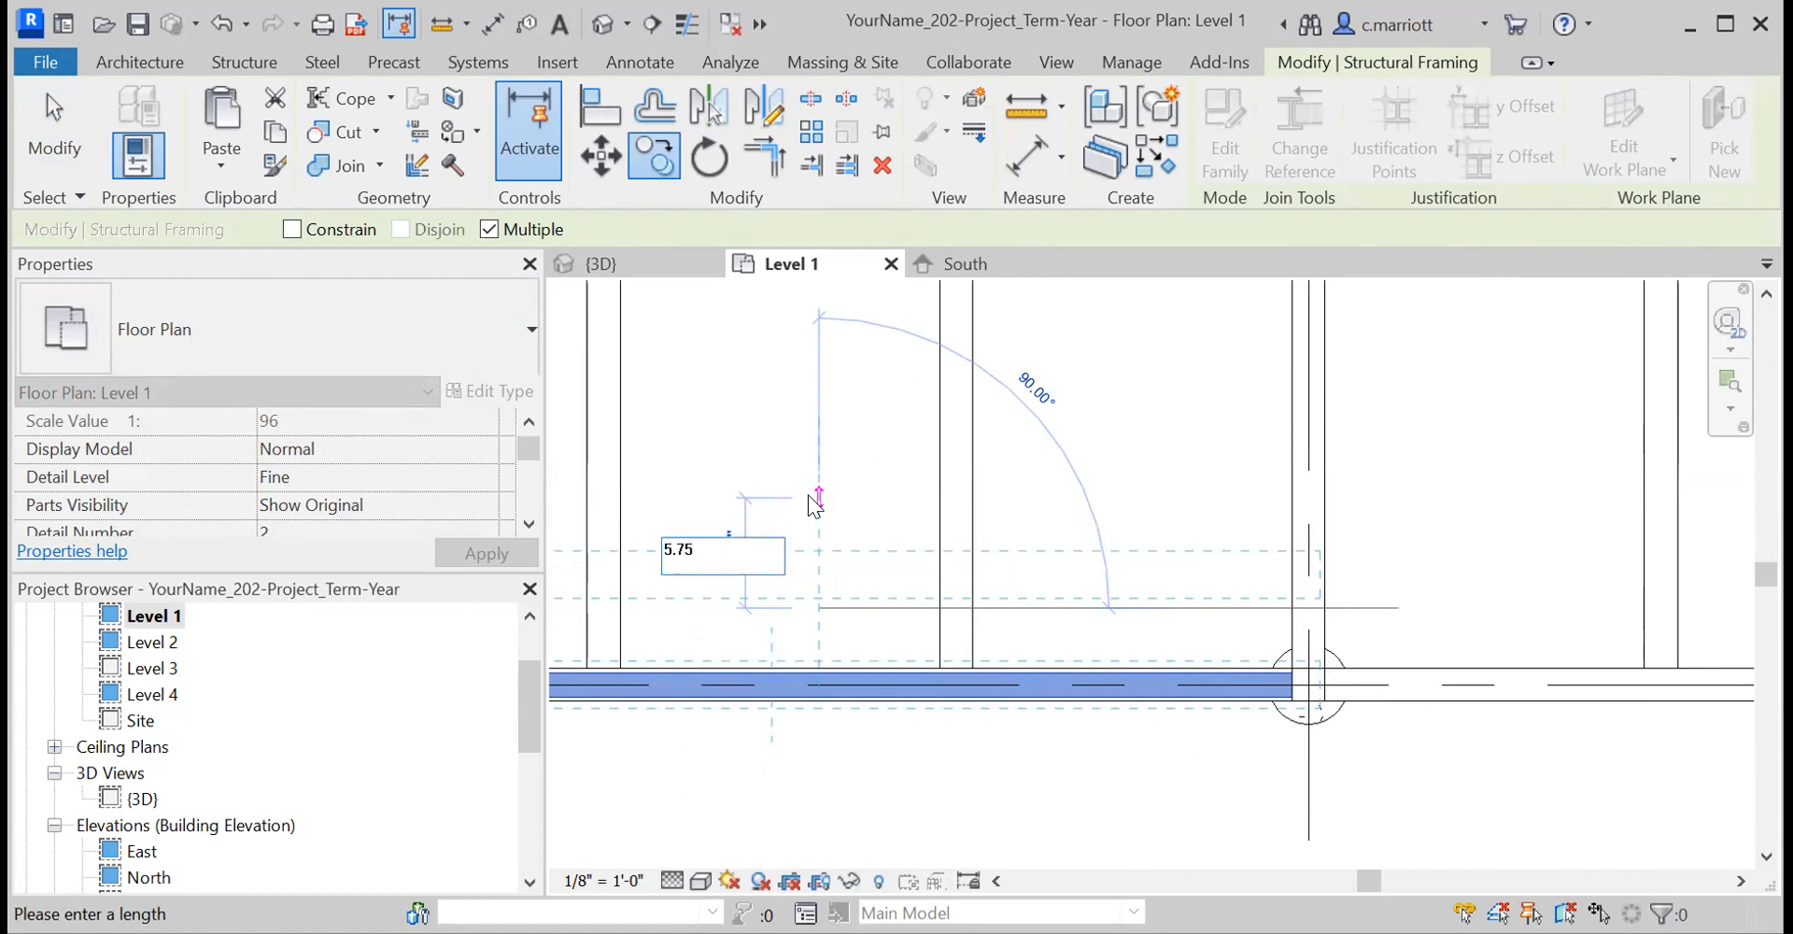
key(Return)
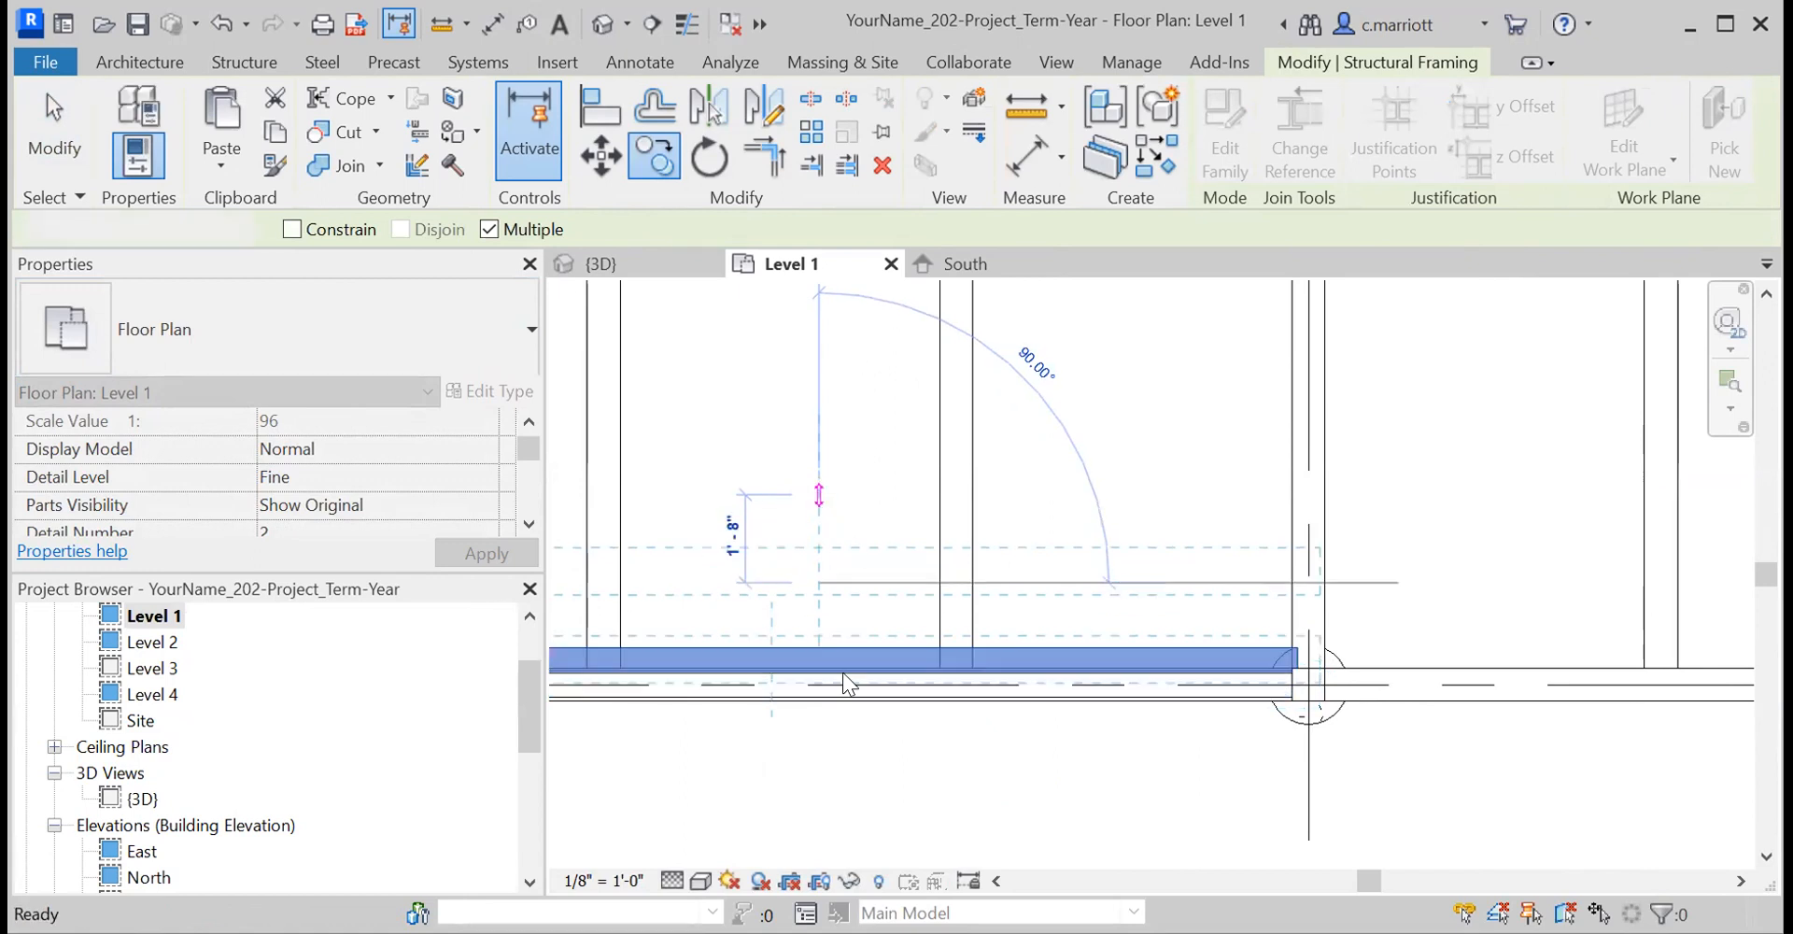
- Finish copying and align the copied decking board's east end to the centreline of the next column on the southern girder
key(Escape)
scroll(1328, 662, up, 4)
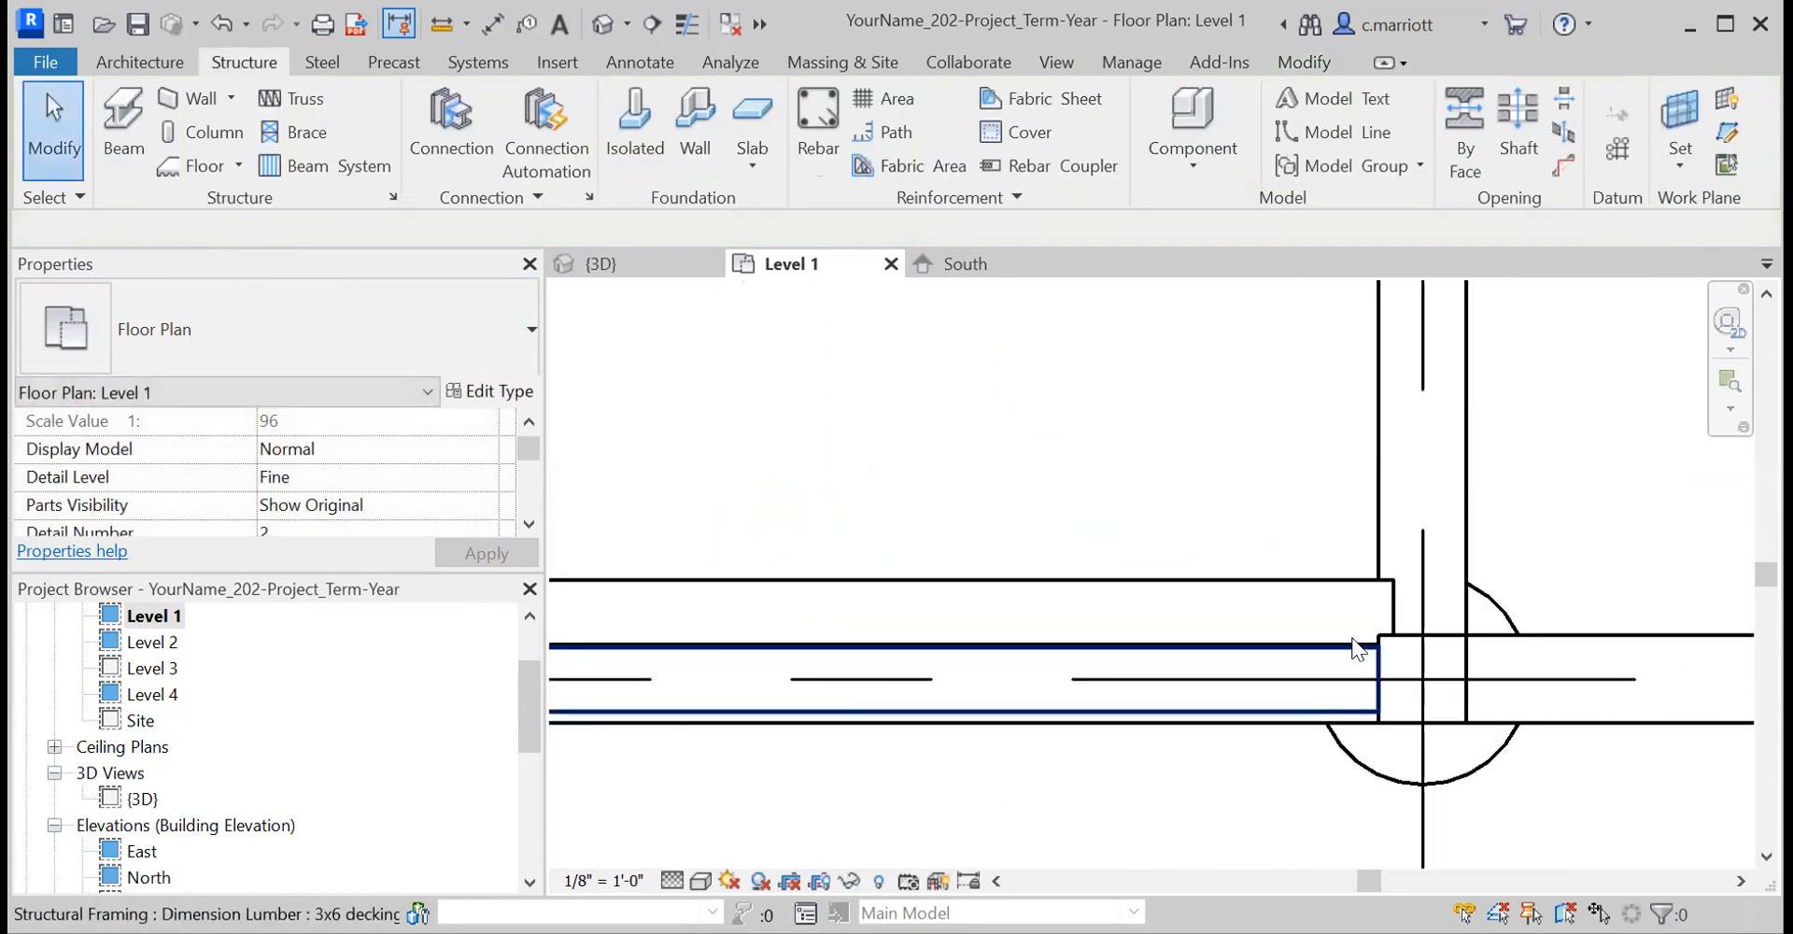
middle_drag(1308, 743, 970, 779)
click(1047, 654)
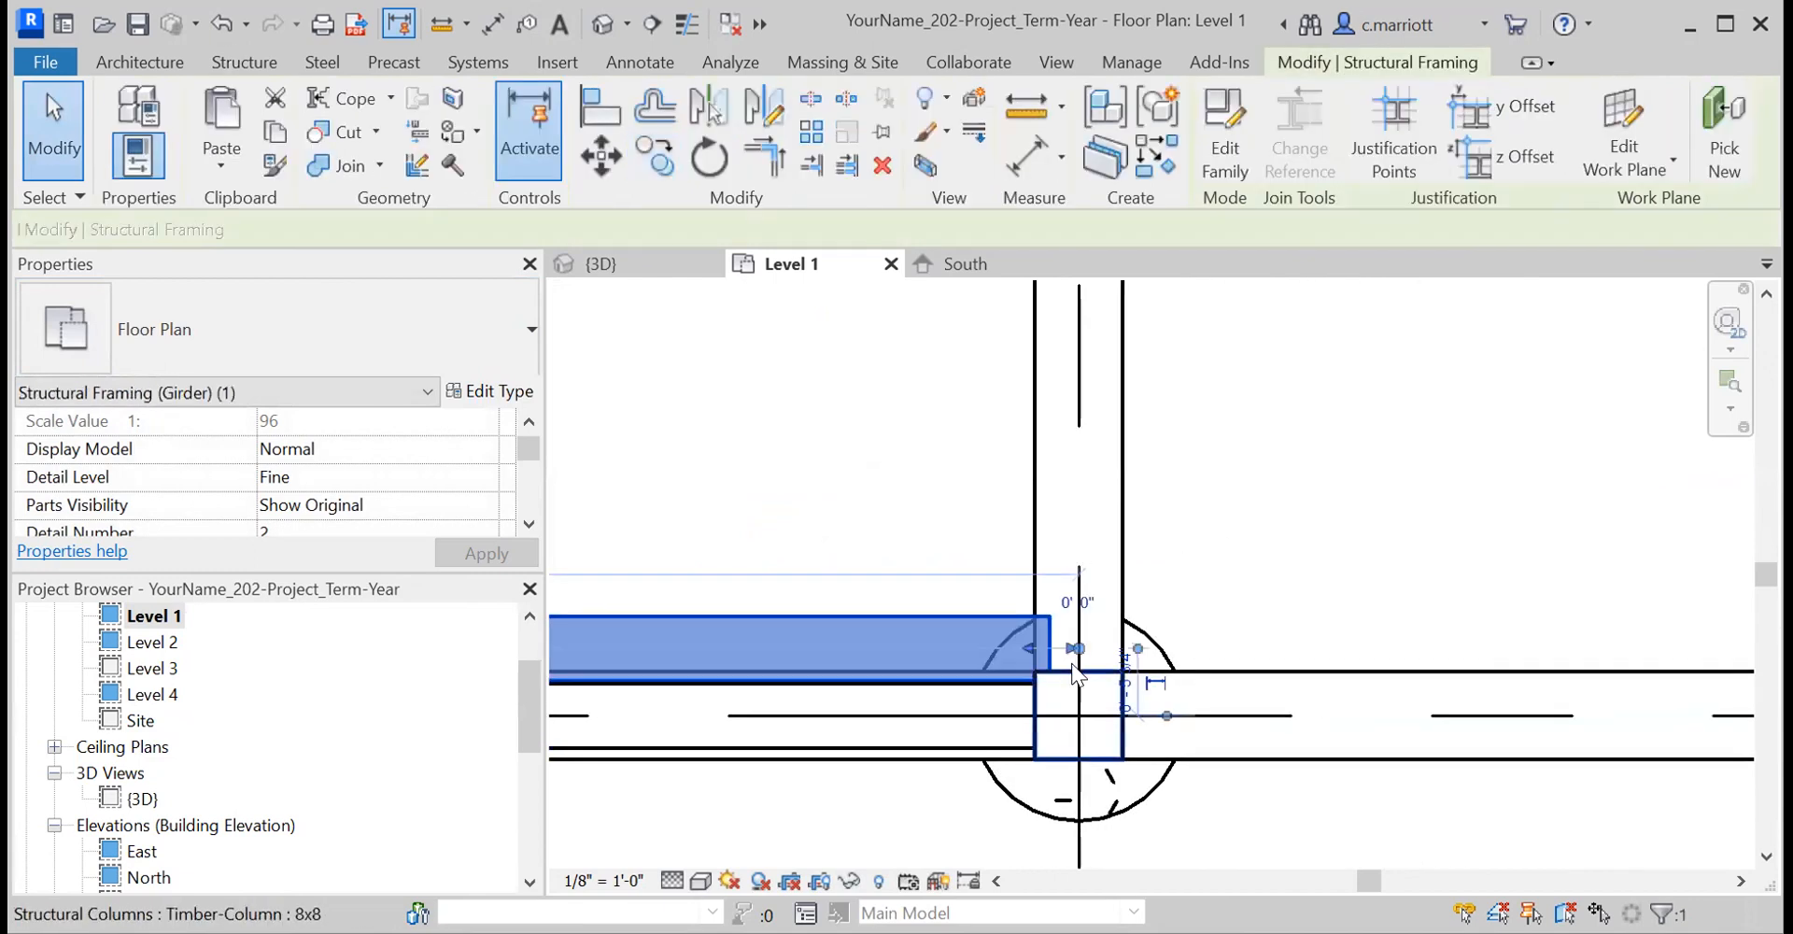
scroll(1074, 644, up, 1)
drag(1070, 645, 1084, 647)
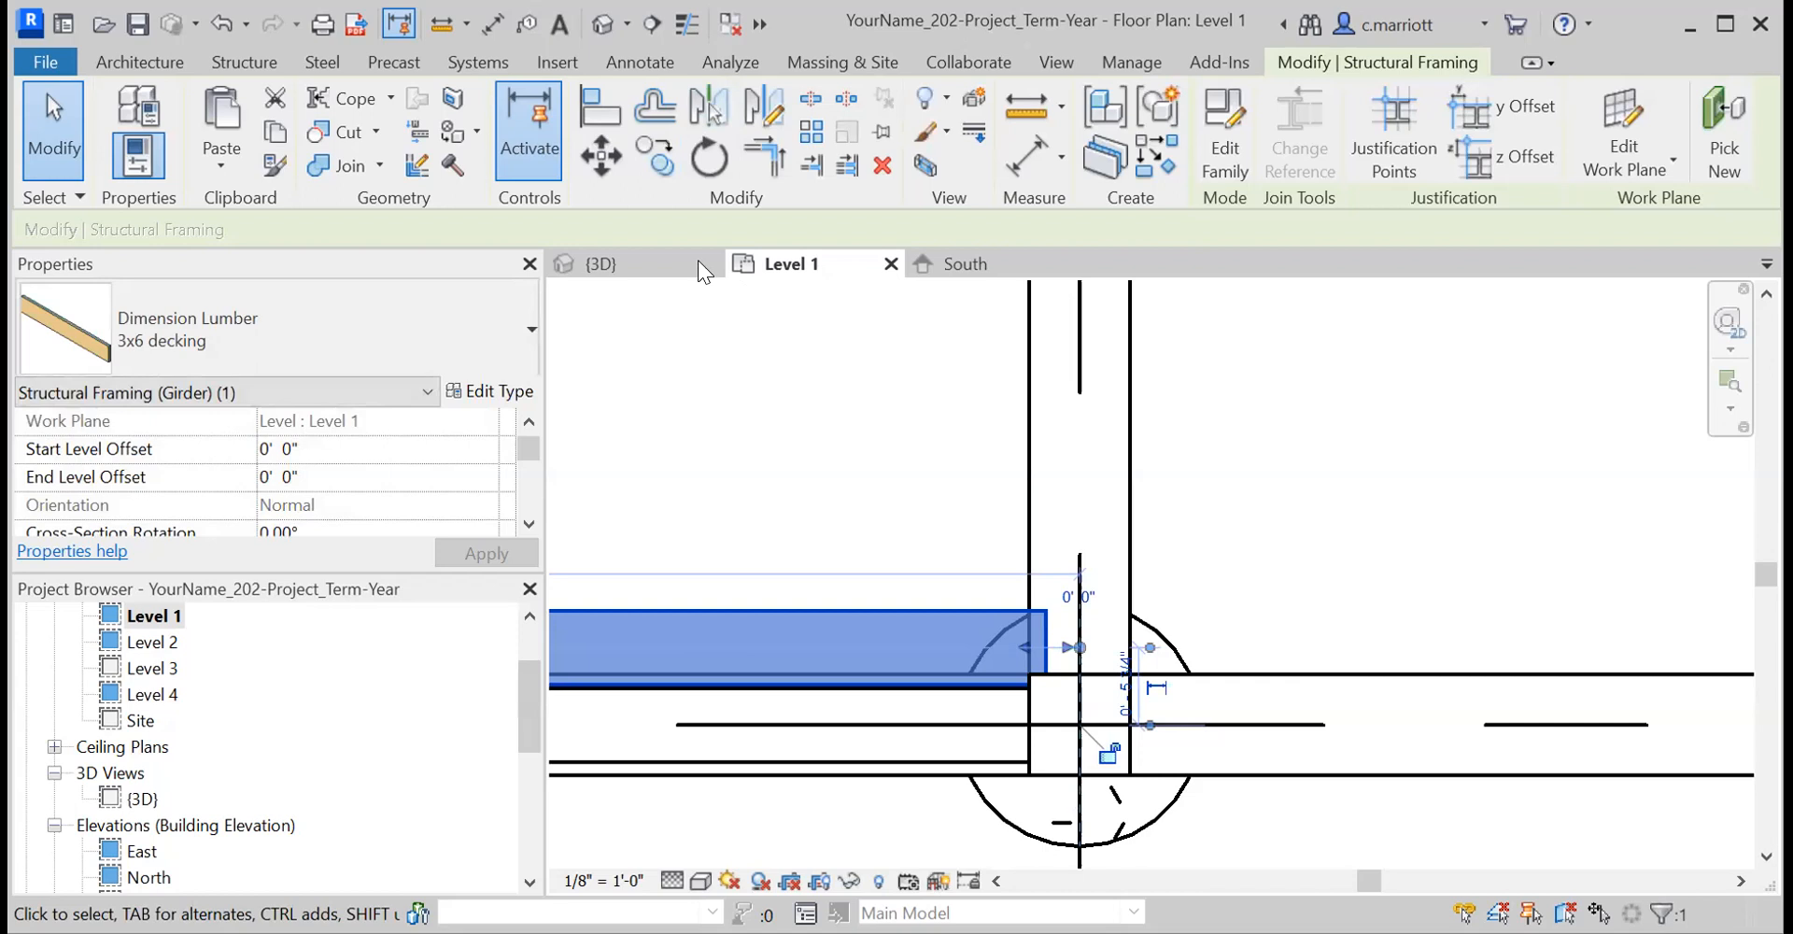
key(a)
key(l)
click(1076, 570)
key(Escape)
key(Escape)
- Align the copied decking board's west end to the outer face of the western edge beam at the southwest column
scroll(854, 536, down, 2)
middle_drag(927, 584, 1337, 562)
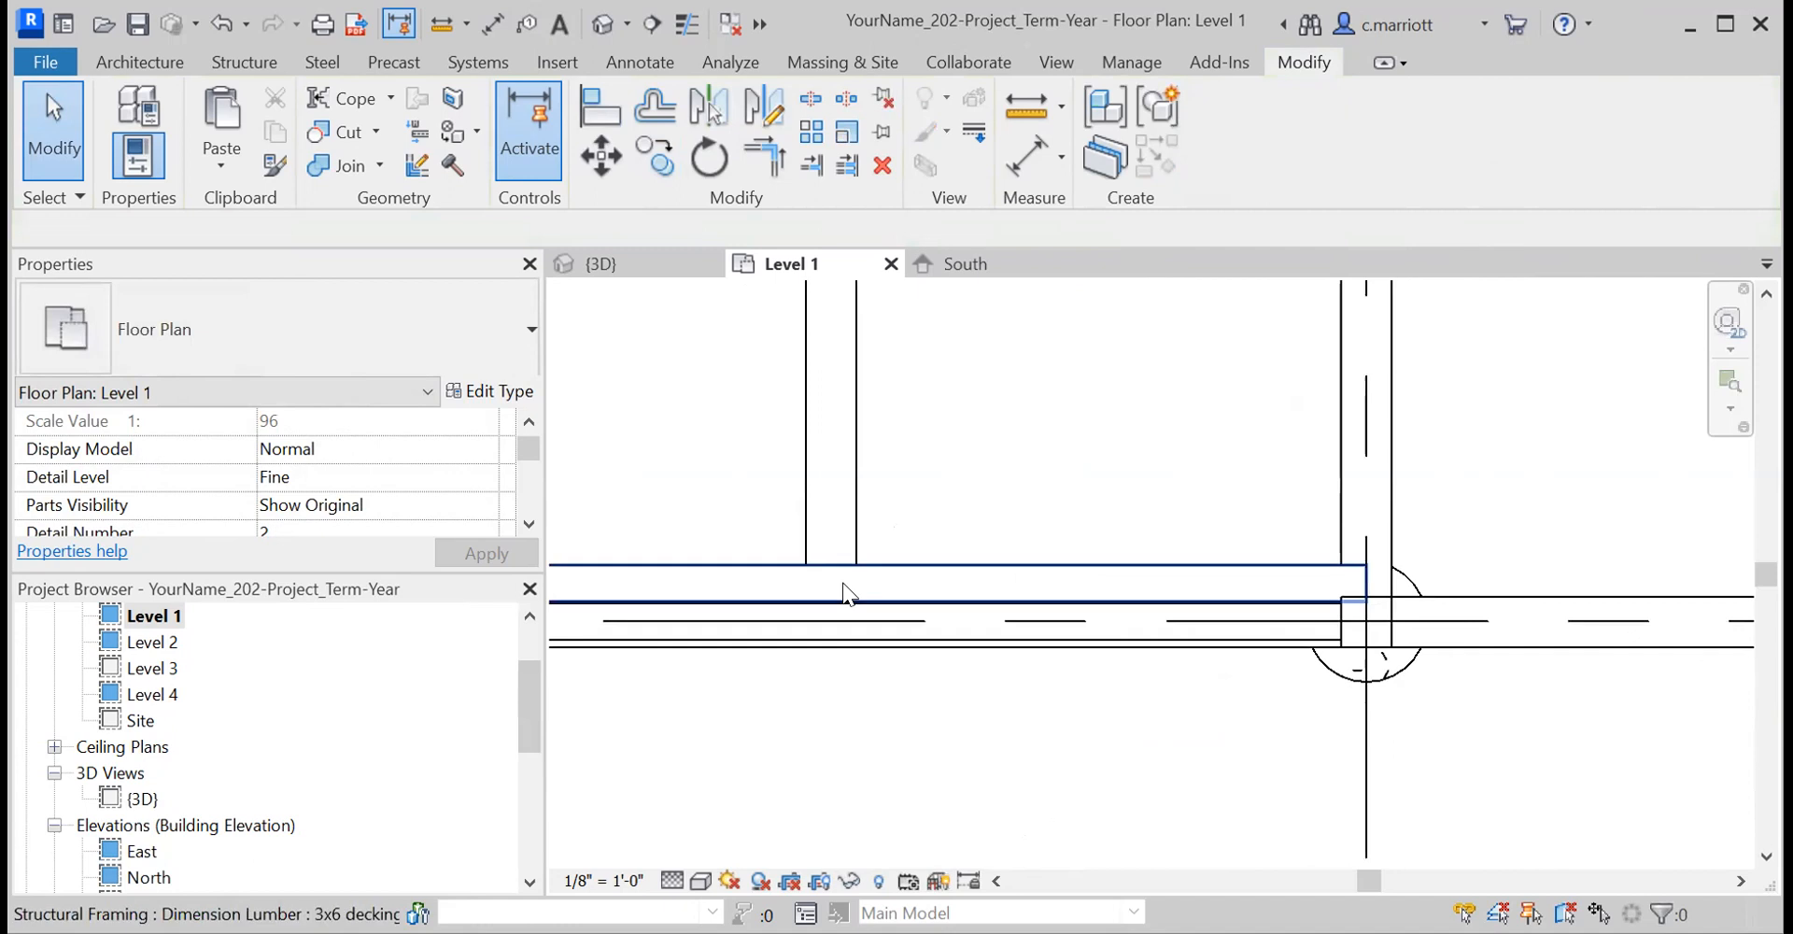
middle_drag(843, 584, 1346, 507)
middle_drag(748, 523, 1474, 594)
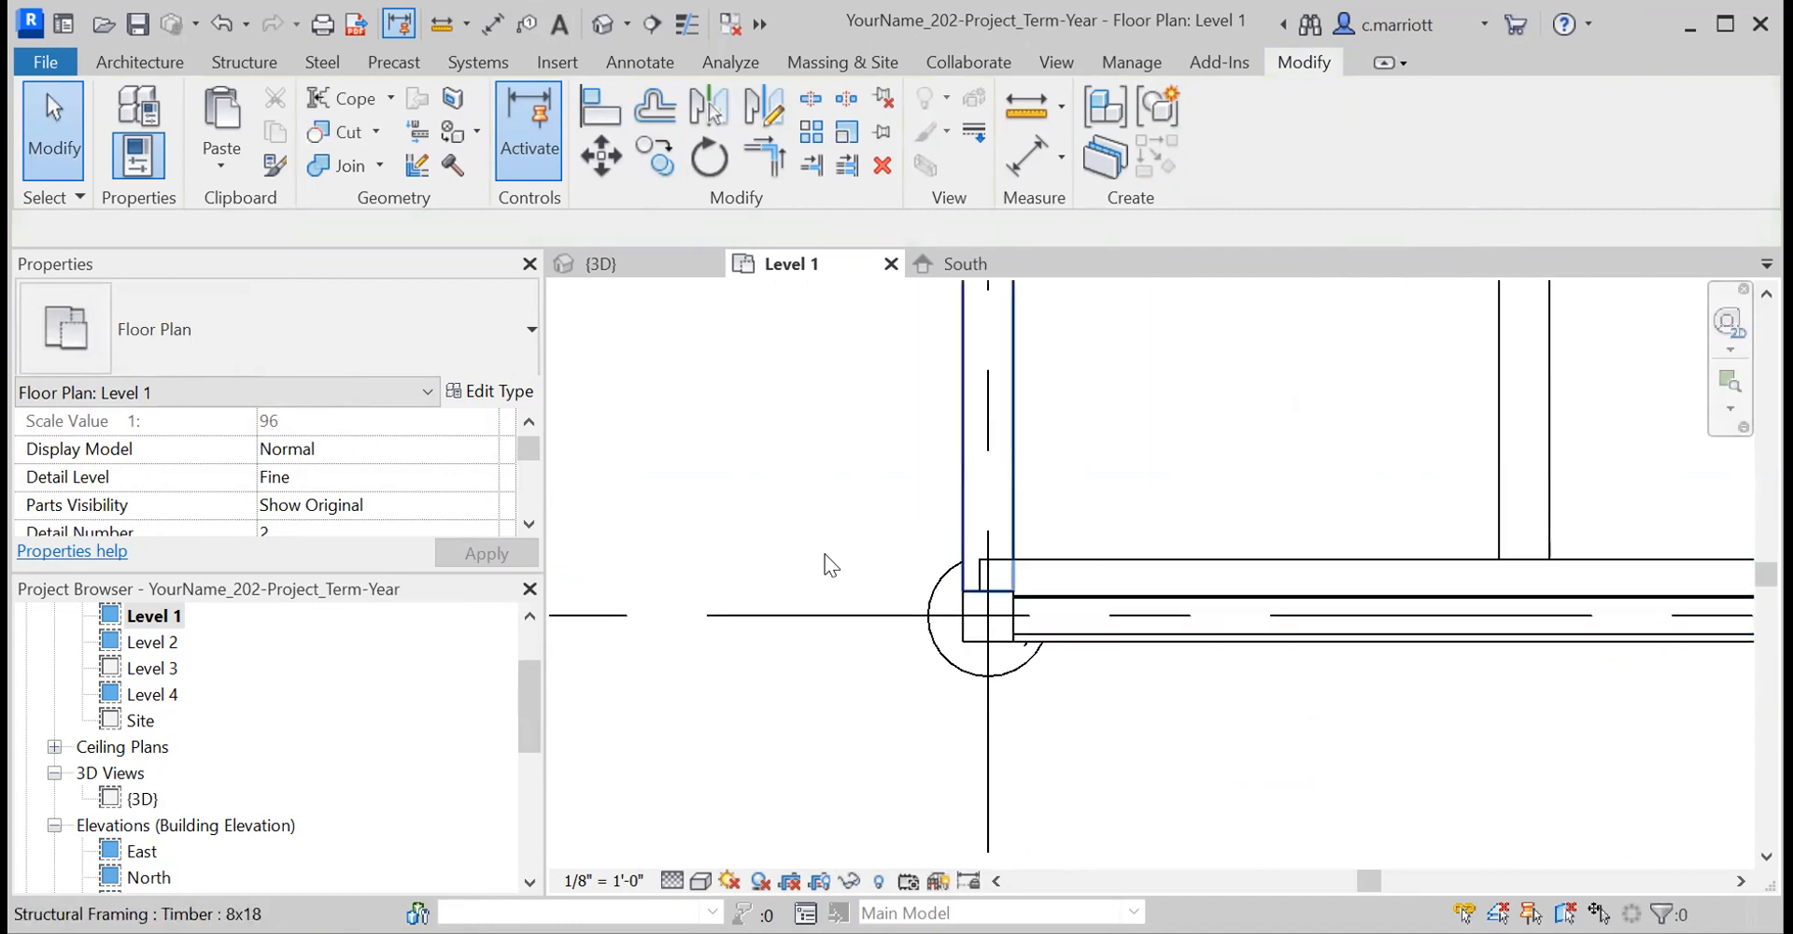
scroll(897, 586, up, 2)
middle_drag(1056, 557, 909, 590)
click(579, 107)
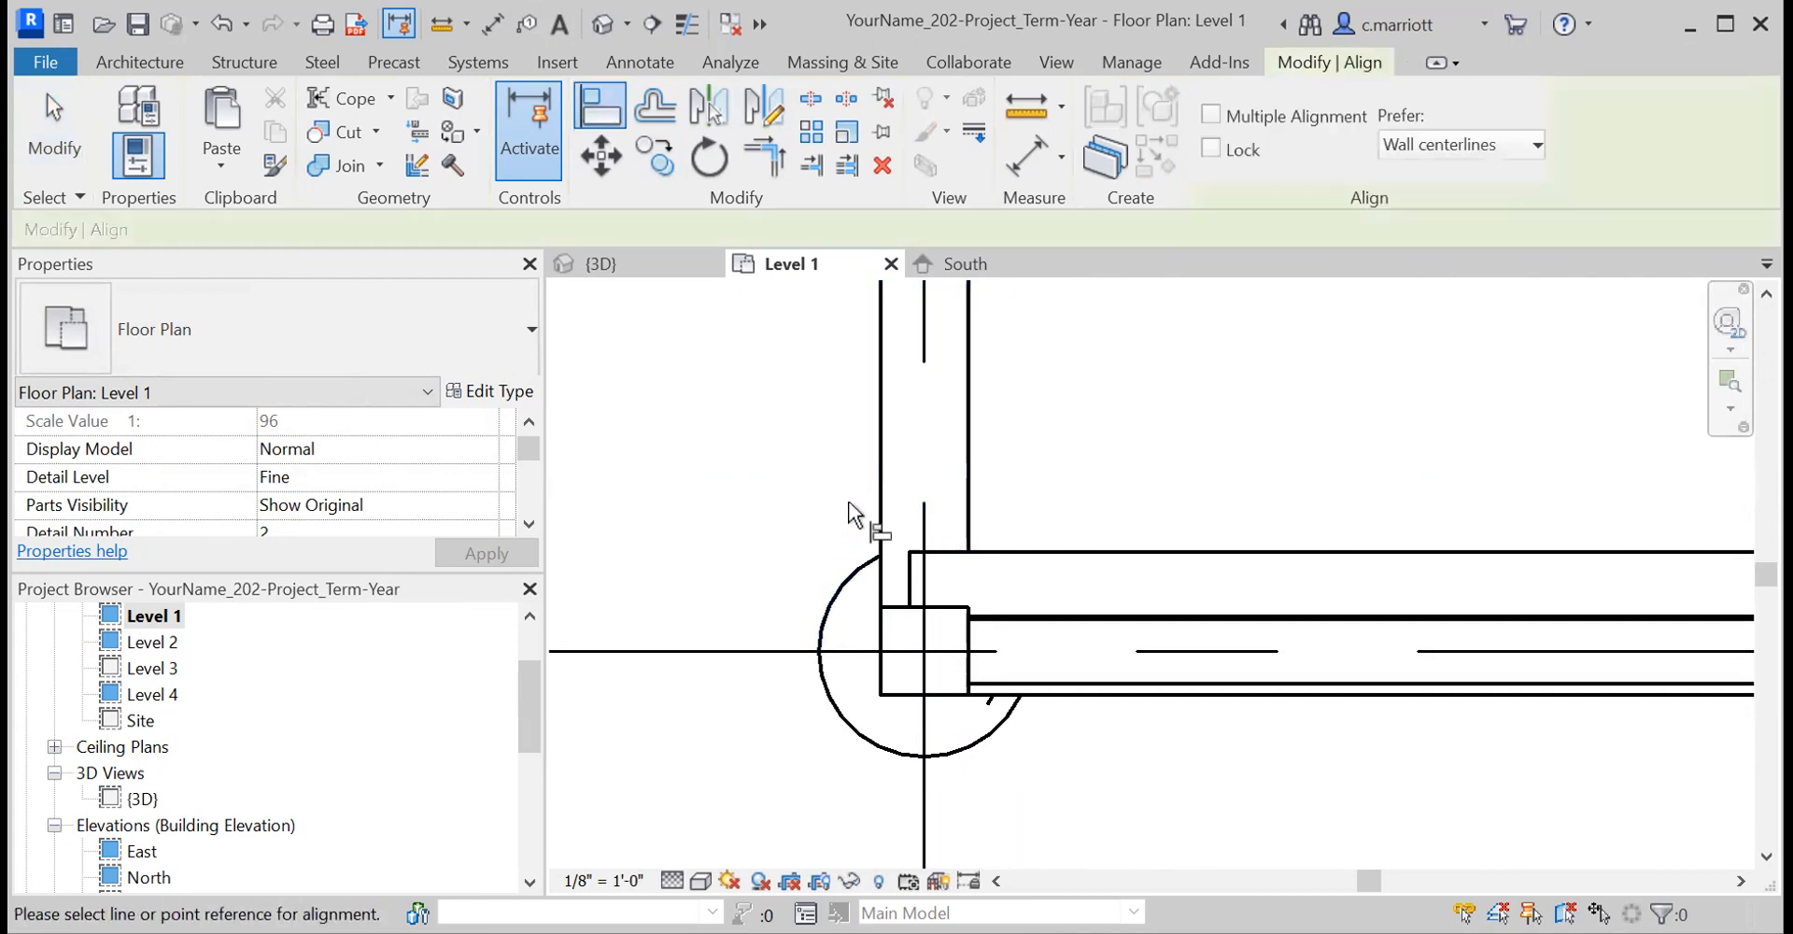
click(878, 512)
click(906, 584)
key(Escape)
key(Escape)
scroll(935, 559, down, 1)
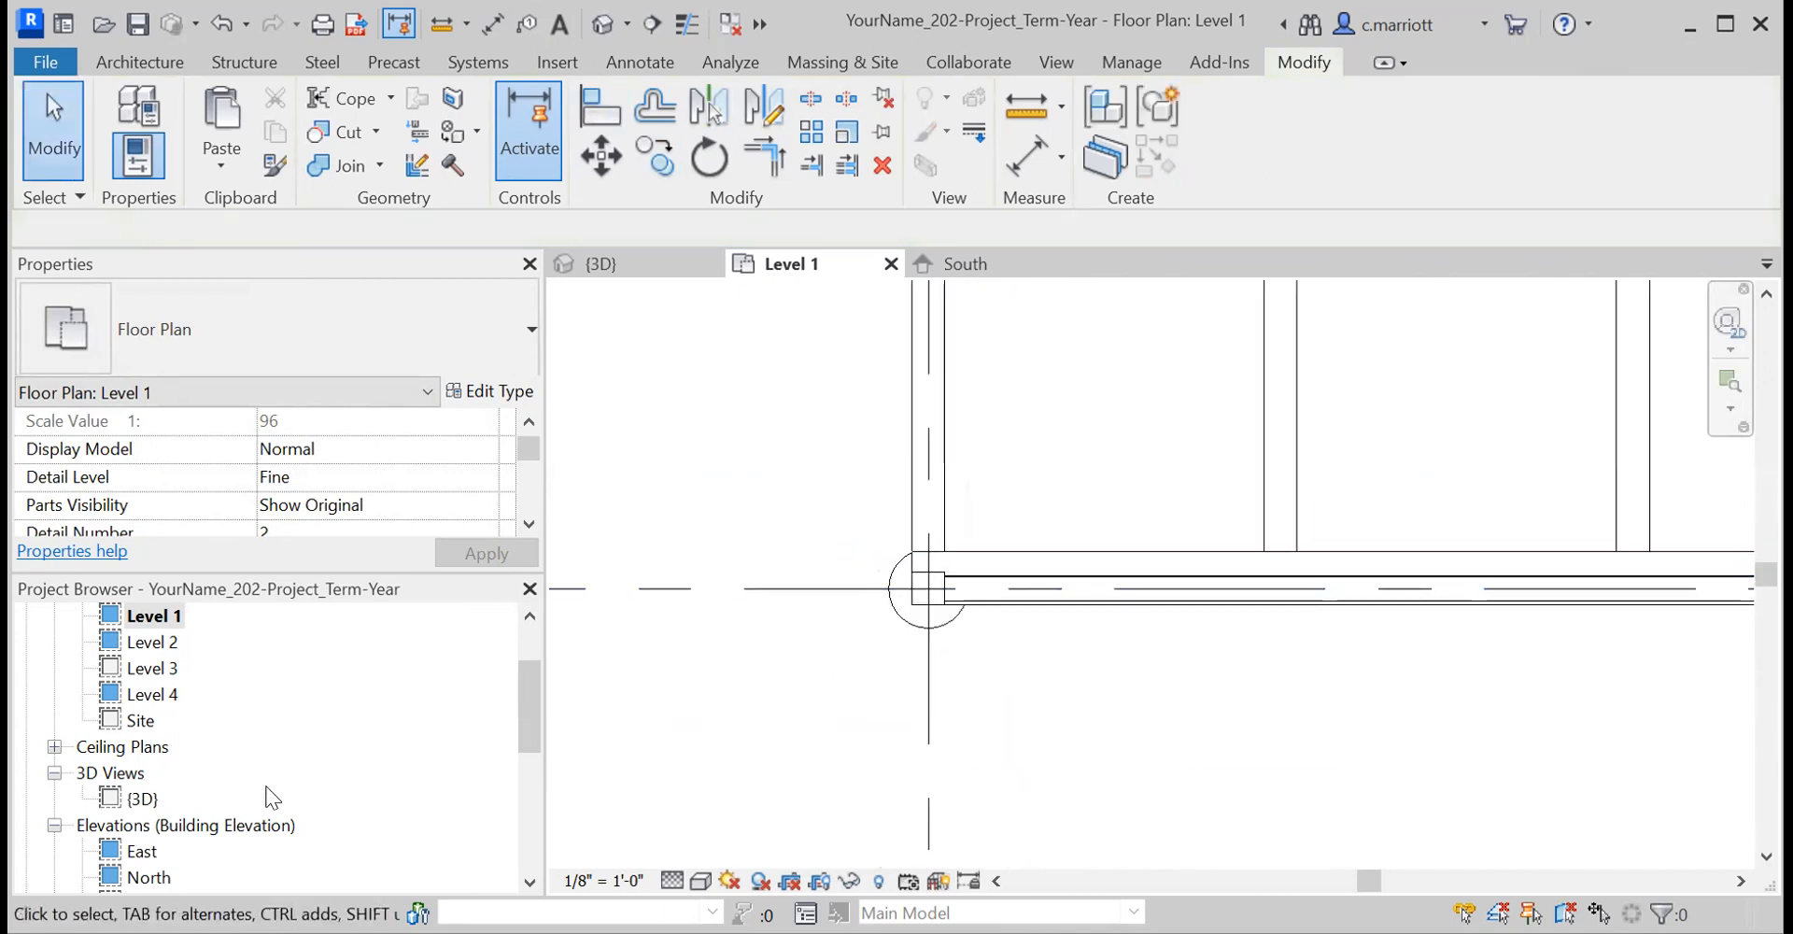
- Inspect the decking boards on the southern girder and the surrounding timber frame in the 3D view
double_click(143, 799)
scroll(1102, 668, up, 6)
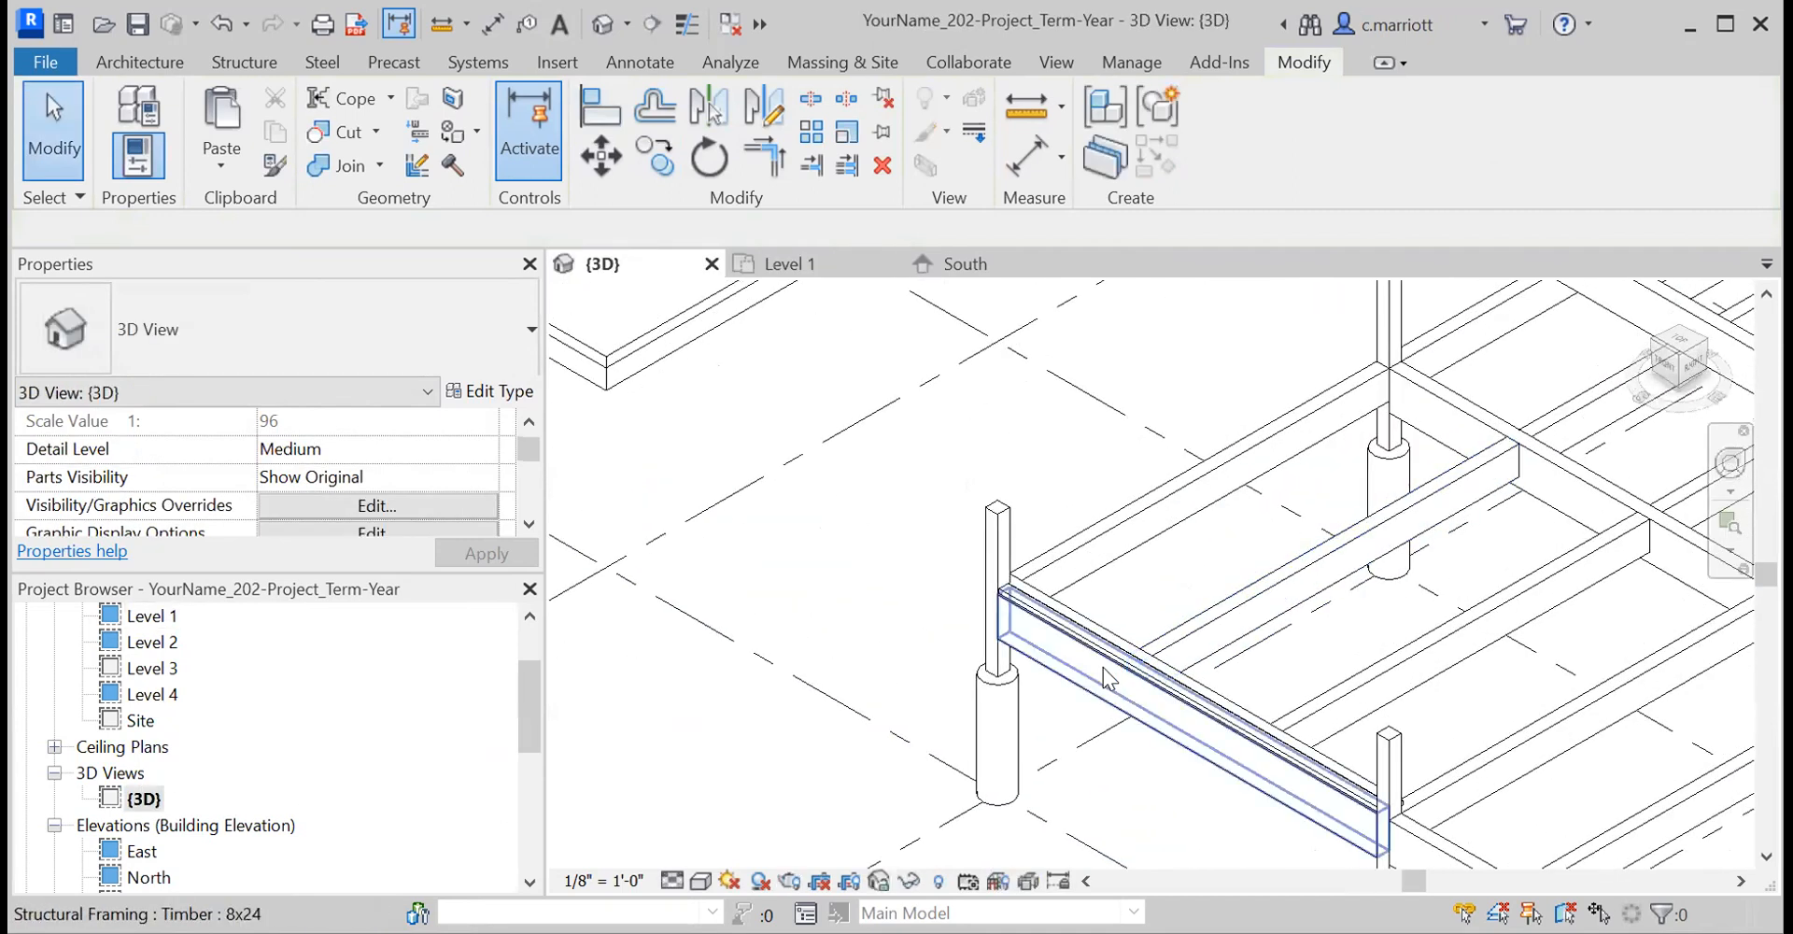
scroll(978, 560, down, 6)
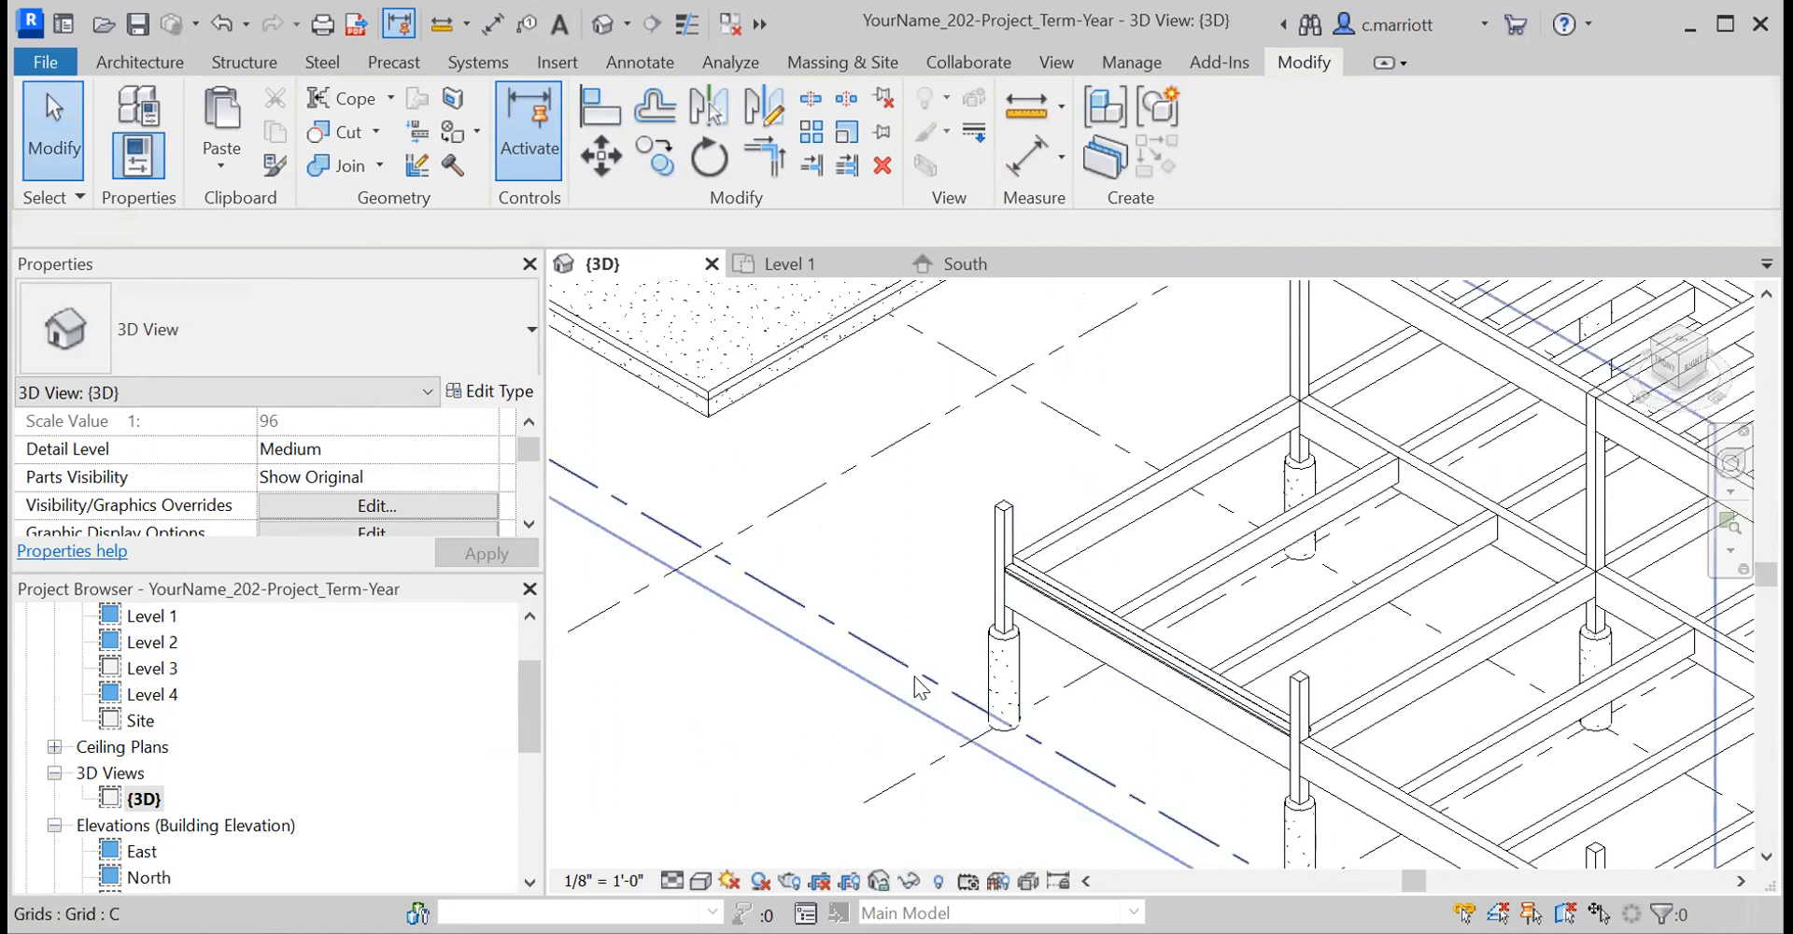
scroll(869, 654, down, 4)
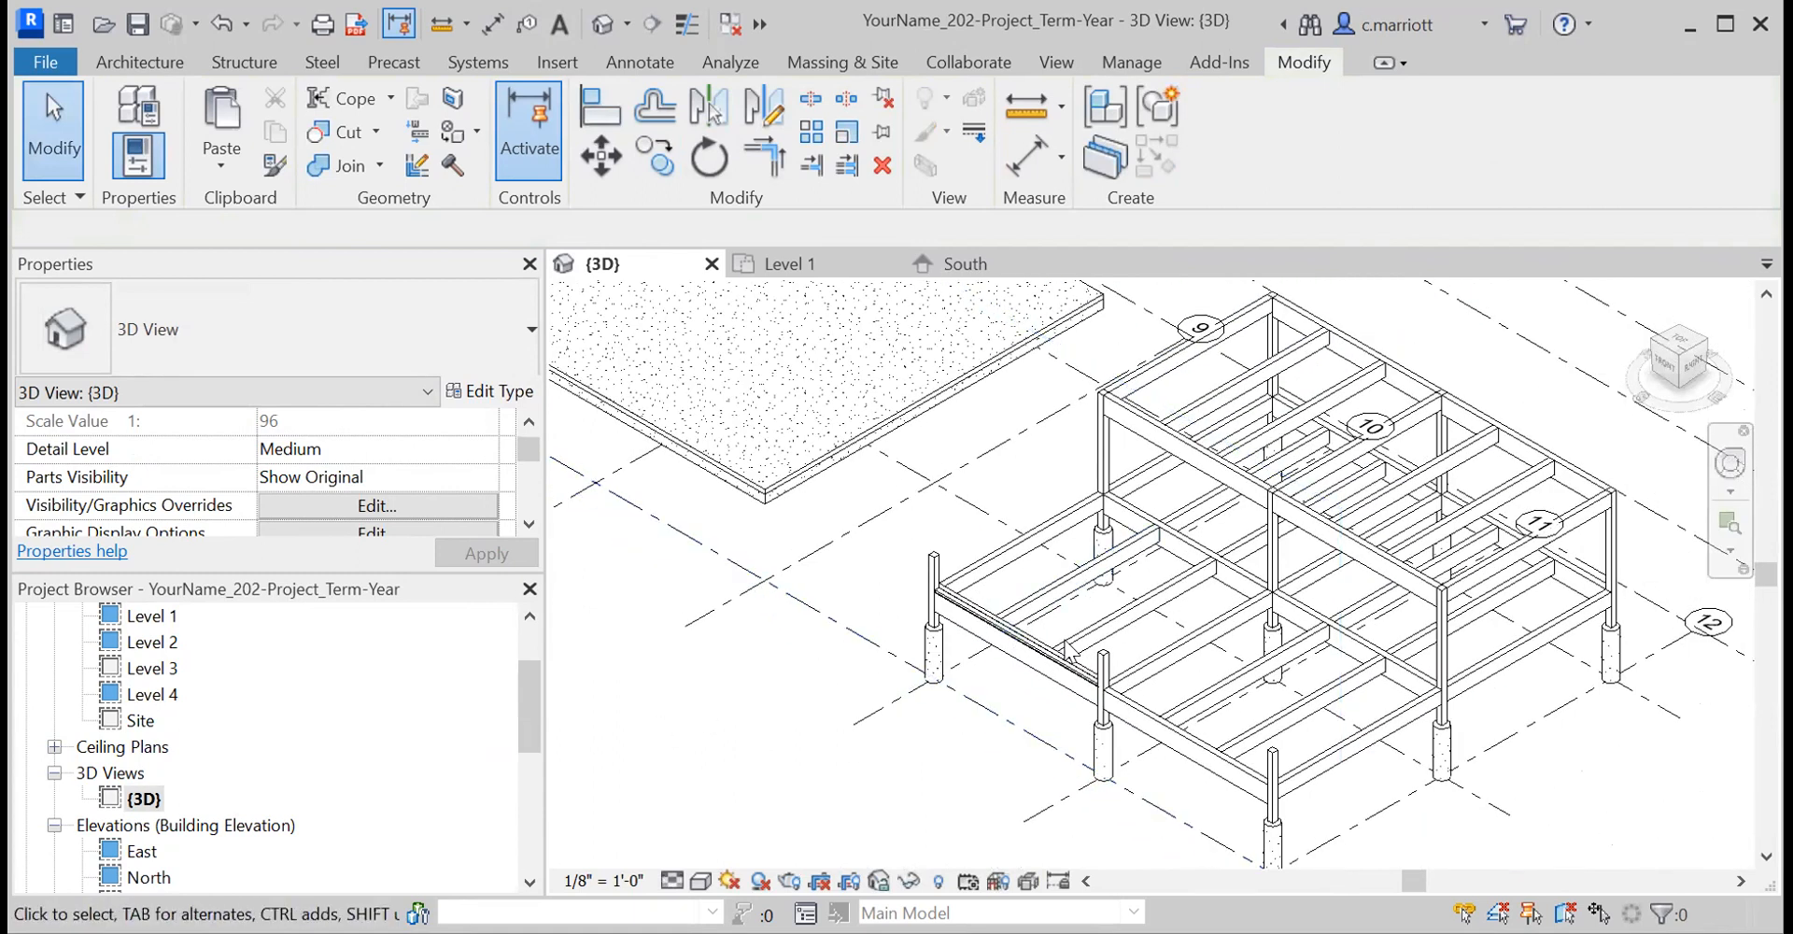
scroll(1070, 651, up, 2)
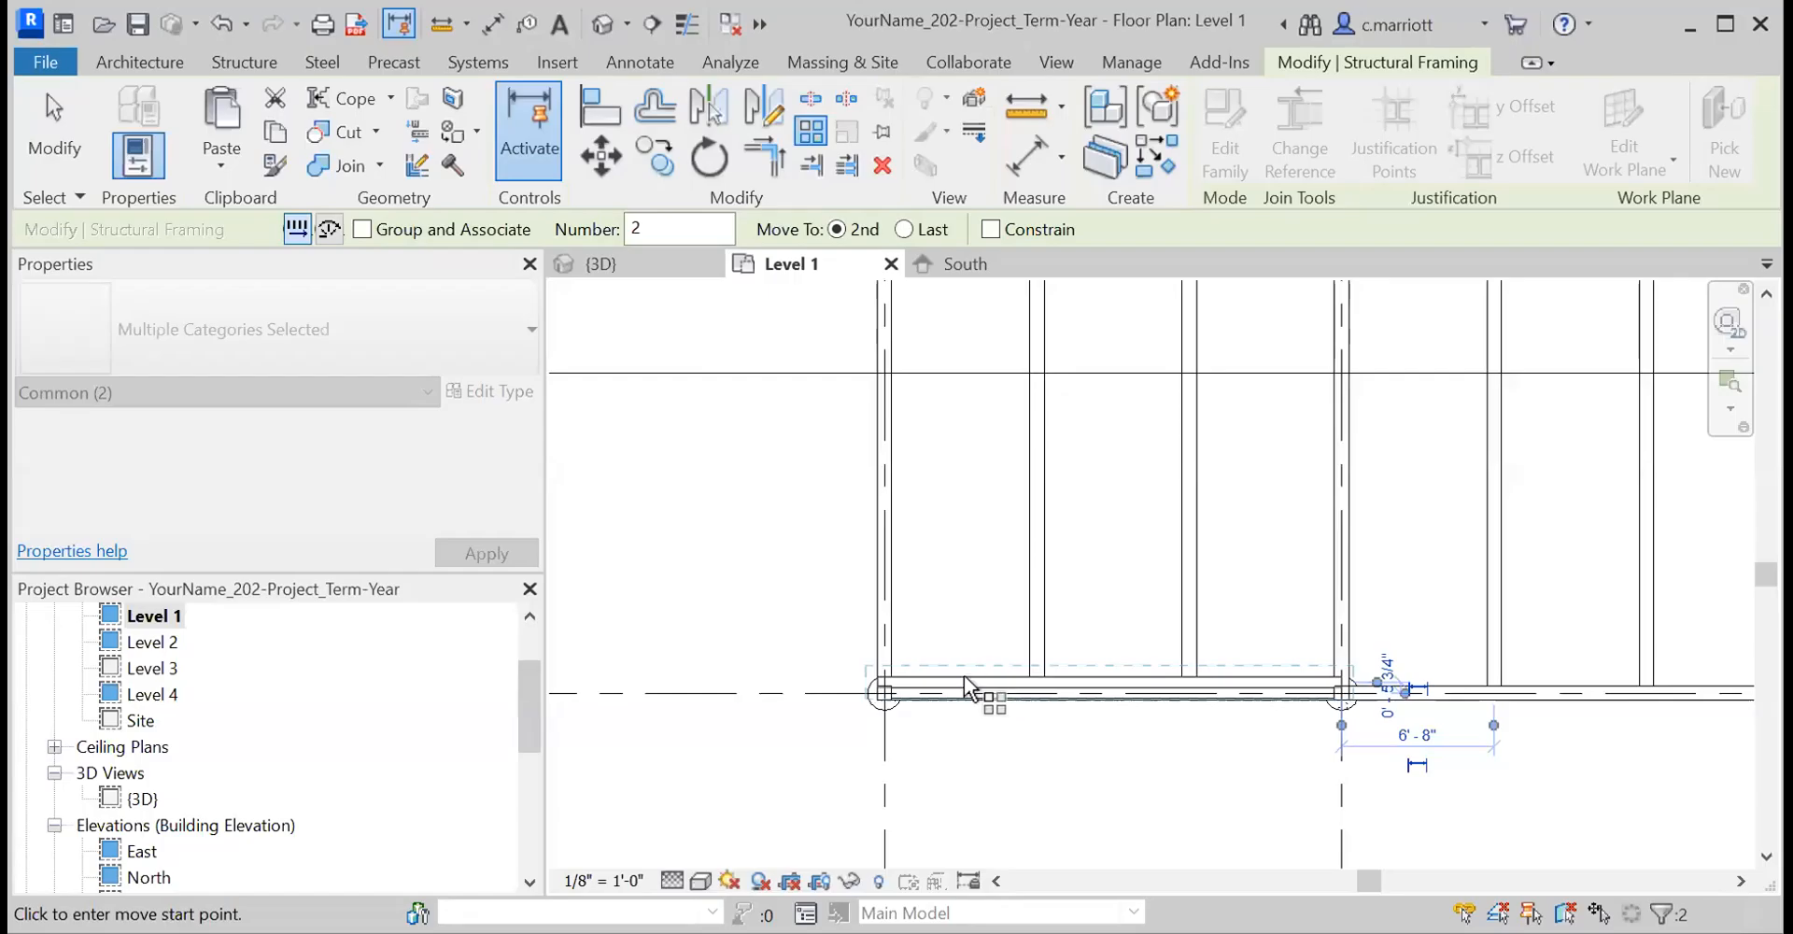
- On the Level 1 plan, array the northern of the two decking boards northward with 50 items at 5.75" spacing
key(Escape)
click(964, 675)
scroll(968, 675, up, 3)
key(Escape)
click(980, 684)
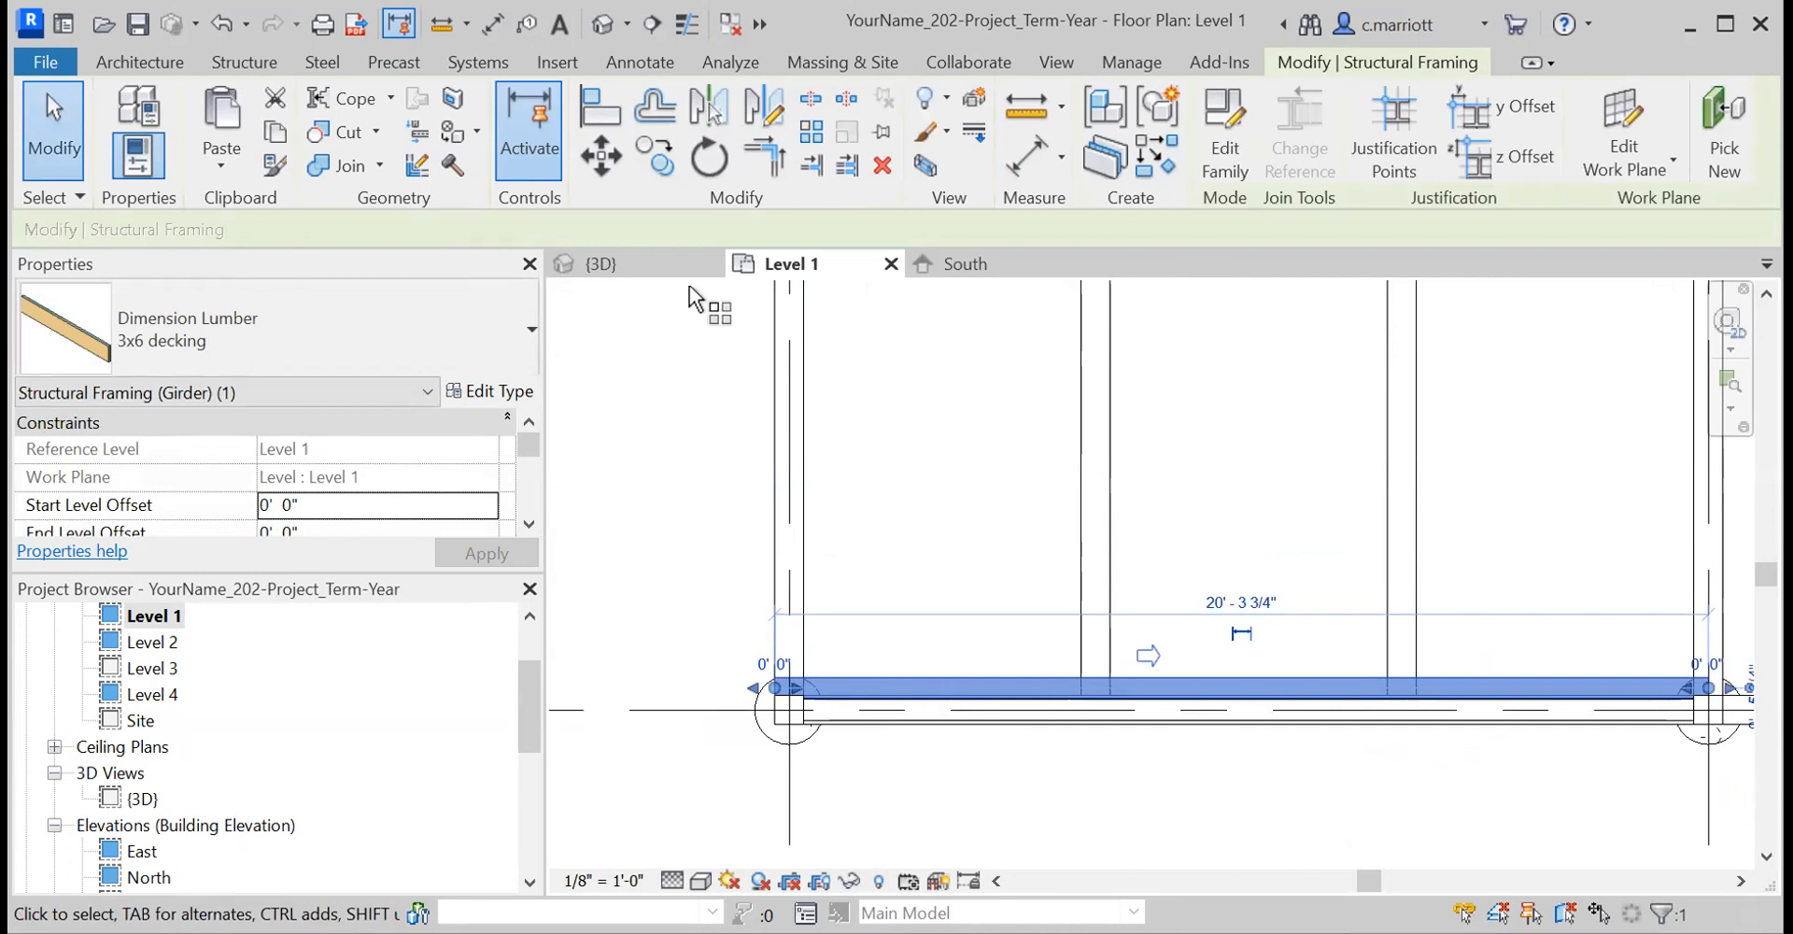
drag(654, 228, 603, 231)
text(50)
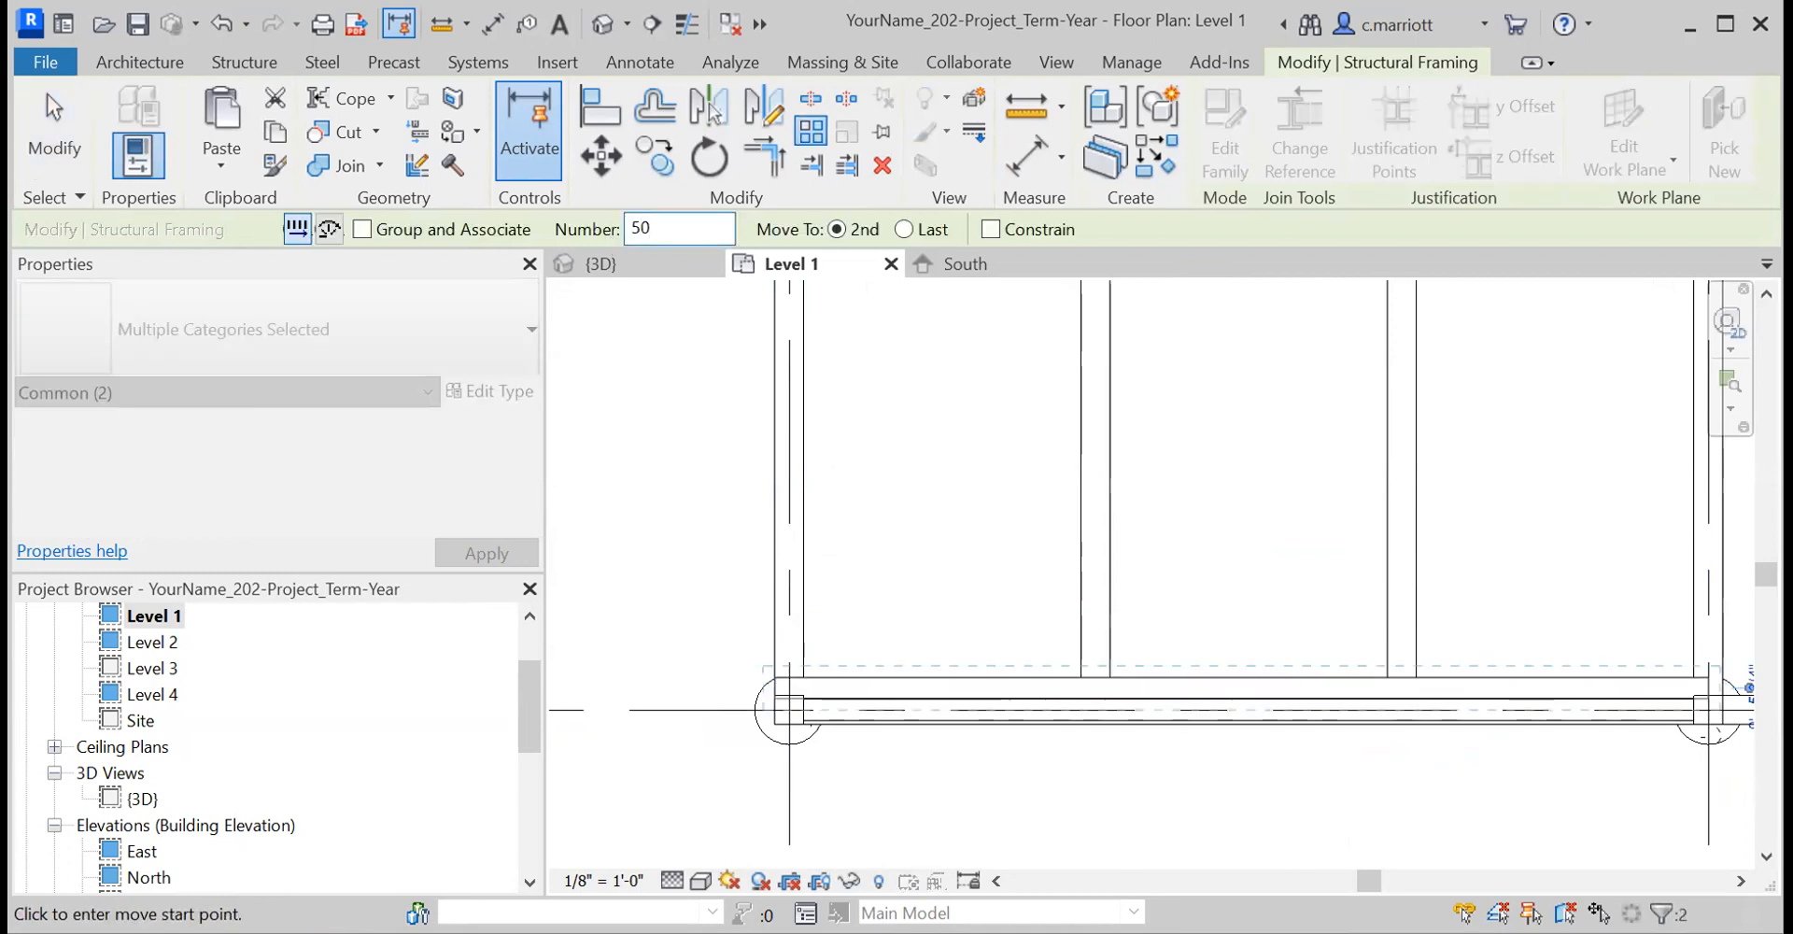
click(691, 612)
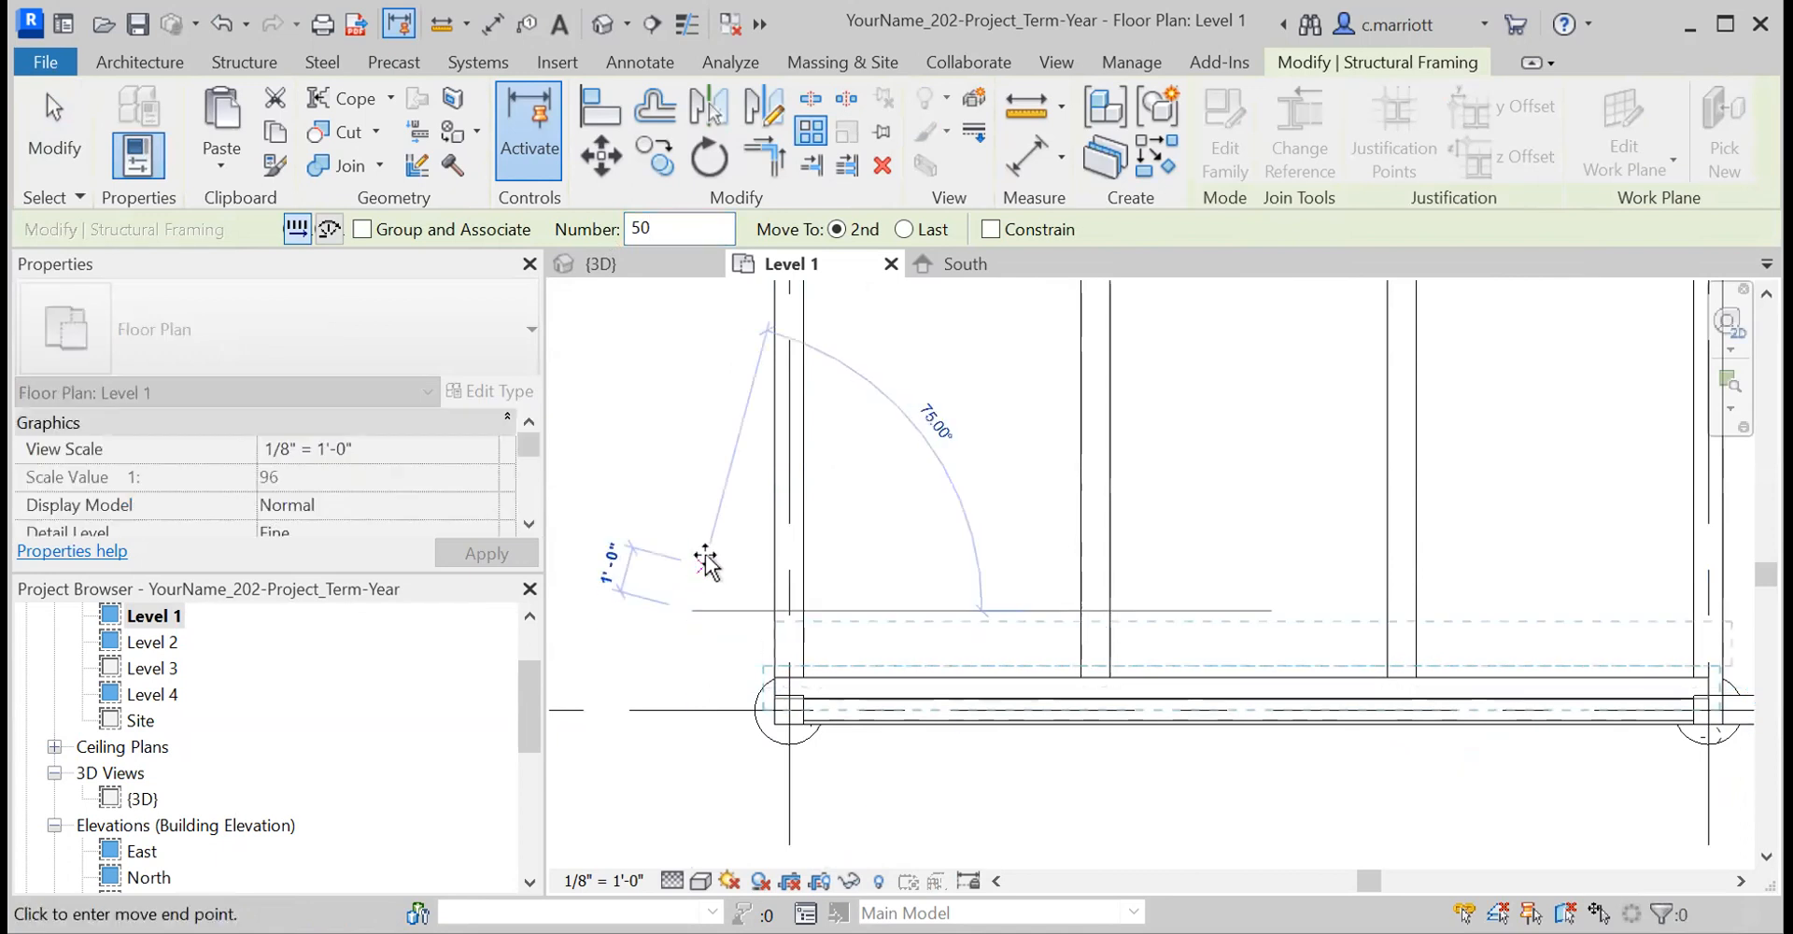
text(1)
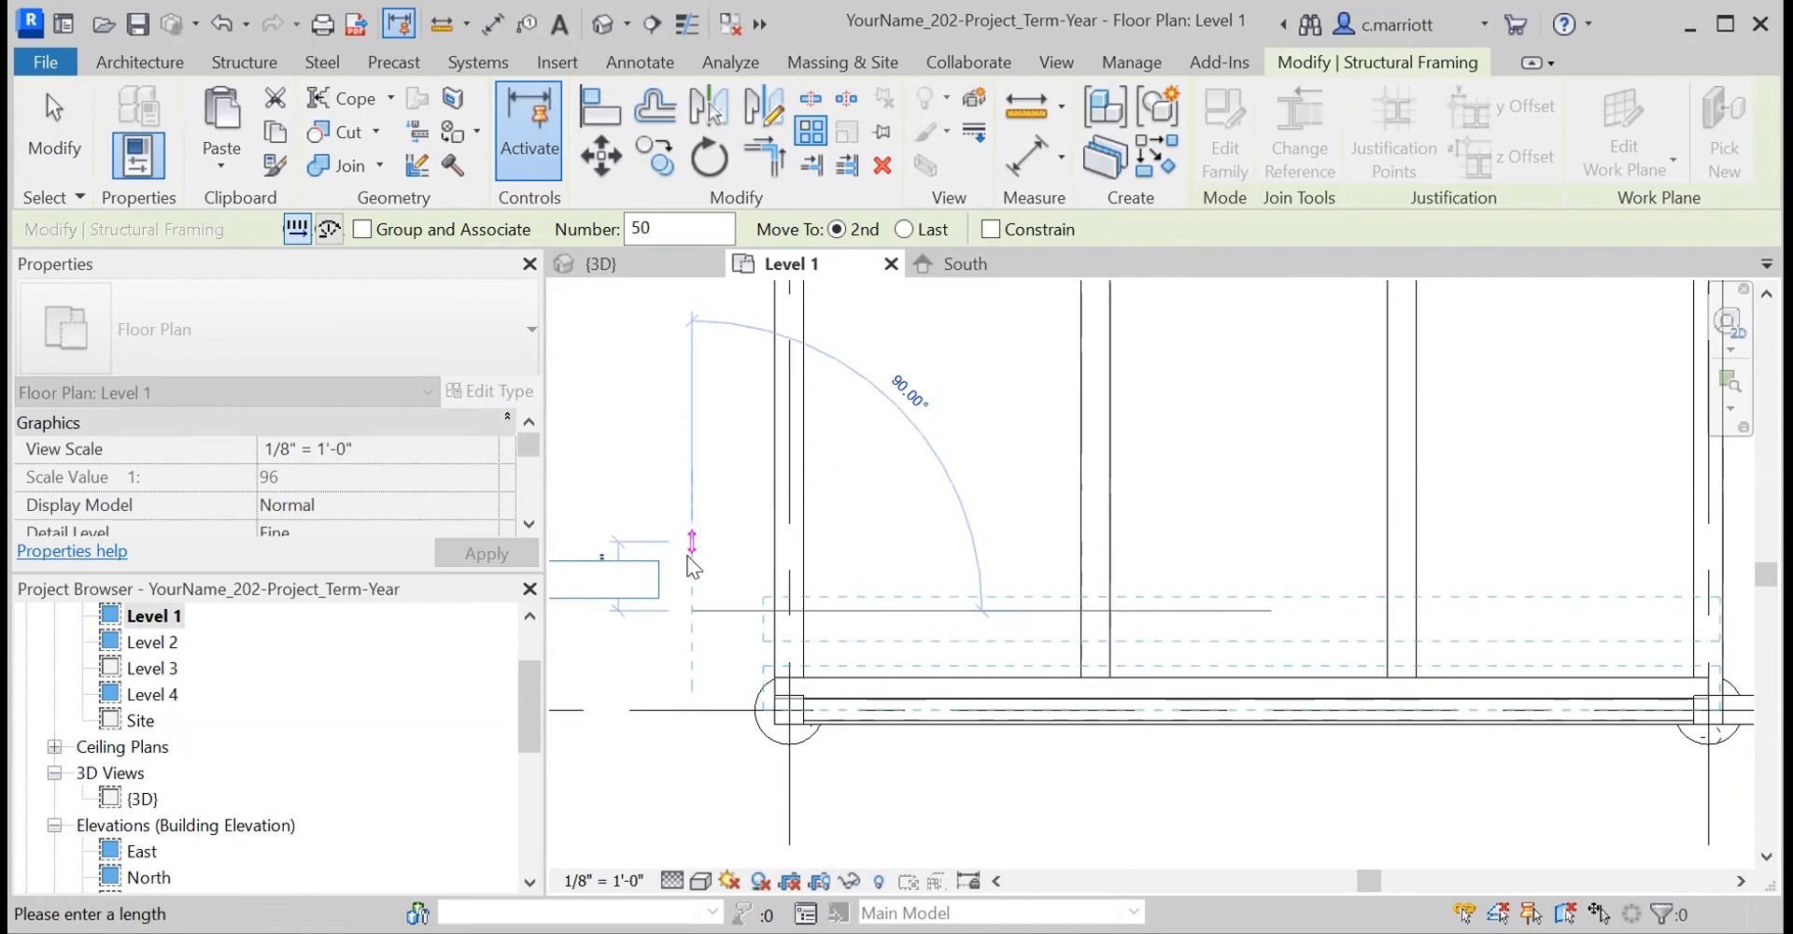
scroll(691, 565, down, 2)
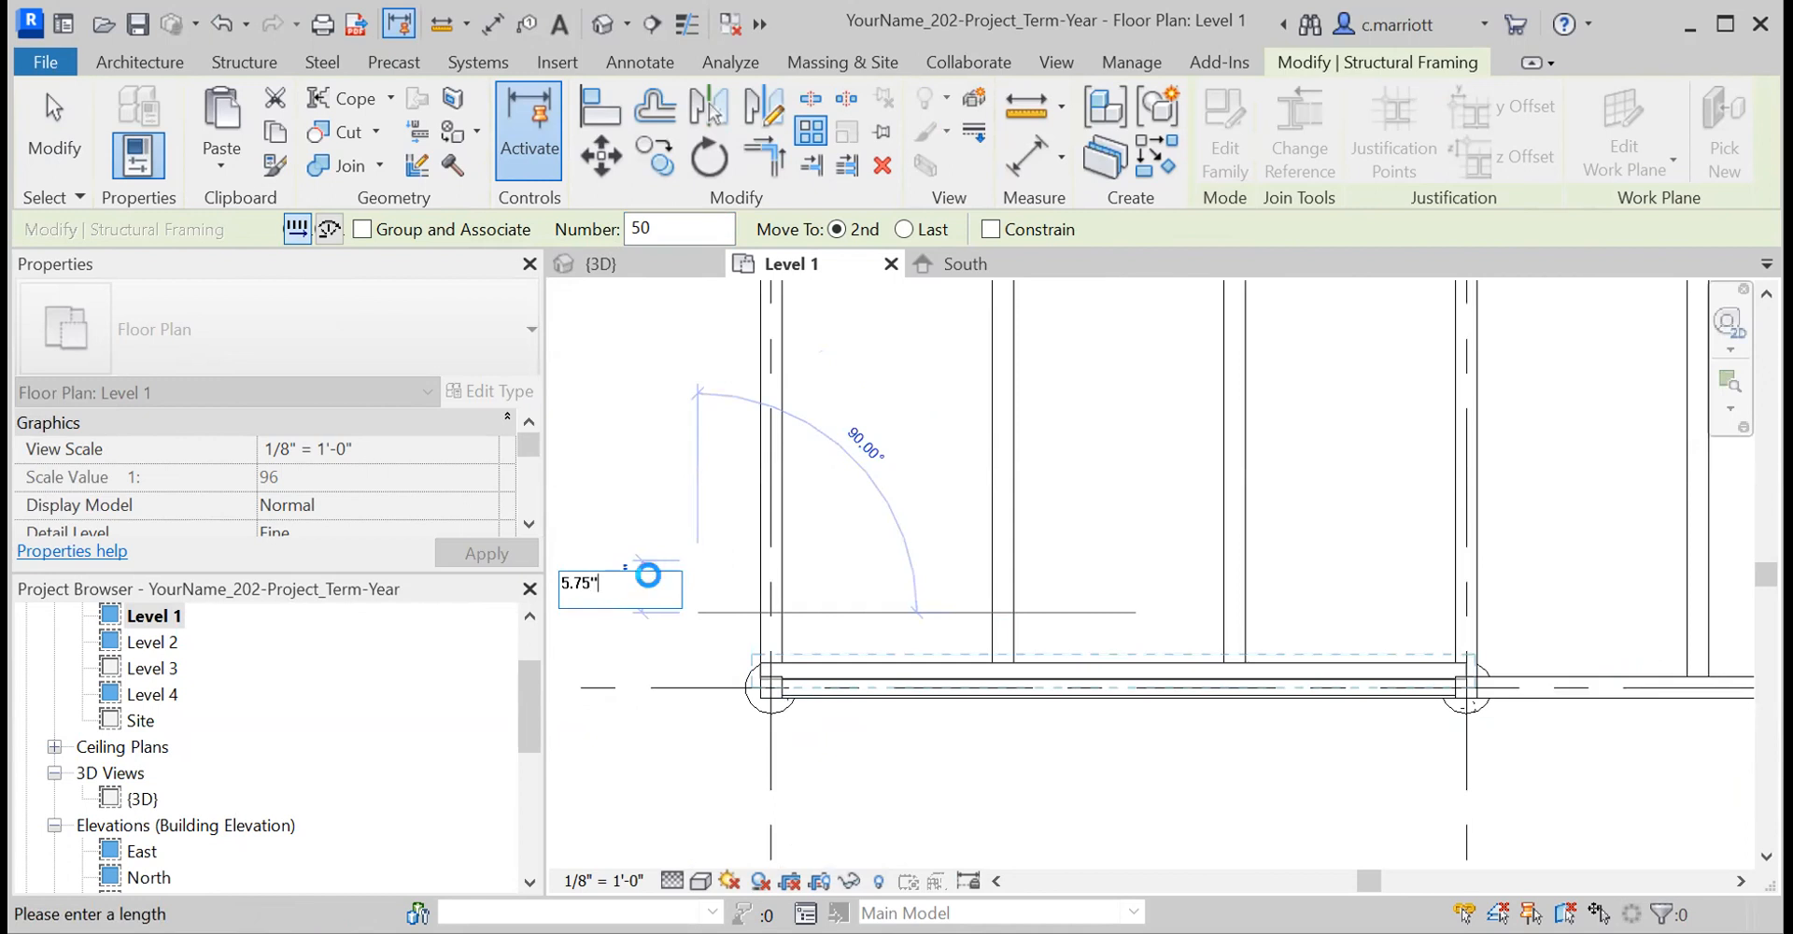
key(Return)
- Examine how the arrayed decking boards run between the southern girder and grid B and how they meet the grid B columns
scroll(660, 570, down, 1)
middle_drag(763, 584, 777, 906)
scroll(764, 560, down, 1)
middle_drag(759, 560, 789, 769)
scroll(789, 769, up, 3)
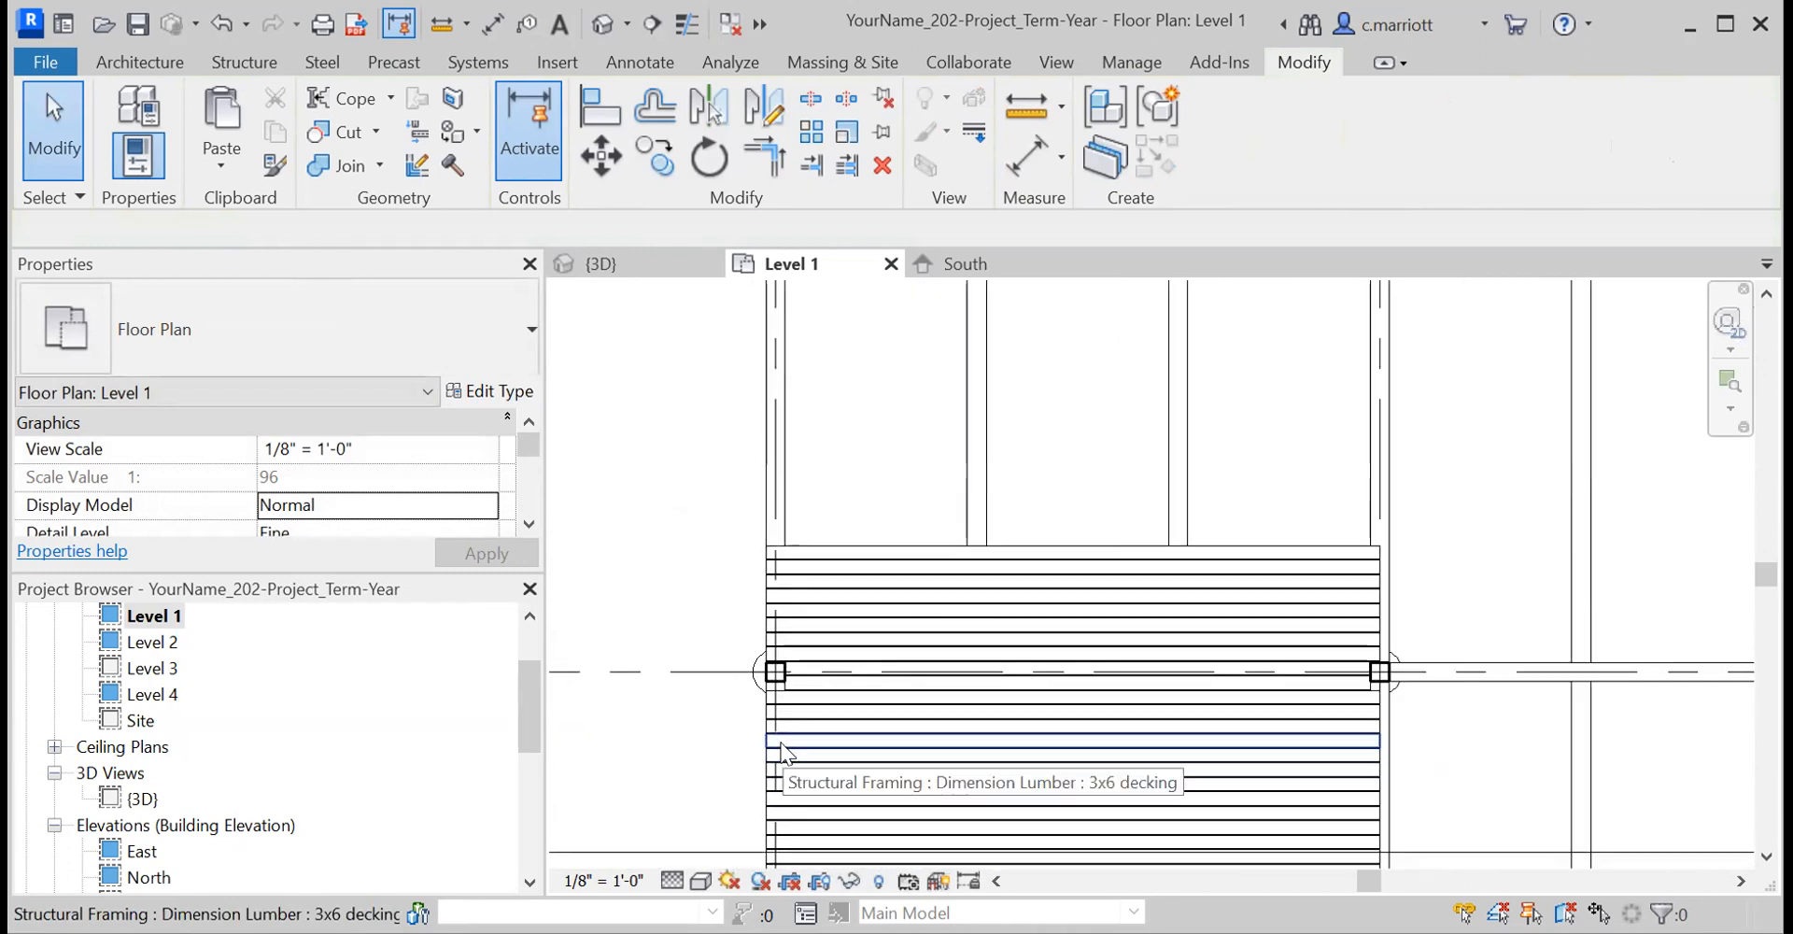
scroll(800, 685, up, 5)
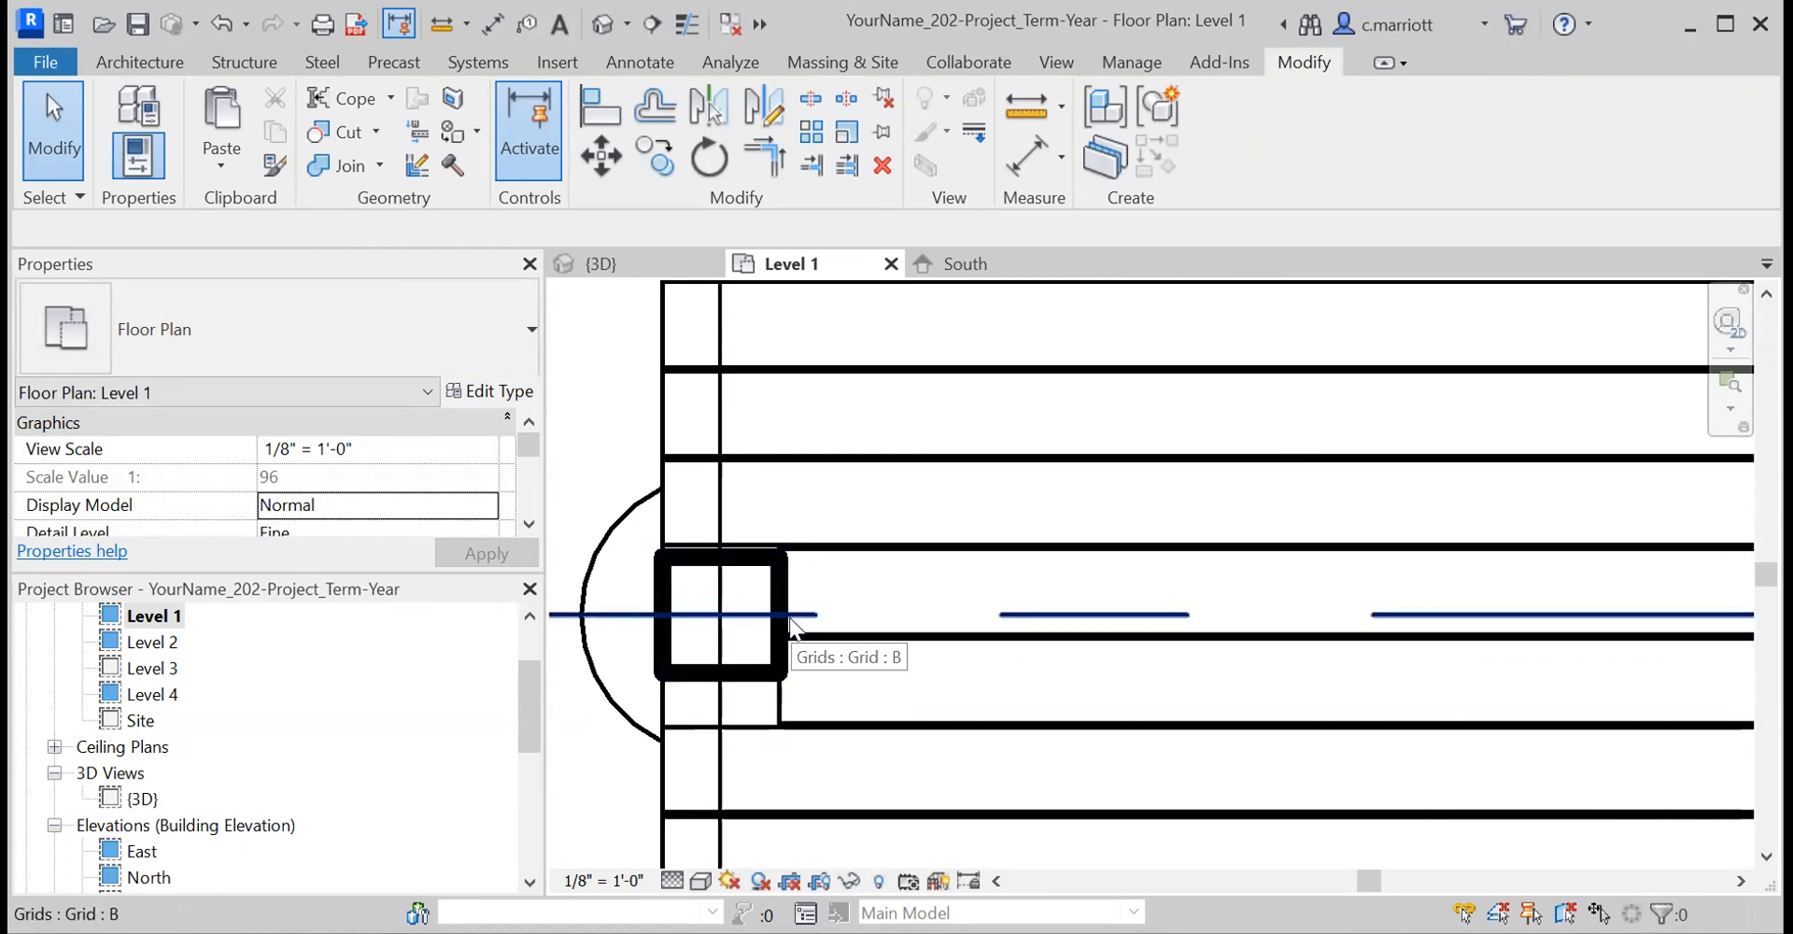
scroll(796, 645, down, 5)
scroll(817, 638, down, 3)
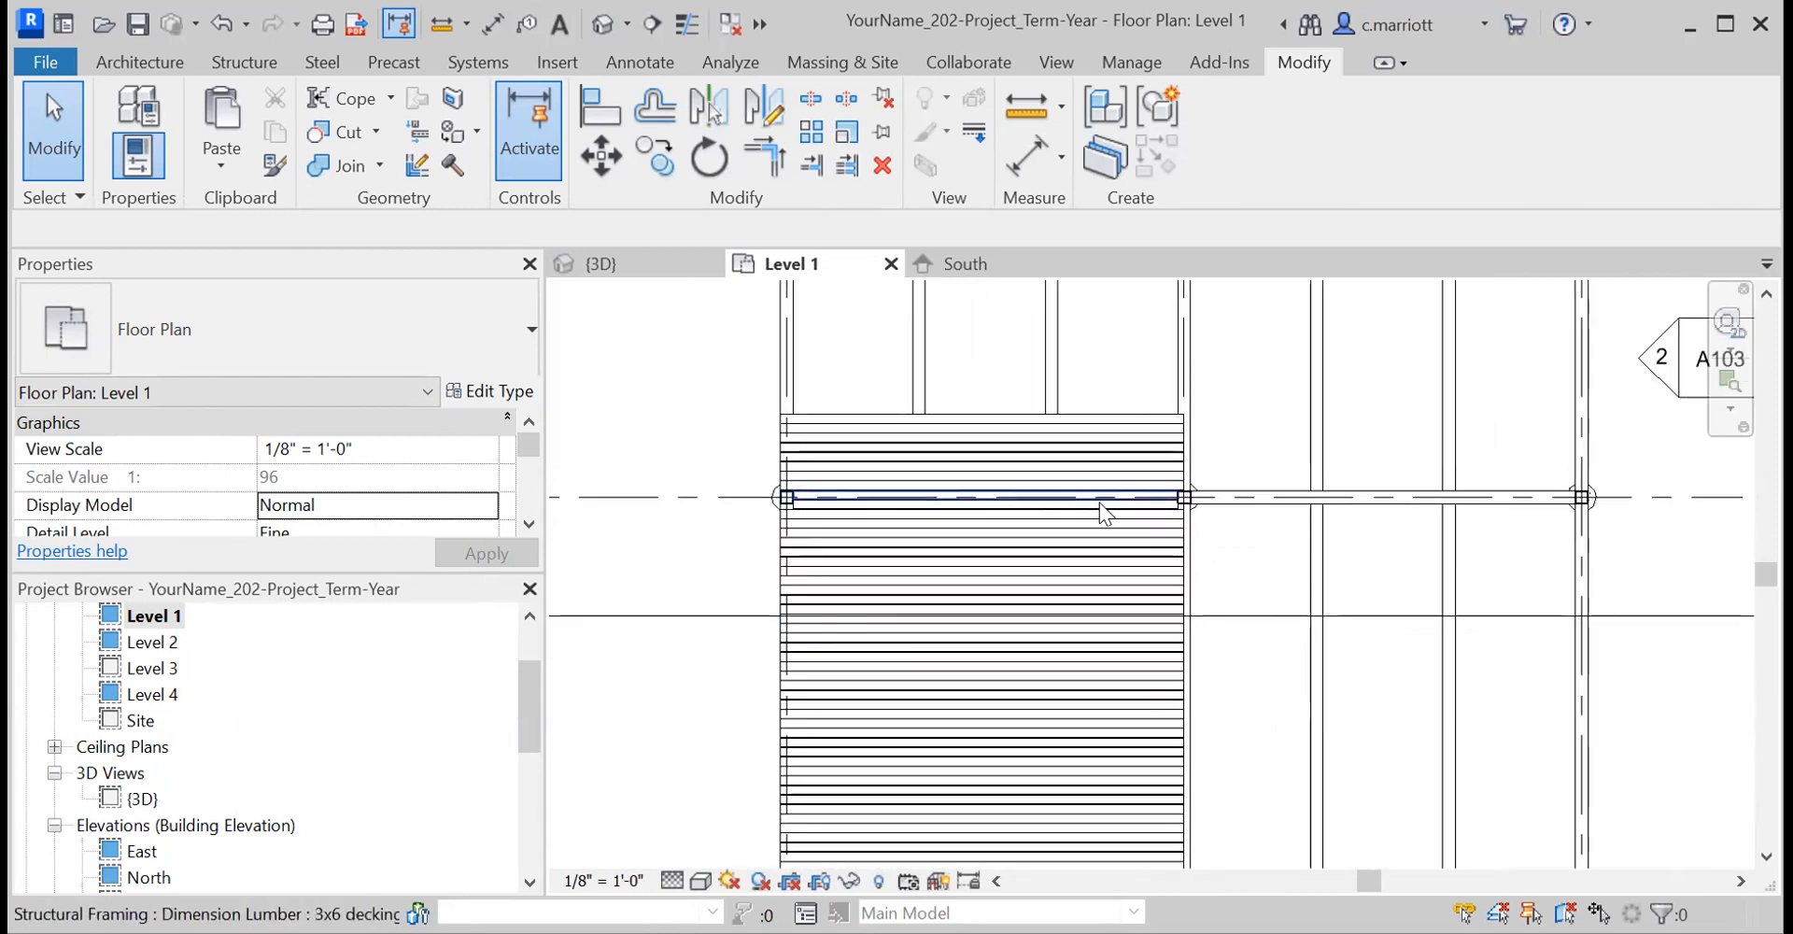
scroll(801, 516, up, 2)
scroll(801, 516, up, 2)
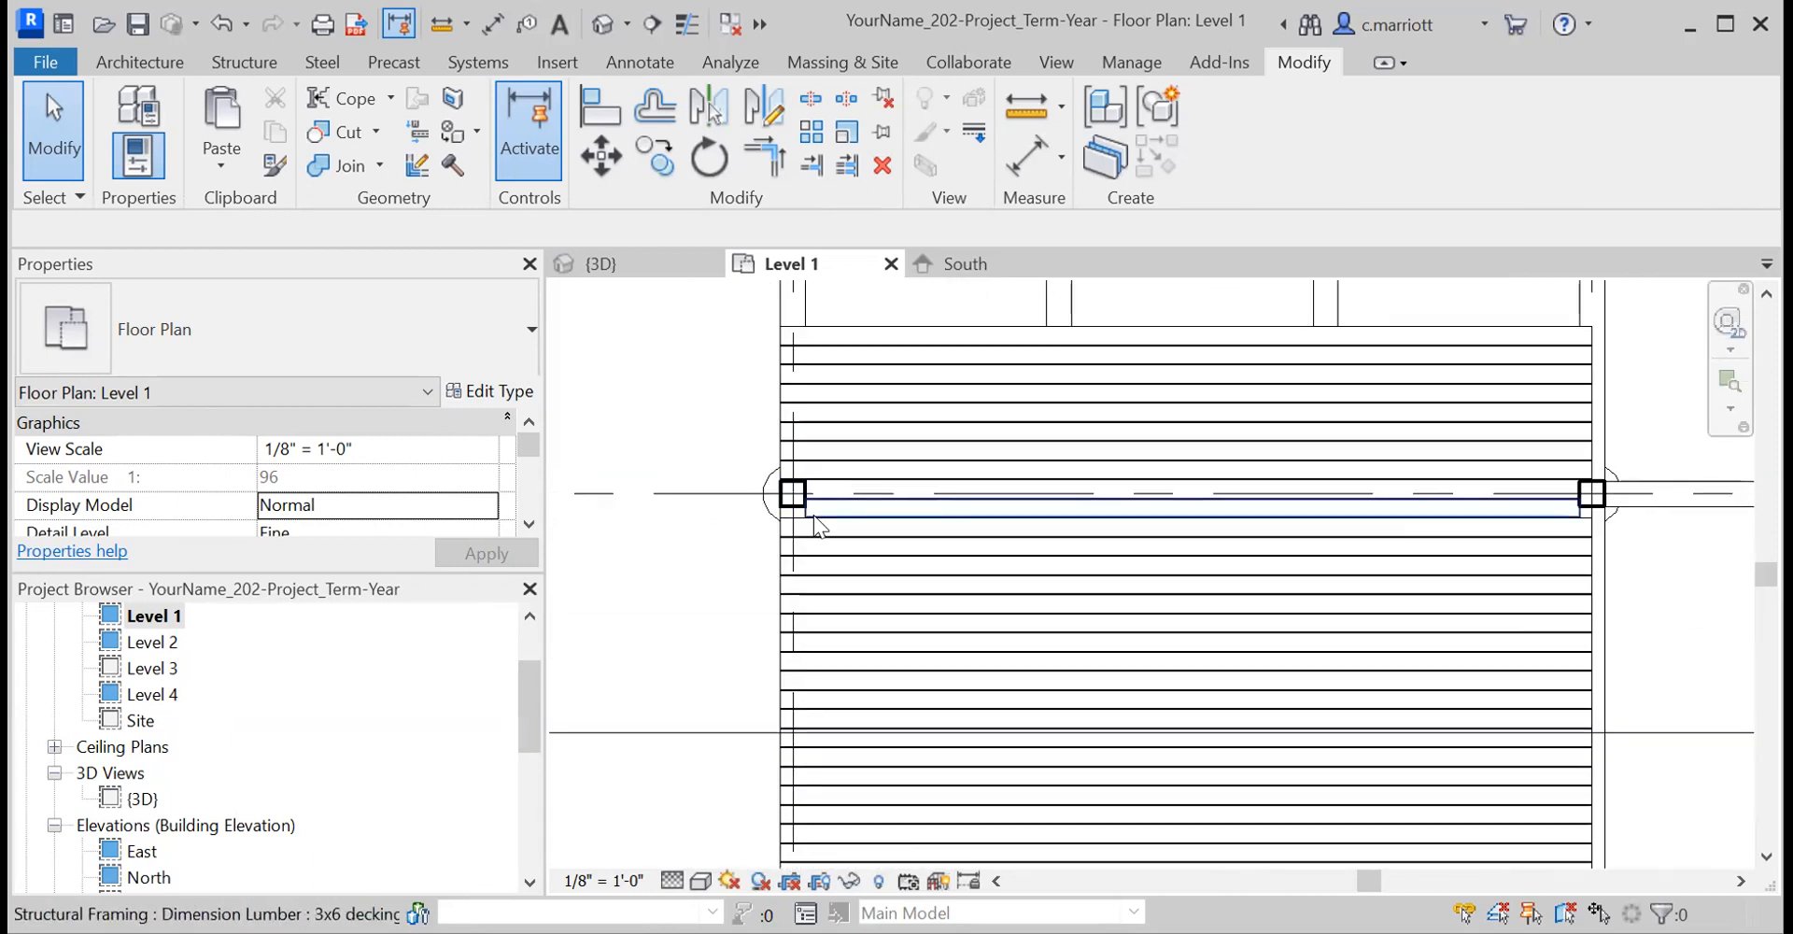
scroll(795, 557, down, 1)
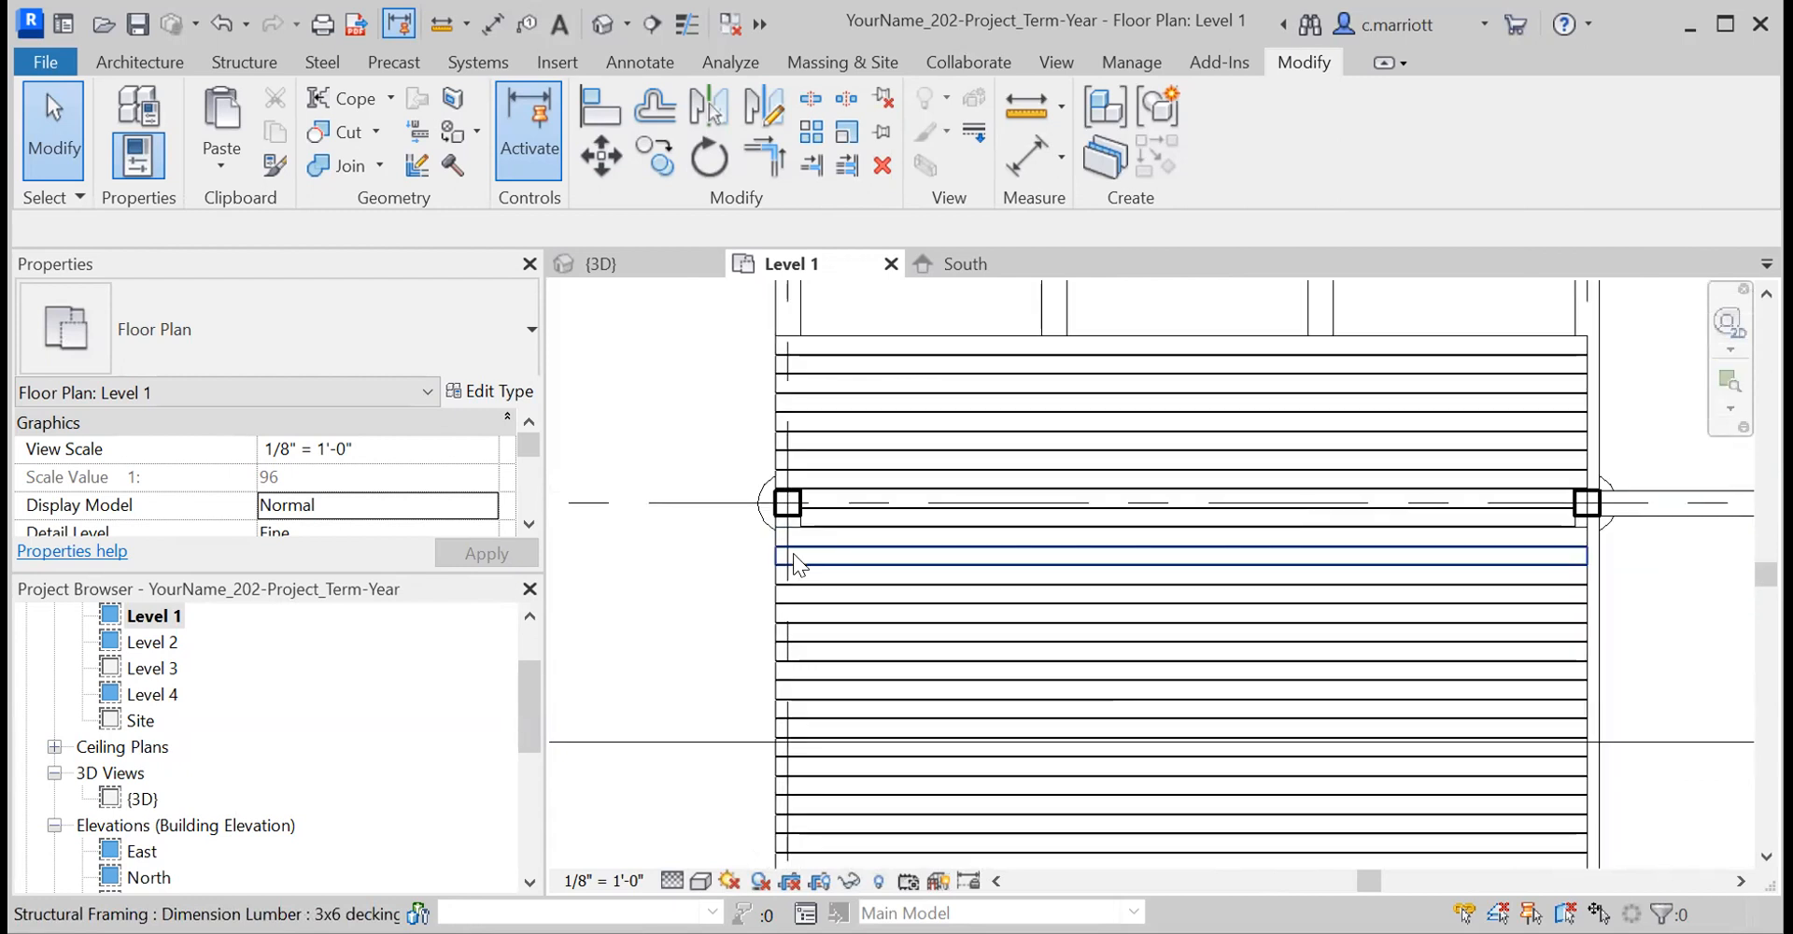
scroll(793, 553, down, 3)
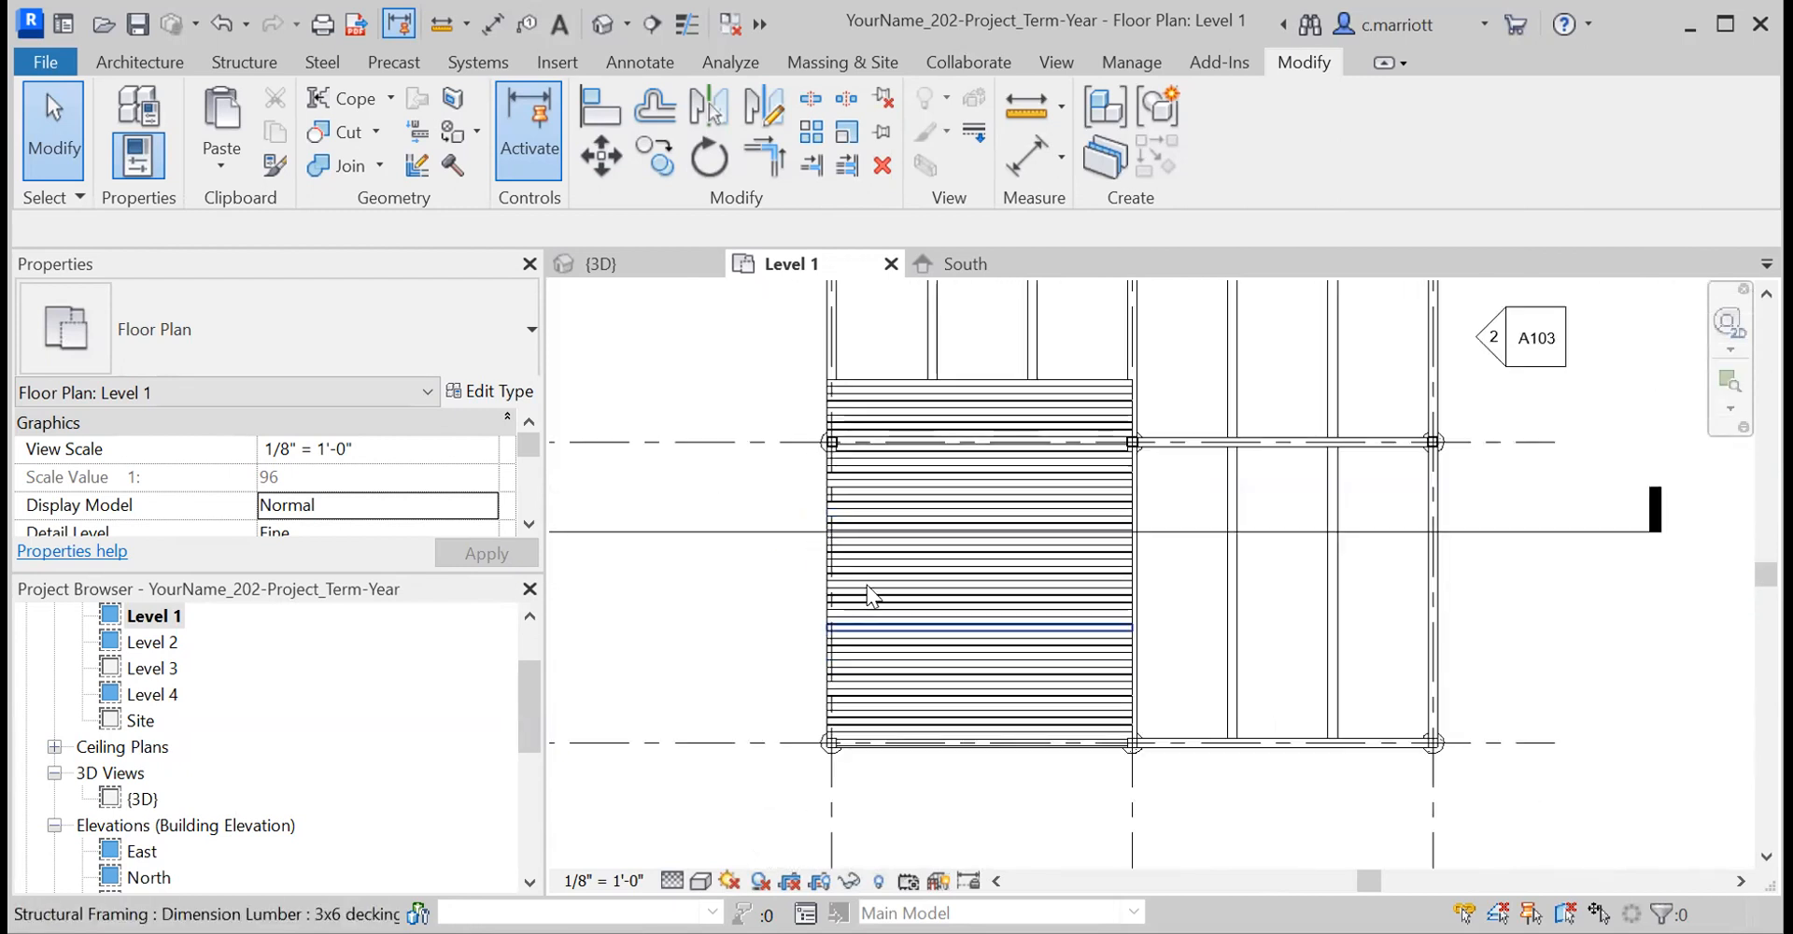
- Undo the decking array and delete both 3x6 decking boards at the southern girder
scroll(861, 601, up, 3)
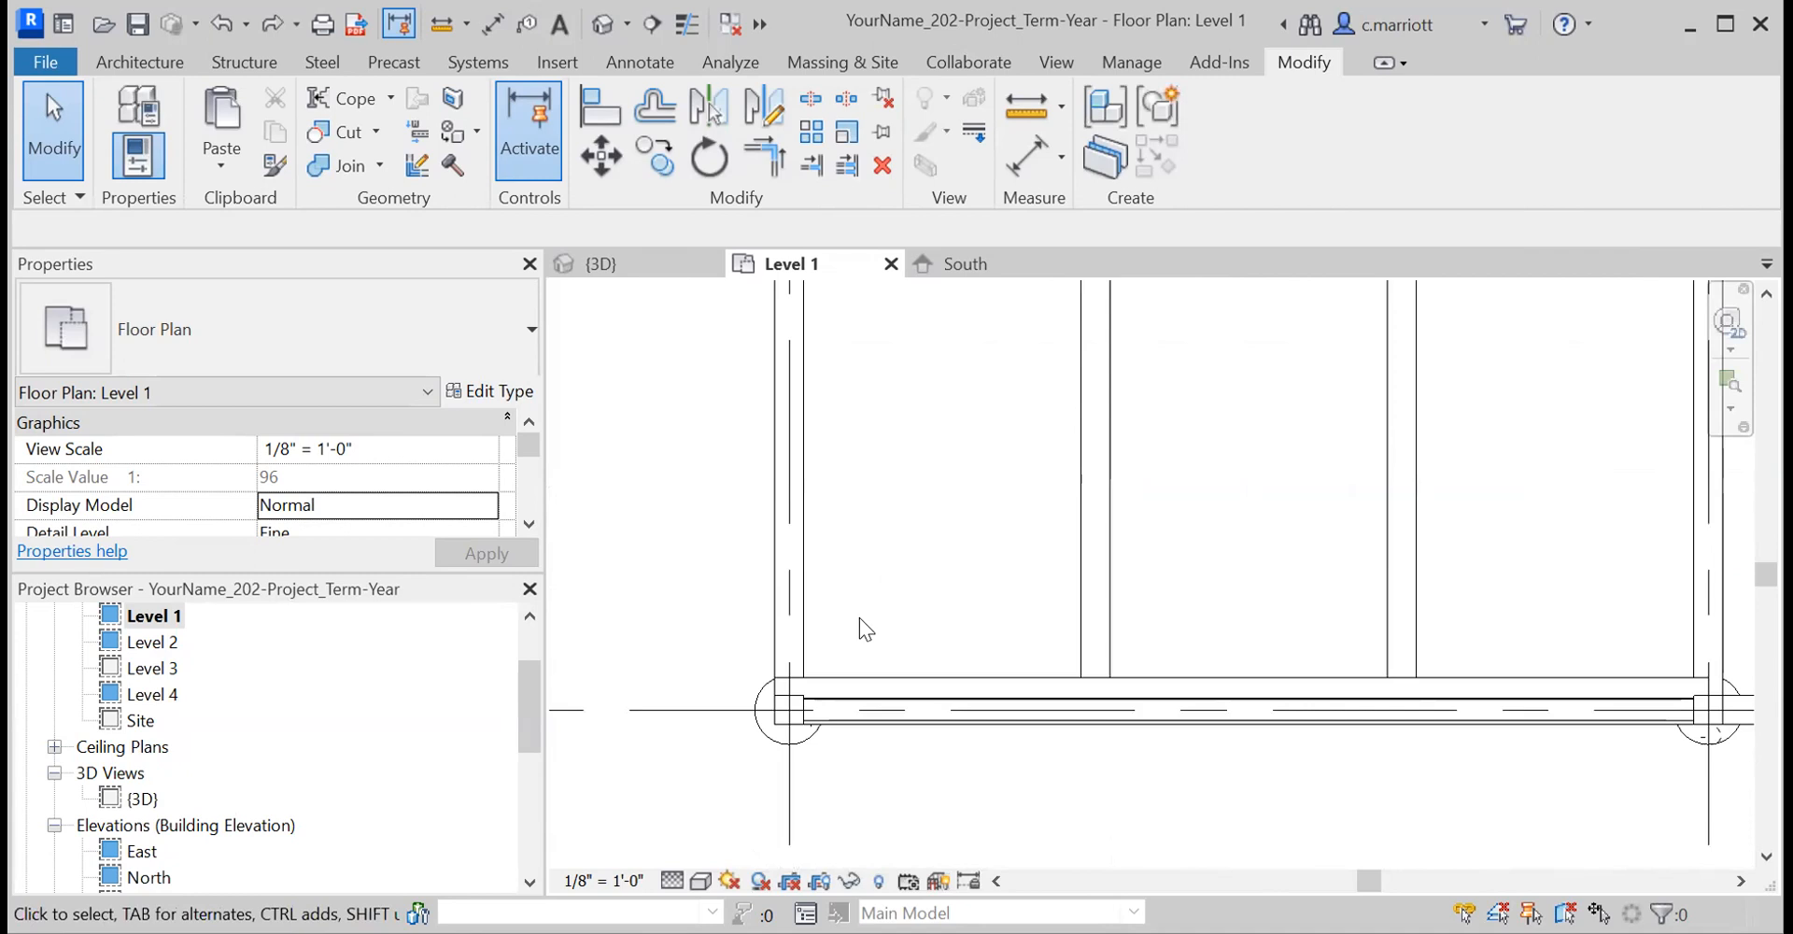
scroll(860, 618, down, 2)
click(851, 696)
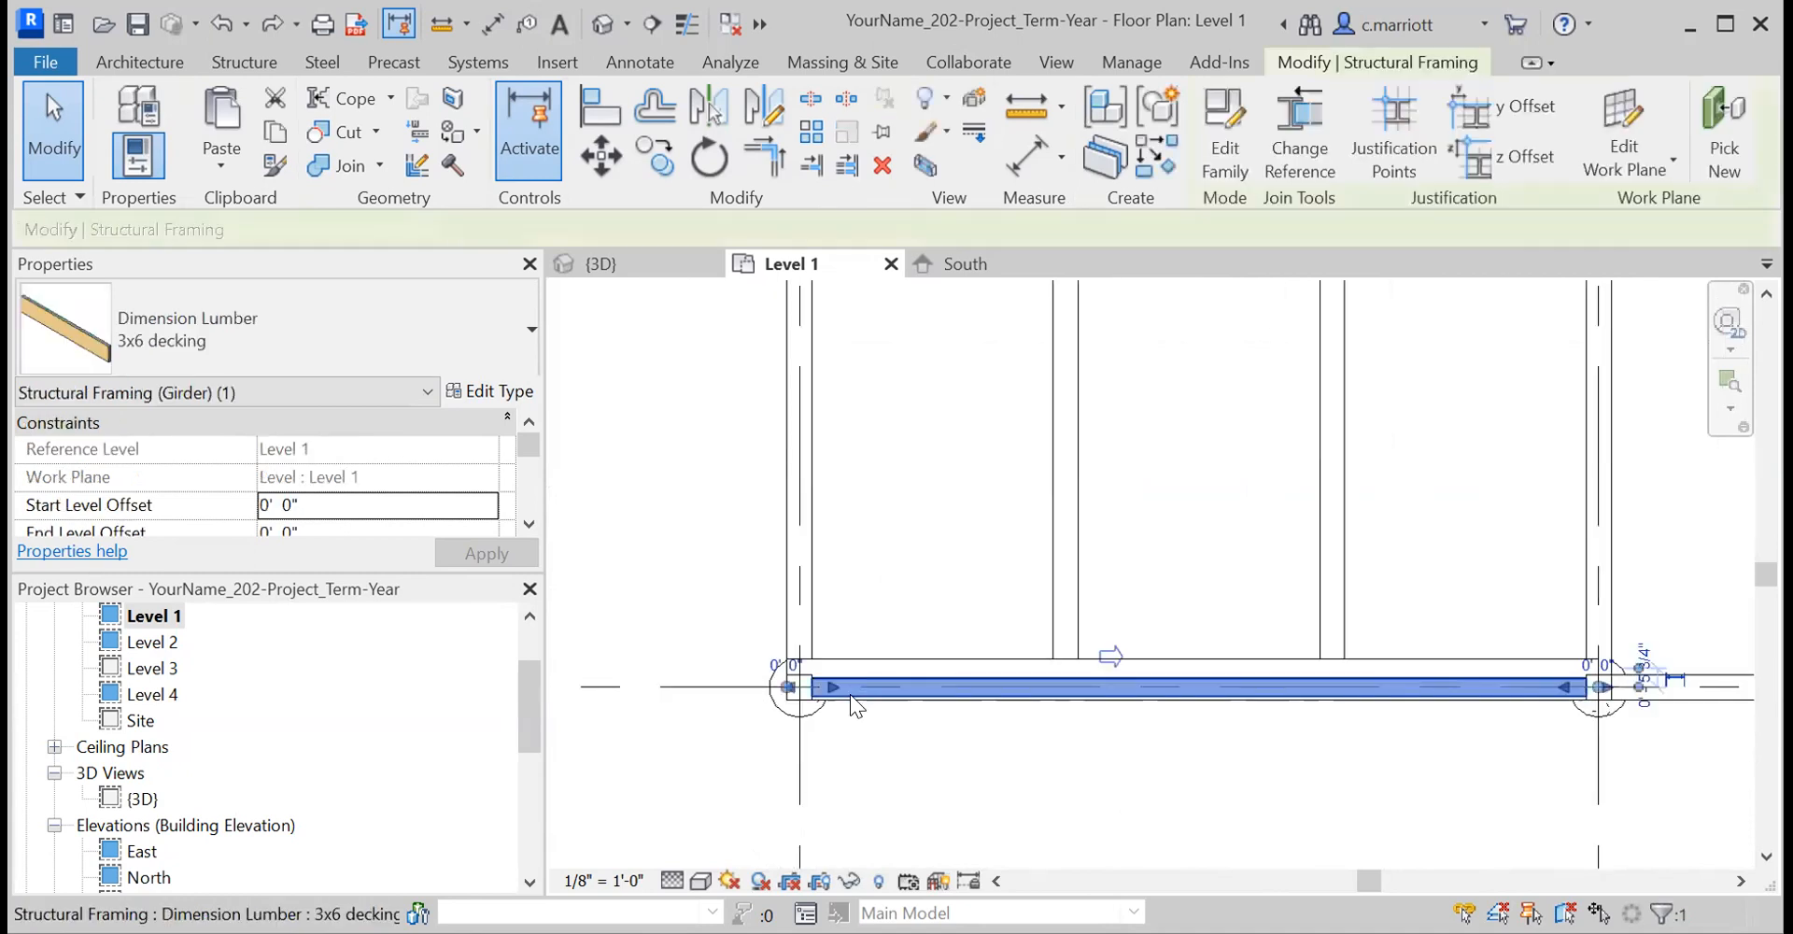
key(Escape)
scroll(897, 656, up, 2)
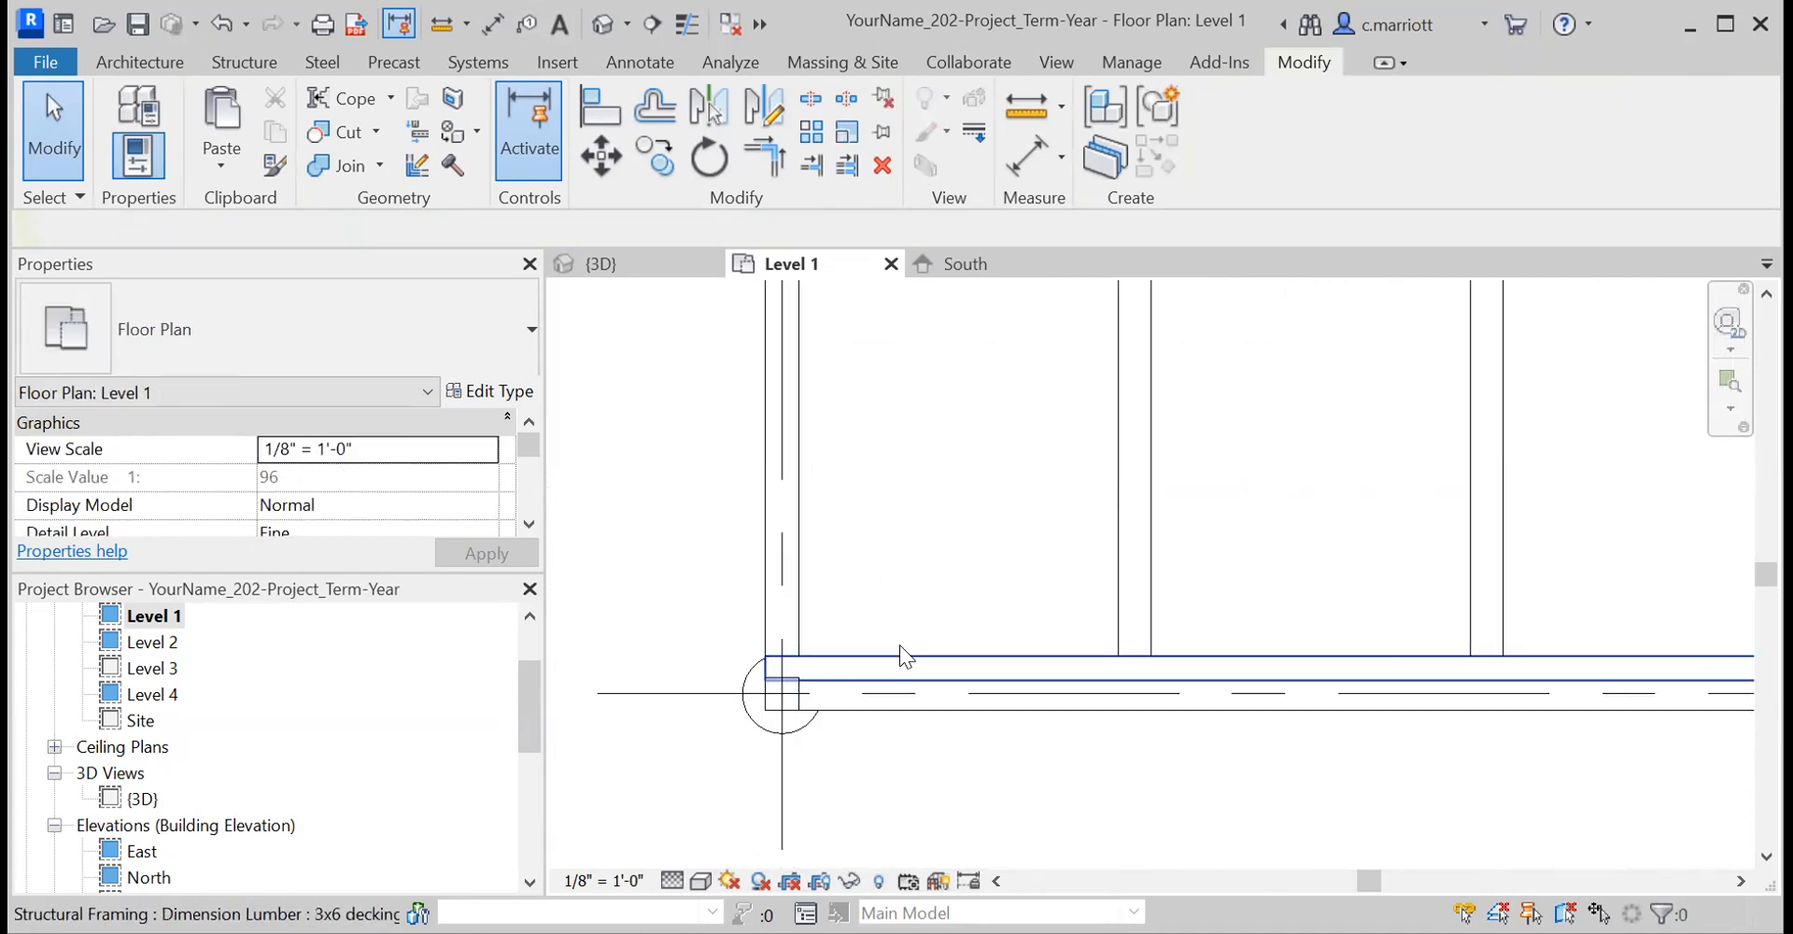
click(888, 661)
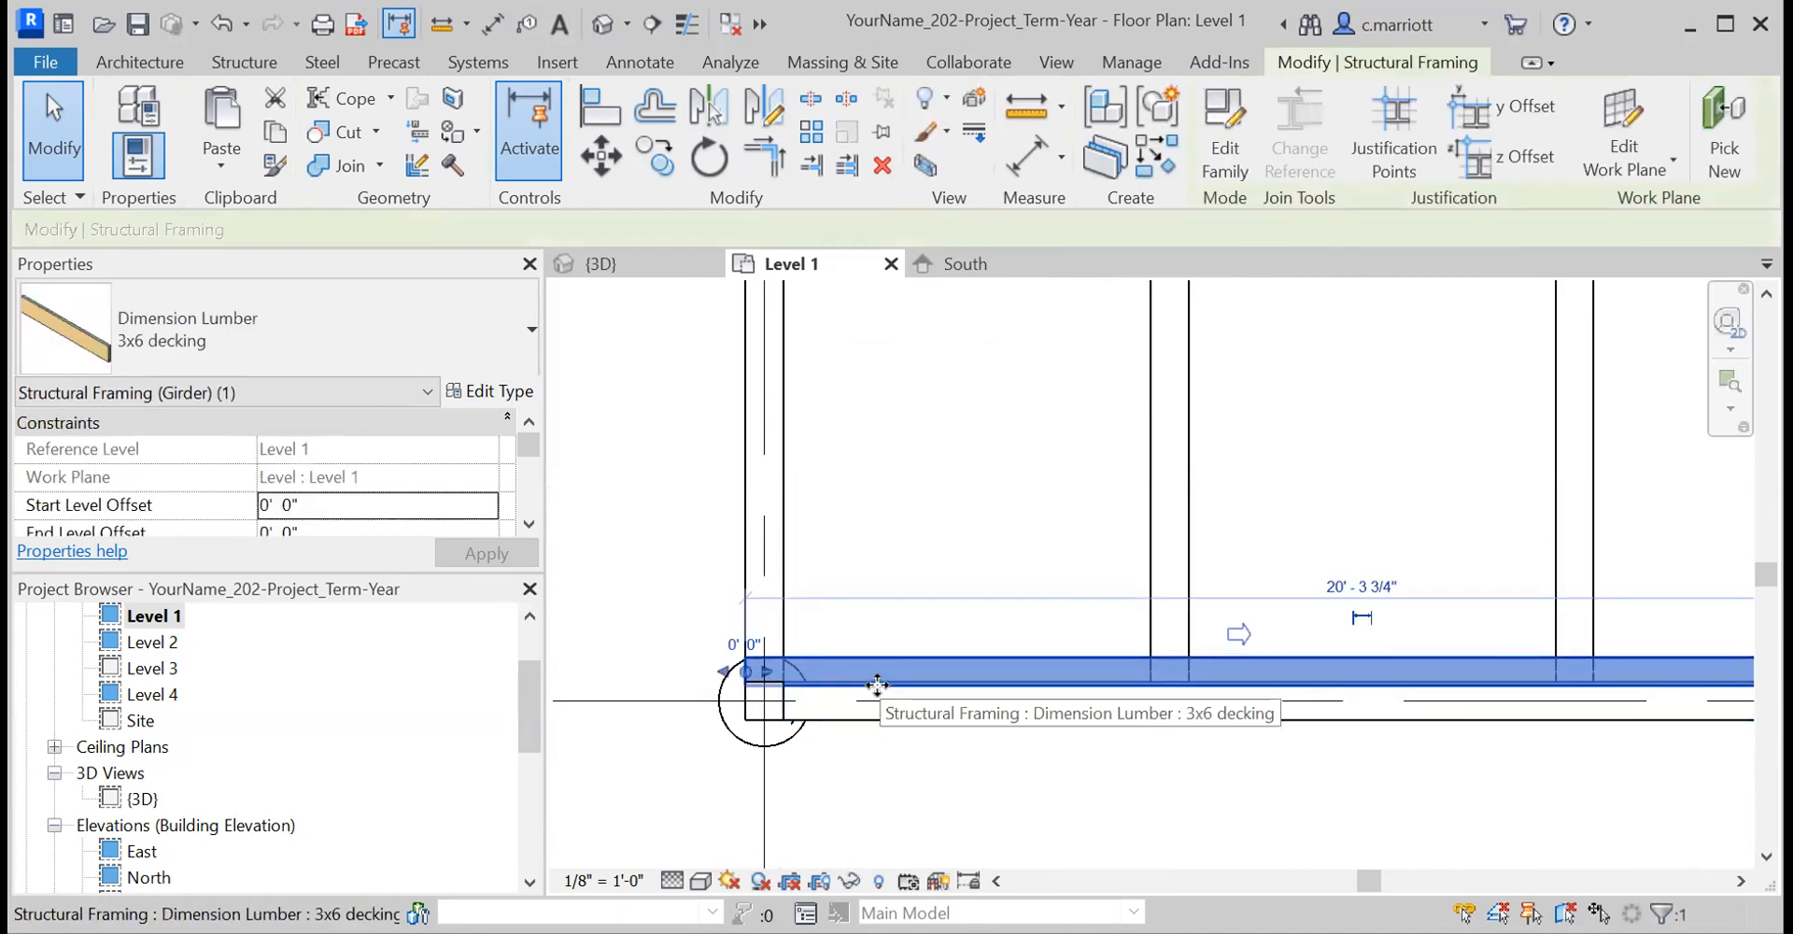
key(Delete)
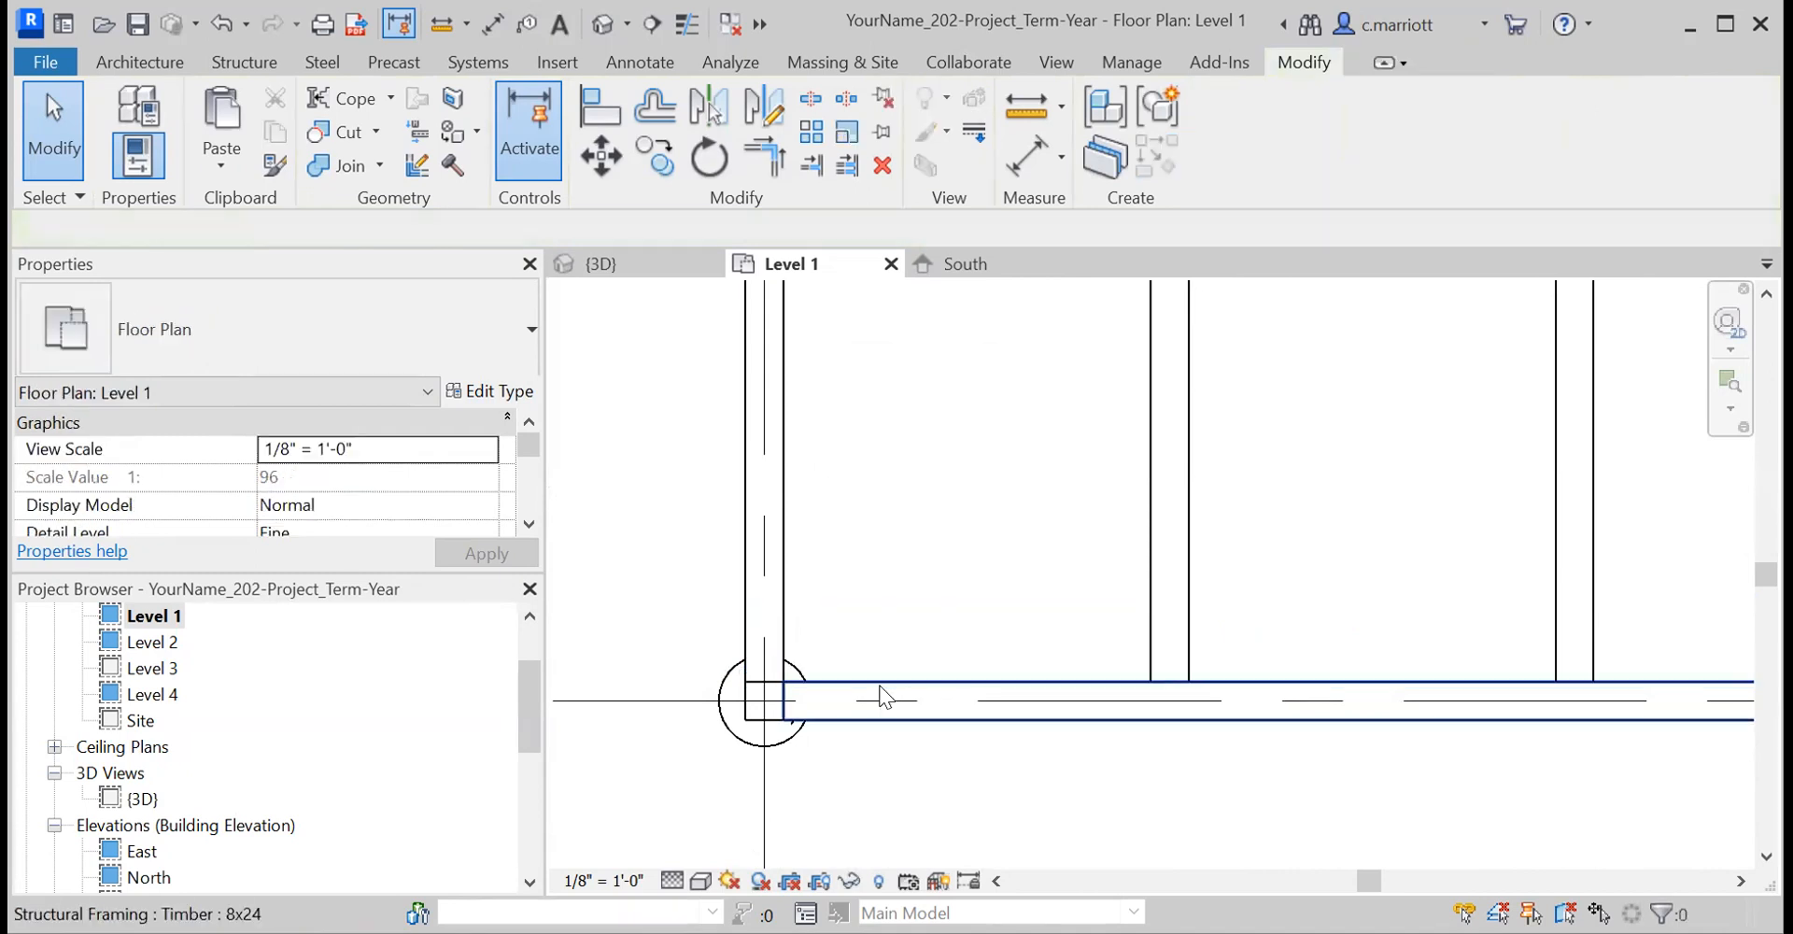
- Place a 3x6 decking board along grid B on Level 1, from the western column's midpoint to the next column's midpoint
scroll(872, 612, down, 3)
middle_drag(908, 718, 859, 584)
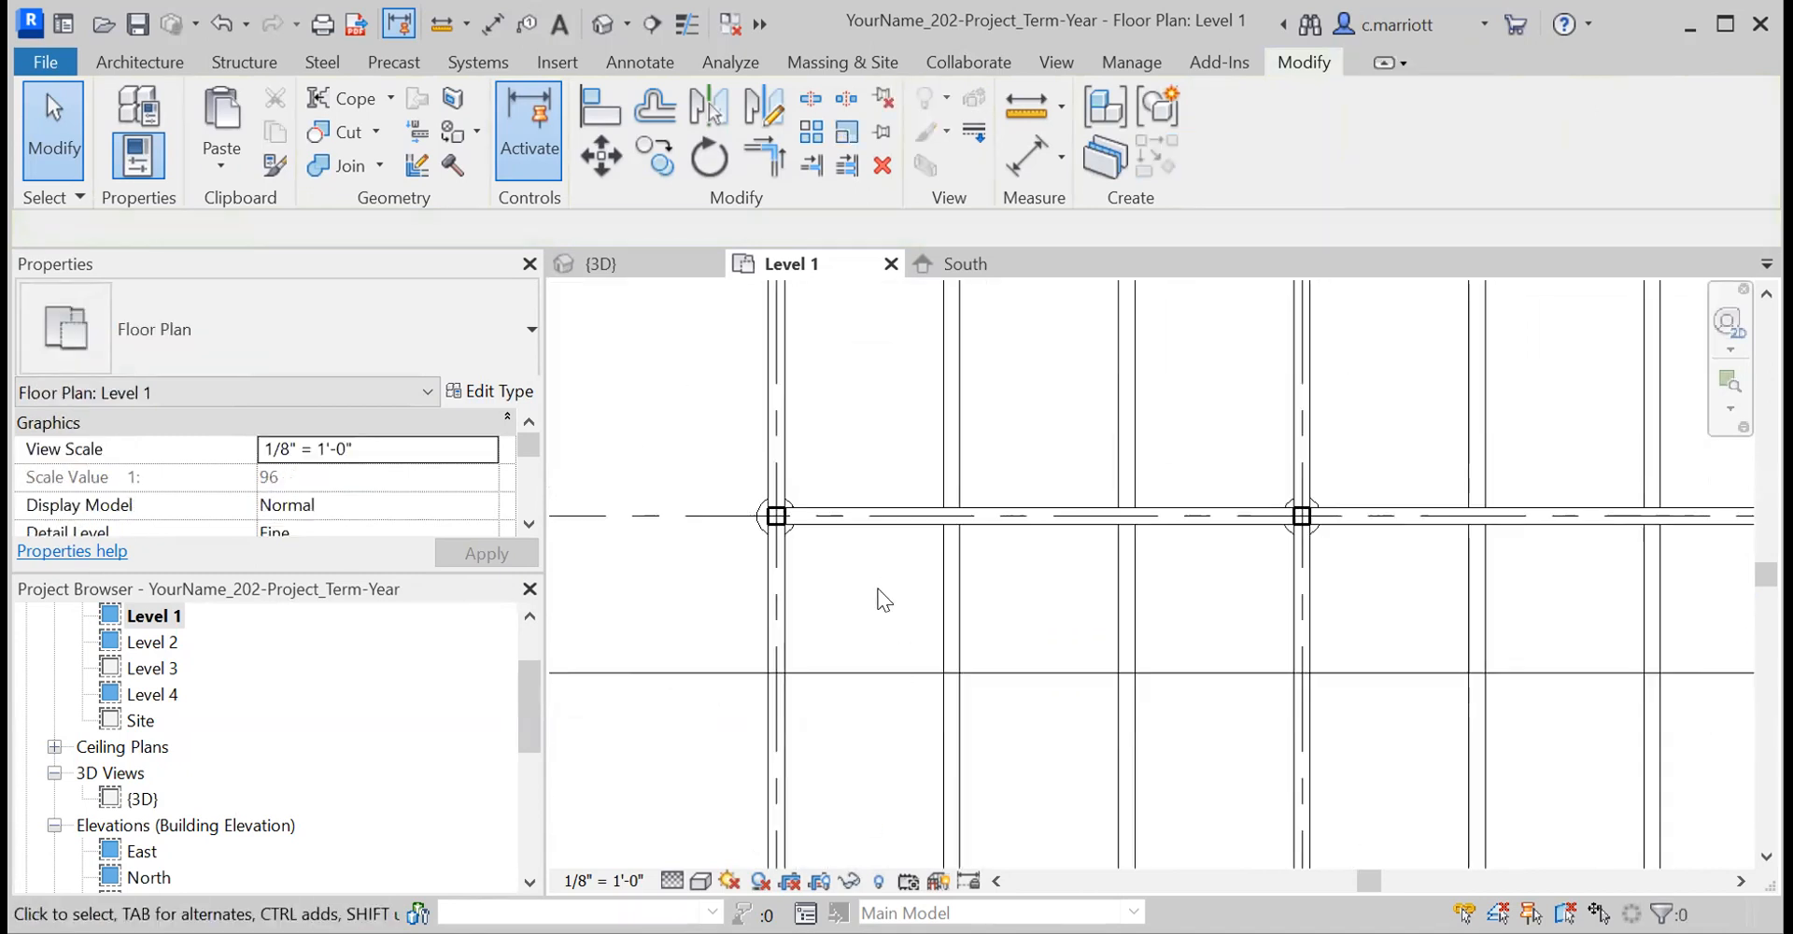
scroll(892, 621, up, 2)
middle_drag(896, 641, 865, 709)
scroll(776, 705, up, 2)
scroll(702, 700, up, 1)
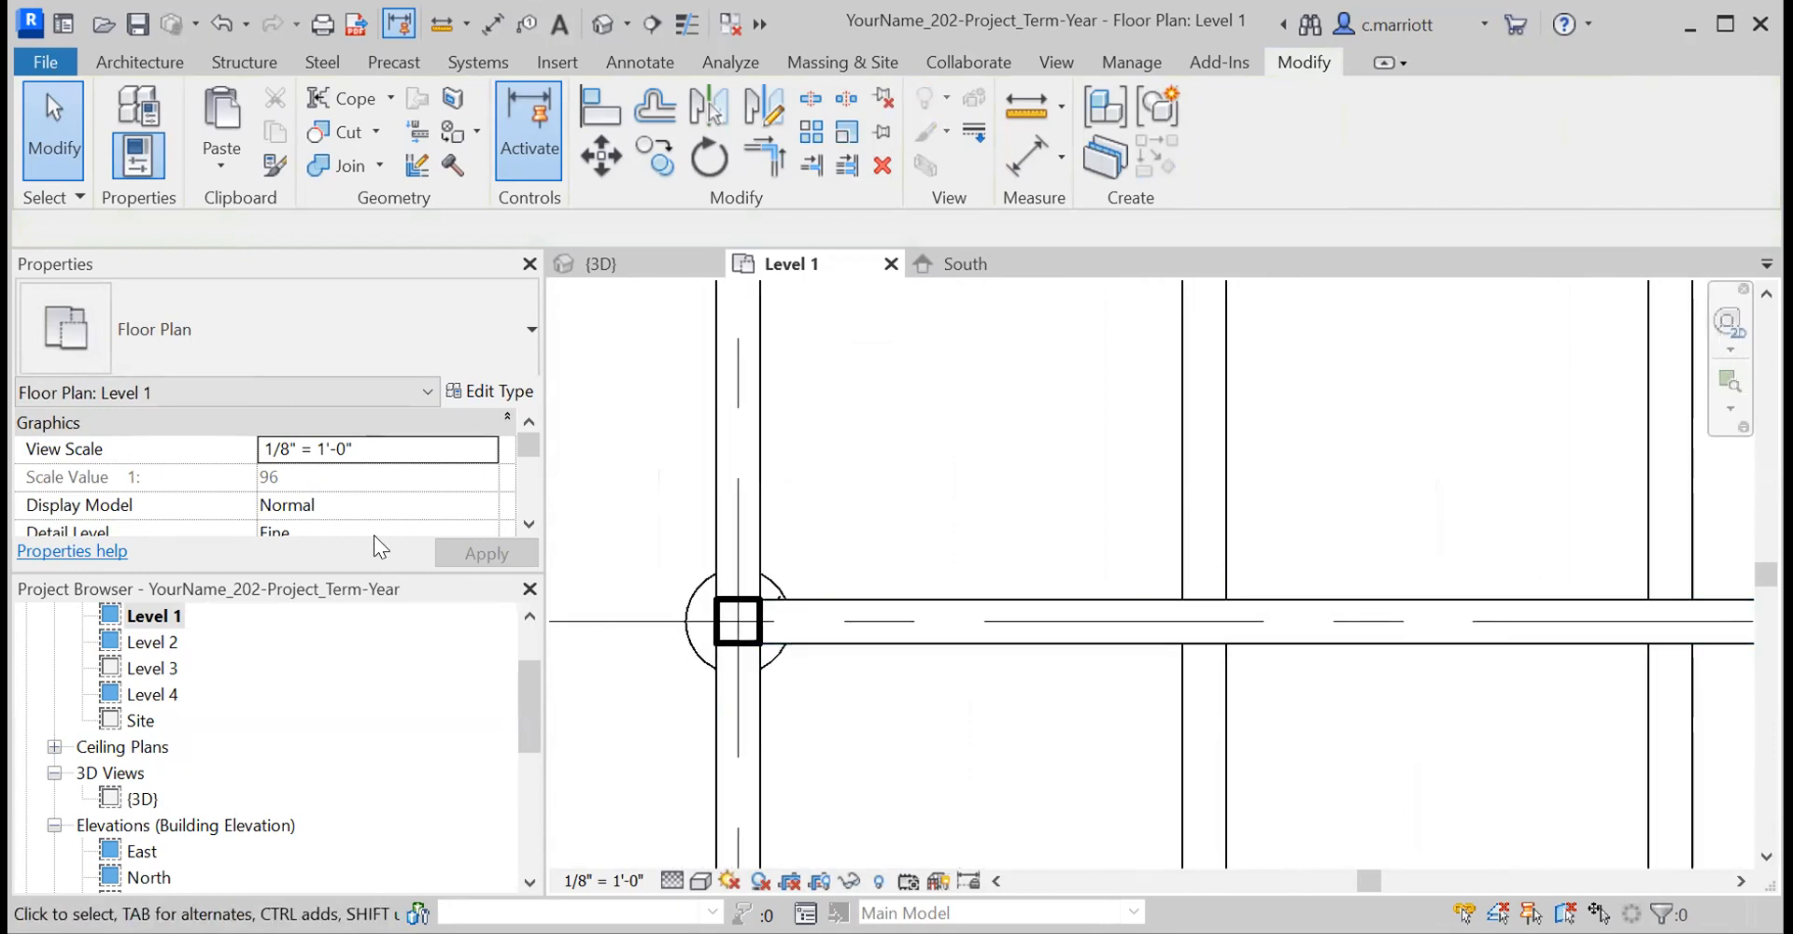
click(150, 64)
click(245, 63)
key(b)
key(m)
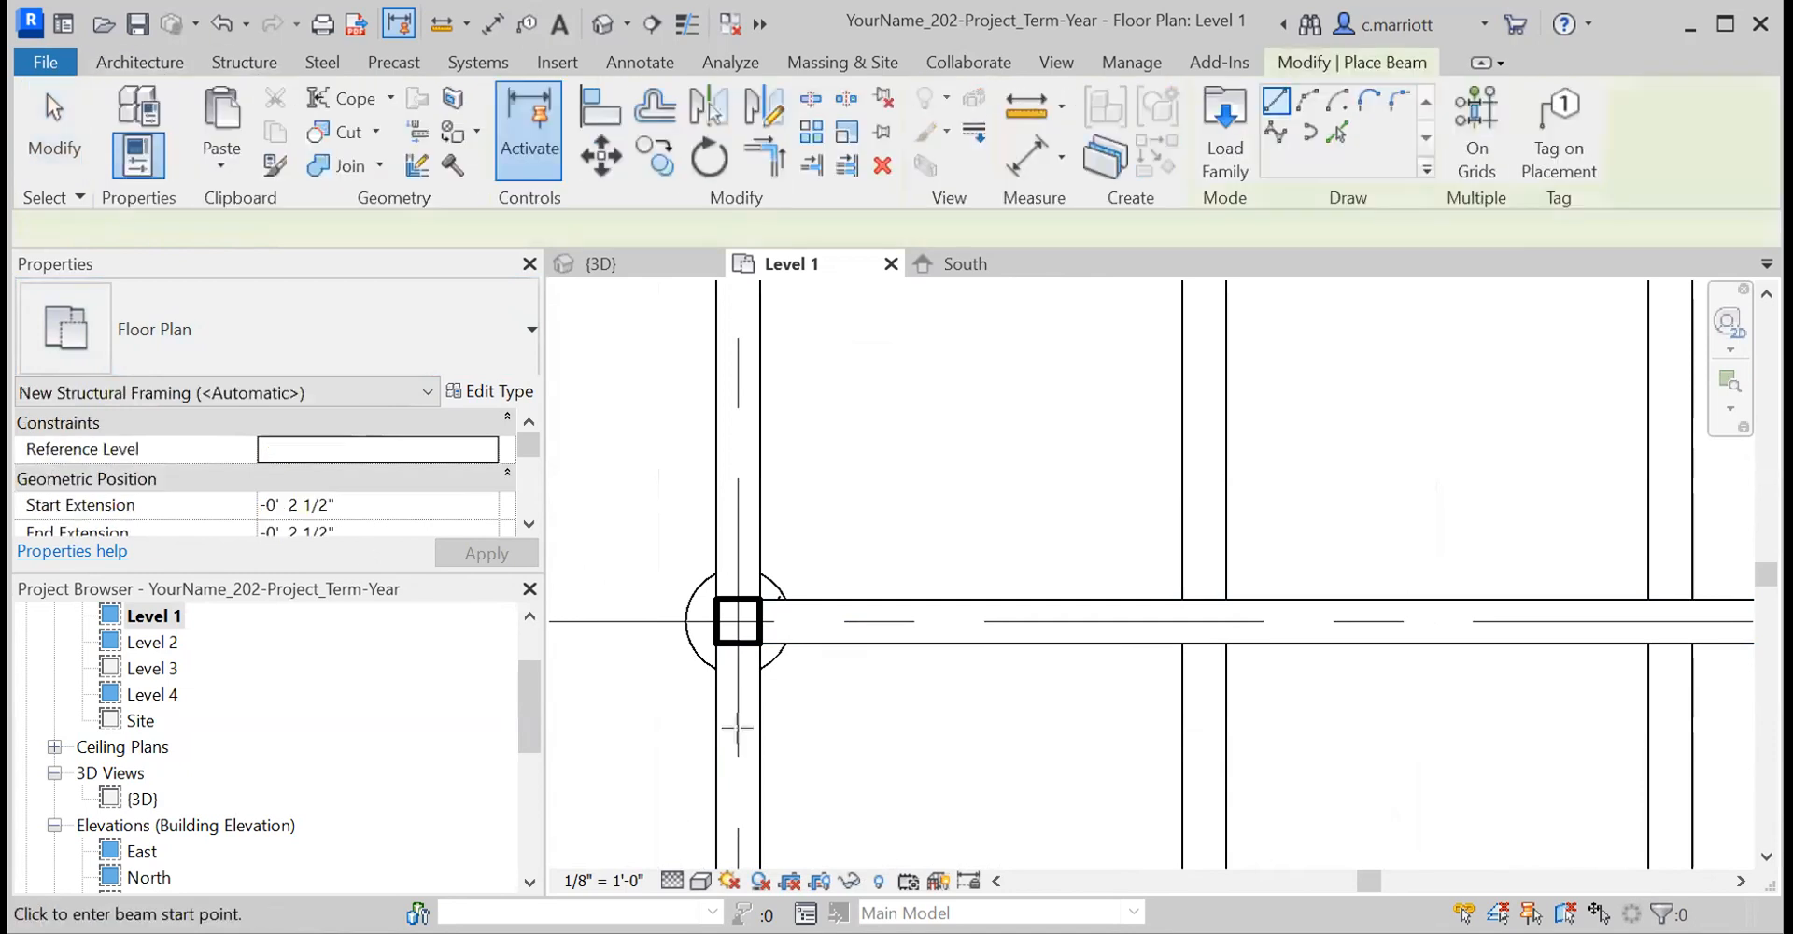
scroll(738, 728, up, 1)
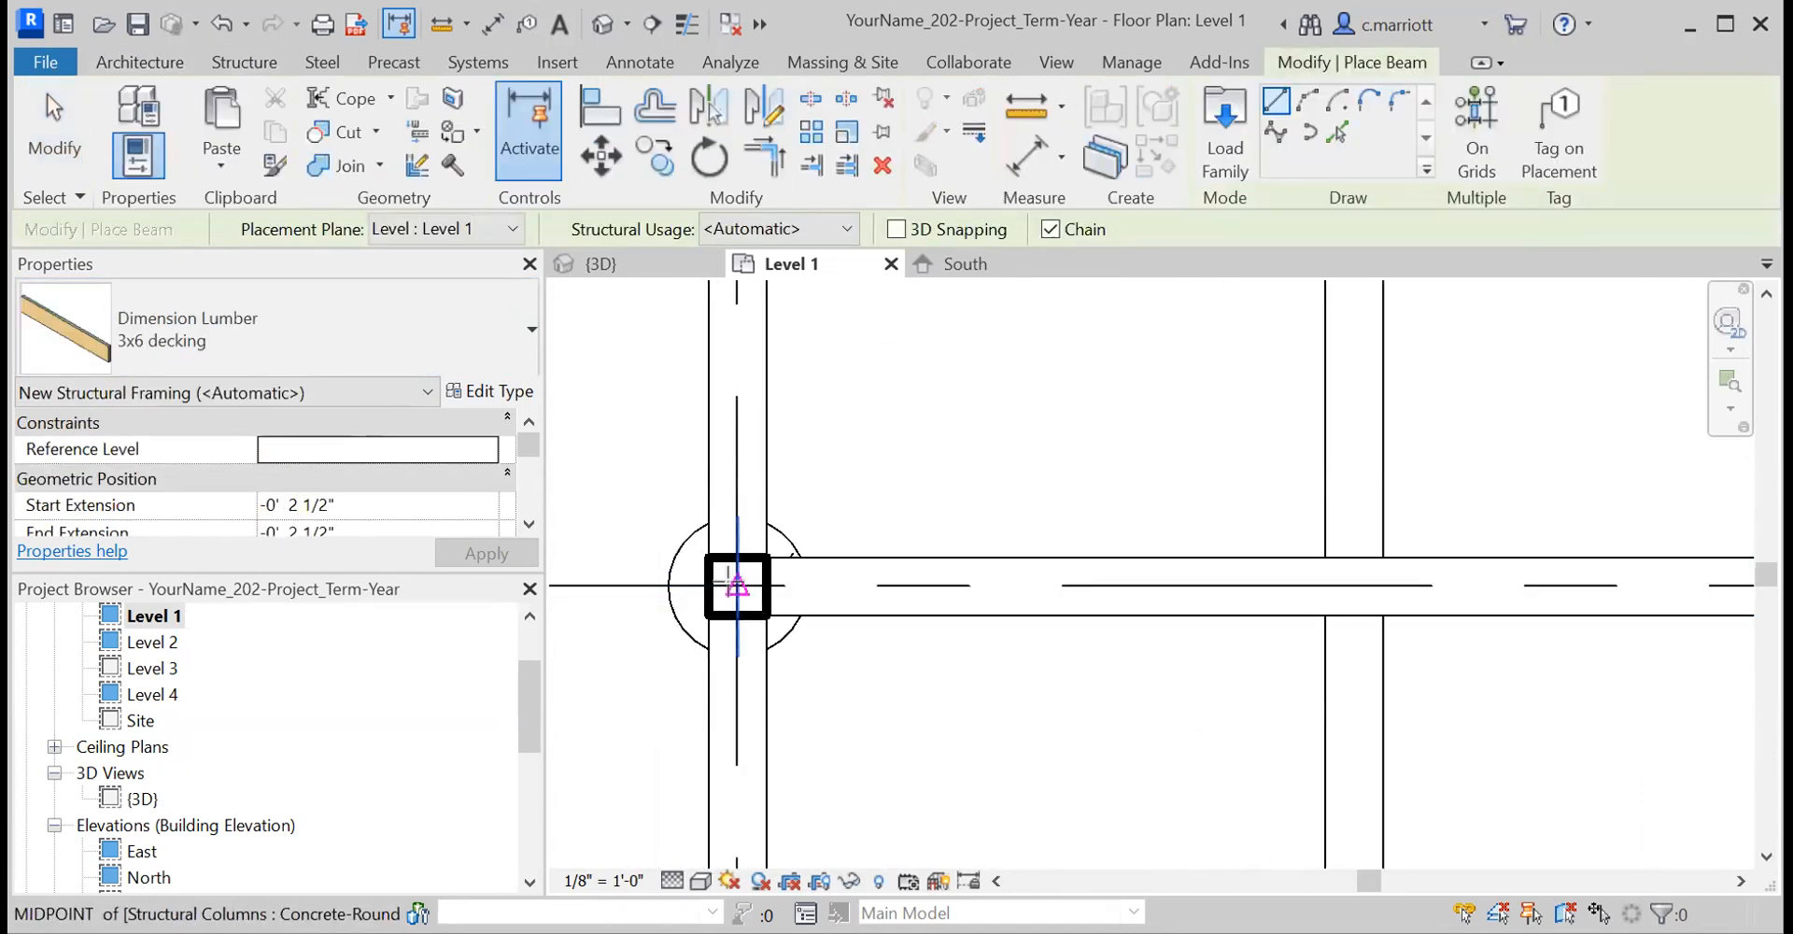
click(737, 586)
scroll(892, 644, down, 3)
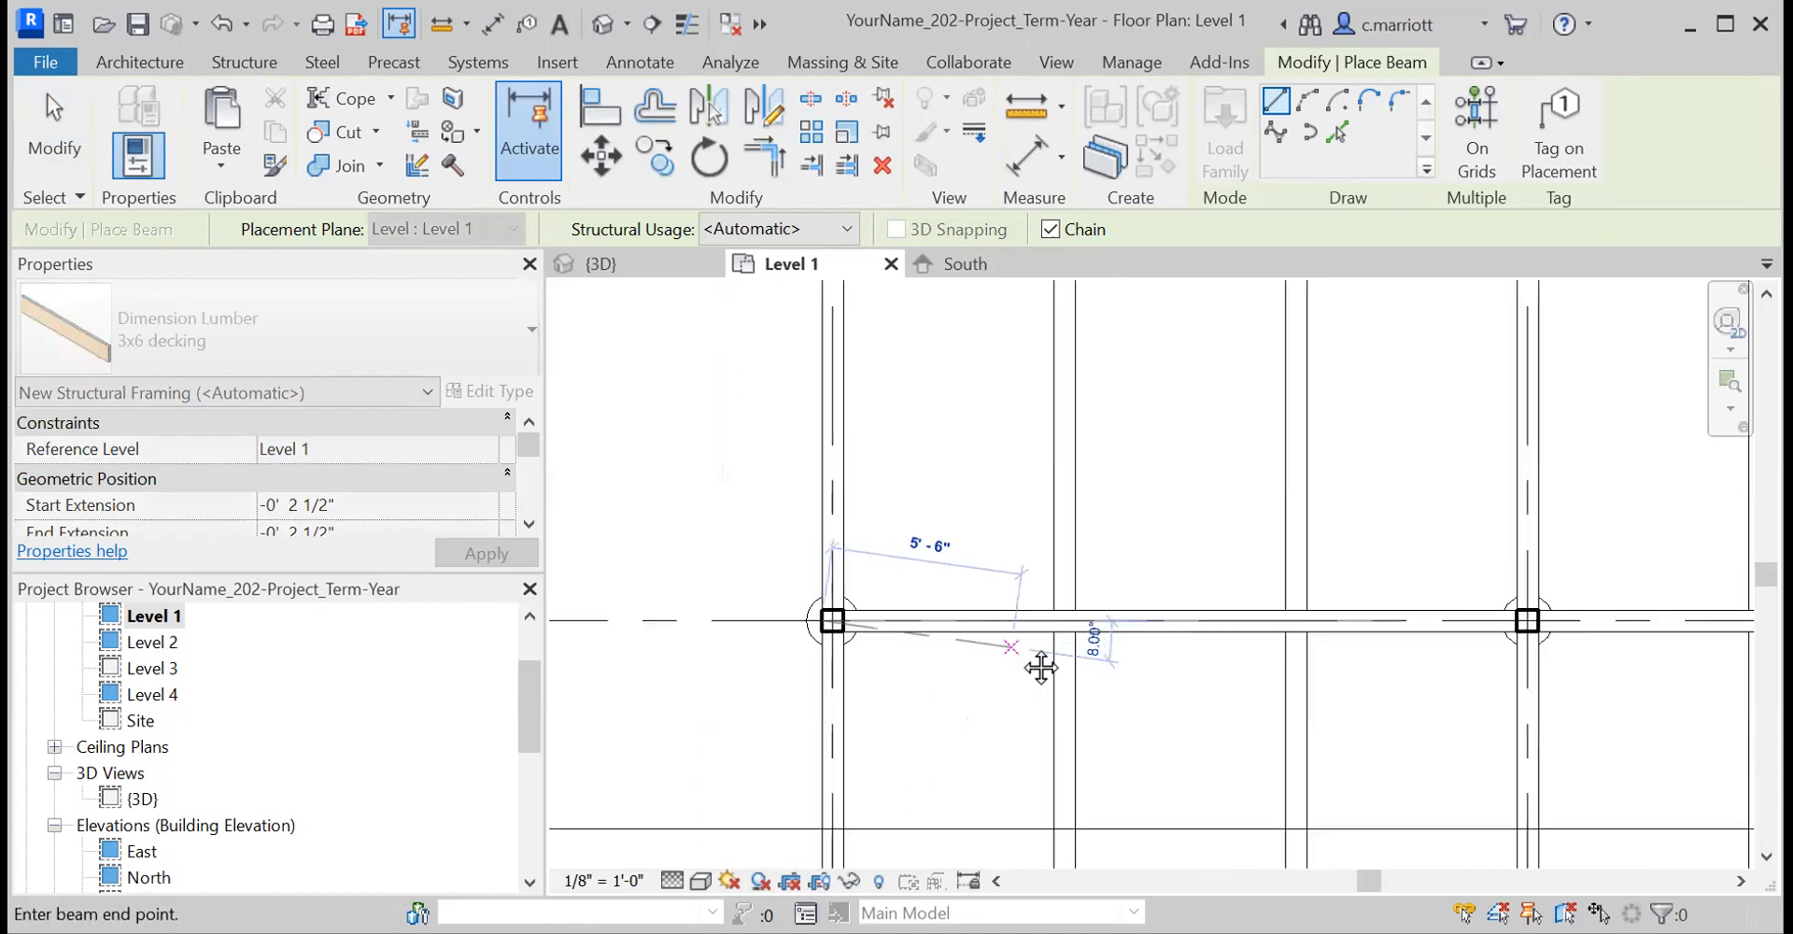
middle_drag(1042, 668, 723, 675)
scroll(1224, 637, up, 4)
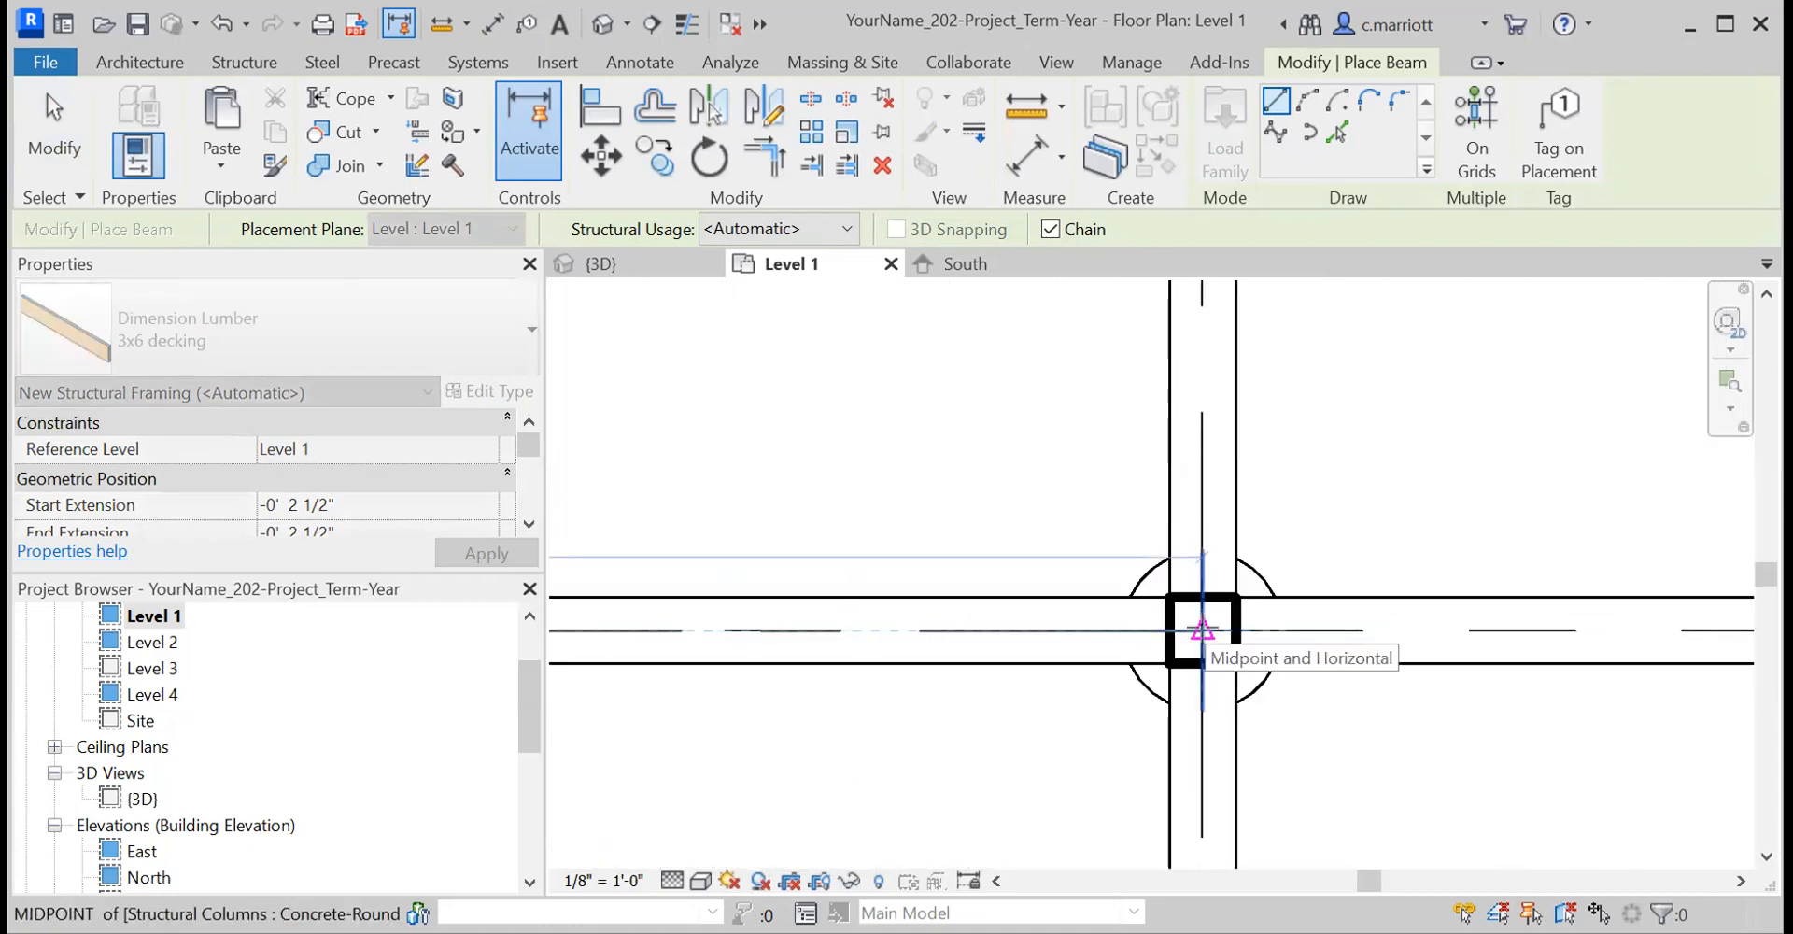
click(1203, 631)
key(Escape)
key(Escape)
- Extend the eastern end of the grid B decking board to the centre of the column there
click(1174, 640)
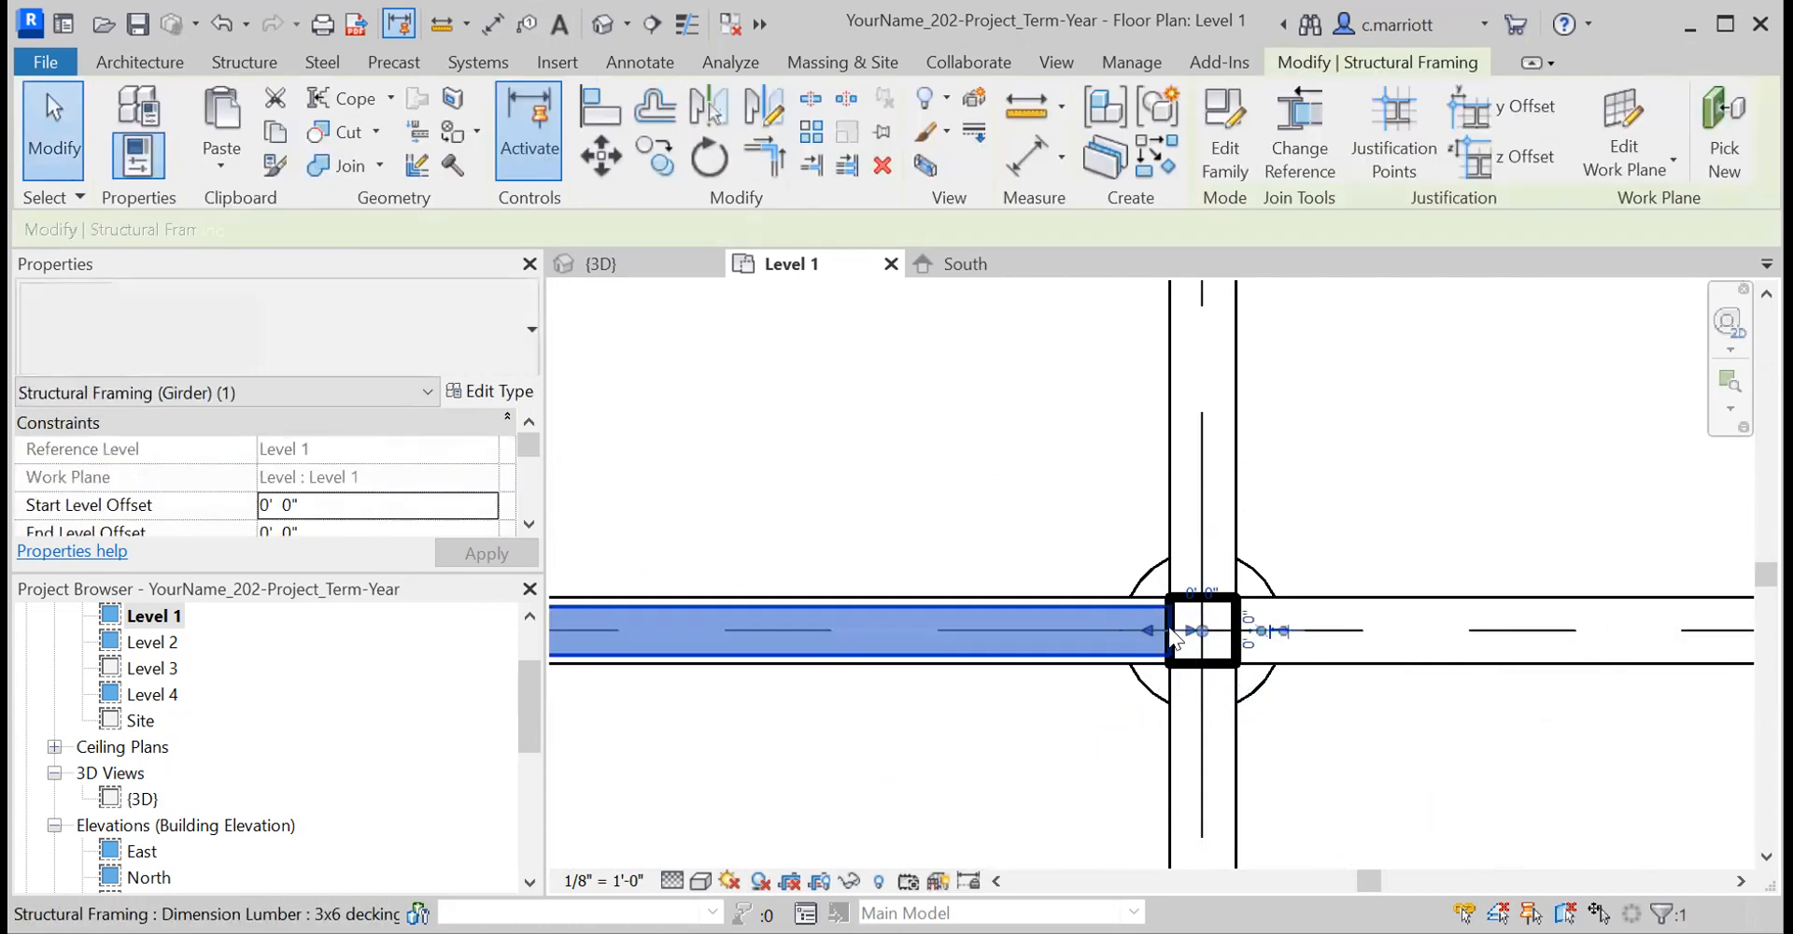
scroll(1182, 635, up, 4)
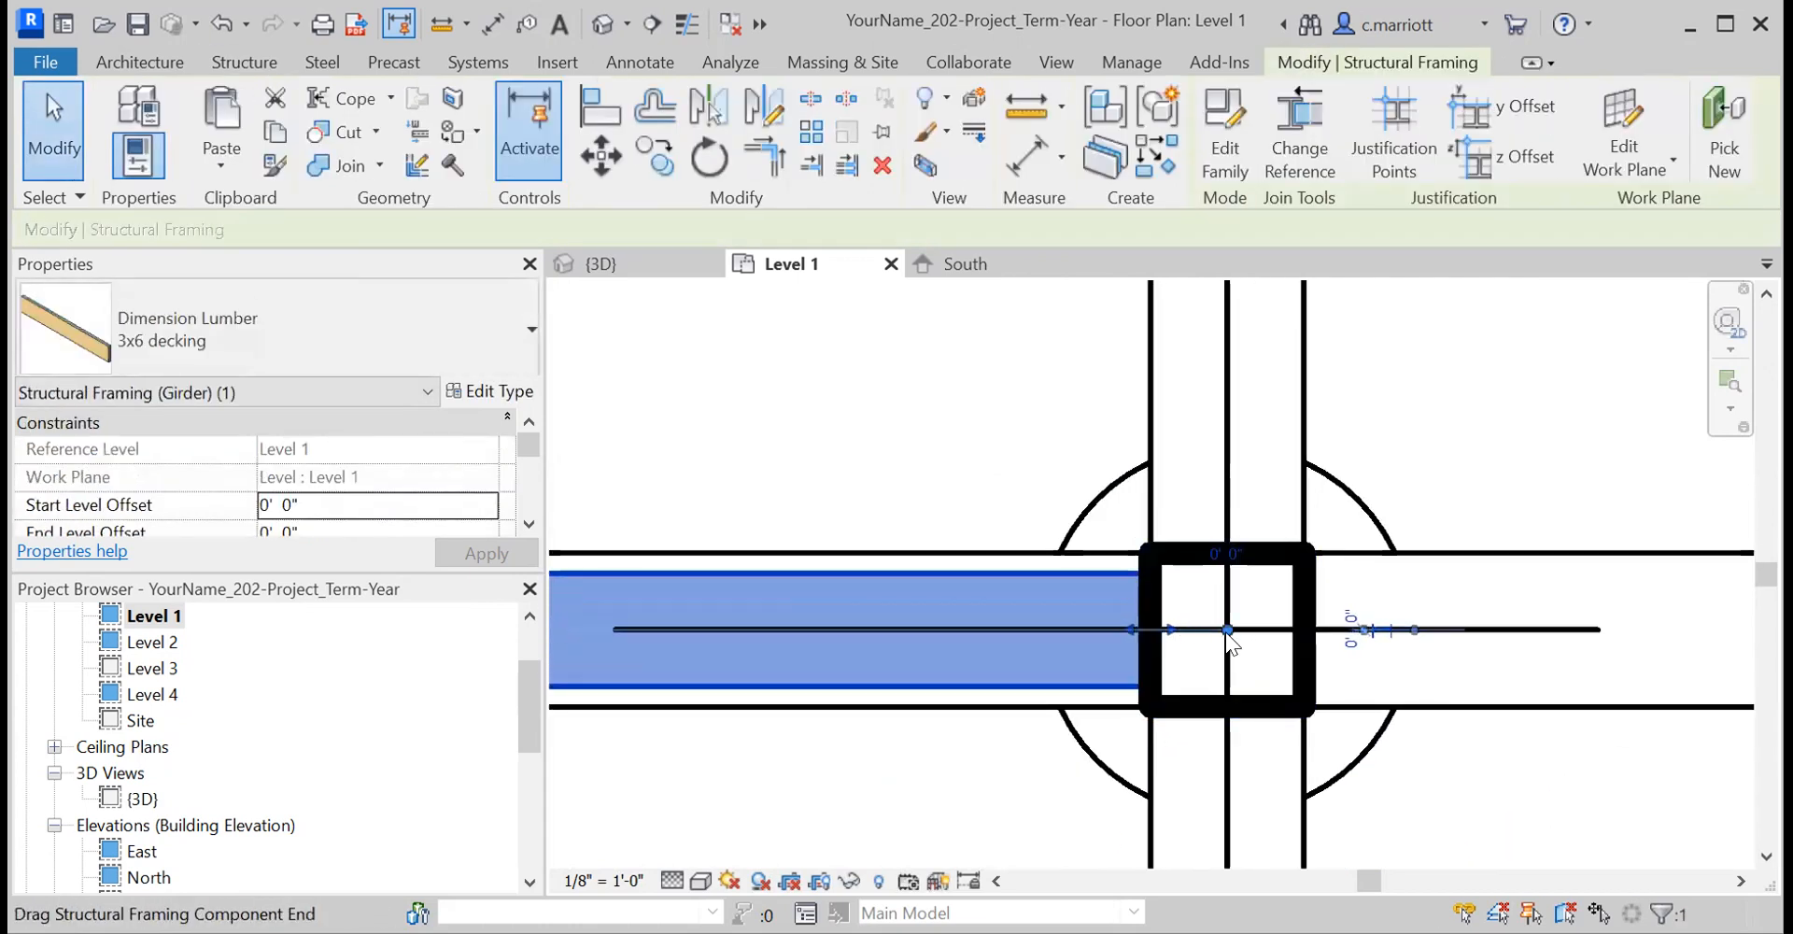
drag(1169, 633, 1236, 639)
key(Escape)
click(1081, 692)
key(Escape)
- Extend the decking board's western end to the outer face of the western grid B column
scroll(1053, 704, down, 5)
middle_drag(963, 727, 1439, 650)
middle_drag(777, 665, 966, 705)
scroll(876, 620, up, 3)
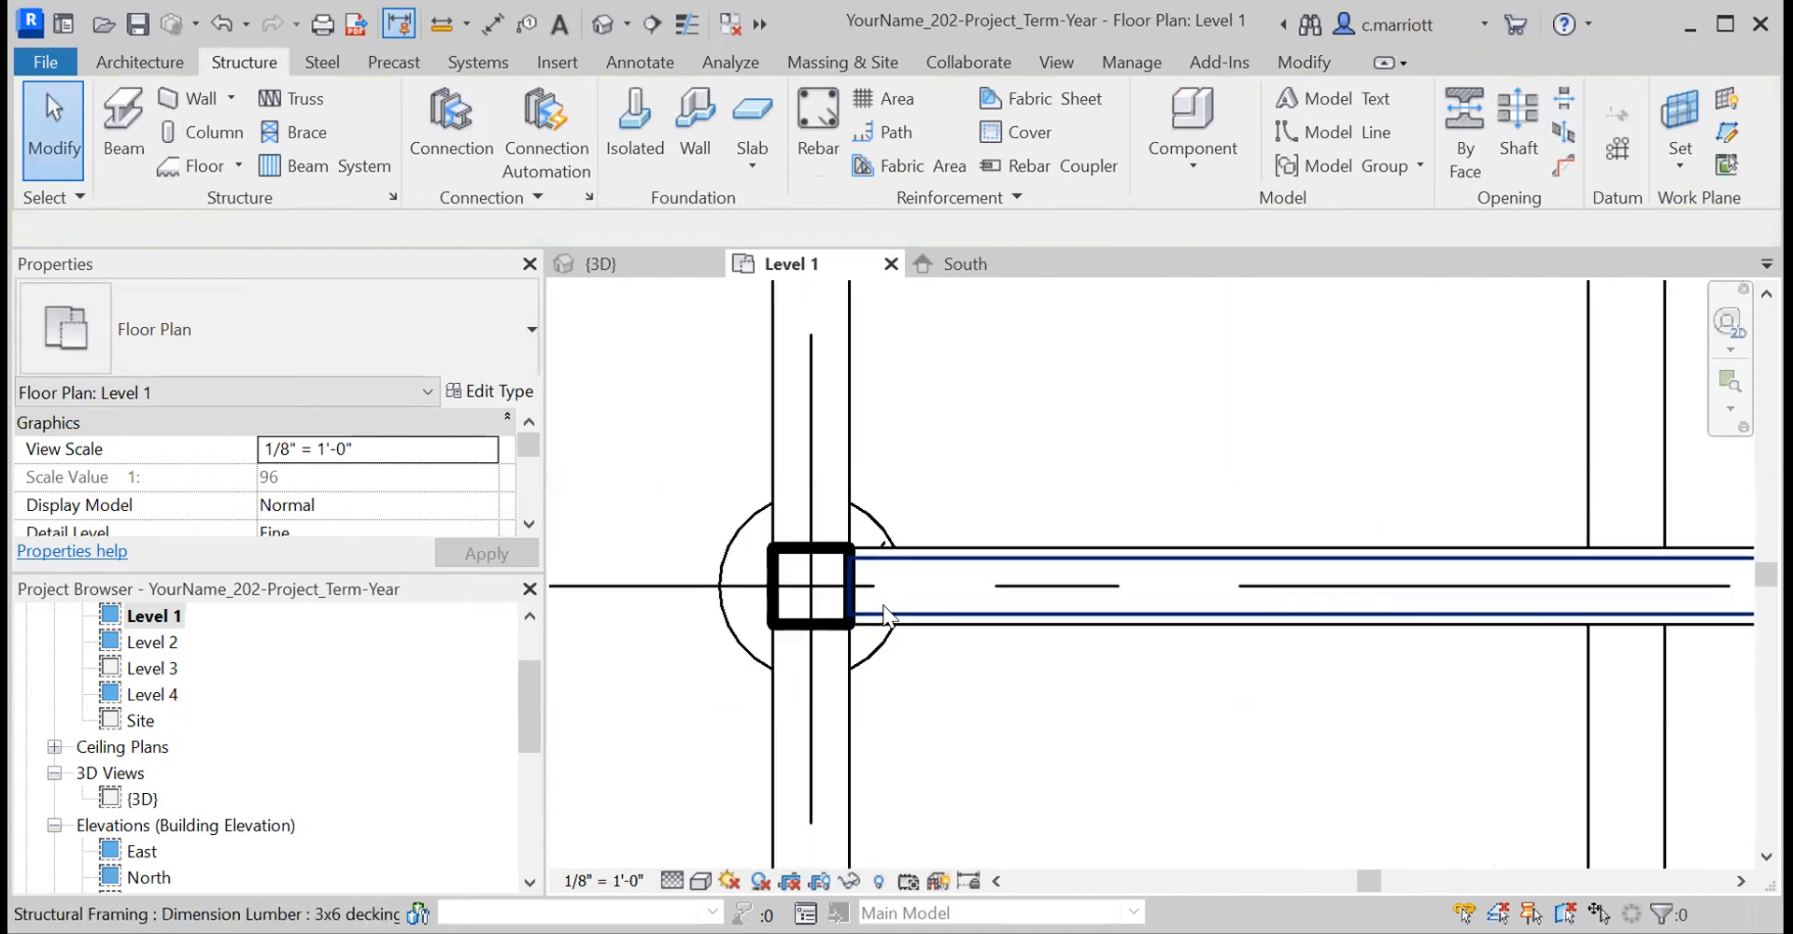
click(886, 617)
scroll(822, 598, up, 3)
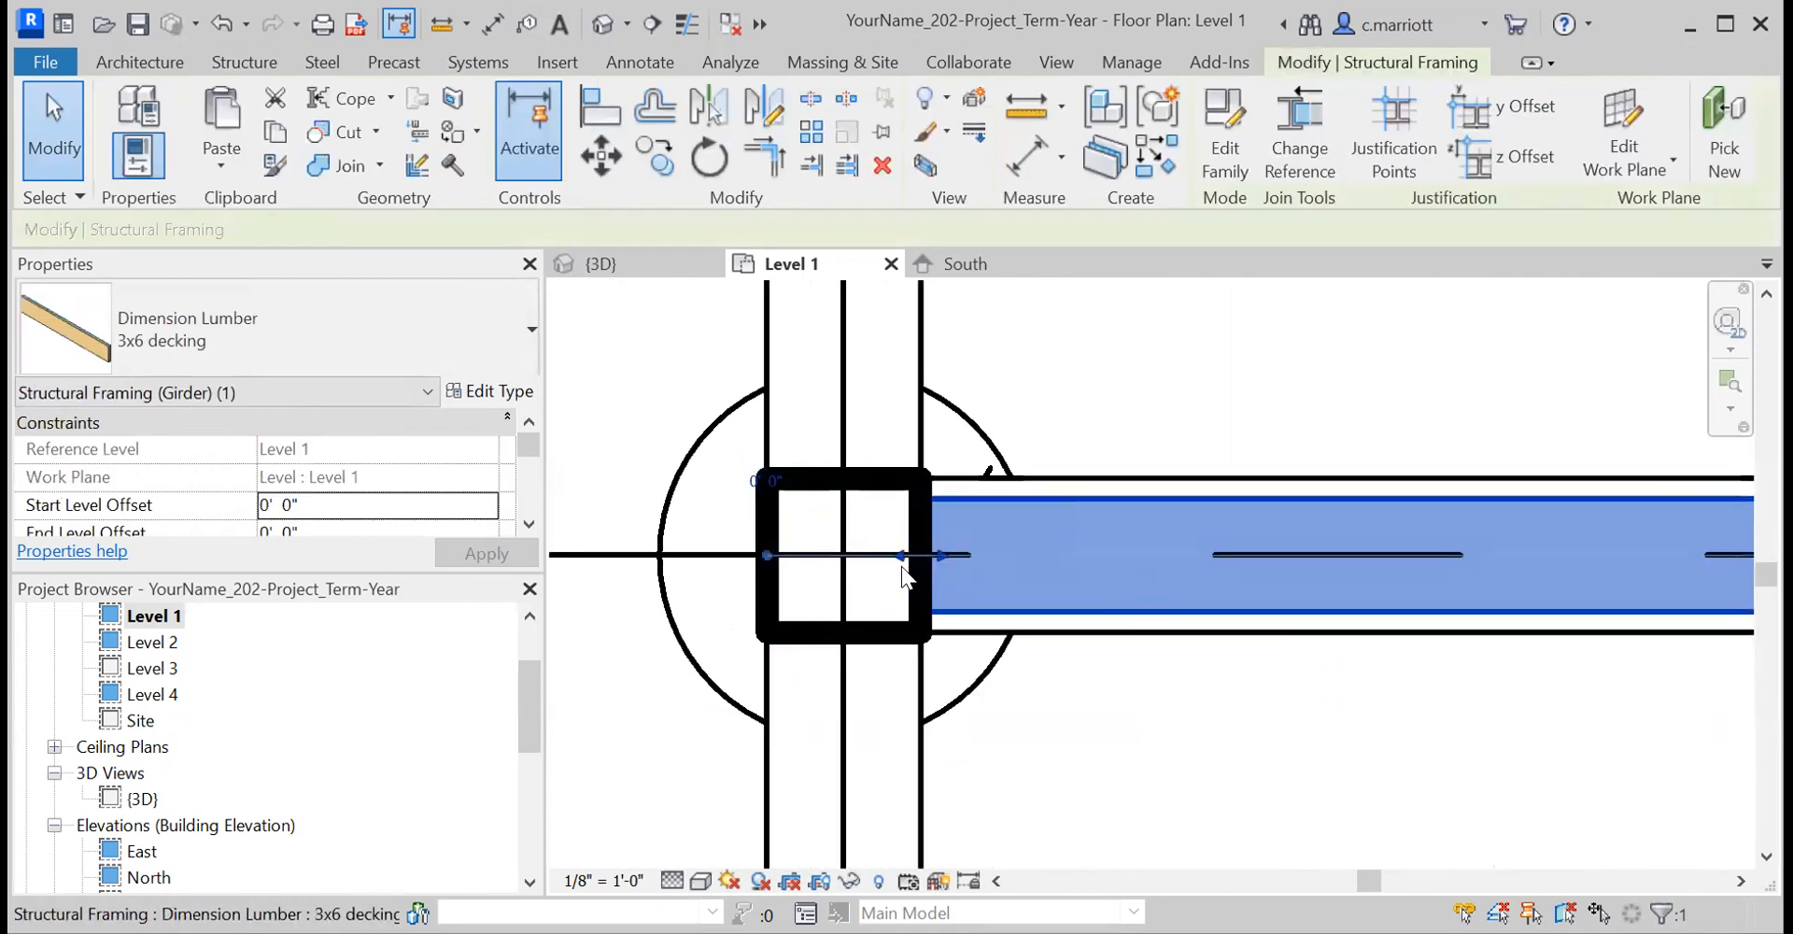
drag(899, 555, 769, 557)
key(Escape)
click(976, 618)
key(Escape)
- Move the grid B decking board 2.875" straight south
scroll(971, 625, down, 2)
scroll(1048, 665, down, 3)
middle_drag(1039, 702, 808, 682)
scroll(895, 581, up, 2)
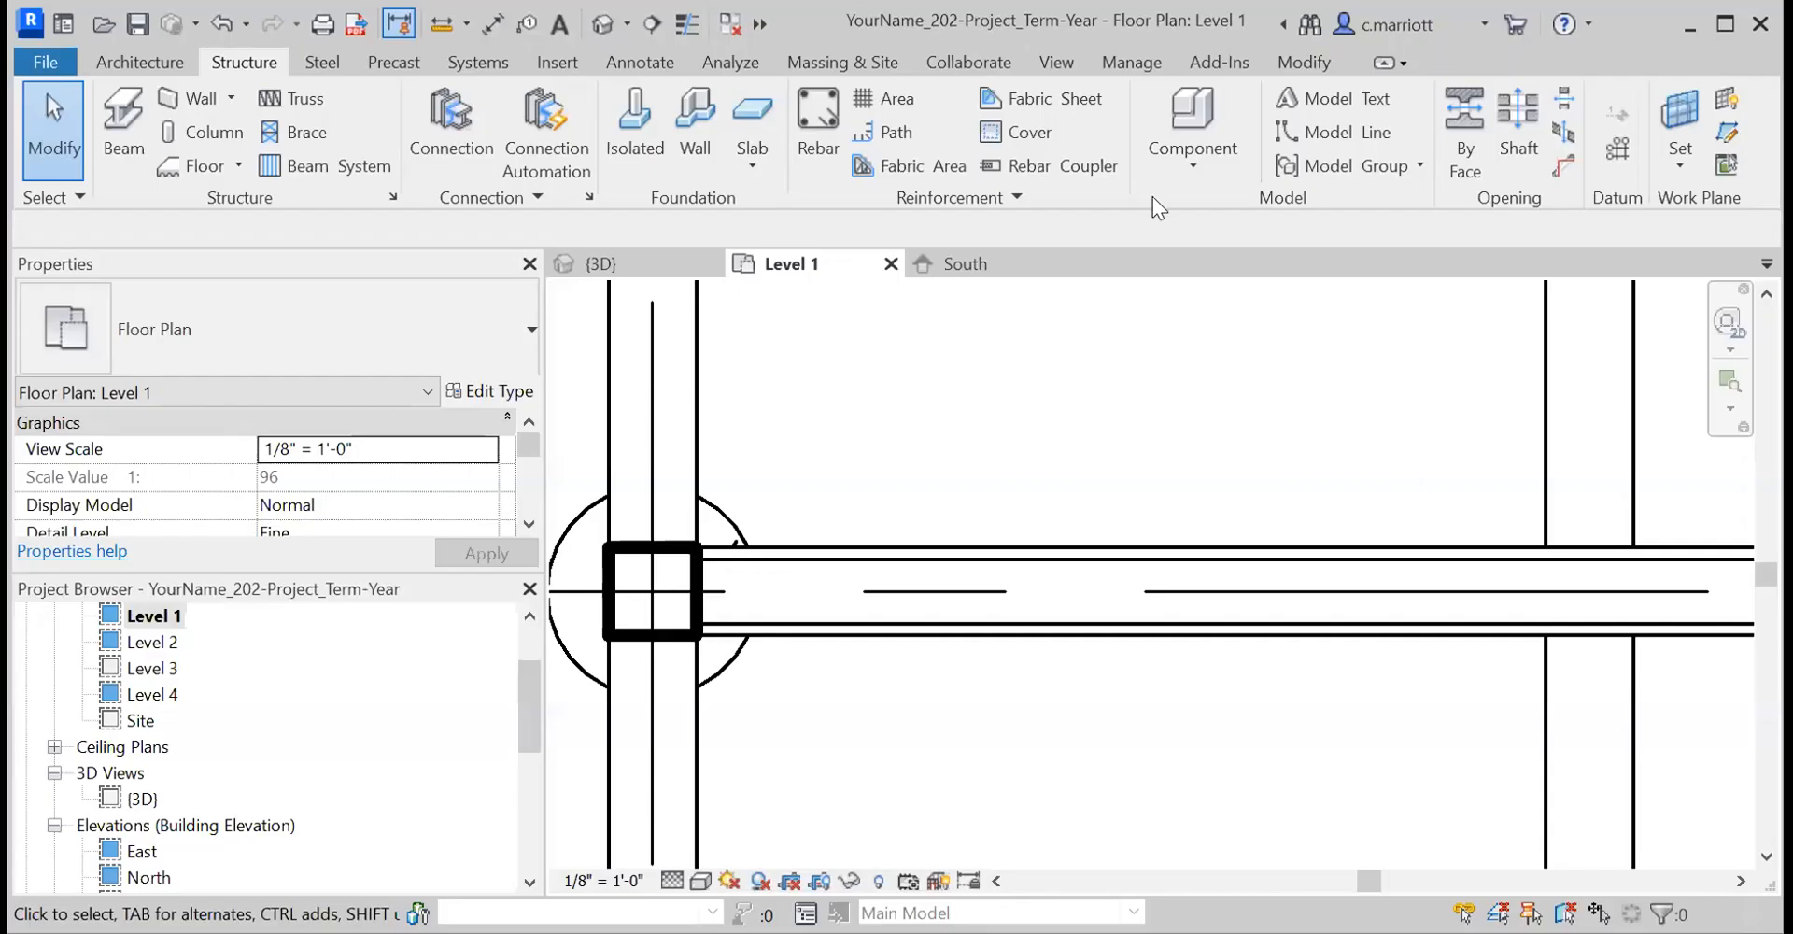
click(940, 570)
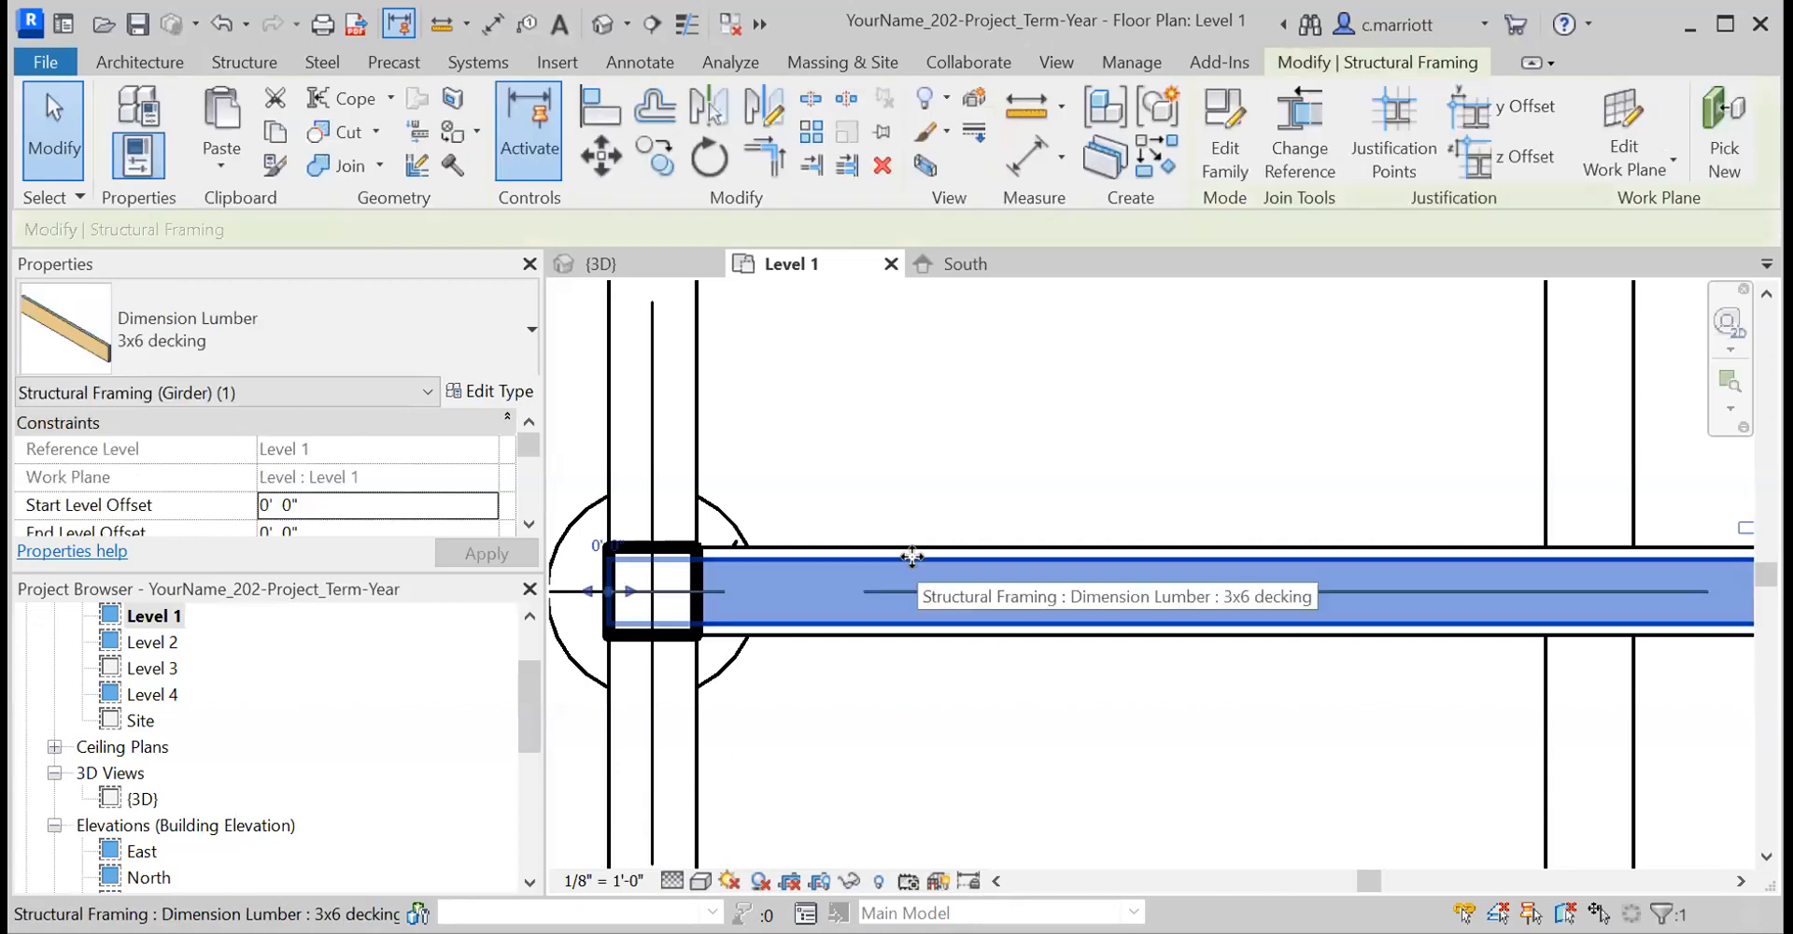
key(m)
key(v)
click(890, 390)
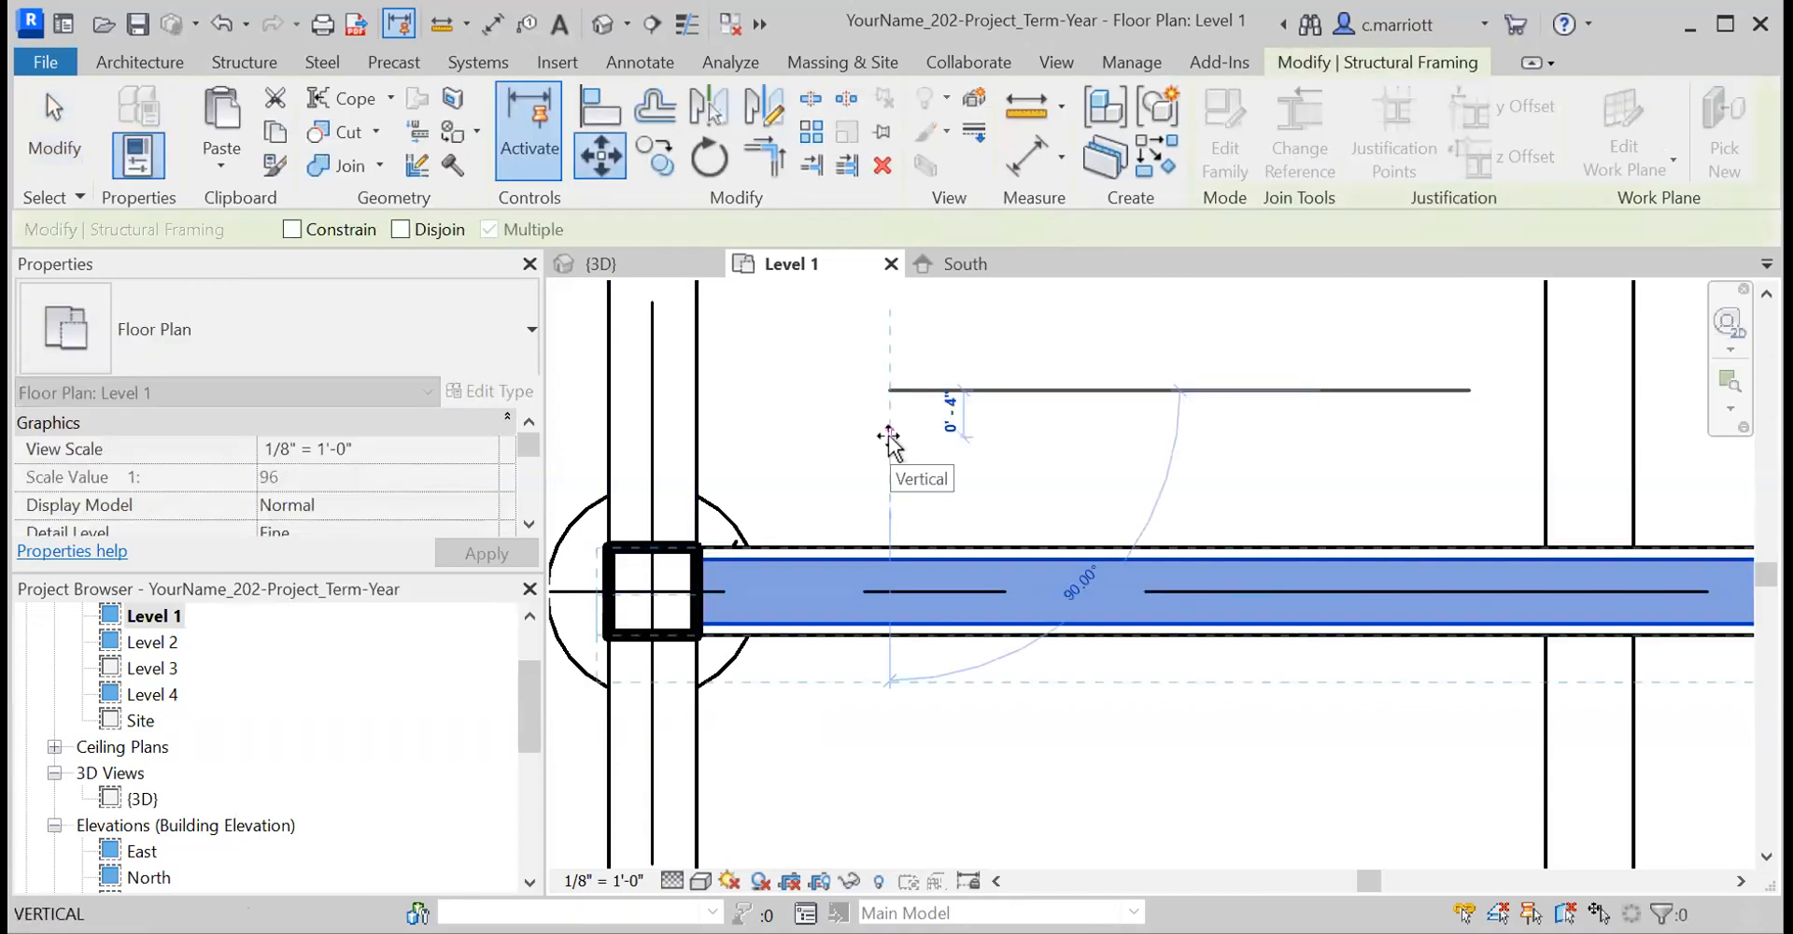
text(2.875)
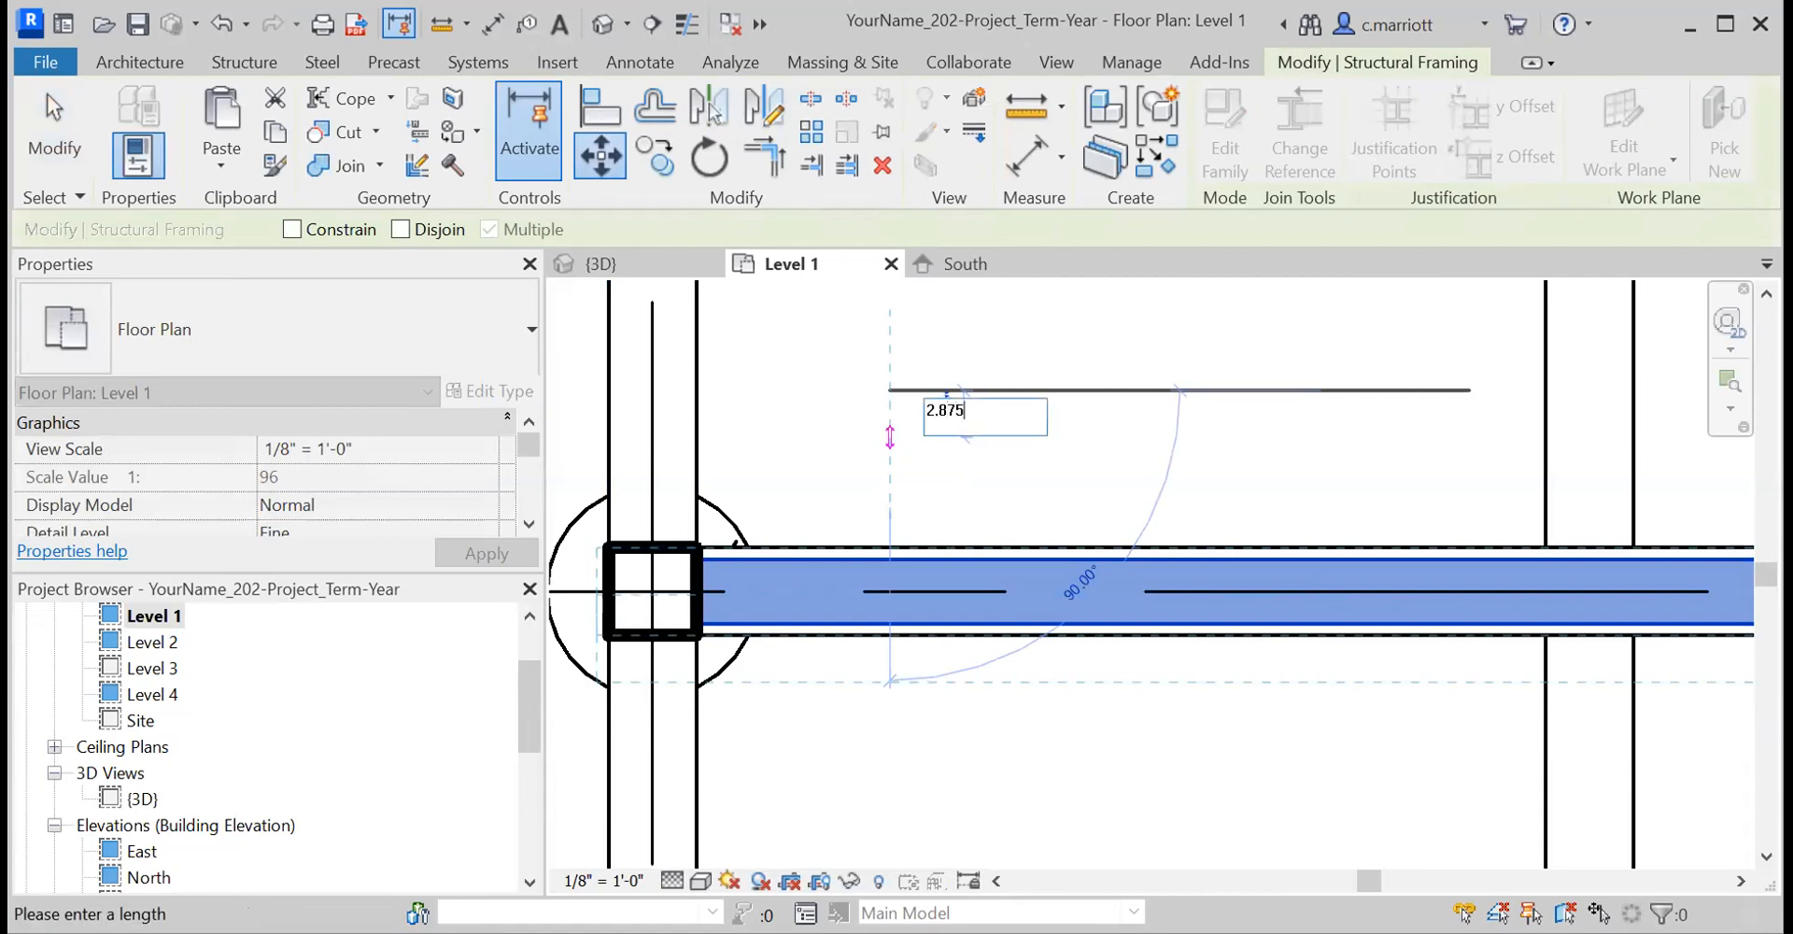
text(")
key(Return)
key(Escape)
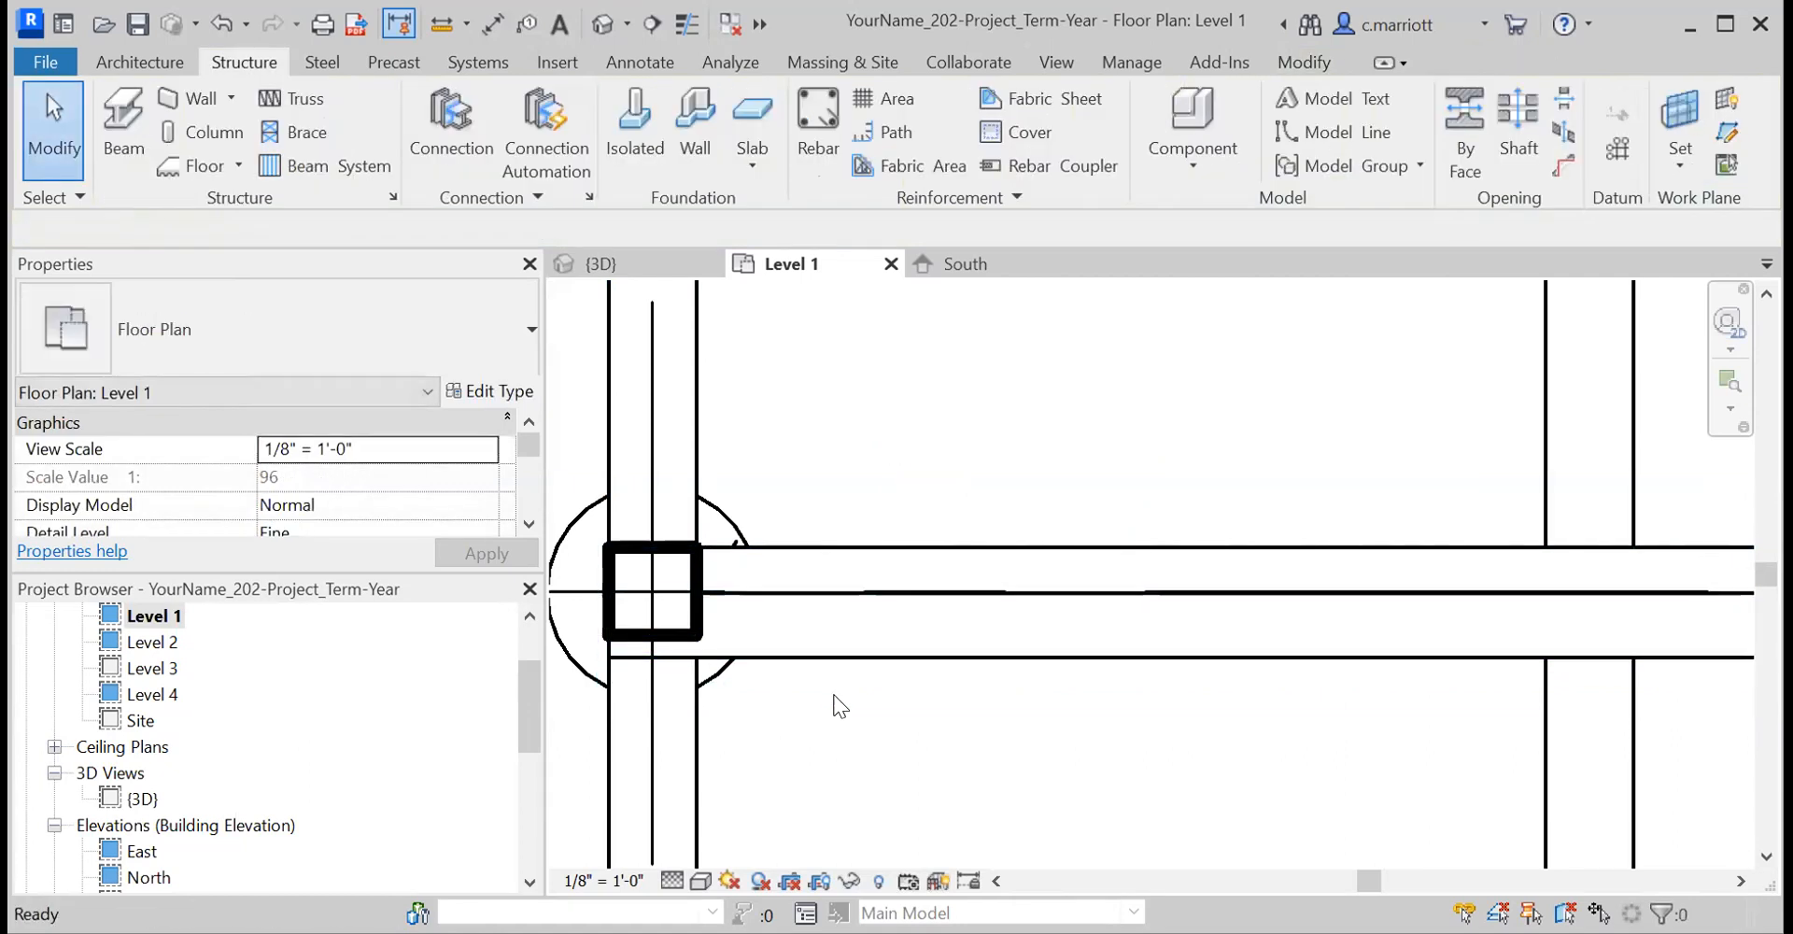
- Check how closely the decking board's northern edge lines up with grid B beside the western column
scroll(841, 663, up, 2)
click(841, 646)
scroll(647, 574, up, 3)
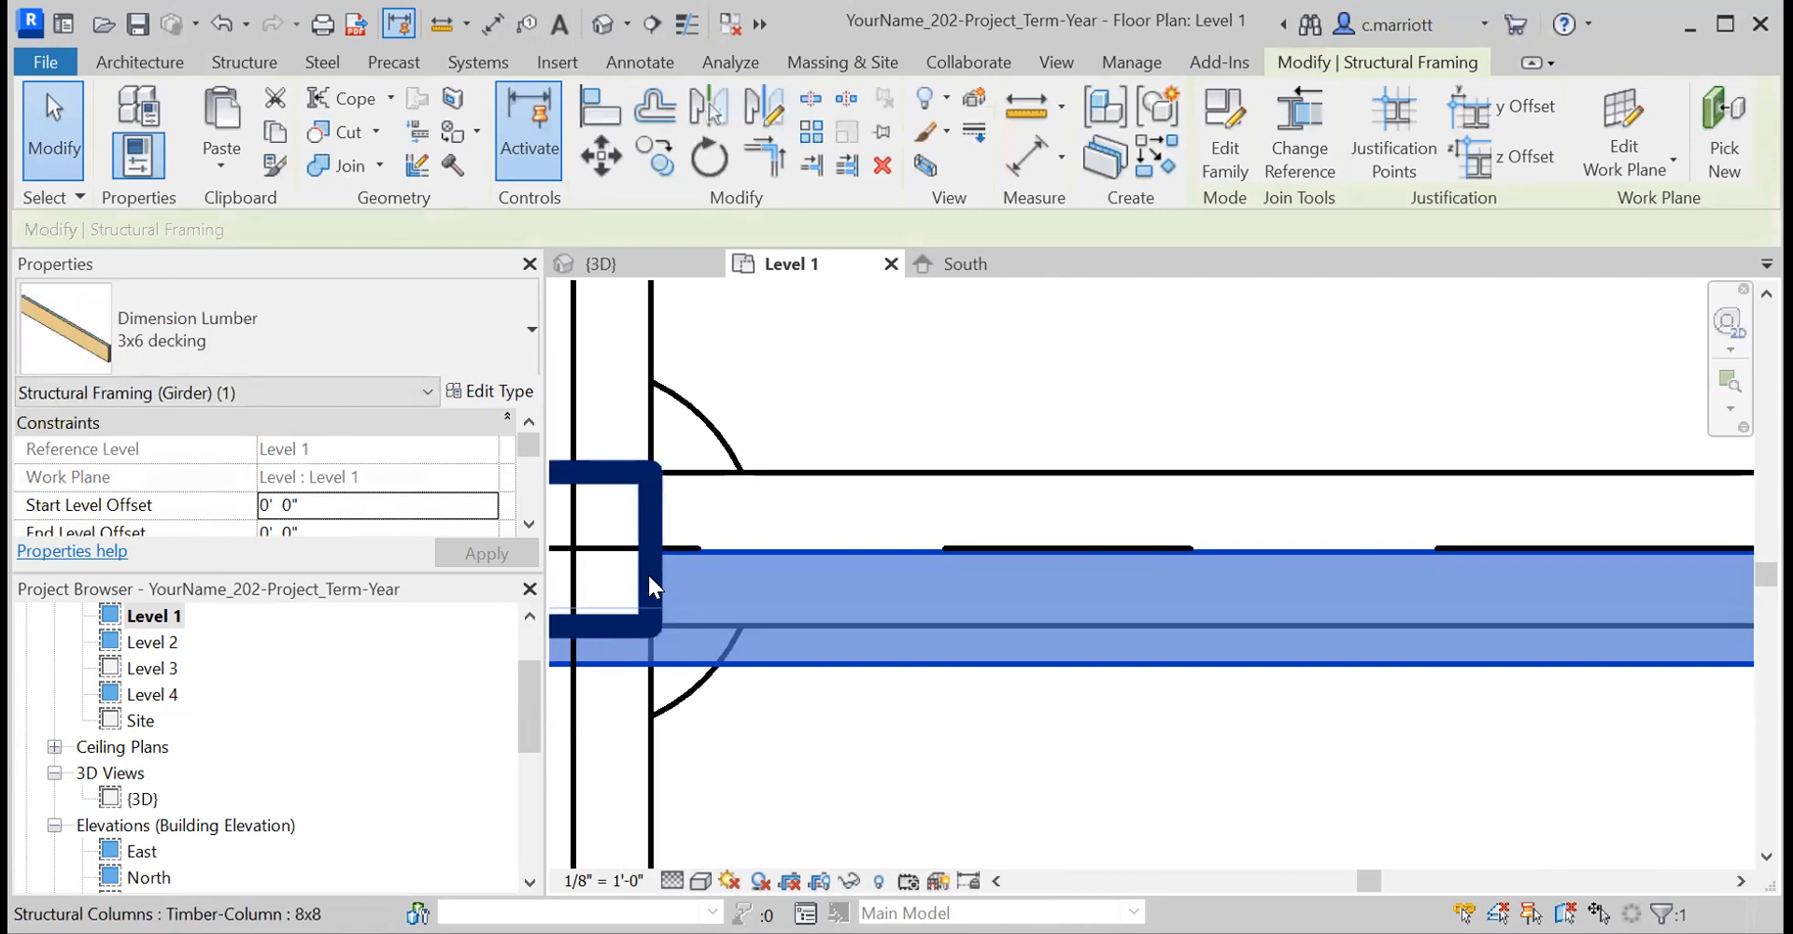
key(Escape)
click(442, 21)
scroll(593, 449, up, 2)
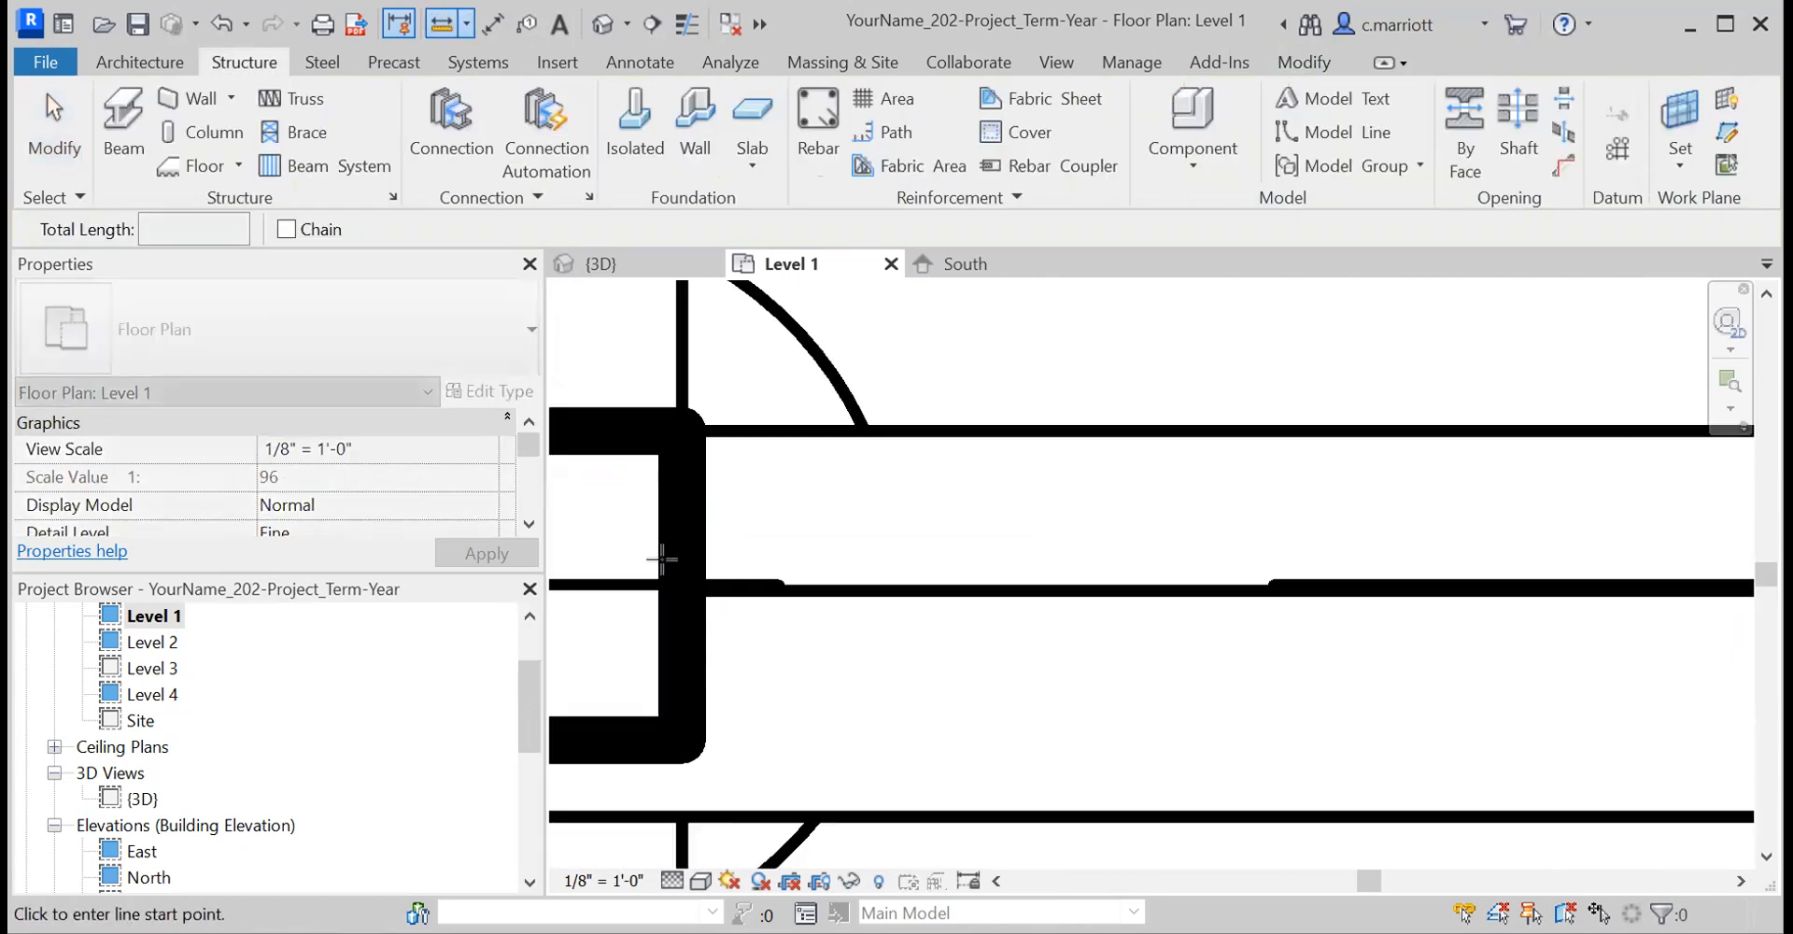
click(717, 588)
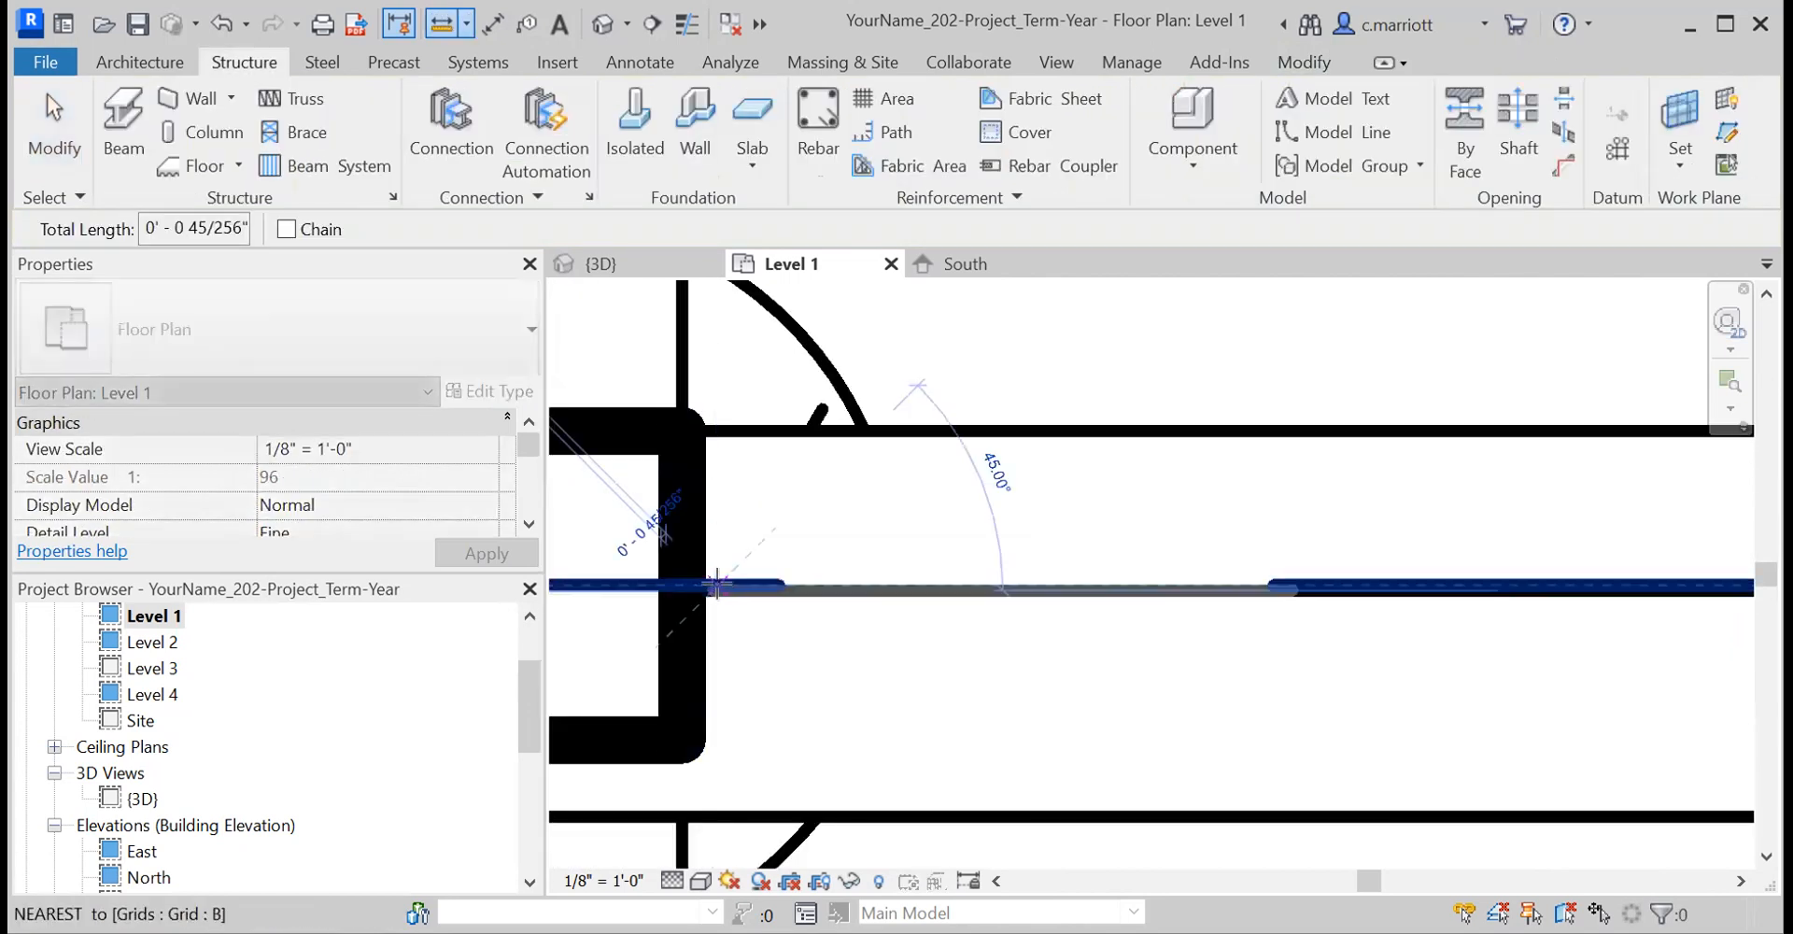
scroll(717, 586, down, 2)
key(Escape)
key(Escape)
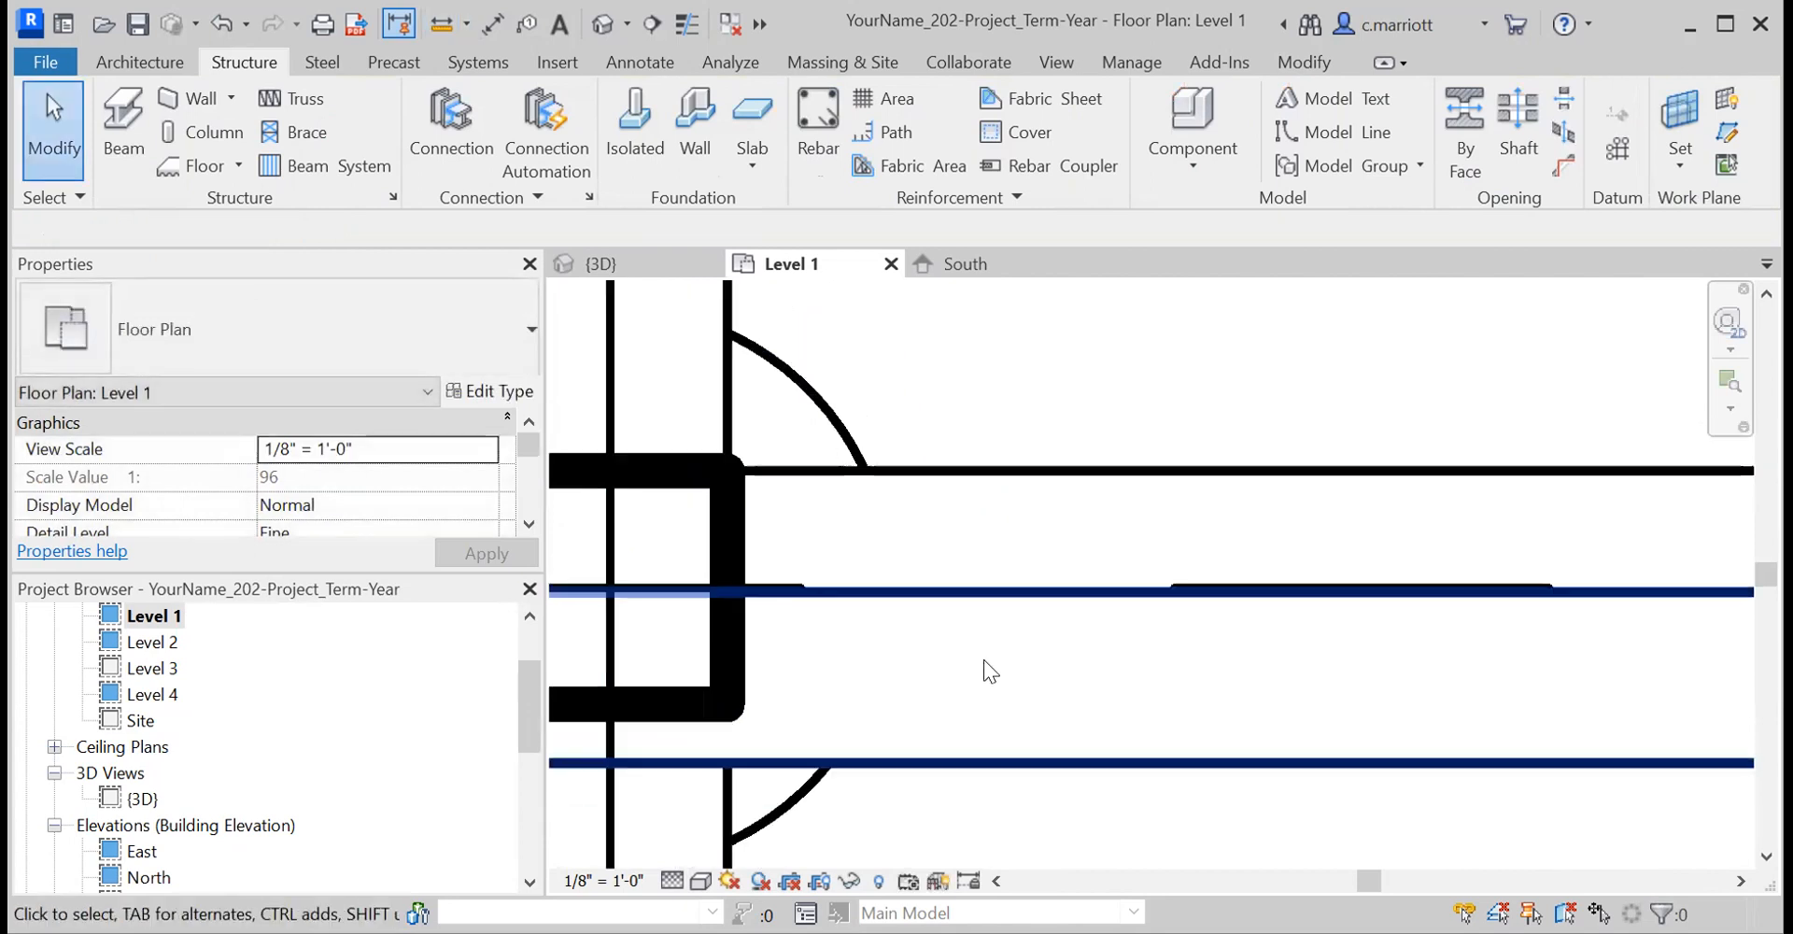
- Array the grid B decking board southward across the bay with 44 items at 5.75" spacing
scroll(984, 659, down, 3)
middle_drag(1007, 722, 822, 596)
scroll(983, 641, down, 1)
scroll(988, 680, down, 2)
middle_drag(905, 686, 861, 653)
scroll(861, 497, down, 2)
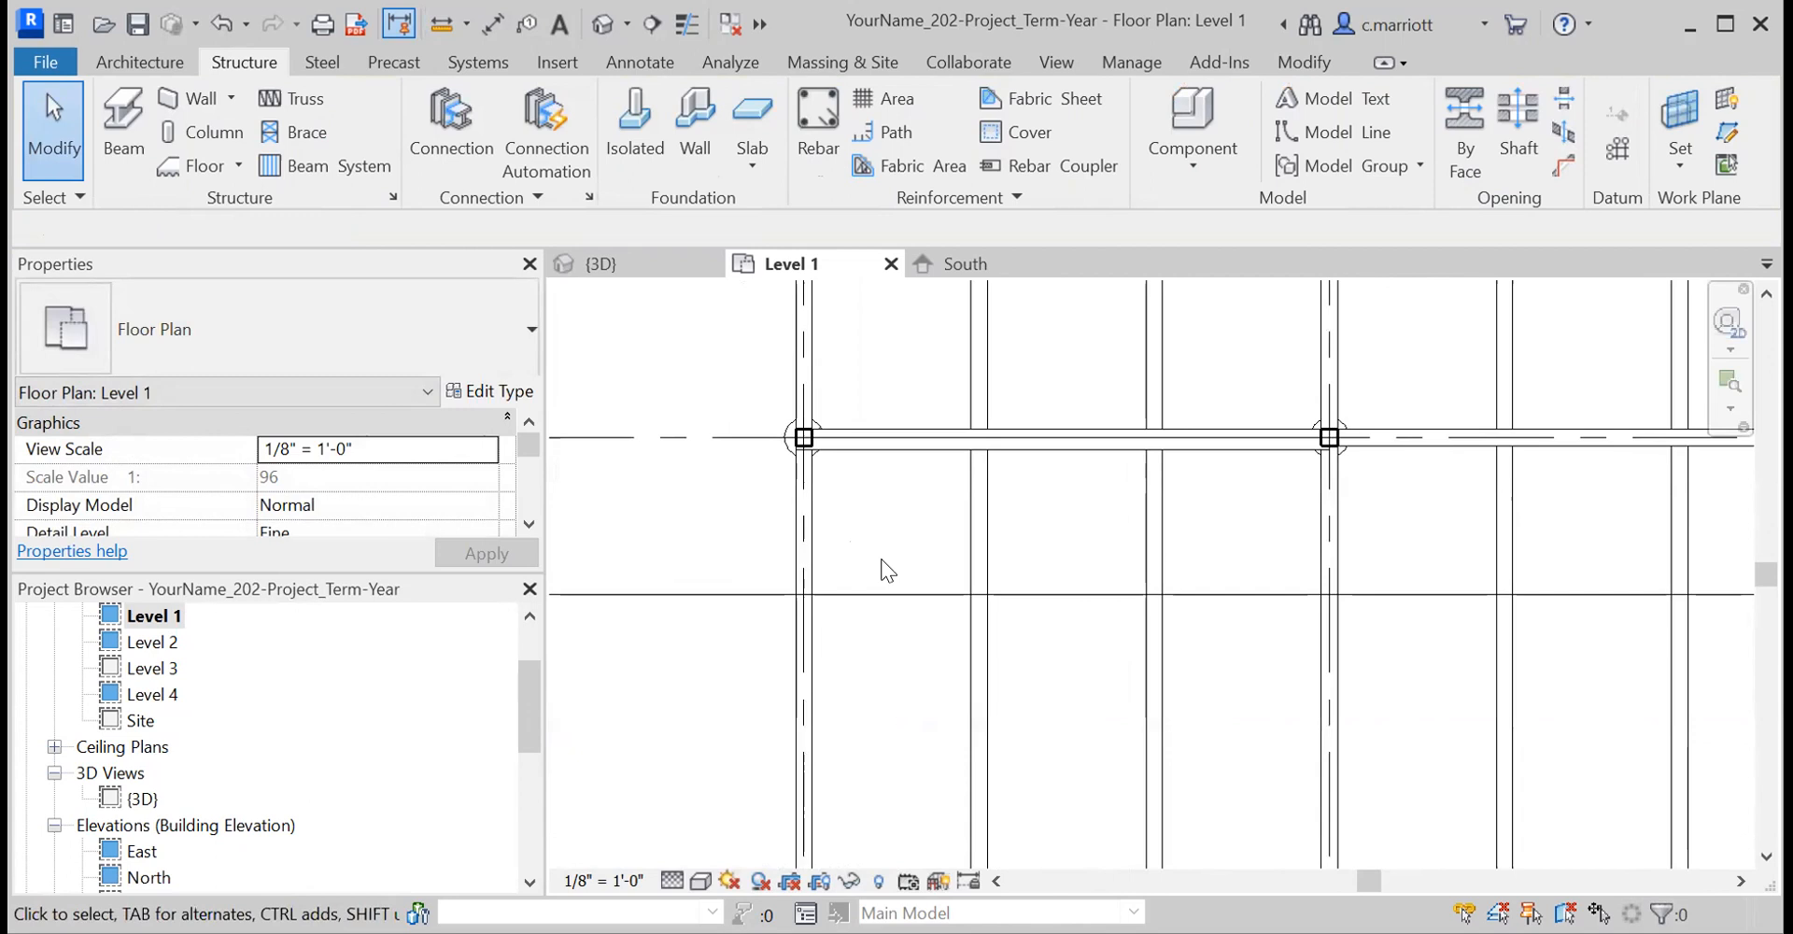
scroll(888, 570, down, 2)
middle_drag(928, 609, 932, 584)
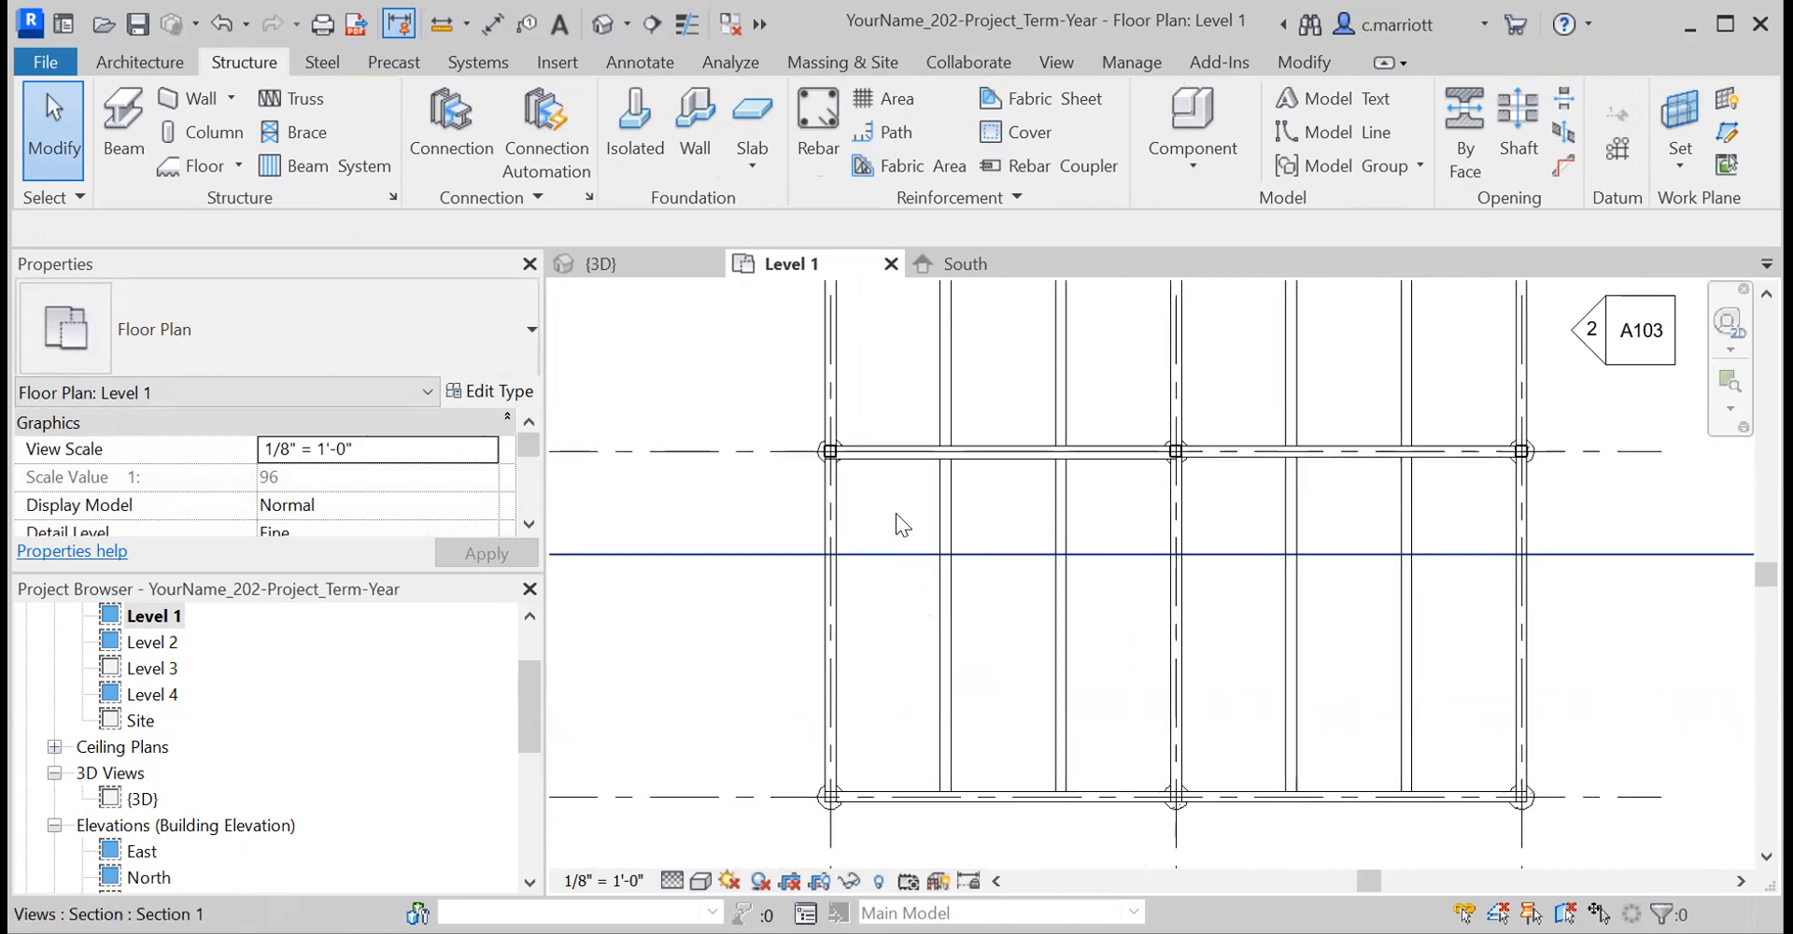
click(884, 454)
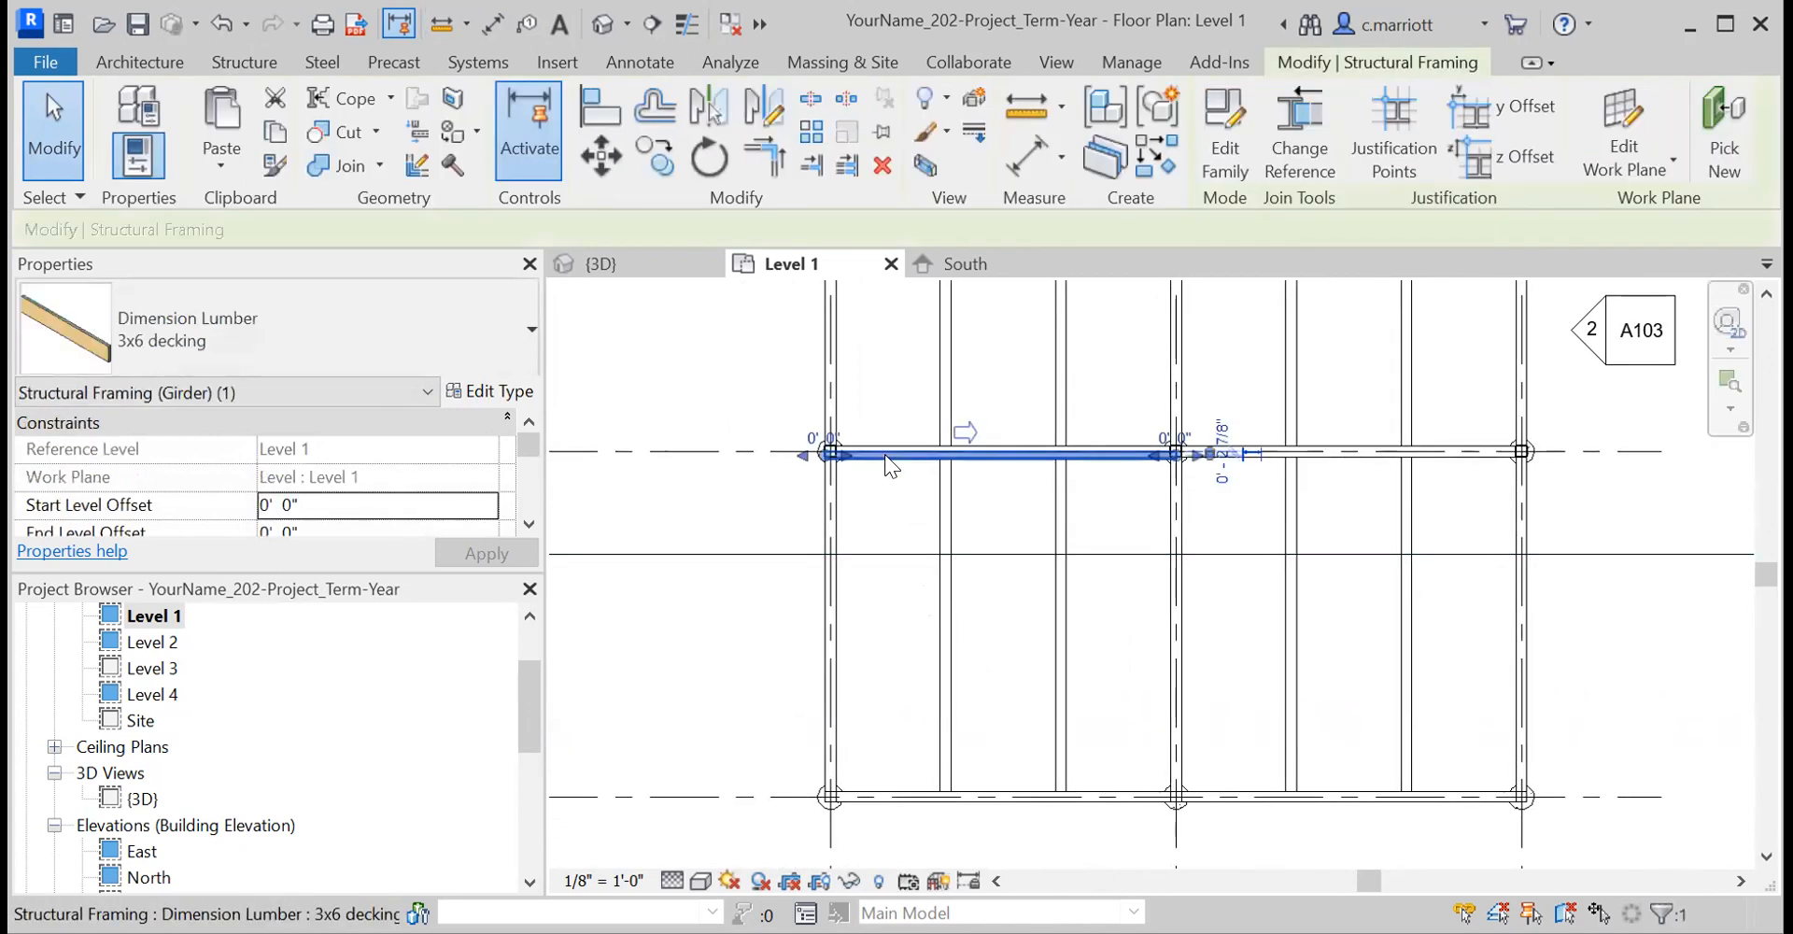
click(809, 135)
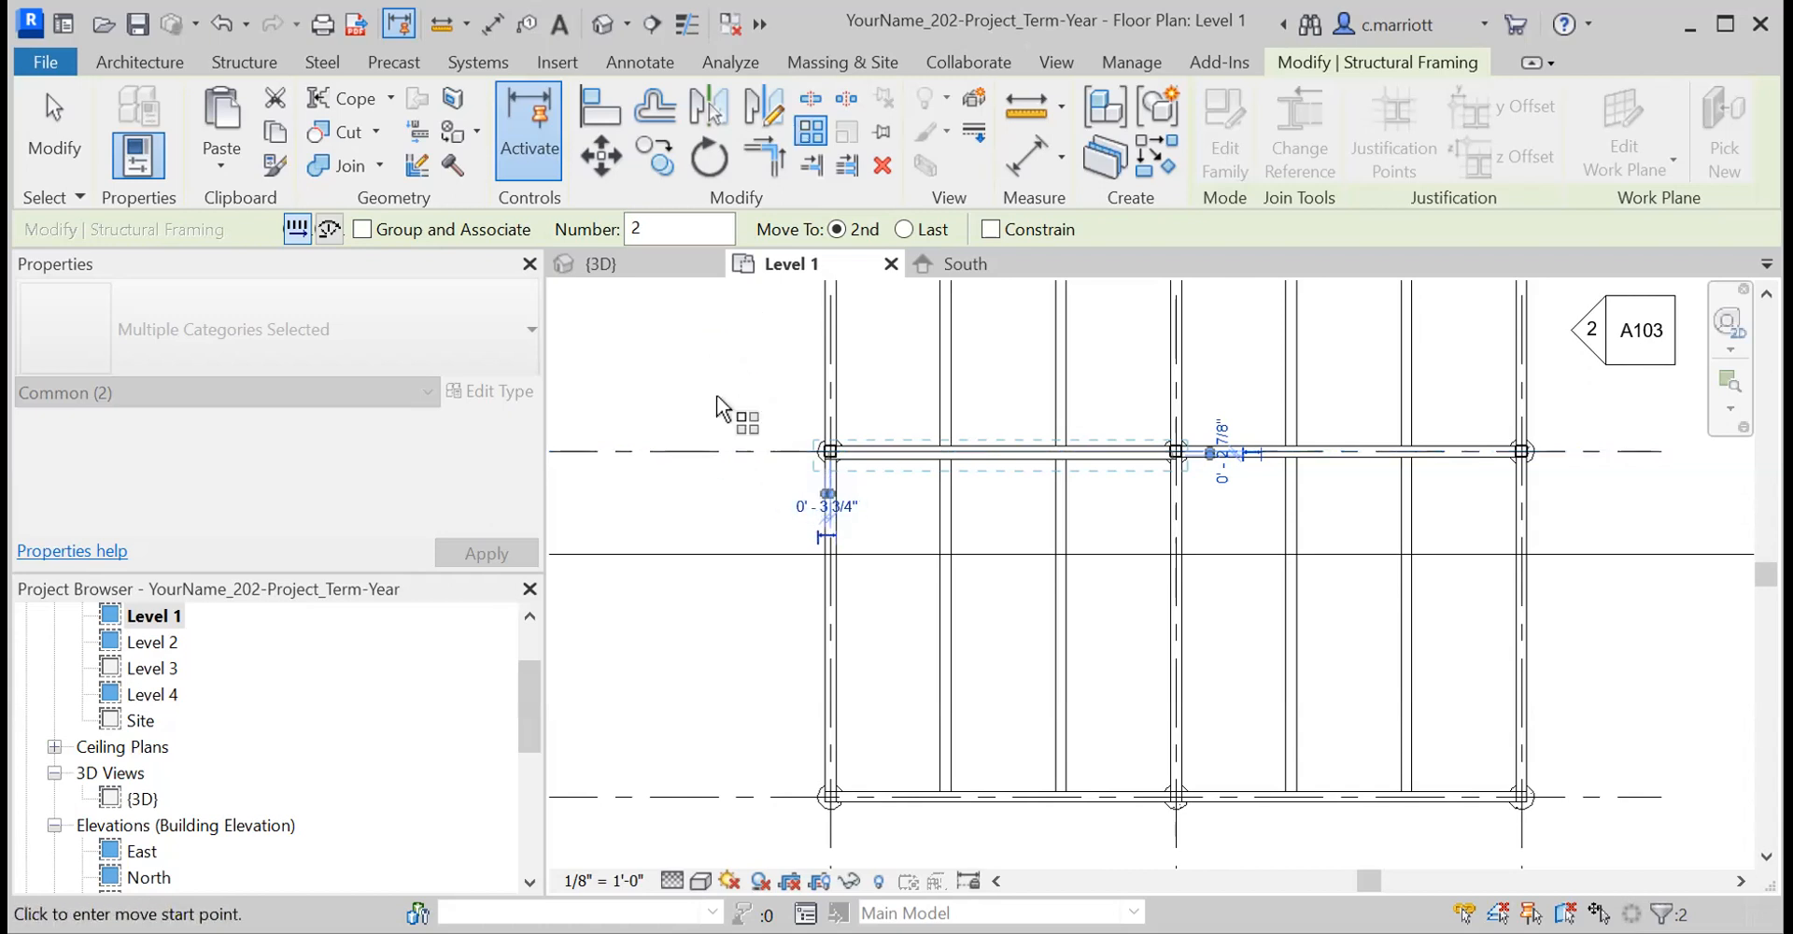
text(44)
click(653, 488)
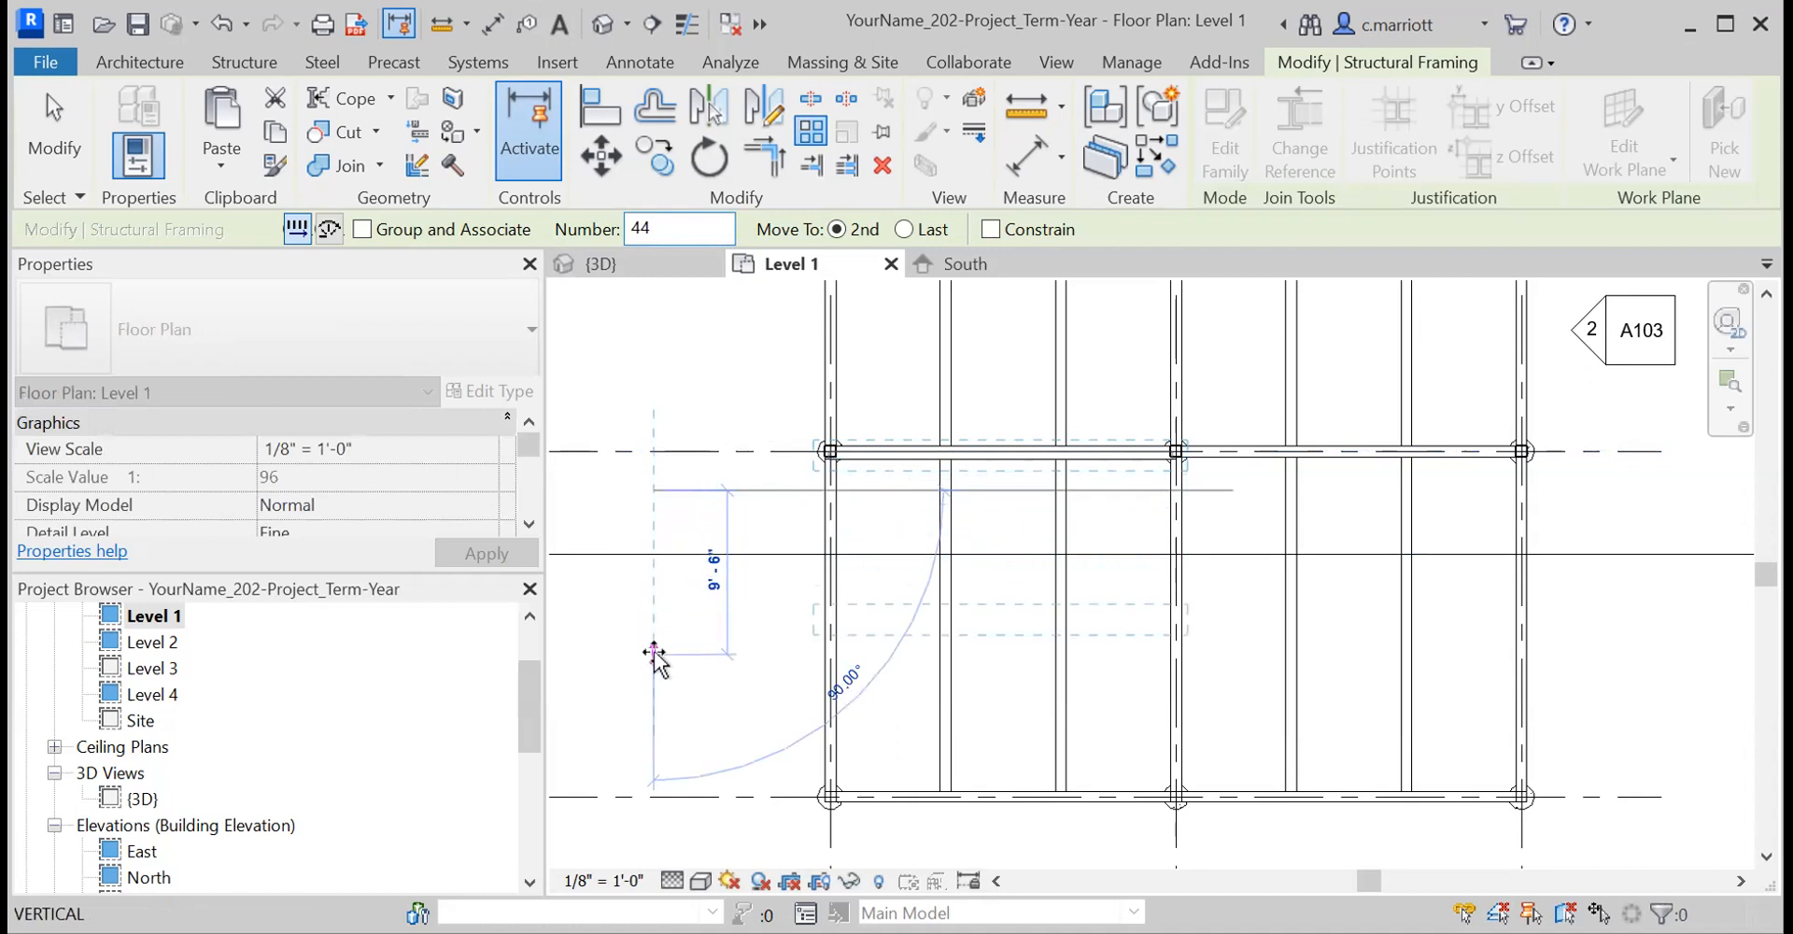
text(5)
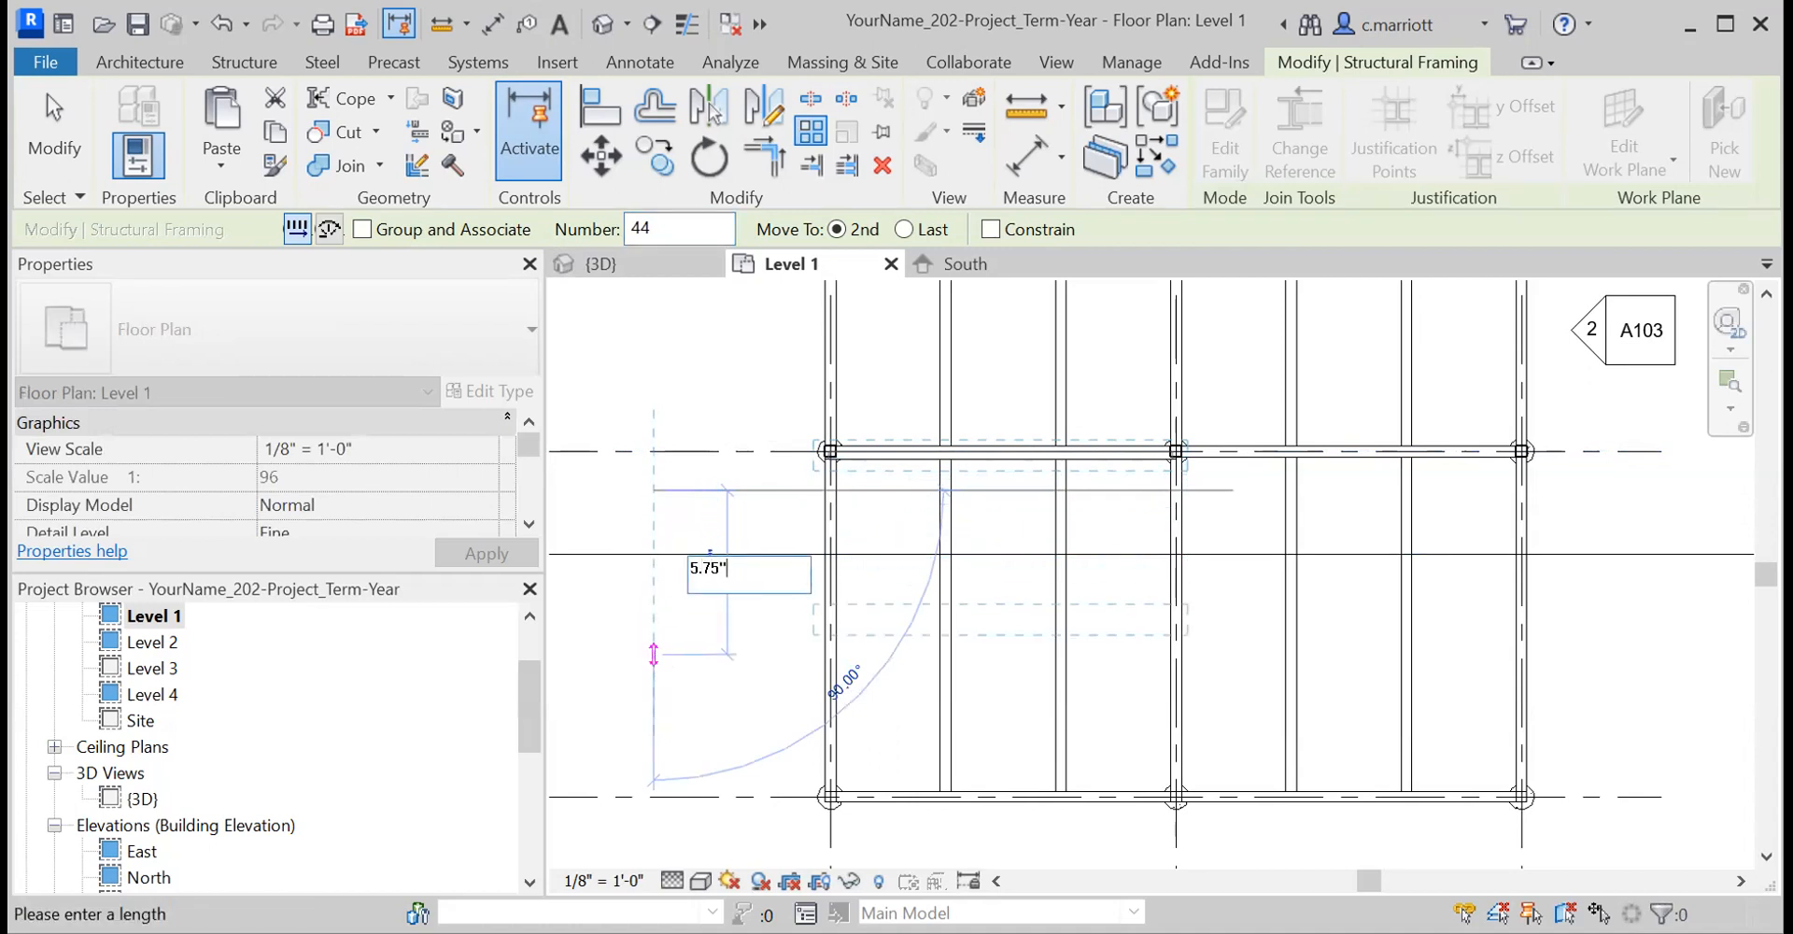
text(.75")
key(Return)
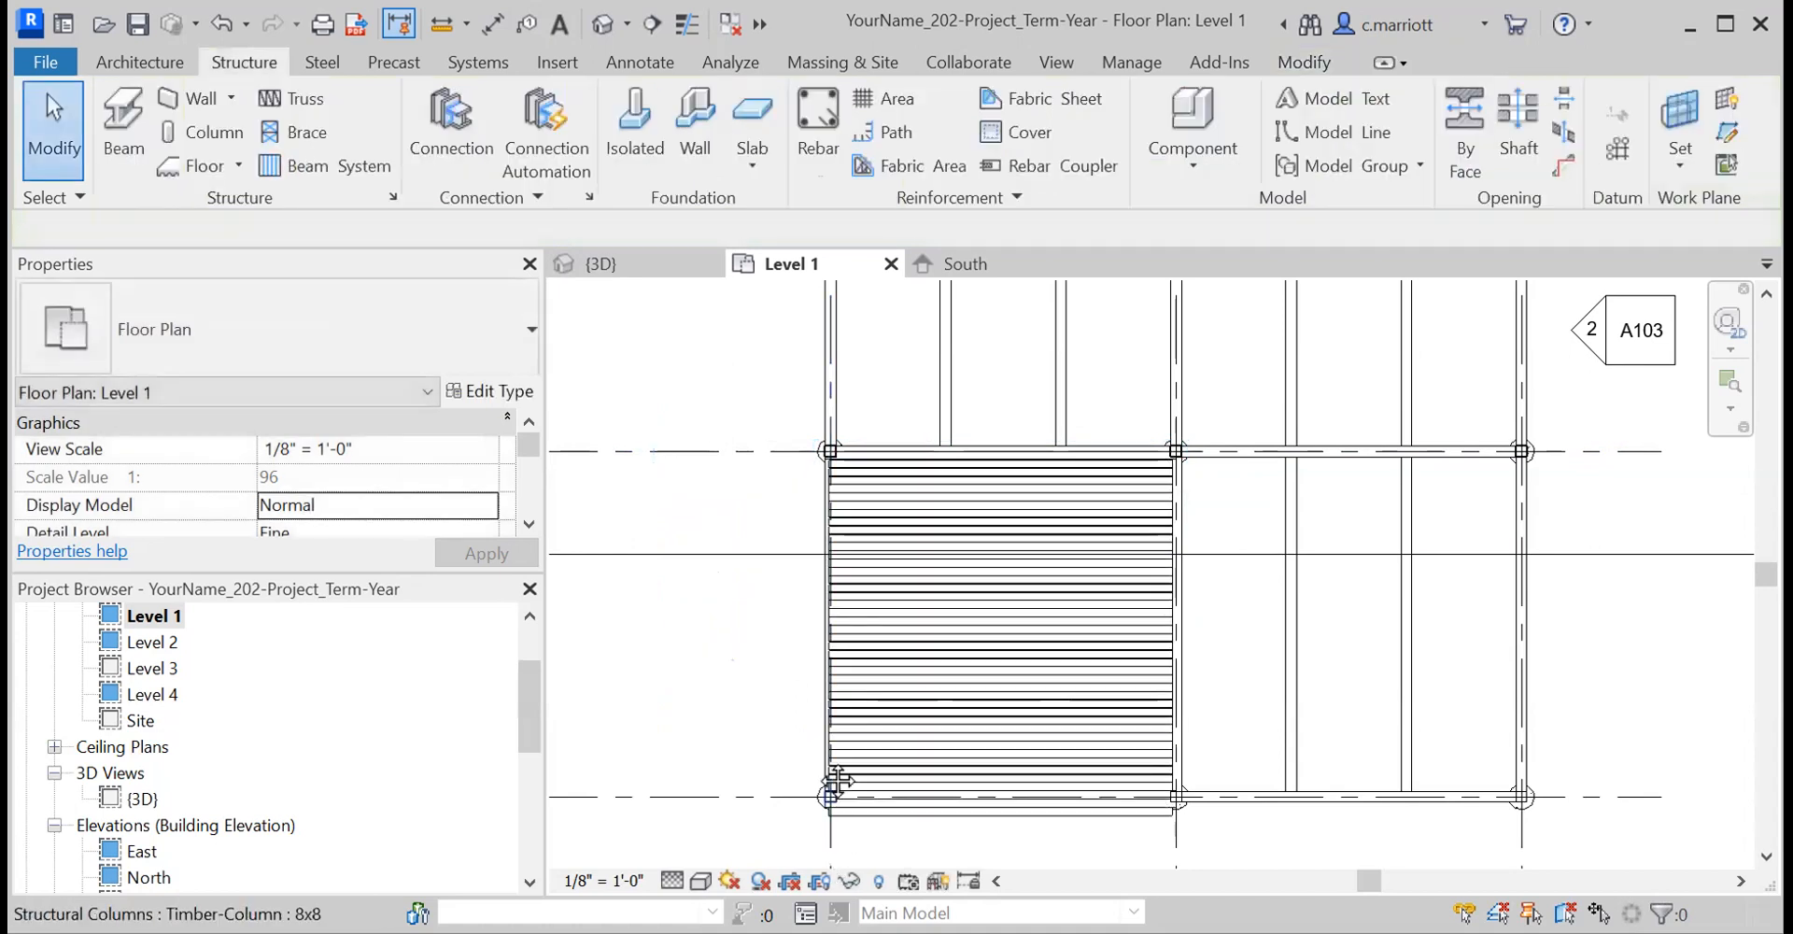
- Delete the southernmost arrayed decking board, lying beyond the southern girder
scroll(810, 677, up, 4)
scroll(758, 645, up, 3)
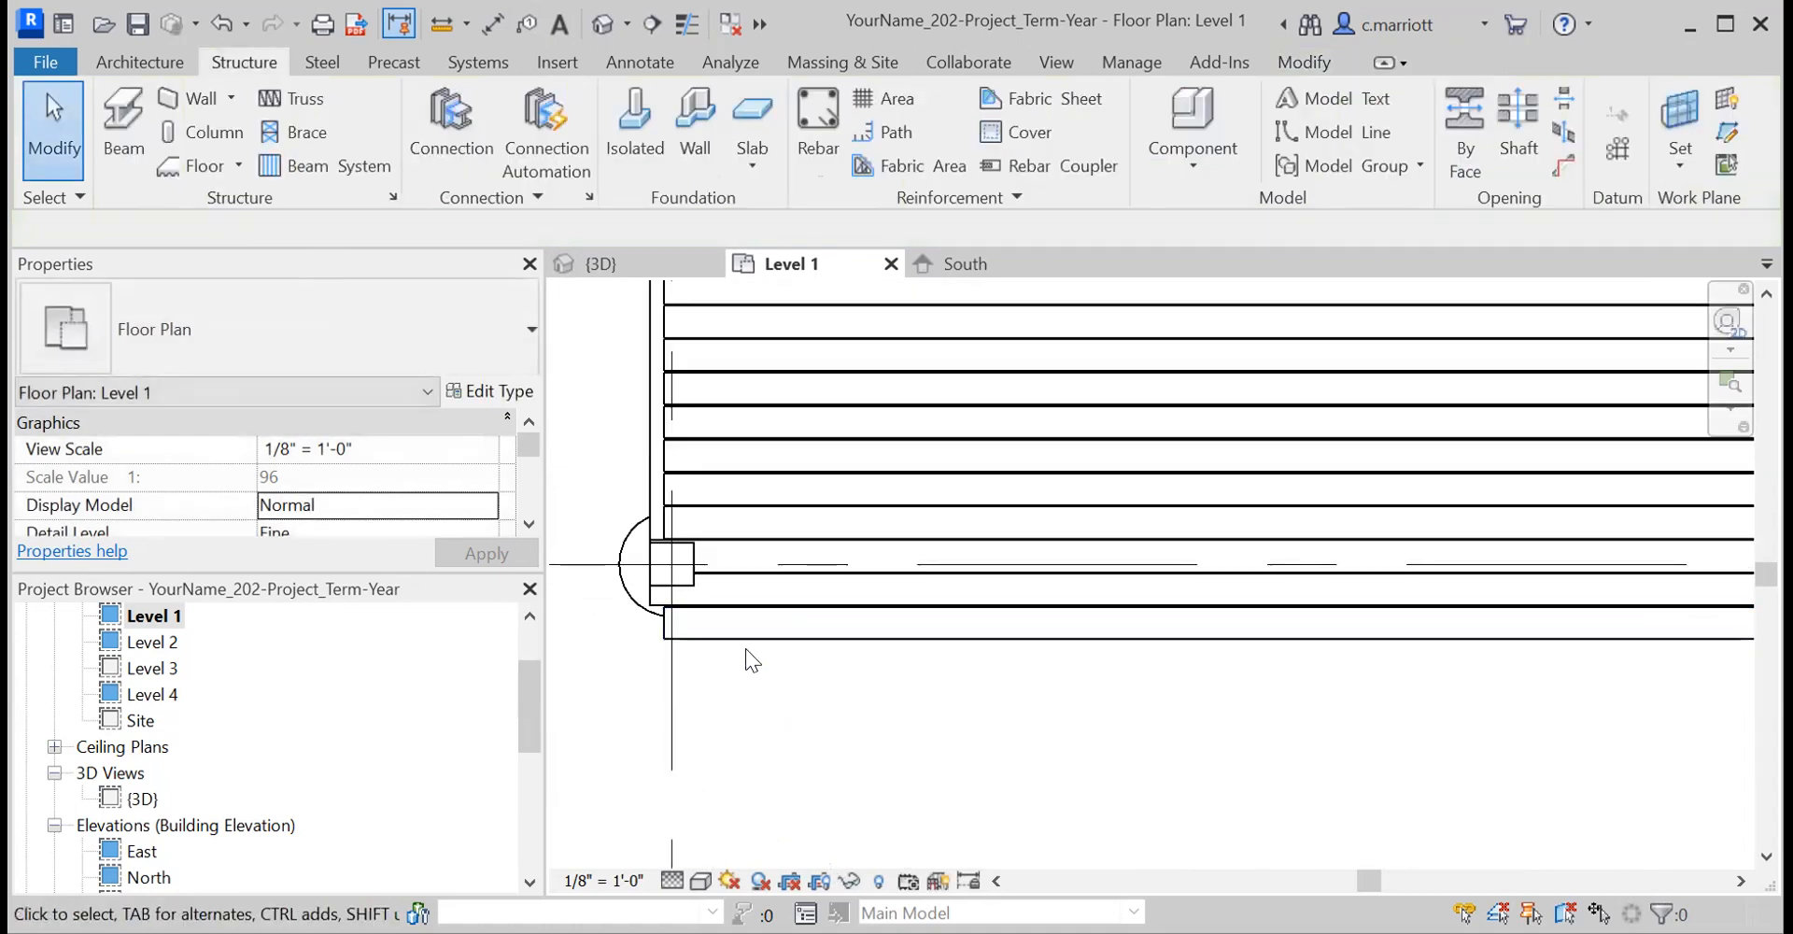
click(746, 647)
key(Delete)
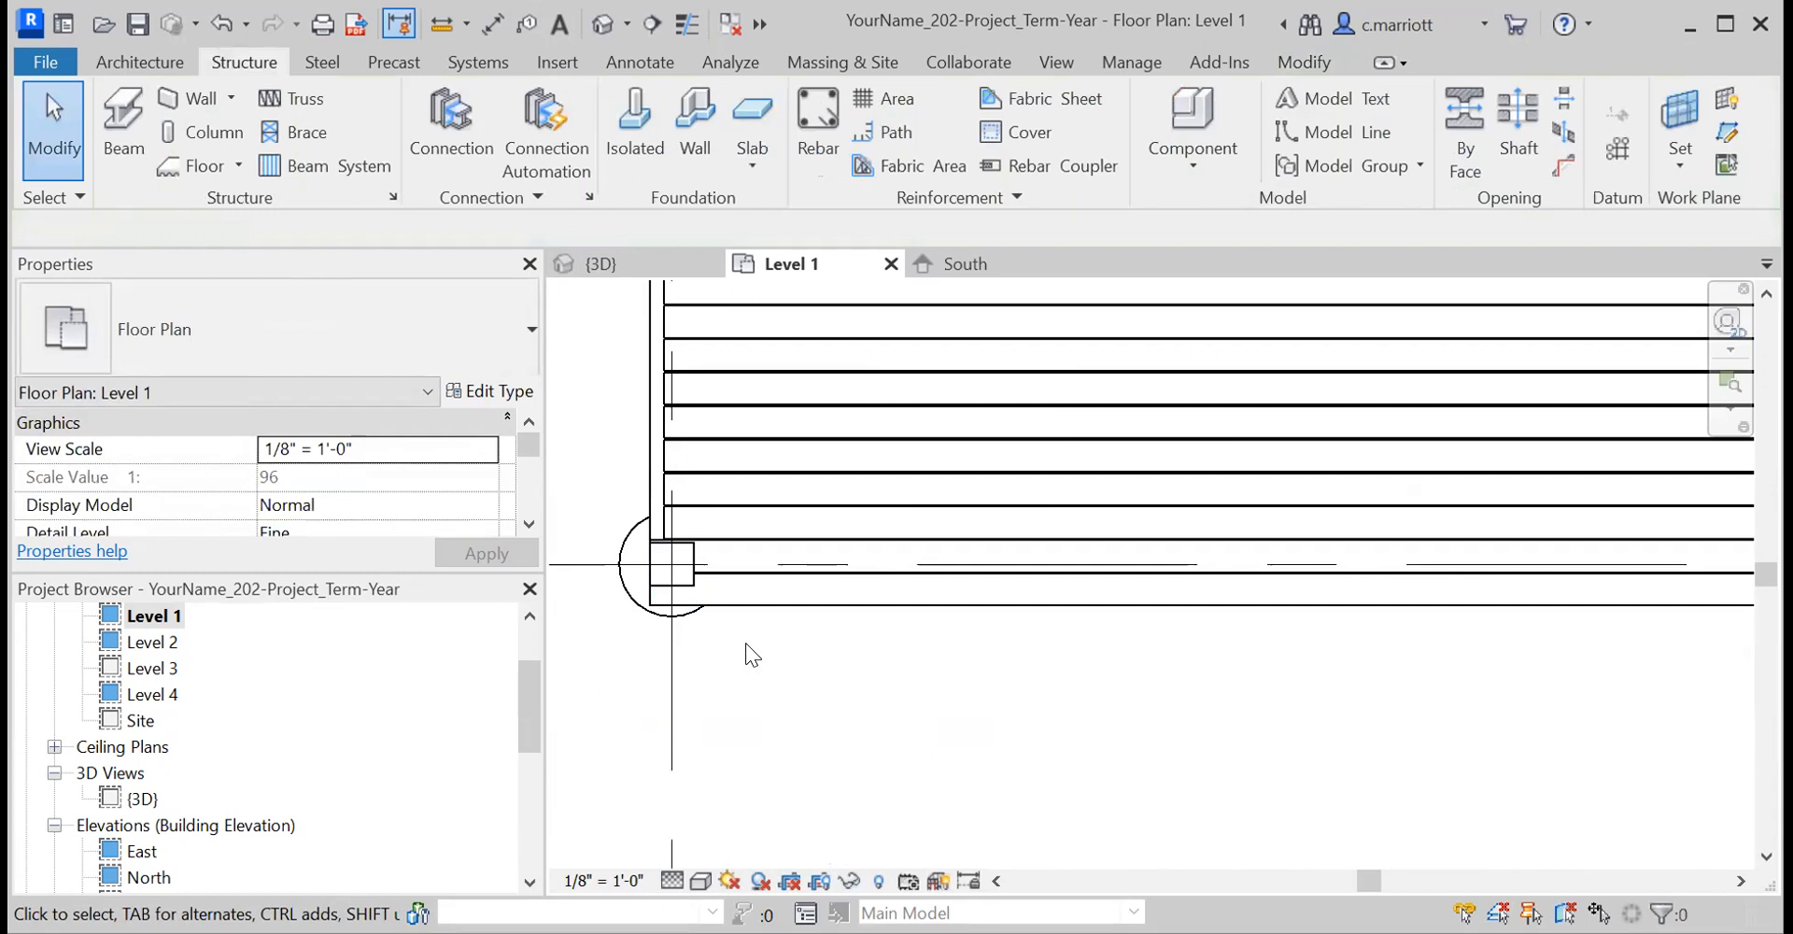
- Examine how the last remaining decking board sits over the southern girder and meets the columns
click(764, 603)
middle_drag(841, 694, 620, 738)
scroll(1105, 660, down, 1)
scroll(1302, 722, up, 1)
middle_drag(1025, 764, 1141, 826)
scroll(976, 666, down, 2)
scroll(945, 736, up, 1)
middle_drag(702, 703, 951, 740)
scroll(836, 716, up, 2)
scroll(705, 683, up, 2)
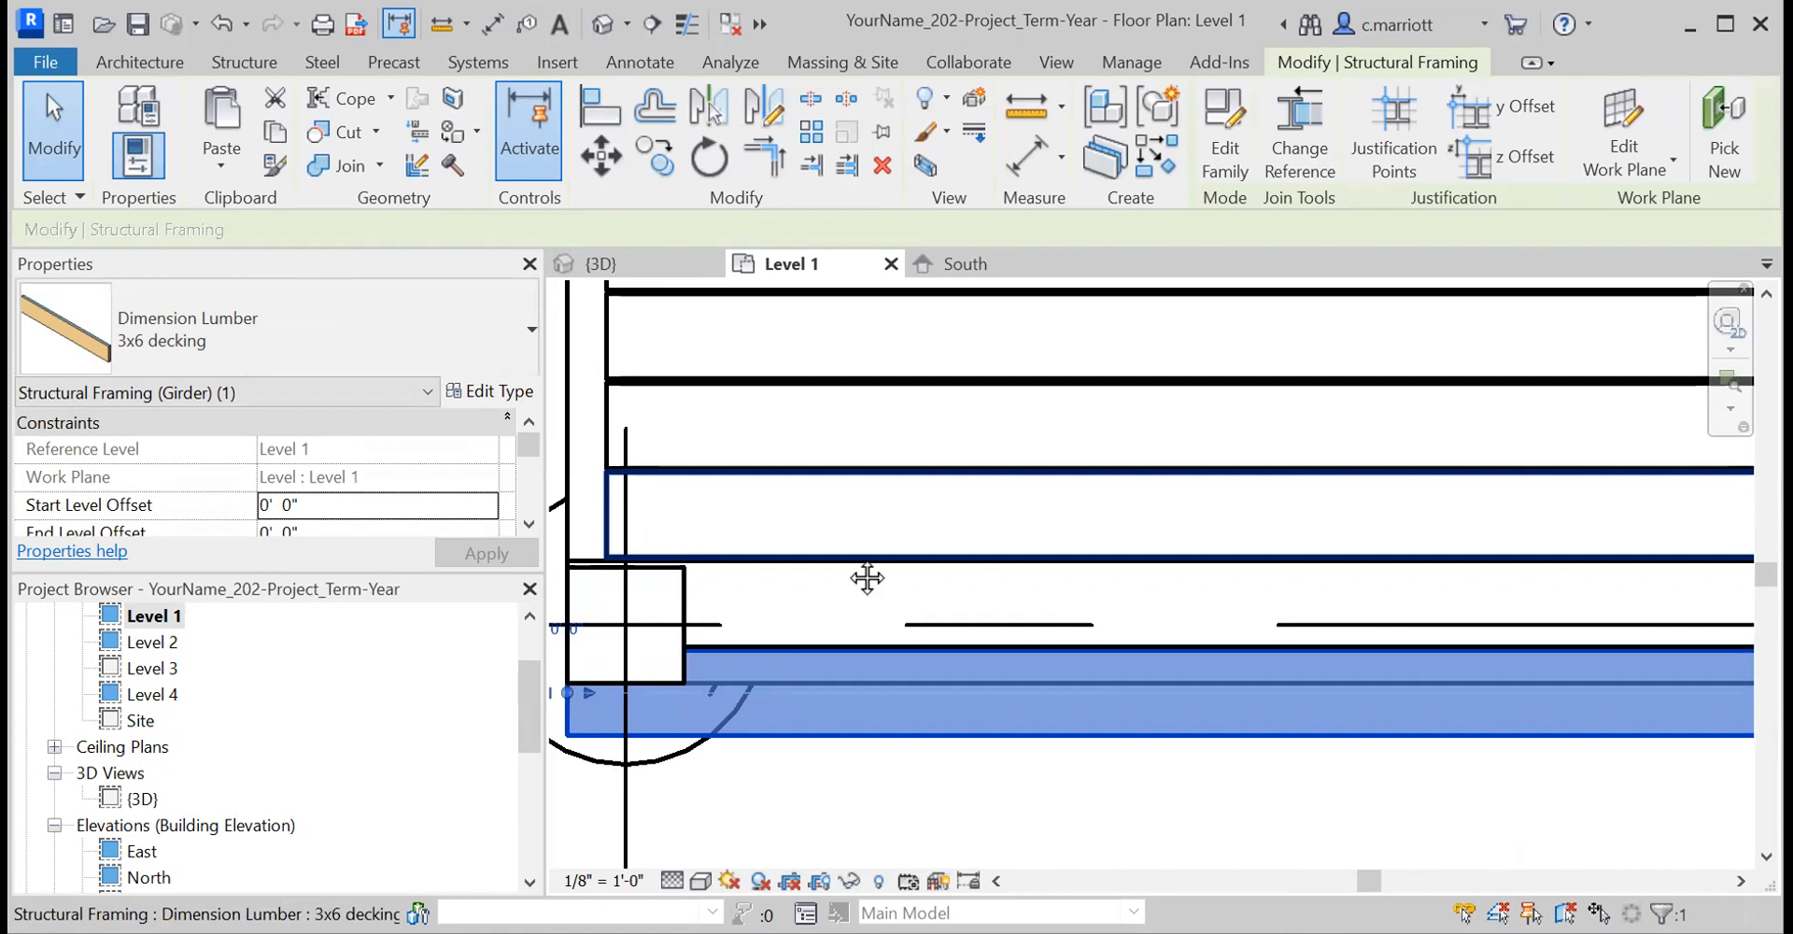
scroll(809, 603, down, 2)
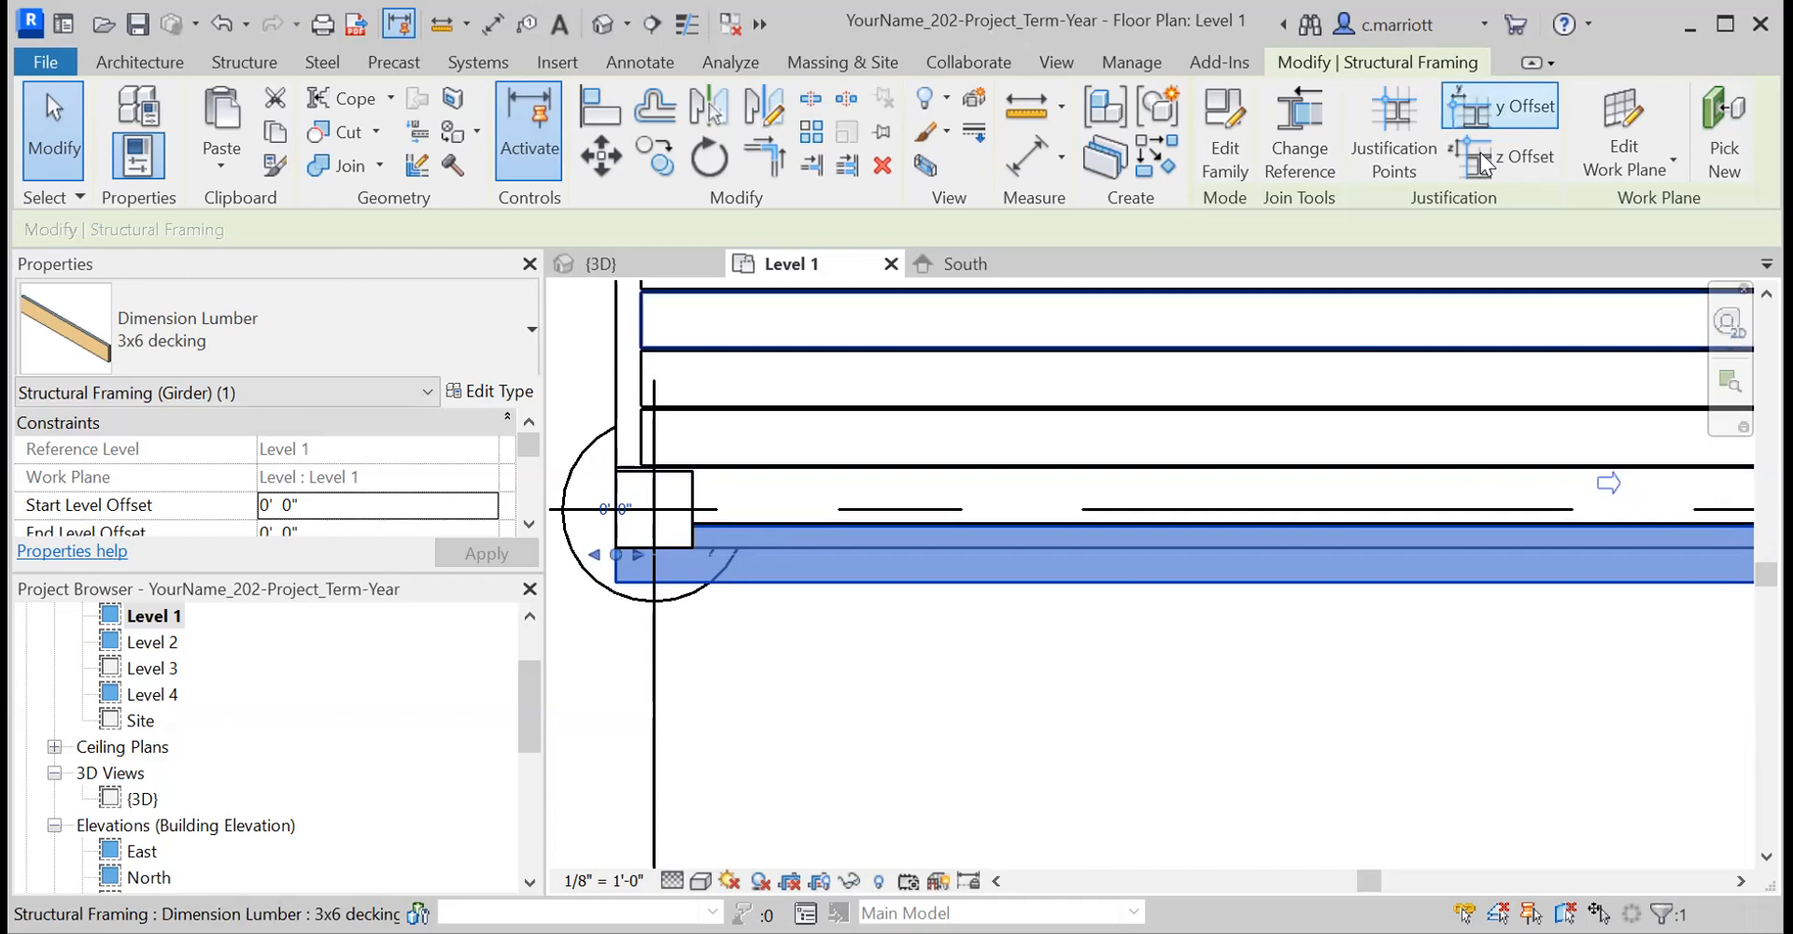
key(Escape)
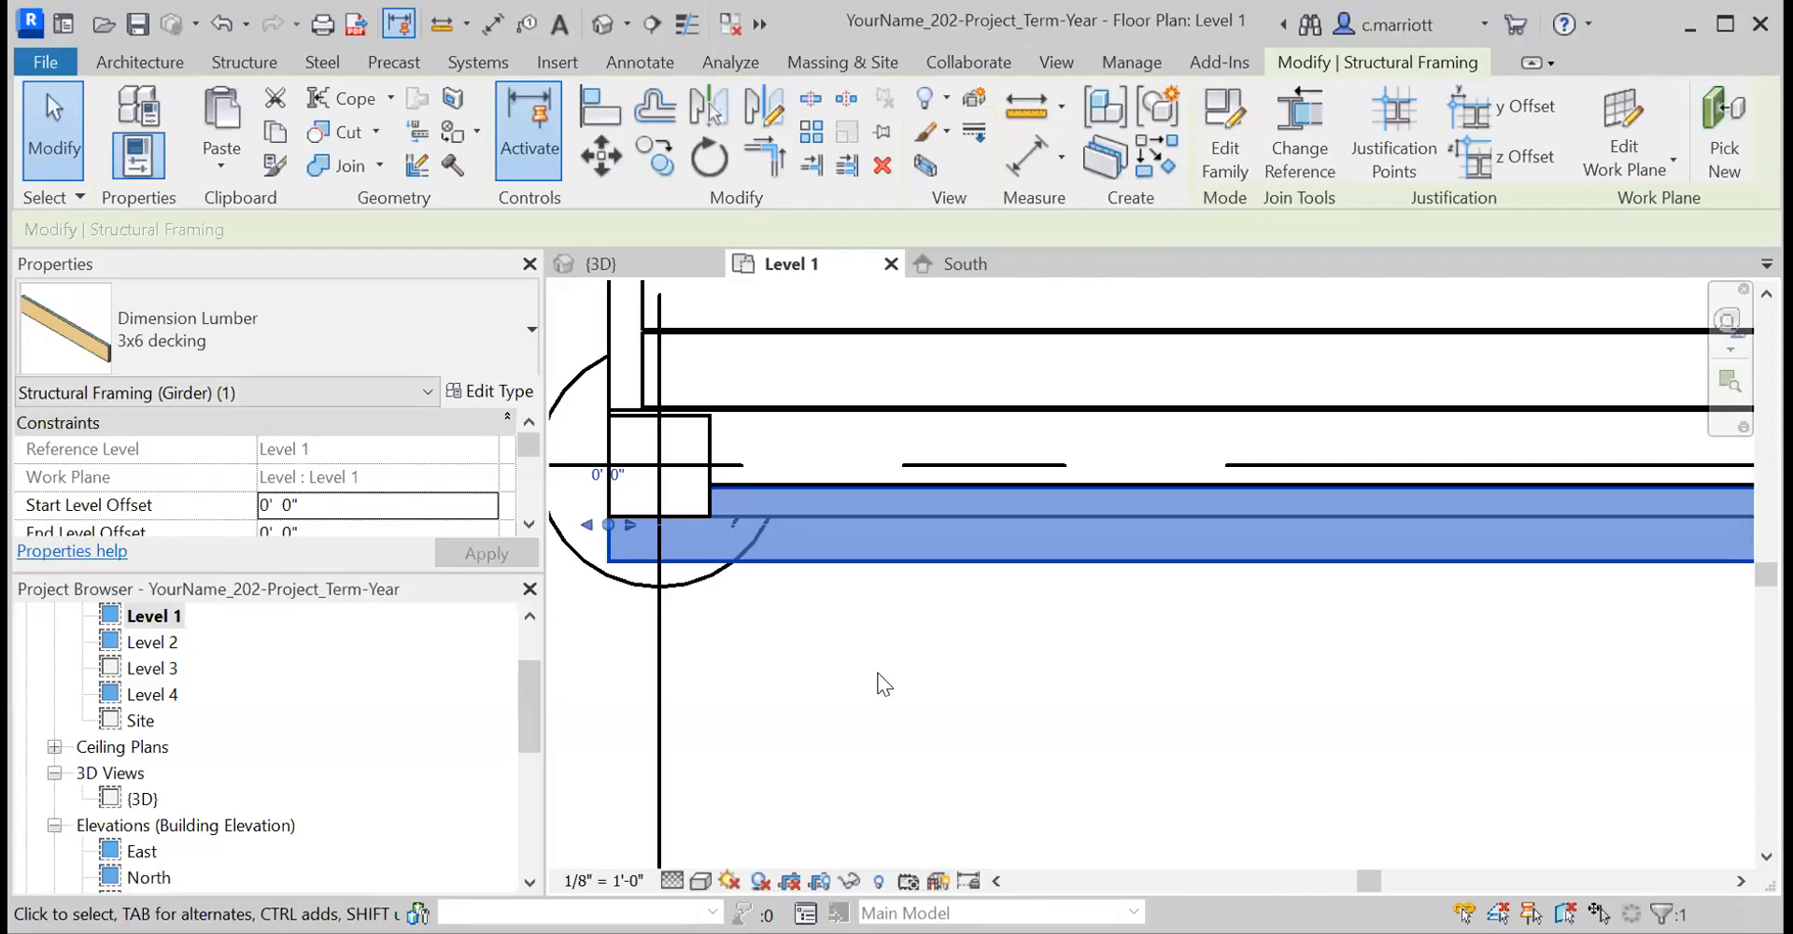
key(Escape)
click(841, 565)
key(Escape)
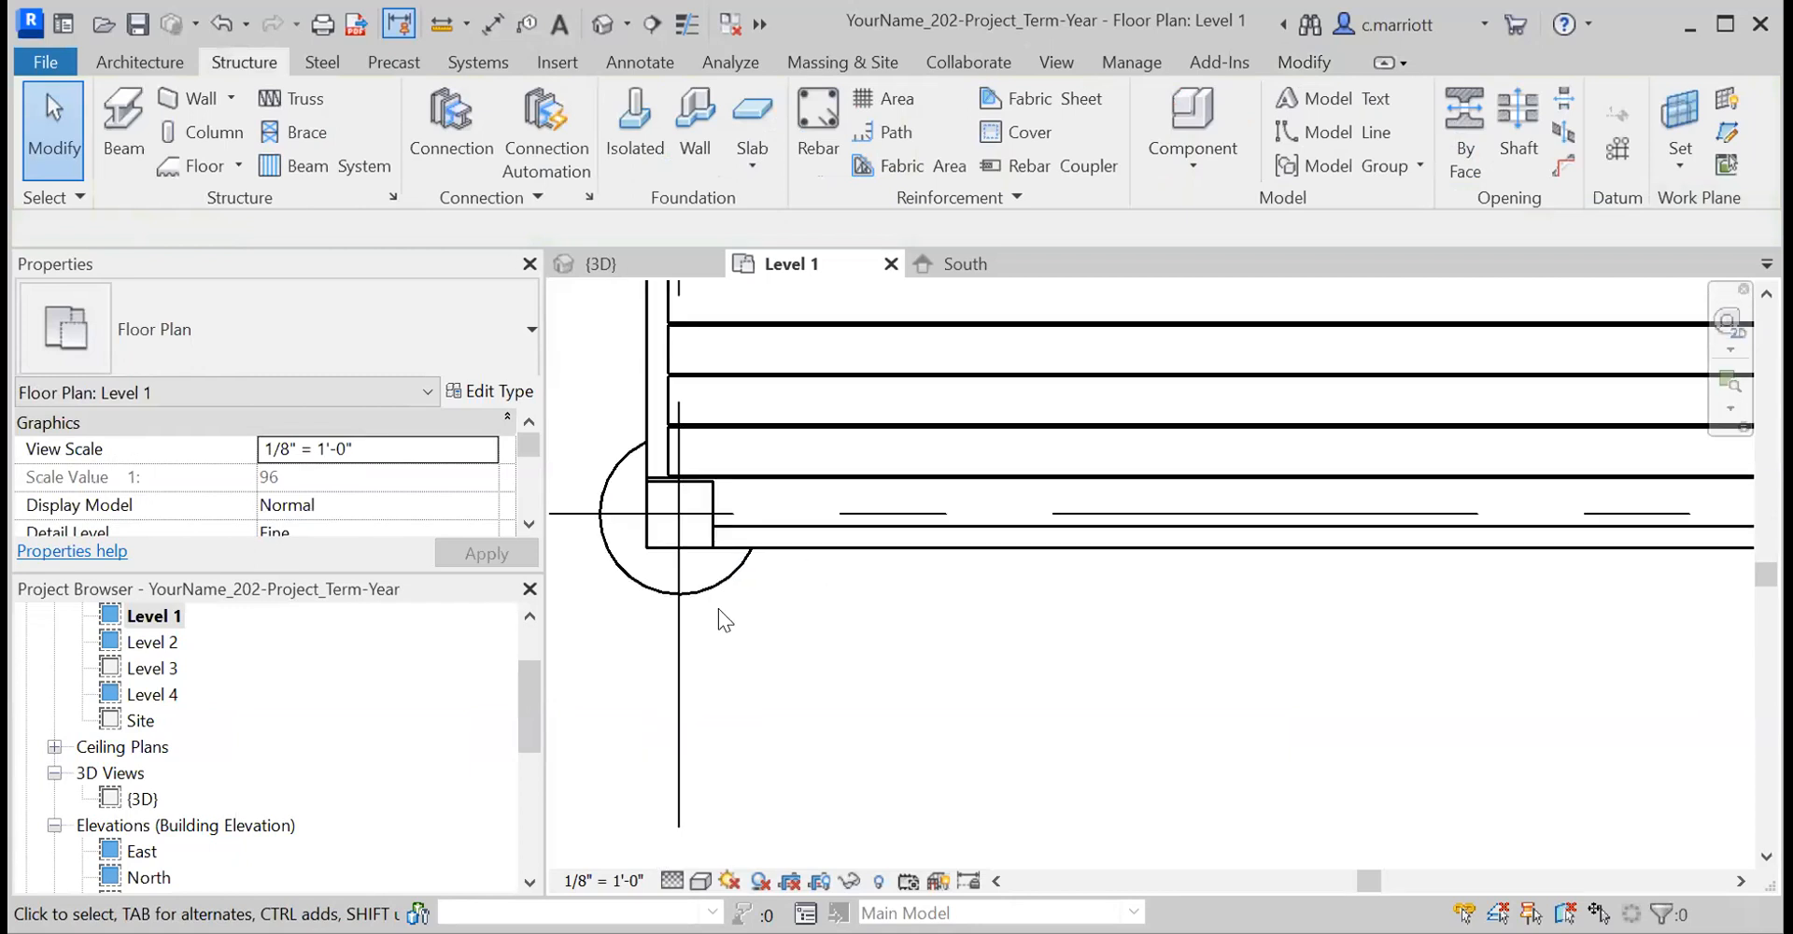
middle_drag(719, 608, 635, 766)
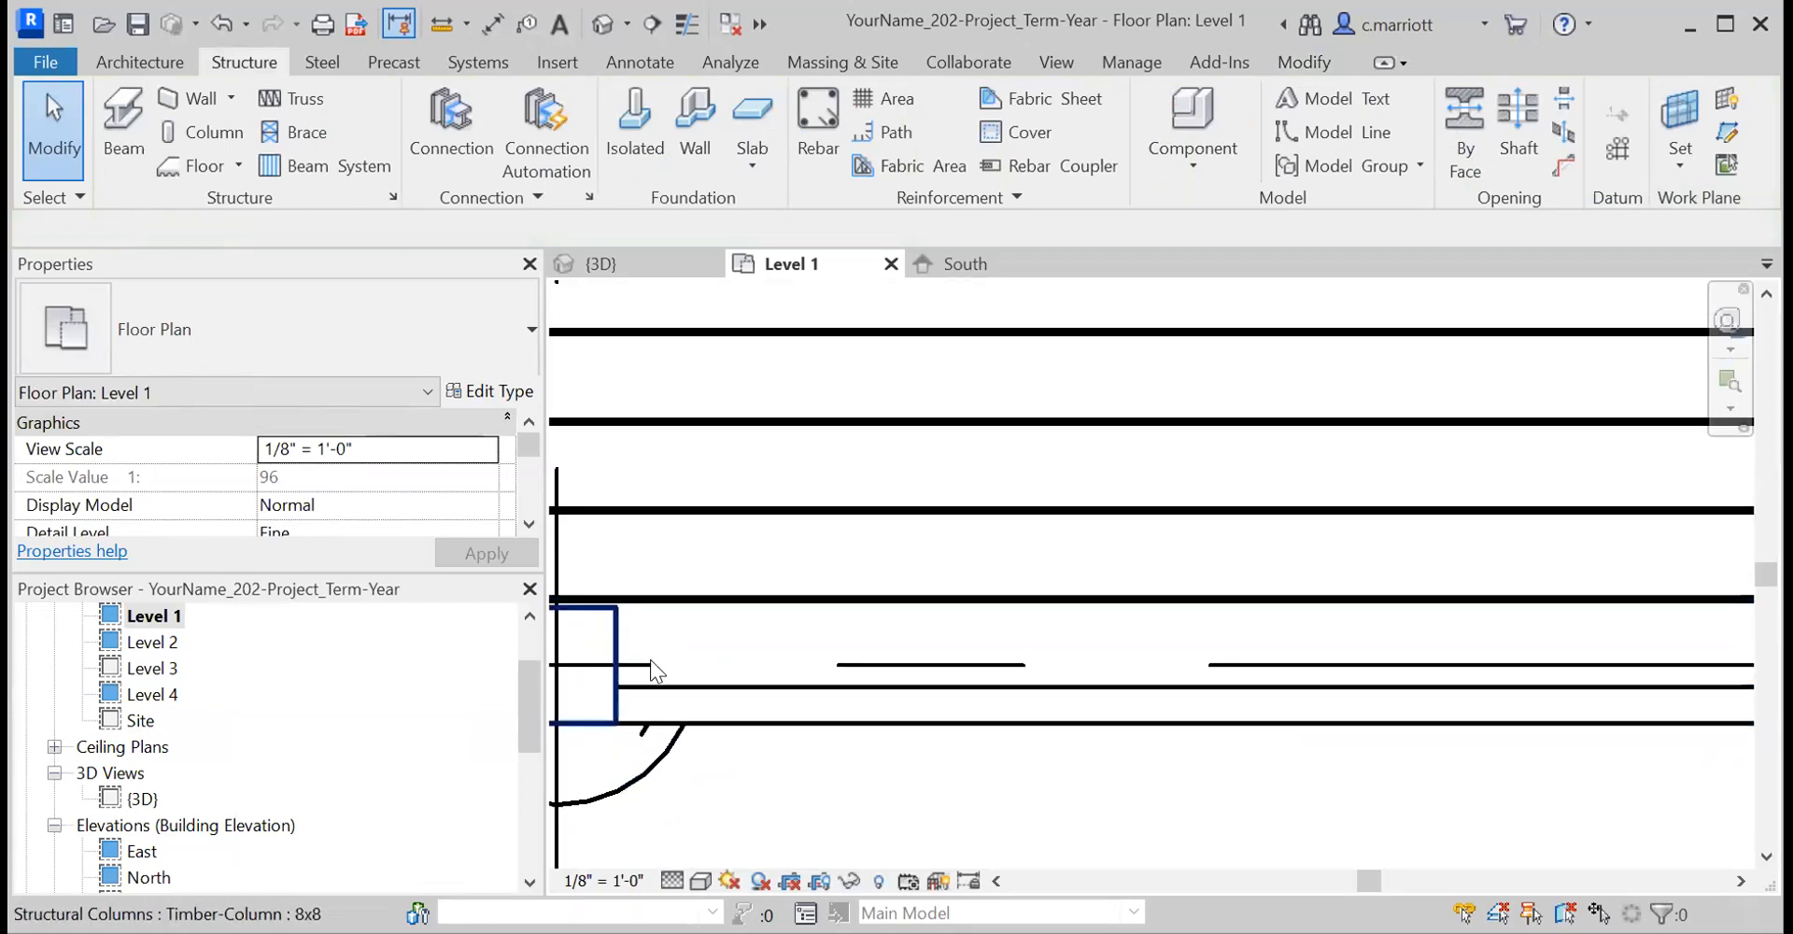
scroll(703, 663, down, 1)
middle_drag(704, 663, 747, 598)
scroll(738, 570, down, 5)
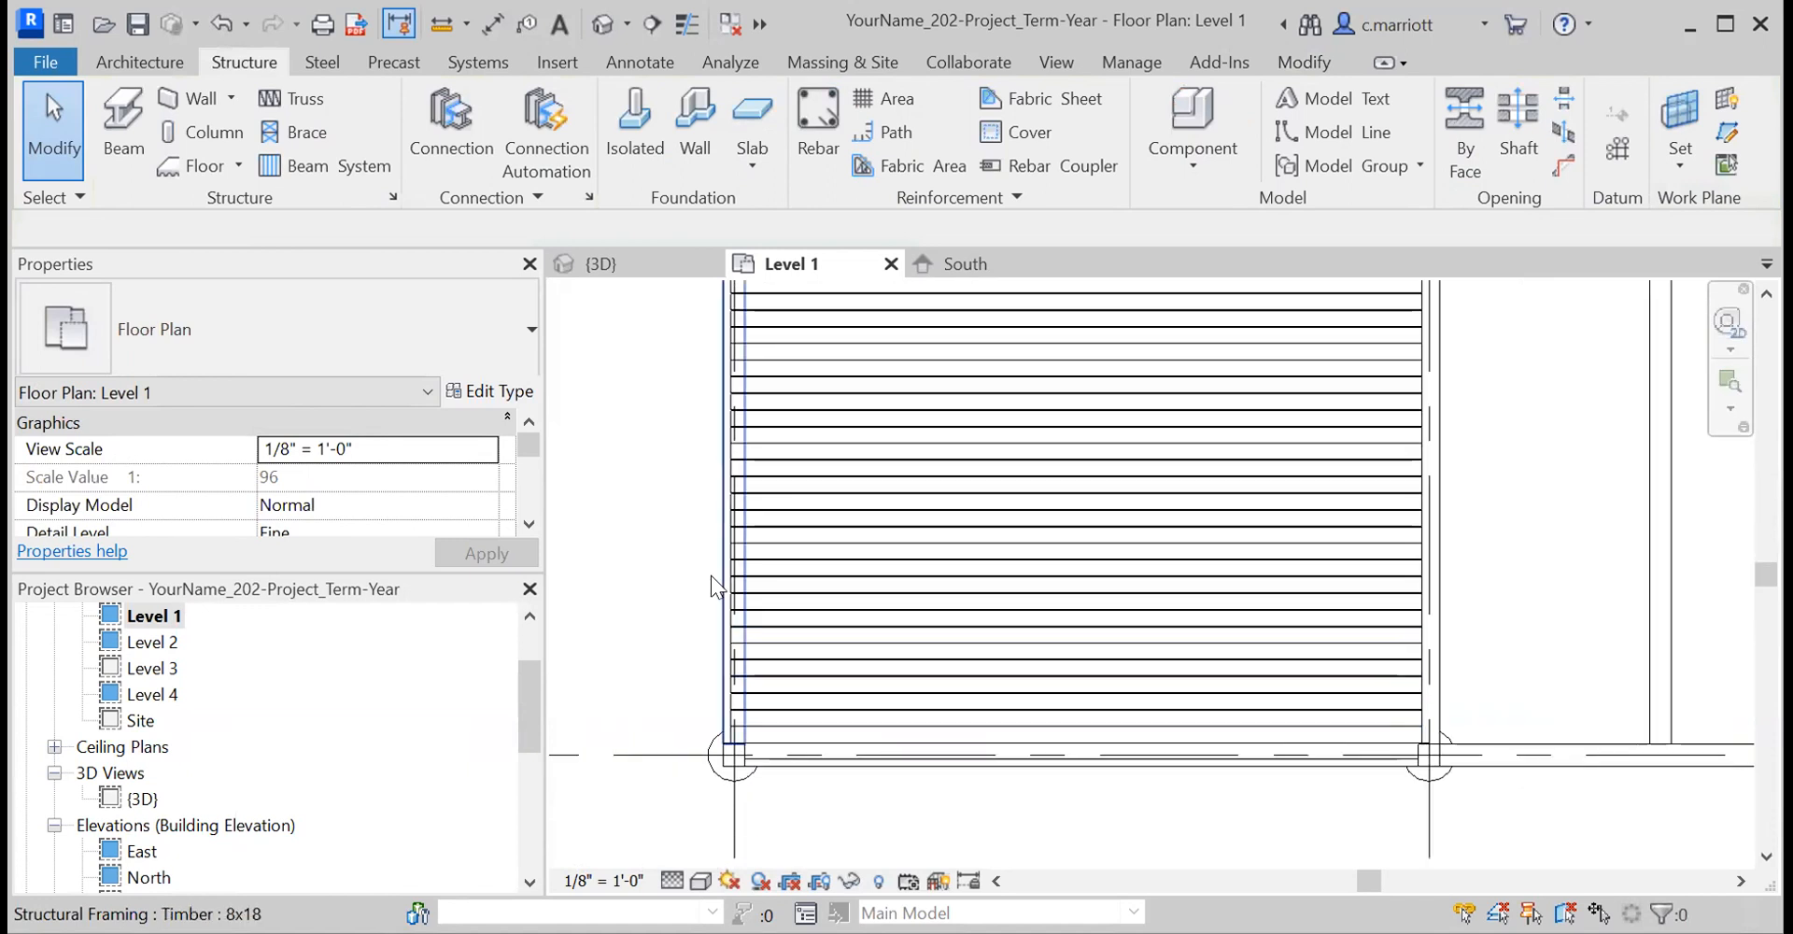
- Examine where the arrayed boards' ends stop along the western girder, starting below the grid B column
scroll(743, 565, up, 4)
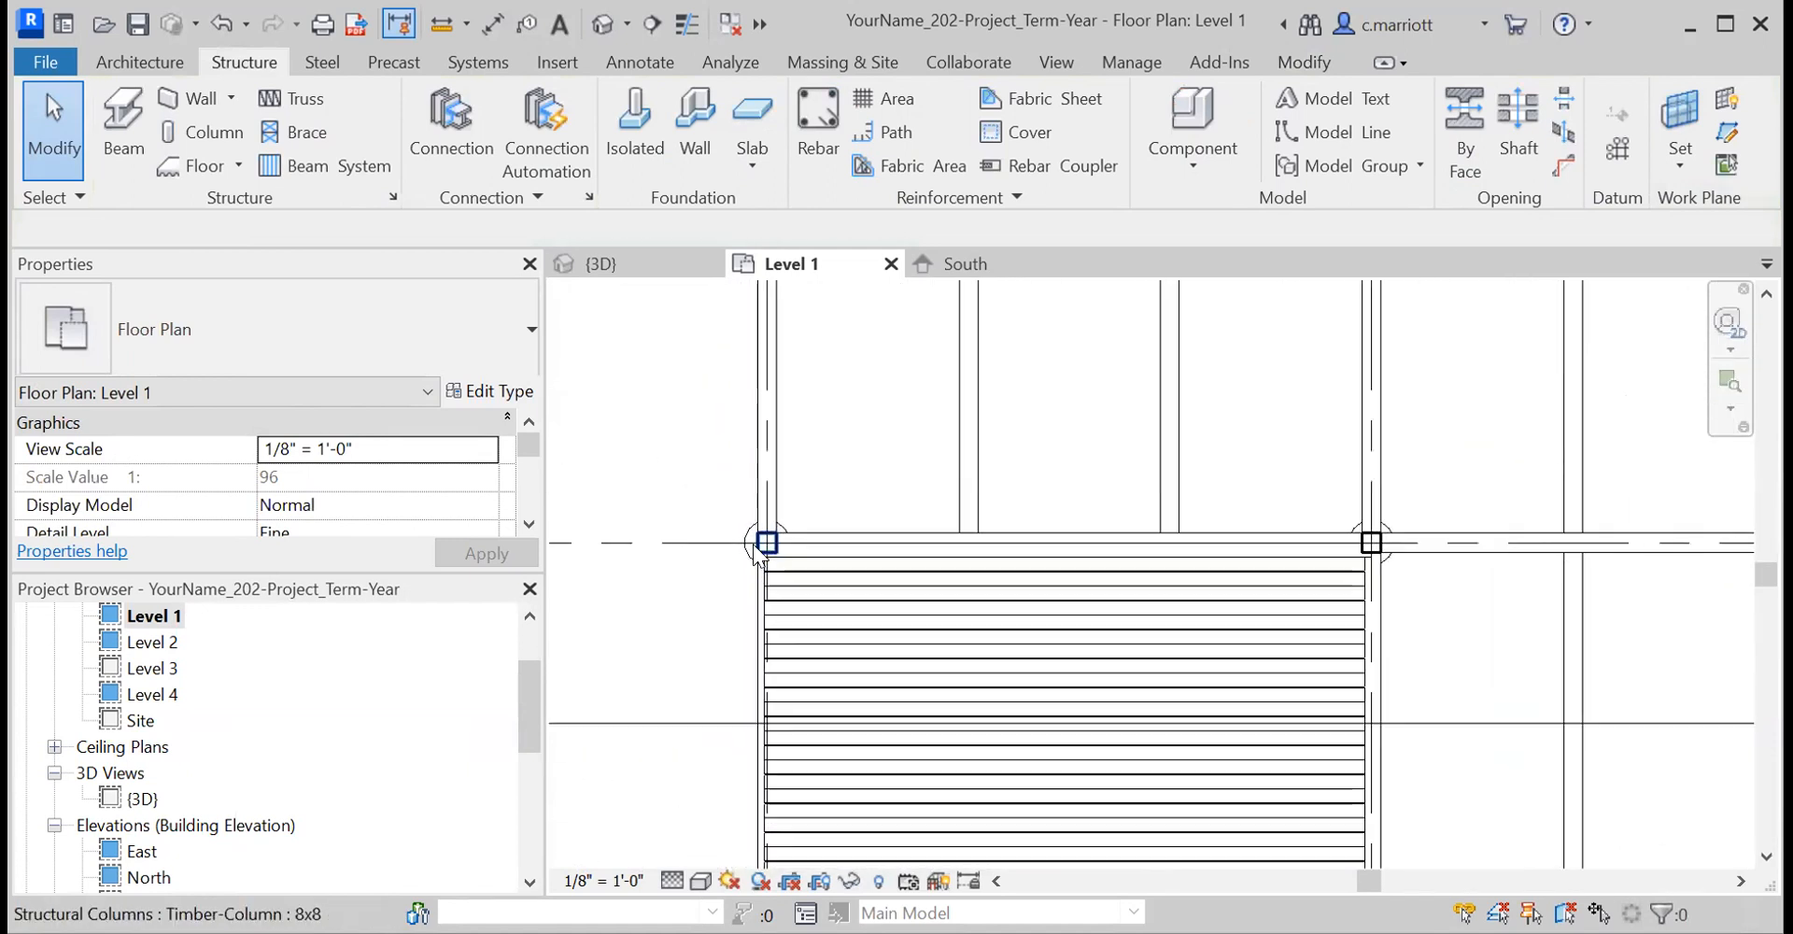
click(771, 560)
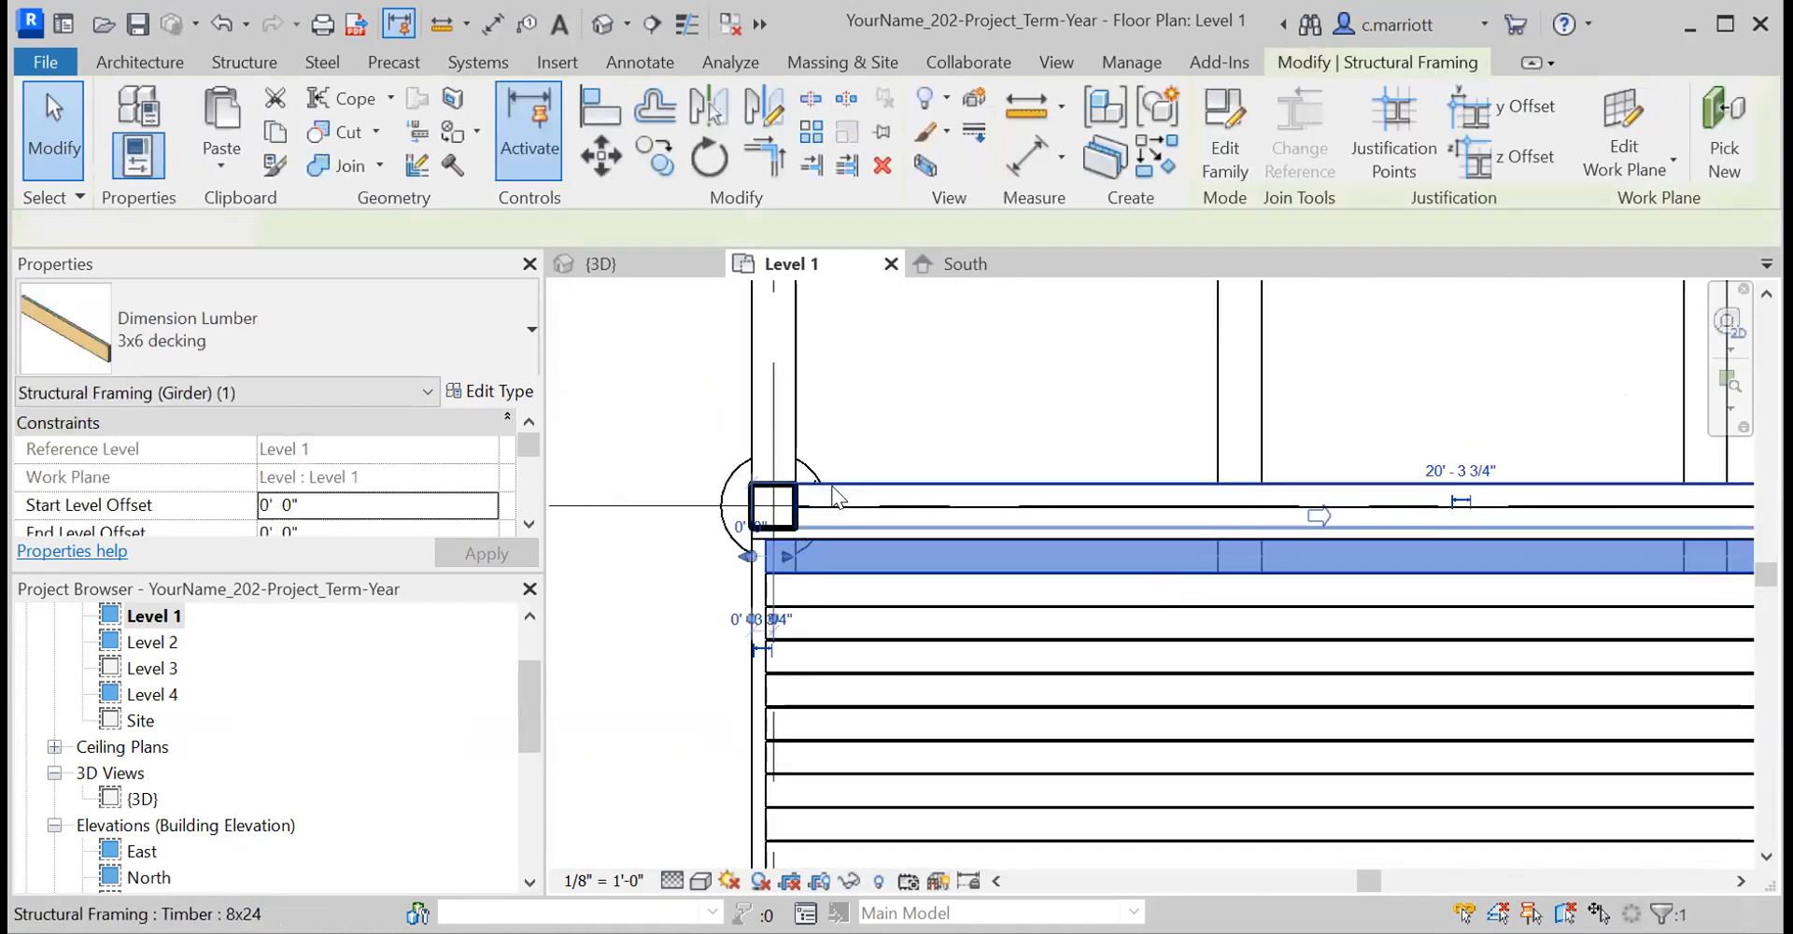
key(Escape)
scroll(799, 566, up, 2)
key(Escape)
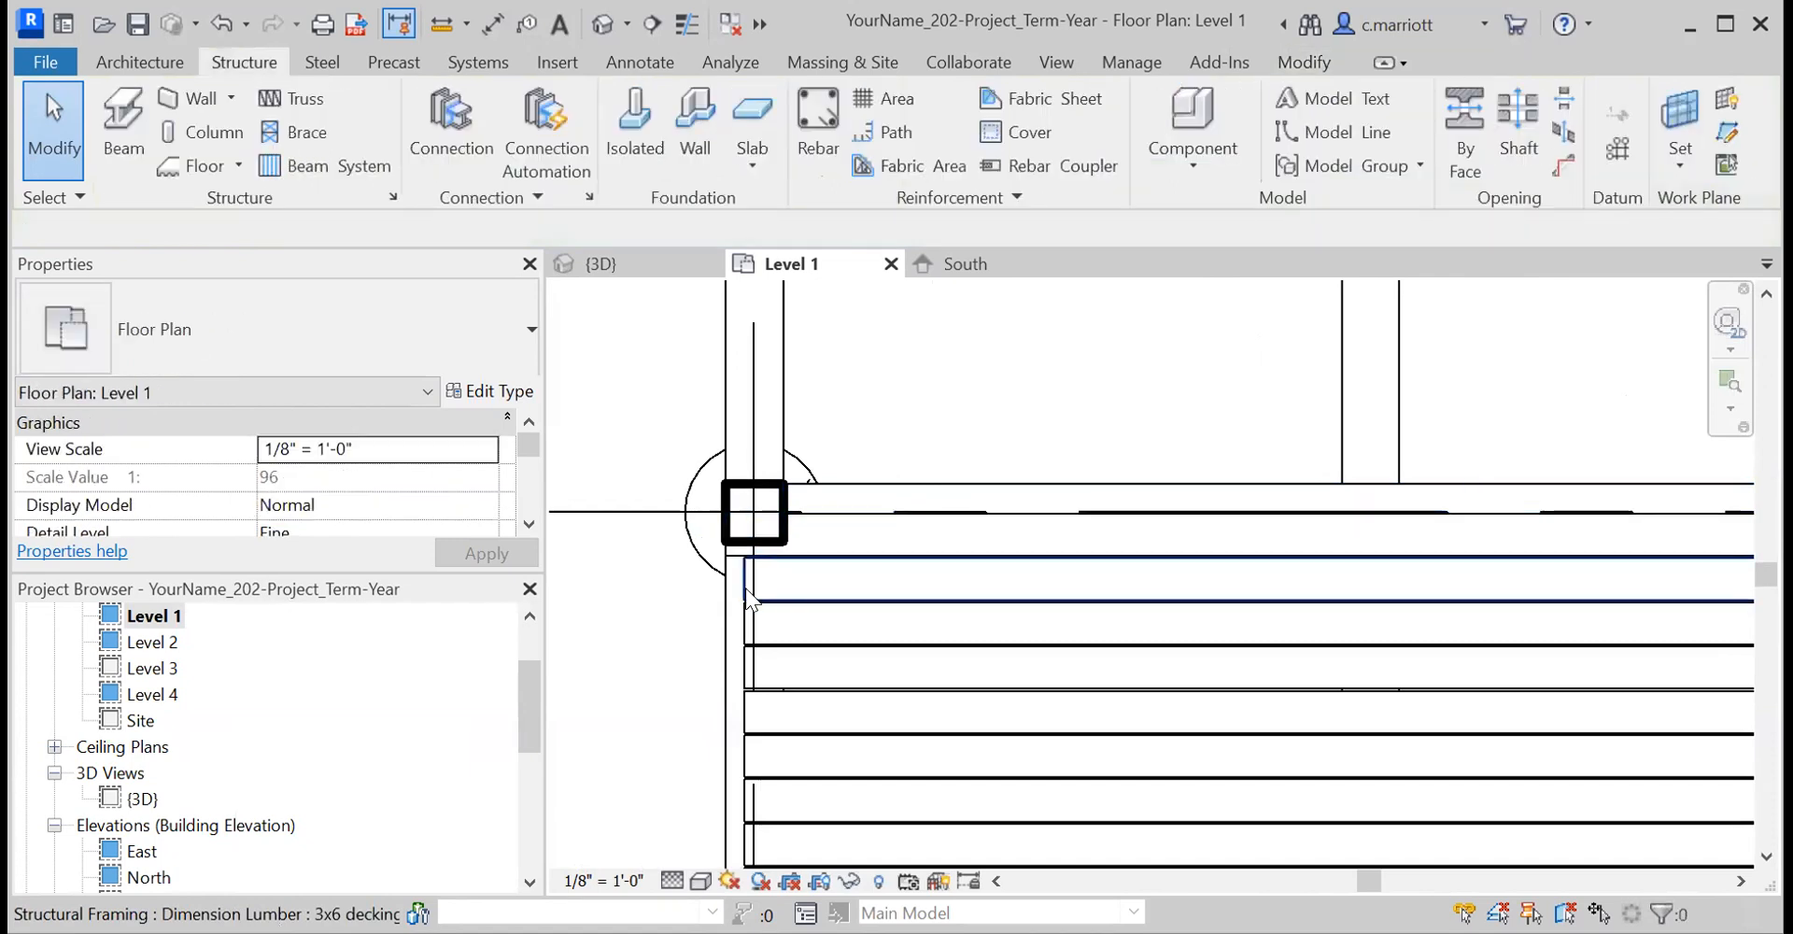
scroll(794, 560, down, 5)
scroll(1275, 647, up, 1)
middle_drag(1277, 642, 1097, 581)
scroll(1327, 468, up, 4)
scroll(1248, 510, down, 5)
middle_drag(757, 721, 1027, 687)
scroll(971, 636, down, 1)
scroll(840, 472, up, 5)
scroll(829, 512, up, 2)
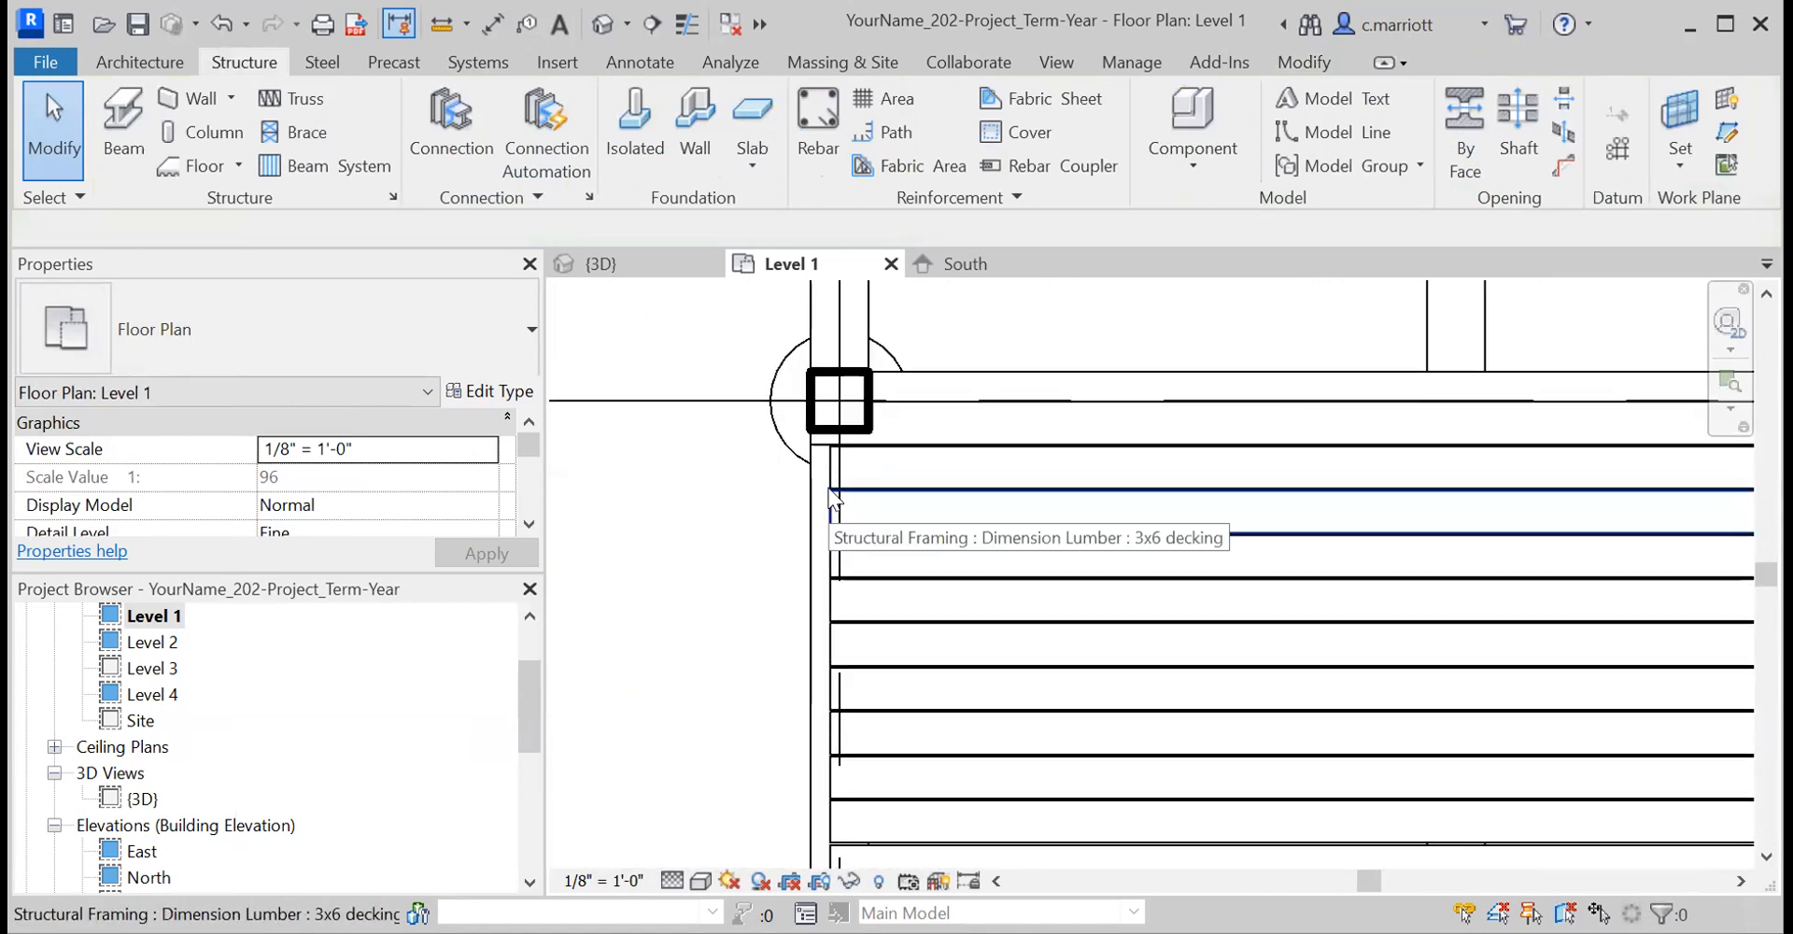
- Align the western end of the first full board south of the grid B column with the western girder's outer edge
click(834, 472)
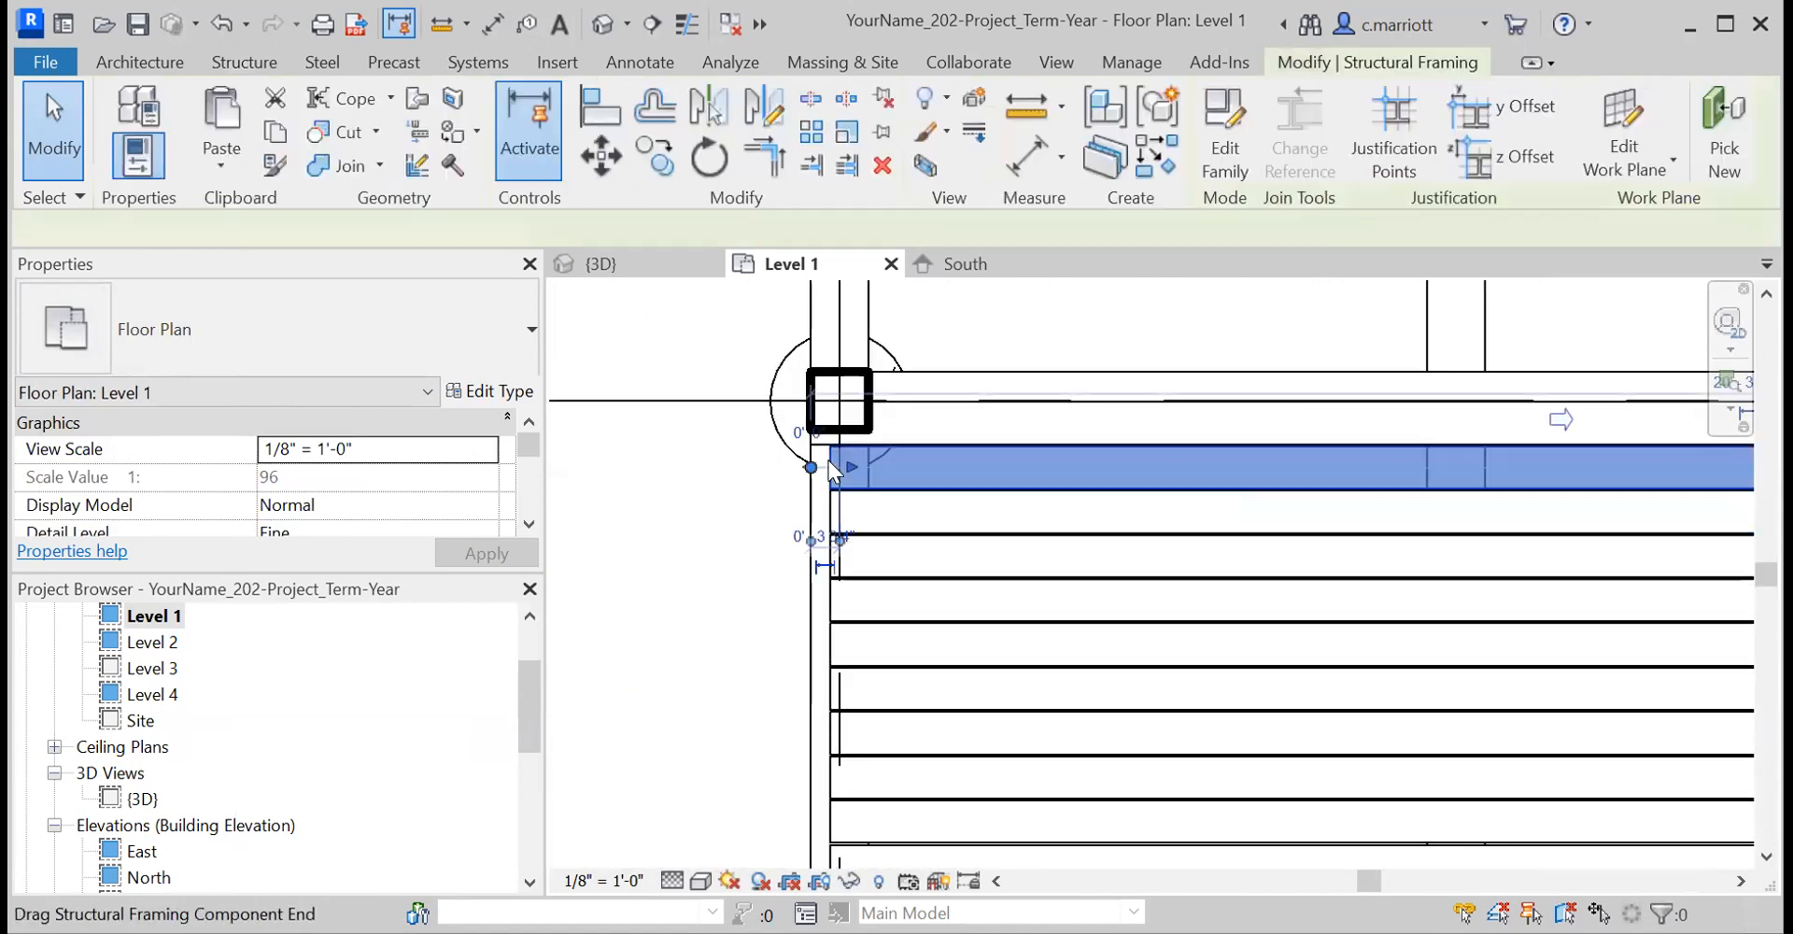
key(Escape)
click(1302, 62)
click(616, 118)
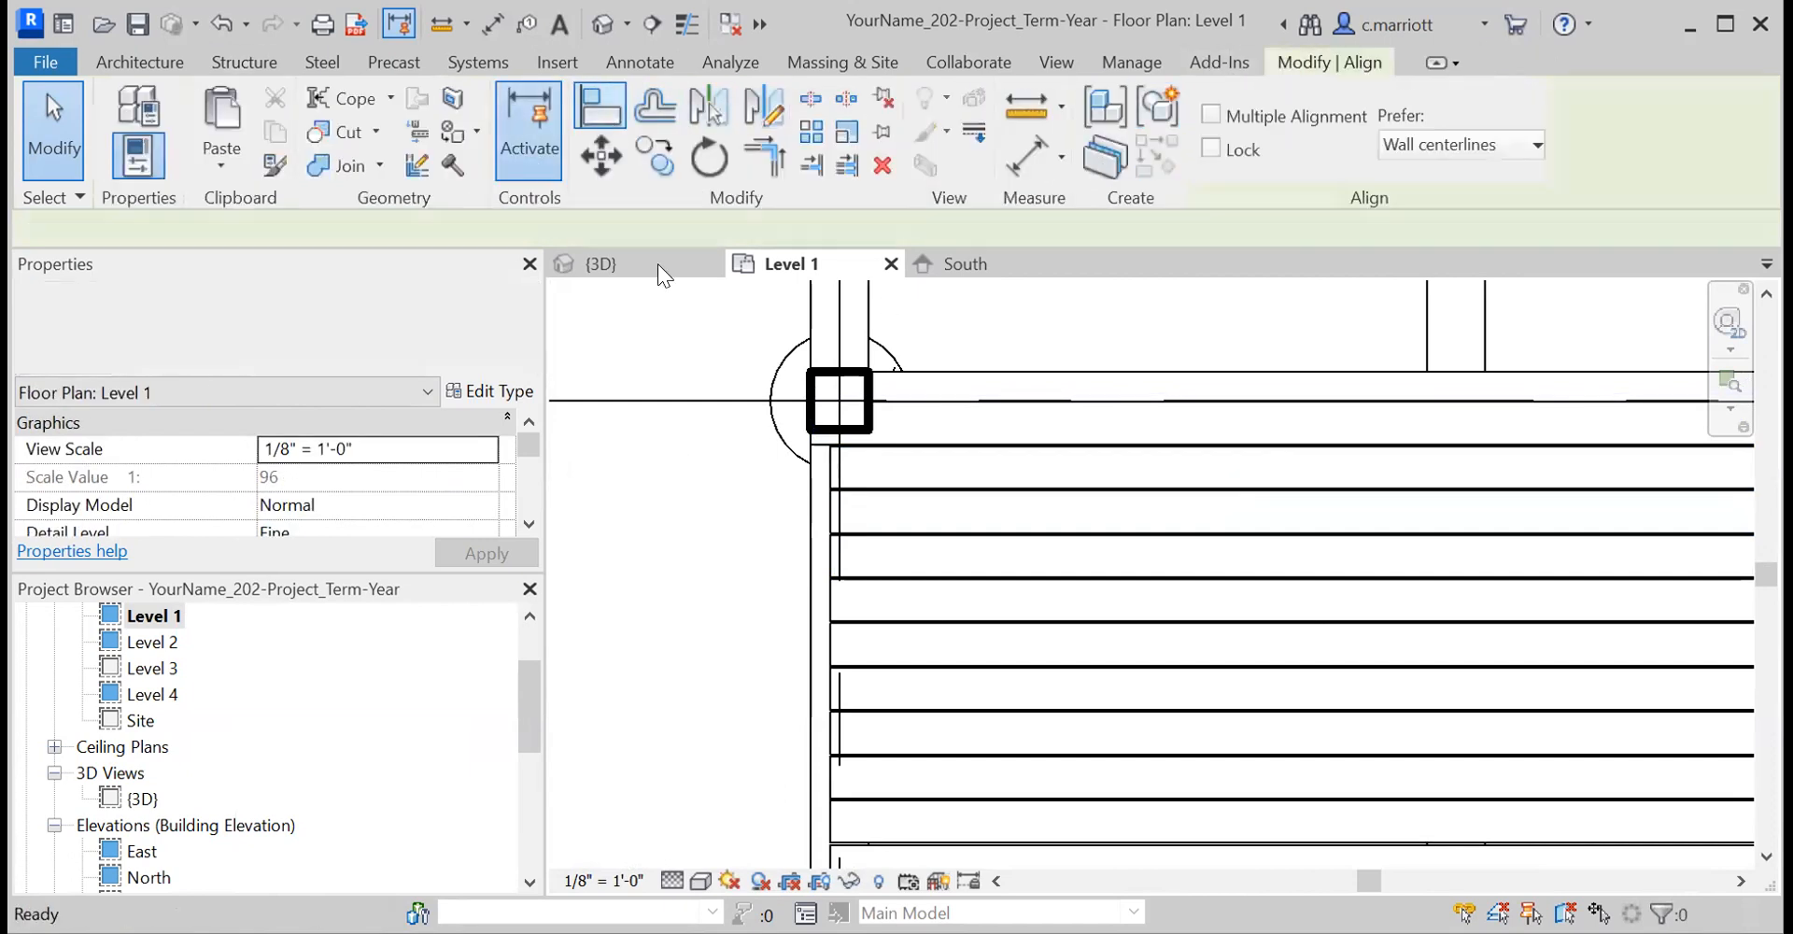
click(833, 469)
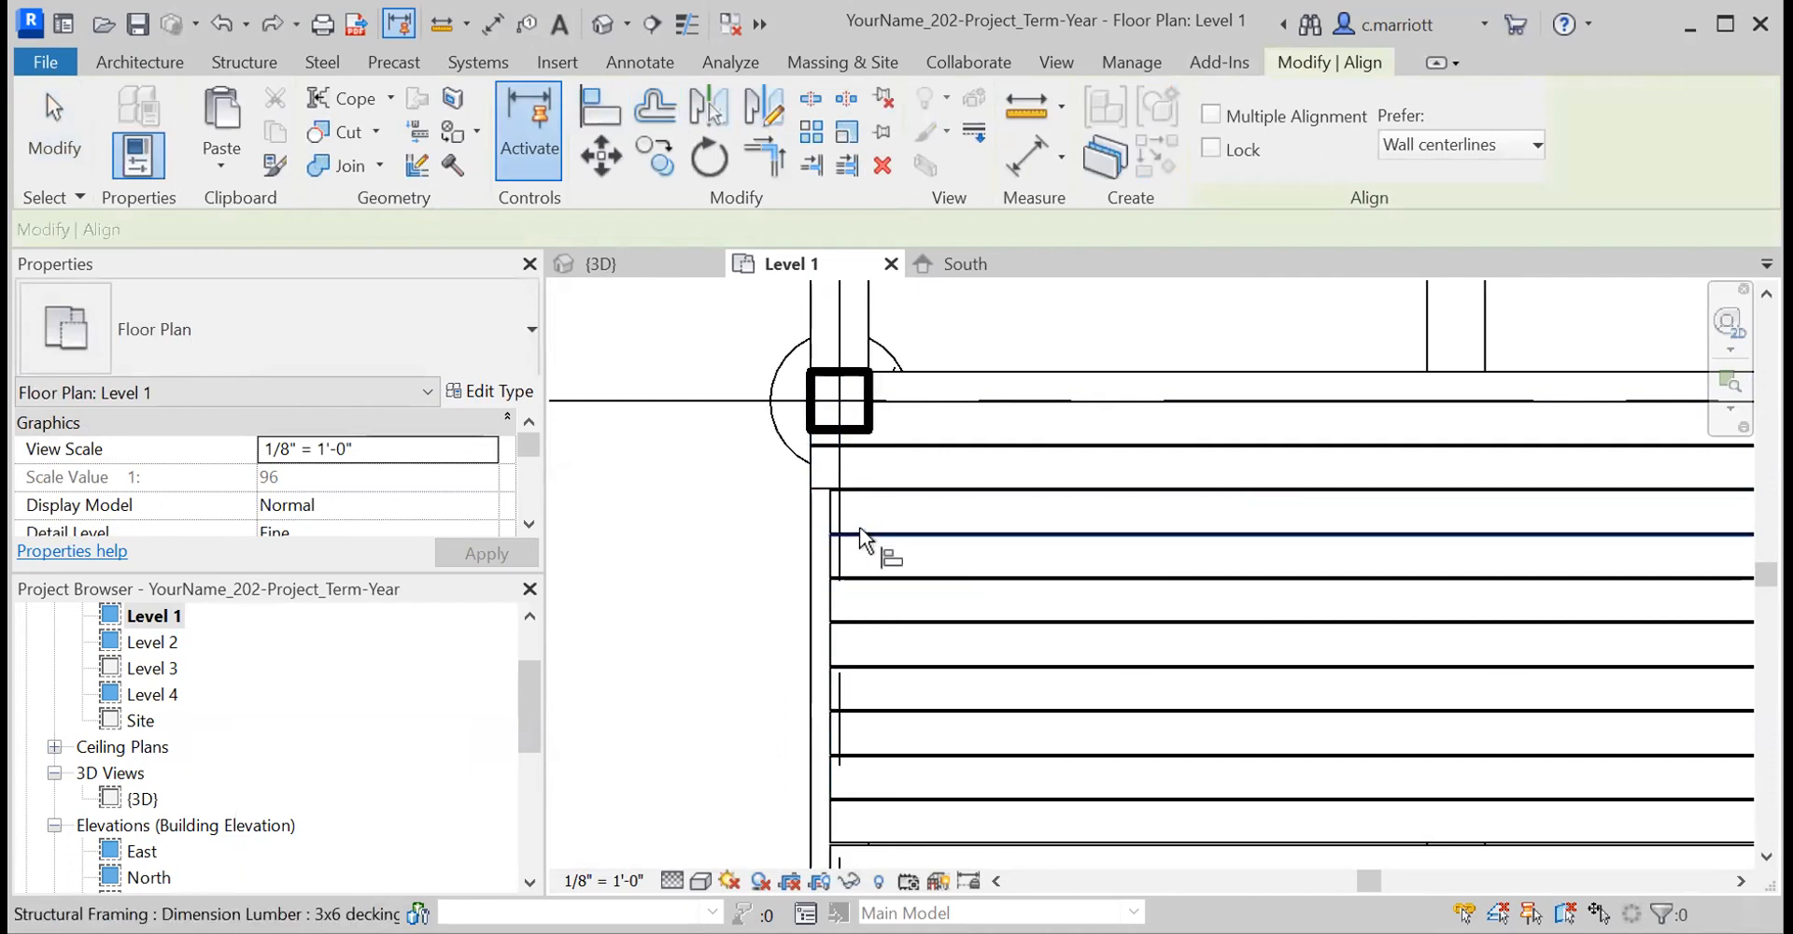
- Align the western end of the second full board south of the grid B column with the western girder's outer edge
scroll(827, 504, up, 2)
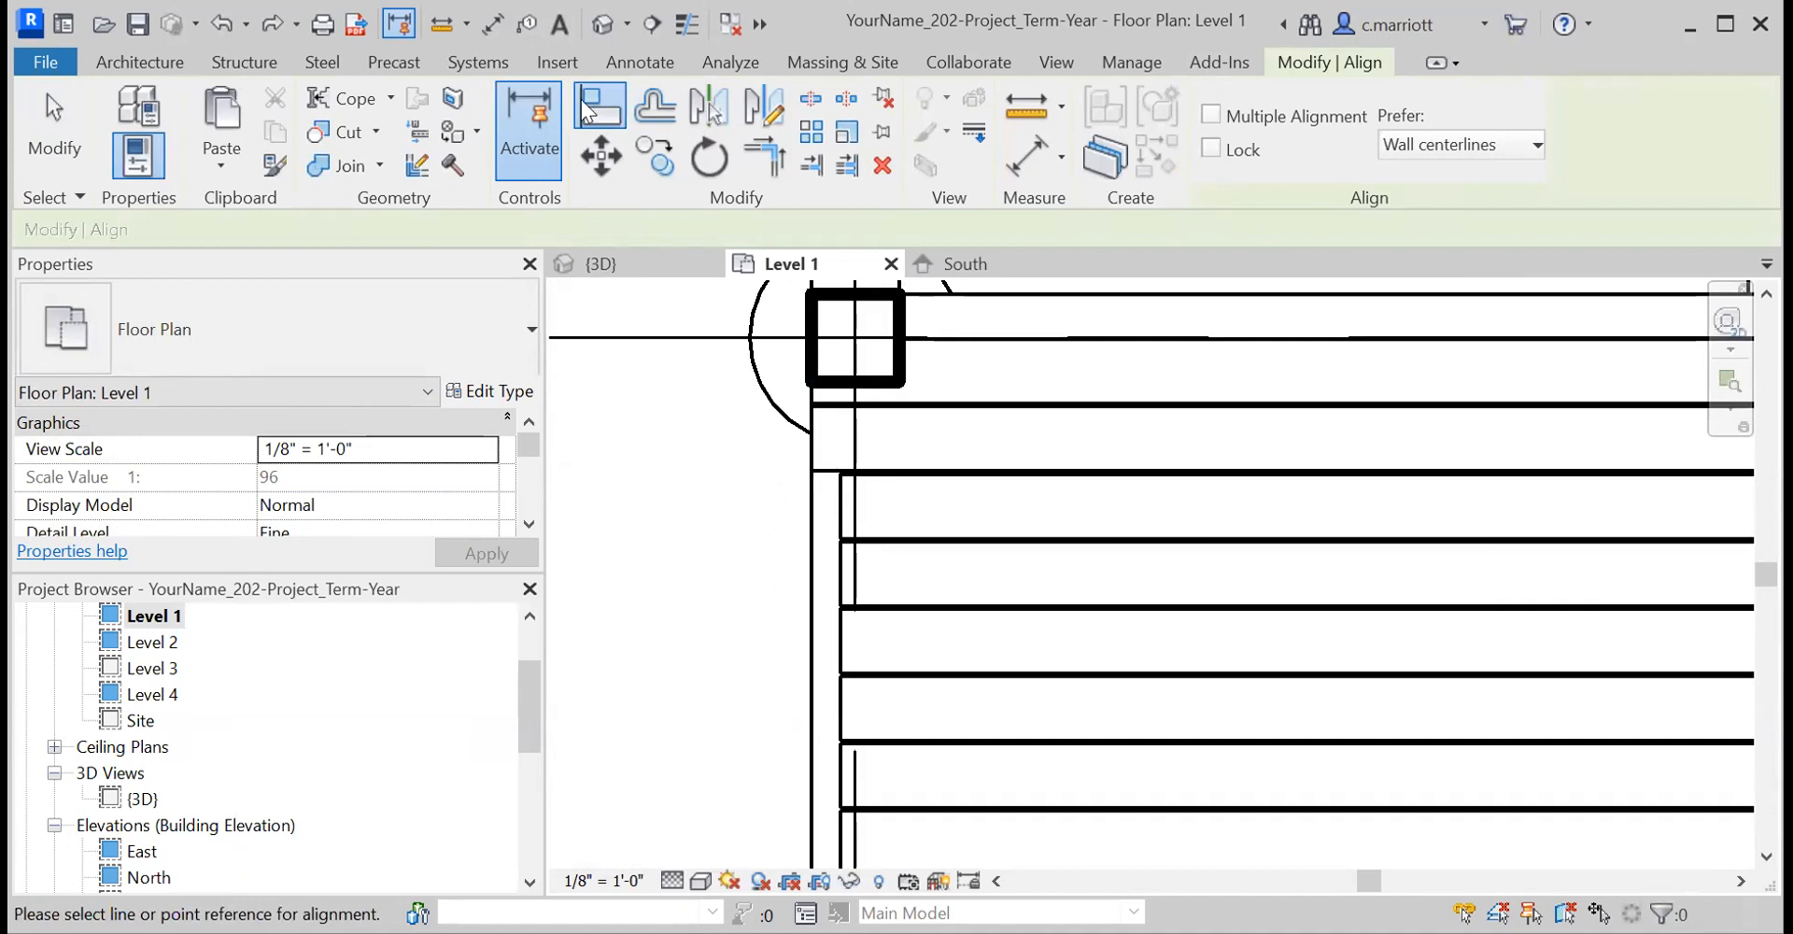
click(818, 535)
click(843, 519)
key(Escape)
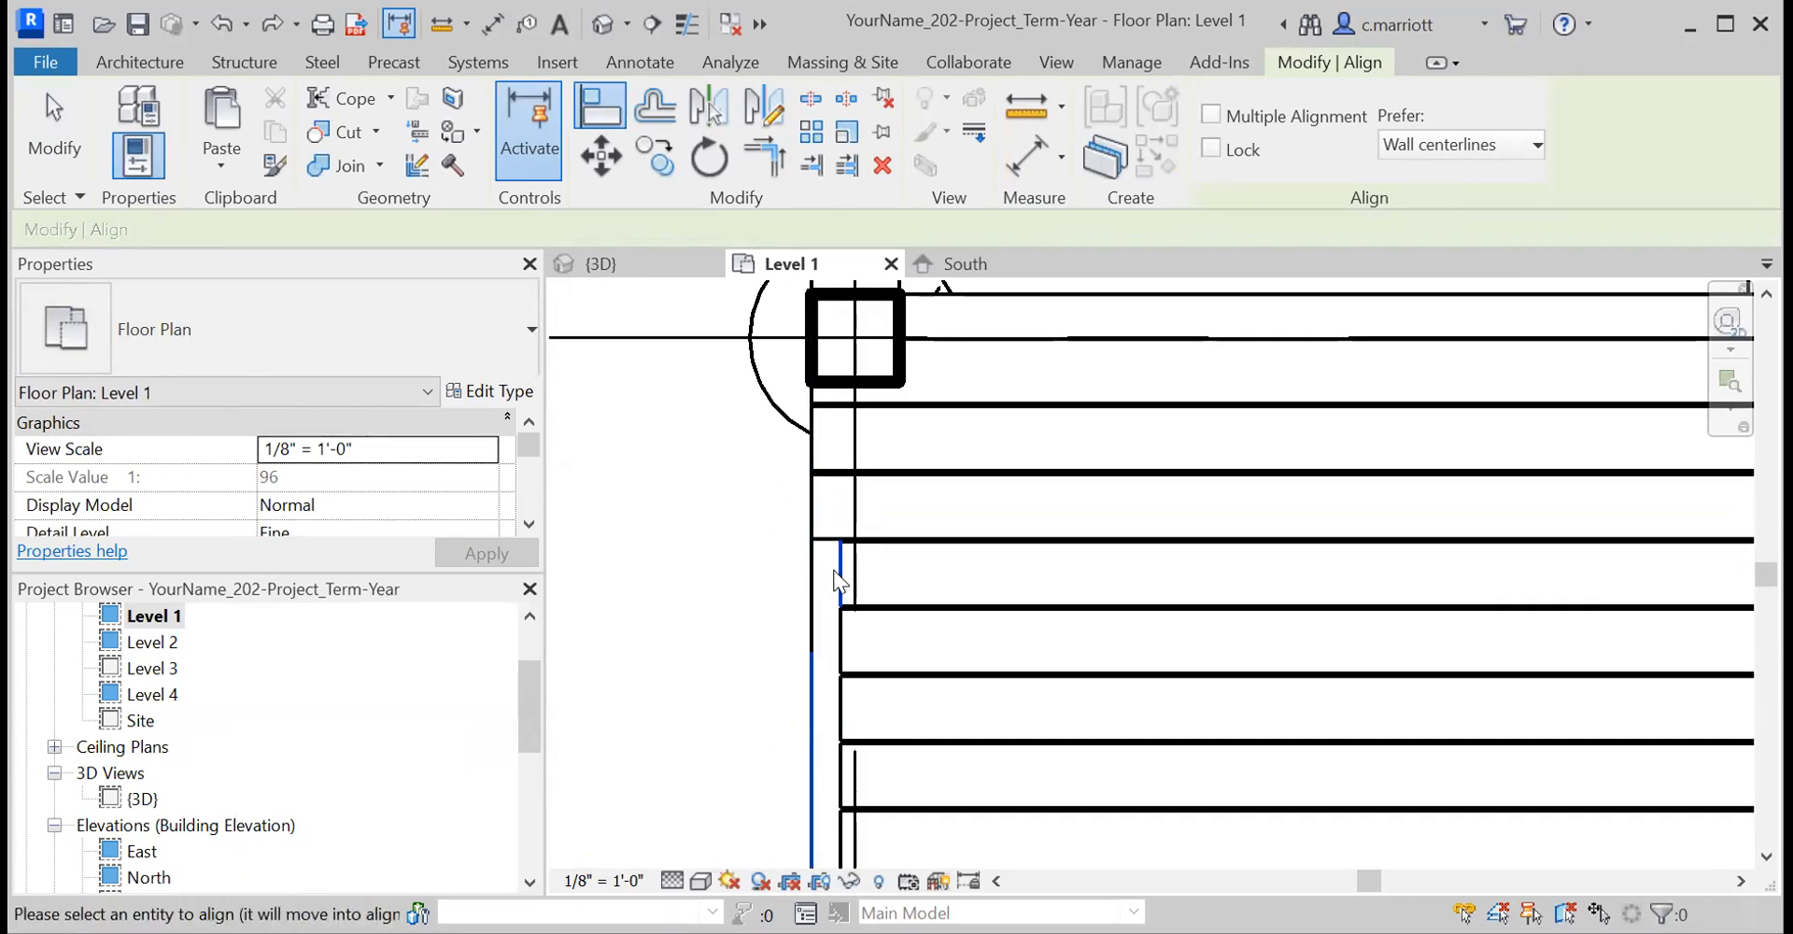
key(Escape)
- Align the western ends of the next short boards farther south along the western girder with its outer edge
scroll(800, 649, down, 1)
scroll(821, 542, down, 5)
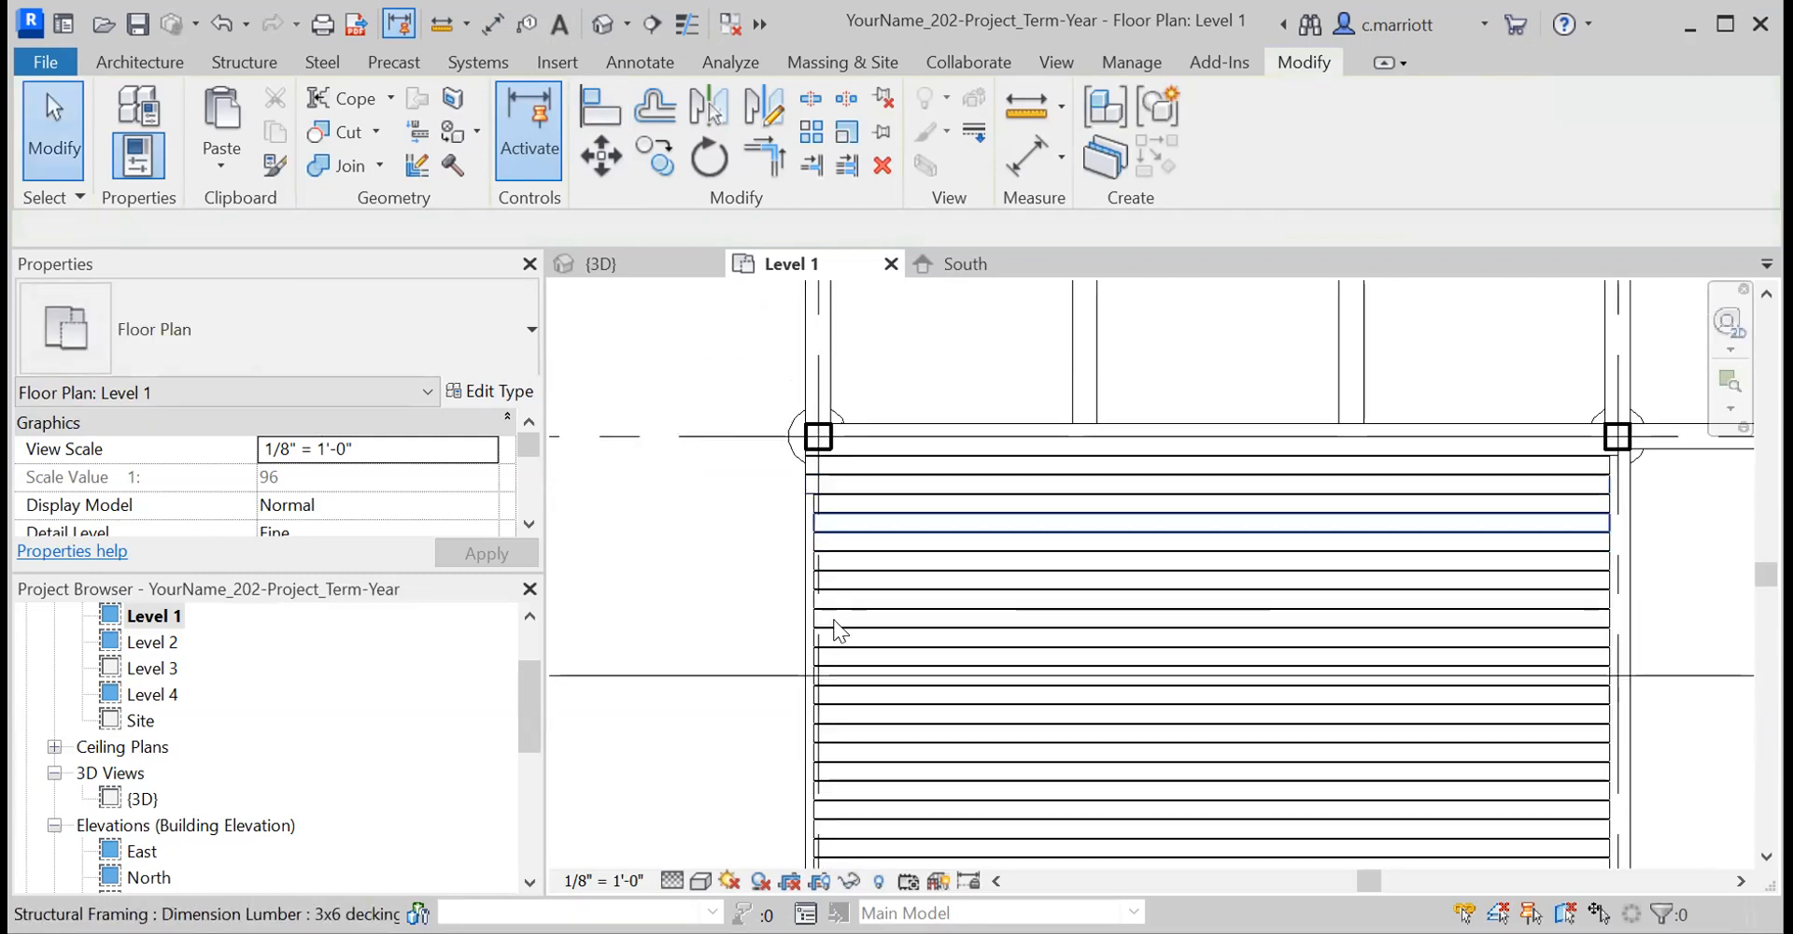
scroll(855, 699, down, 1)
middle_drag(855, 699, 853, 632)
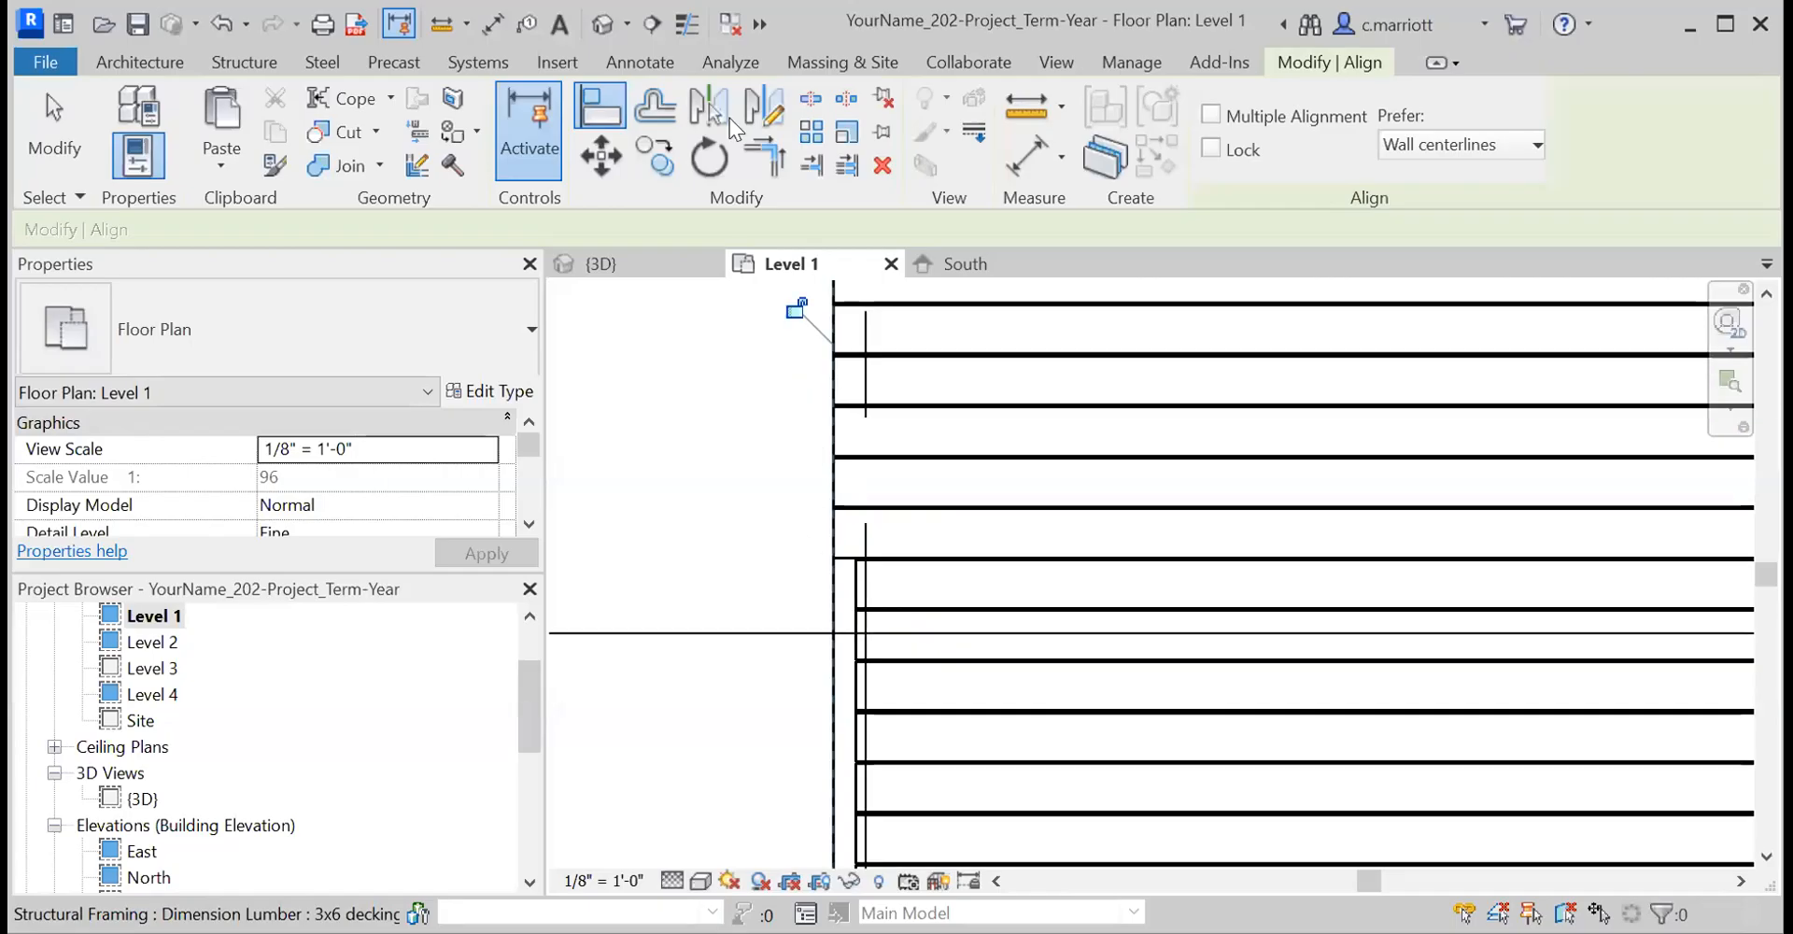
scroll(834, 594, up, 1)
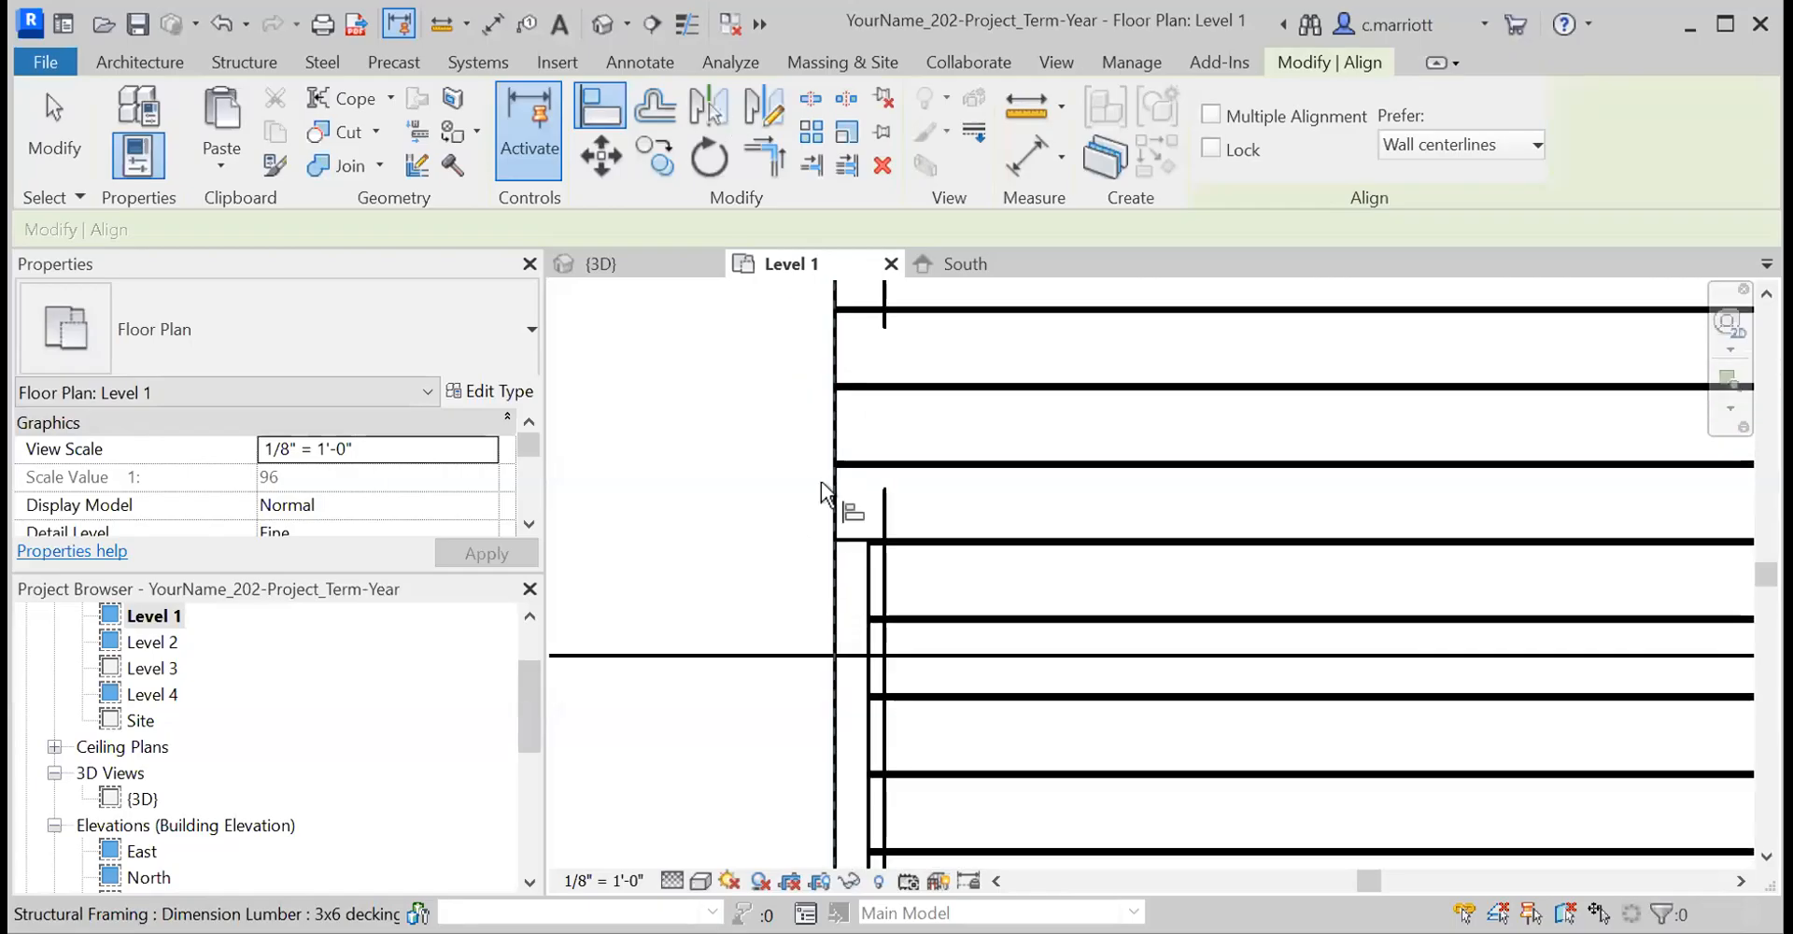
click(837, 596)
click(832, 706)
click(869, 683)
click(833, 751)
click(861, 743)
- Continue aligning the remaining short boards' western ends with the western girder's outer edge toward the southern girder
middle_drag(861, 743, 889, 502)
click(866, 505)
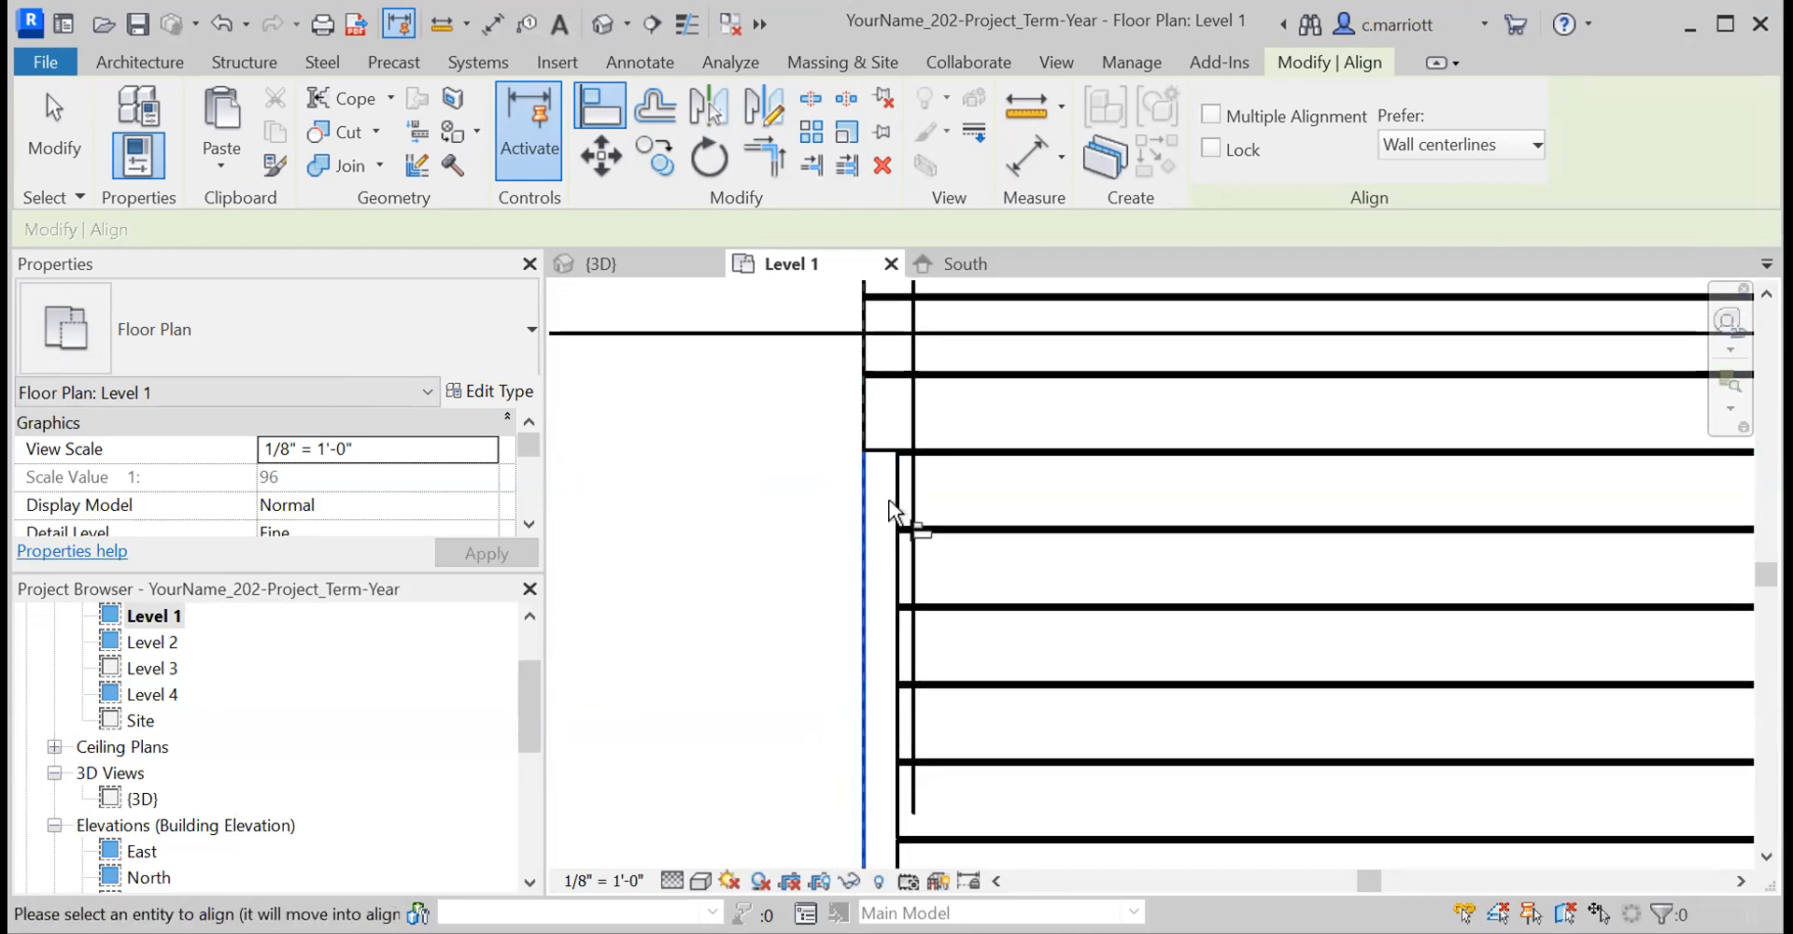
click(892, 501)
click(865, 562)
click(890, 564)
scroll(874, 622, down, 2)
scroll(852, 602, down, 2)
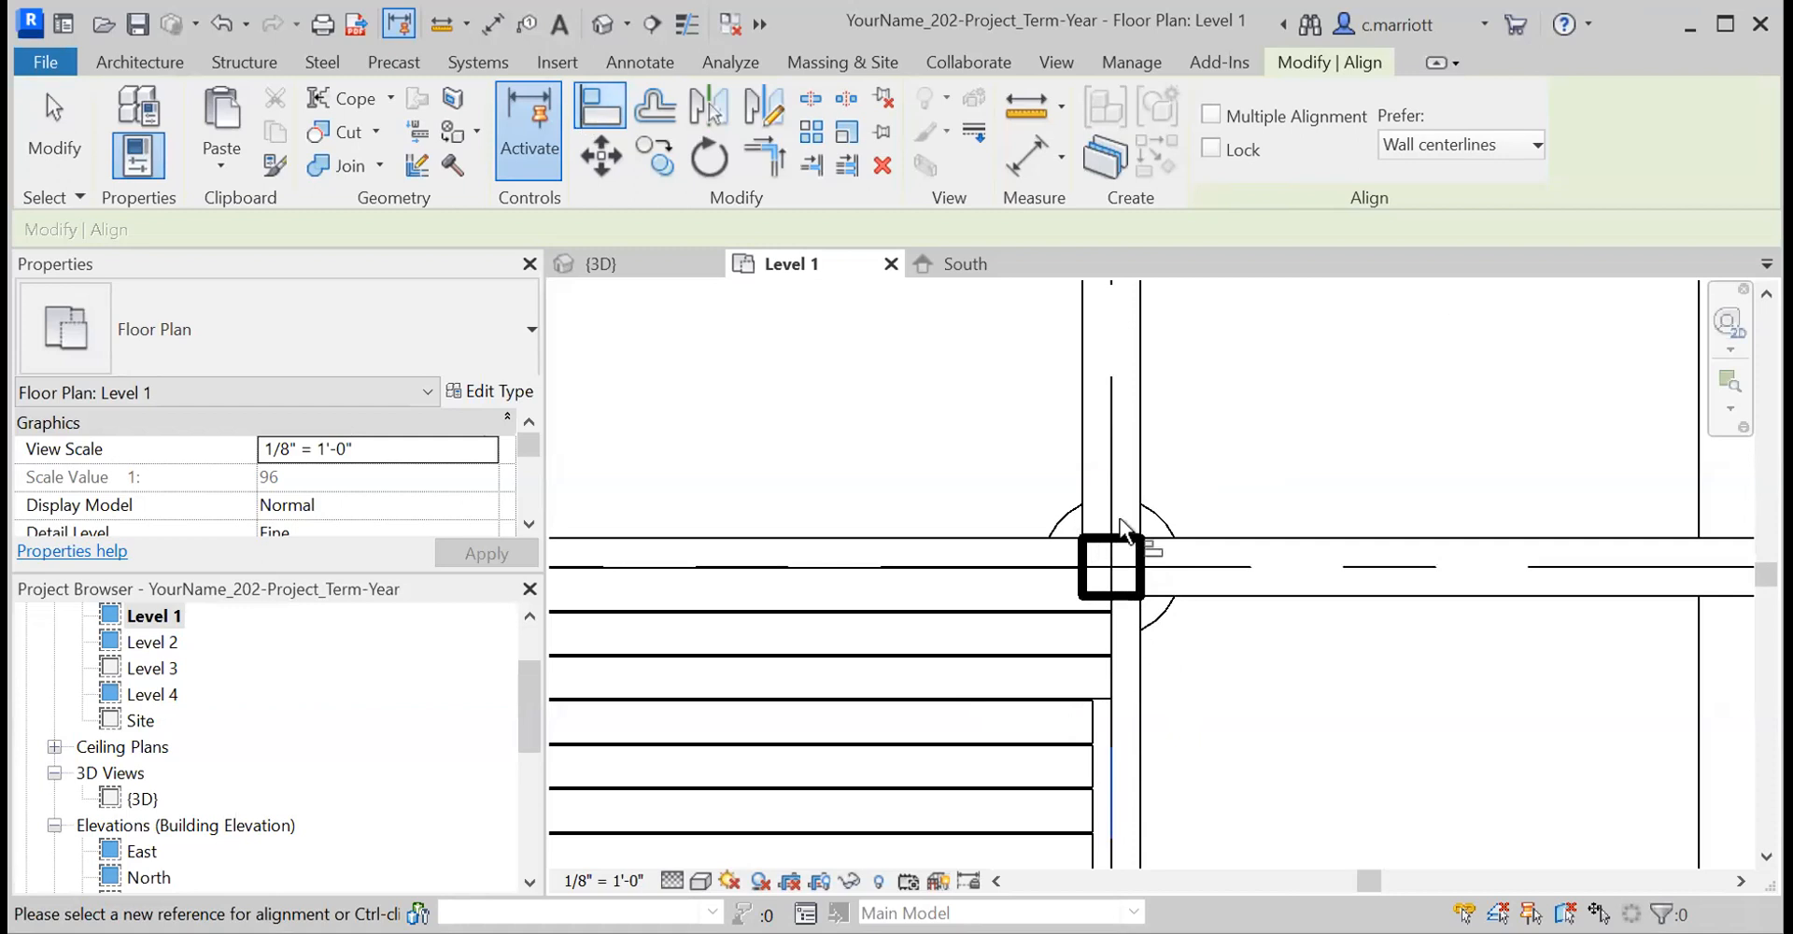
- Align the eastern ends of the next three short boards south of the grid B column with the grid 11 girder's centerline
click(1091, 729)
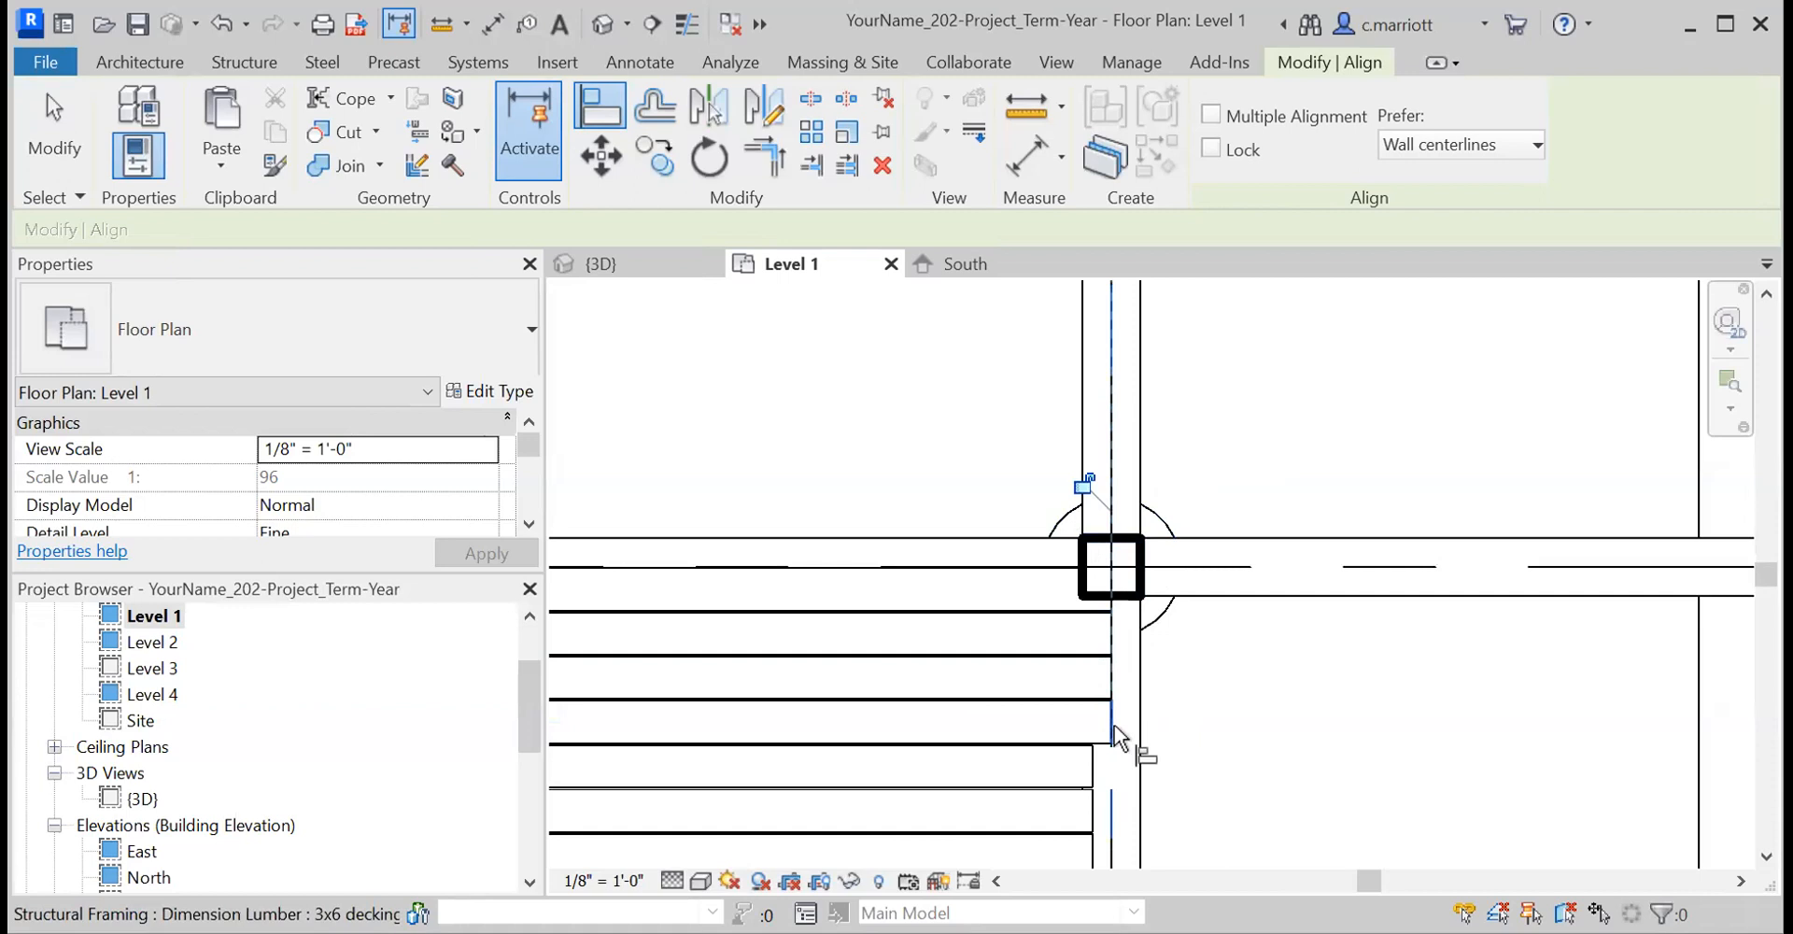
click(1107, 835)
click(1090, 762)
click(1109, 832)
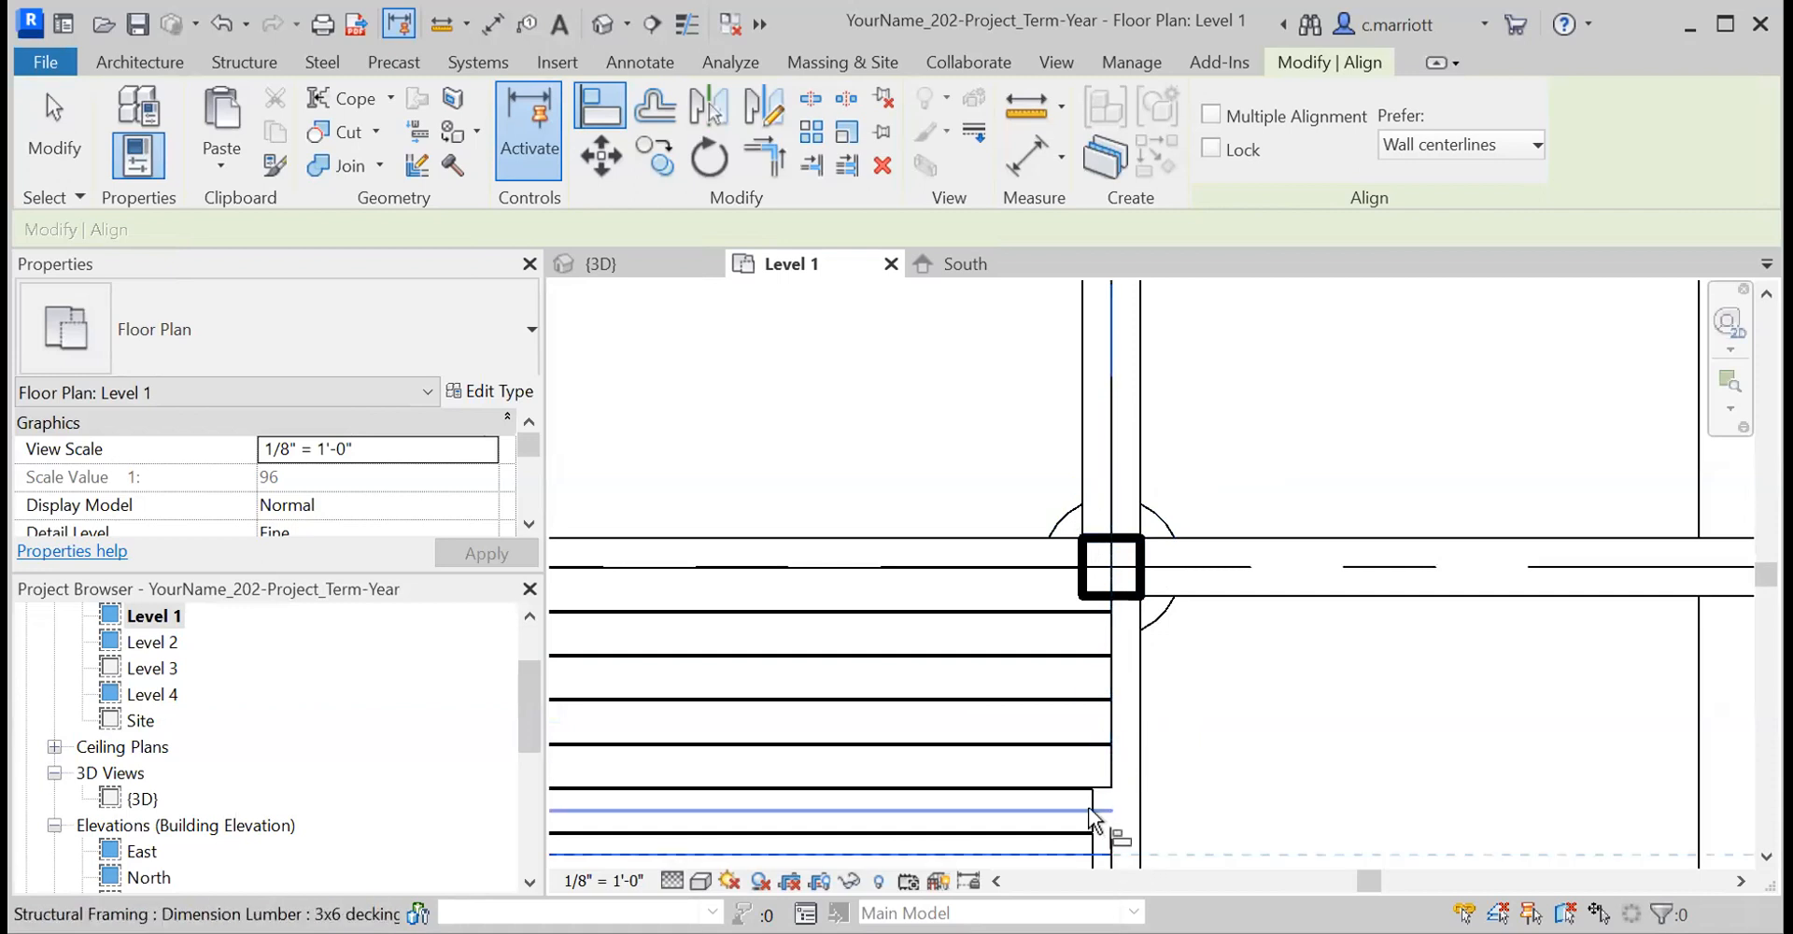
click(1090, 807)
key(Escape)
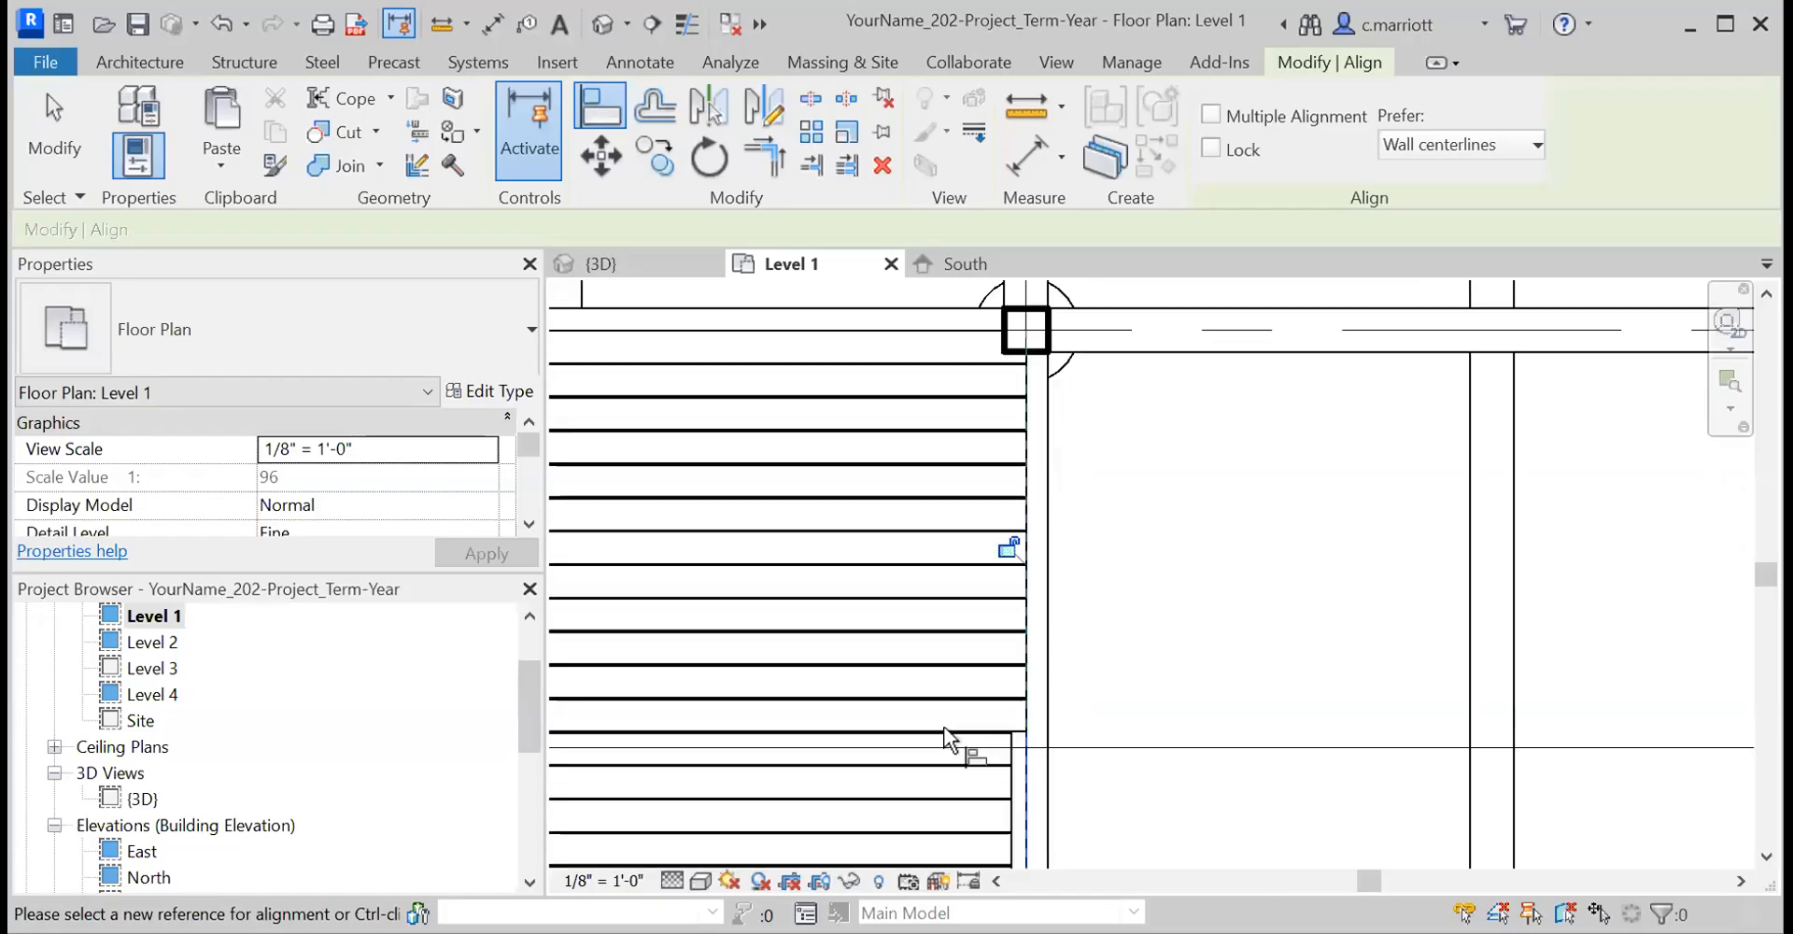
- Enable Multiple Alignment and align the remaining boards' eastern ends with the grid 11 girder's centerline
scroll(950, 739, up, 1)
middle_drag(1065, 628, 1008, 438)
scroll(970, 647, up, 2)
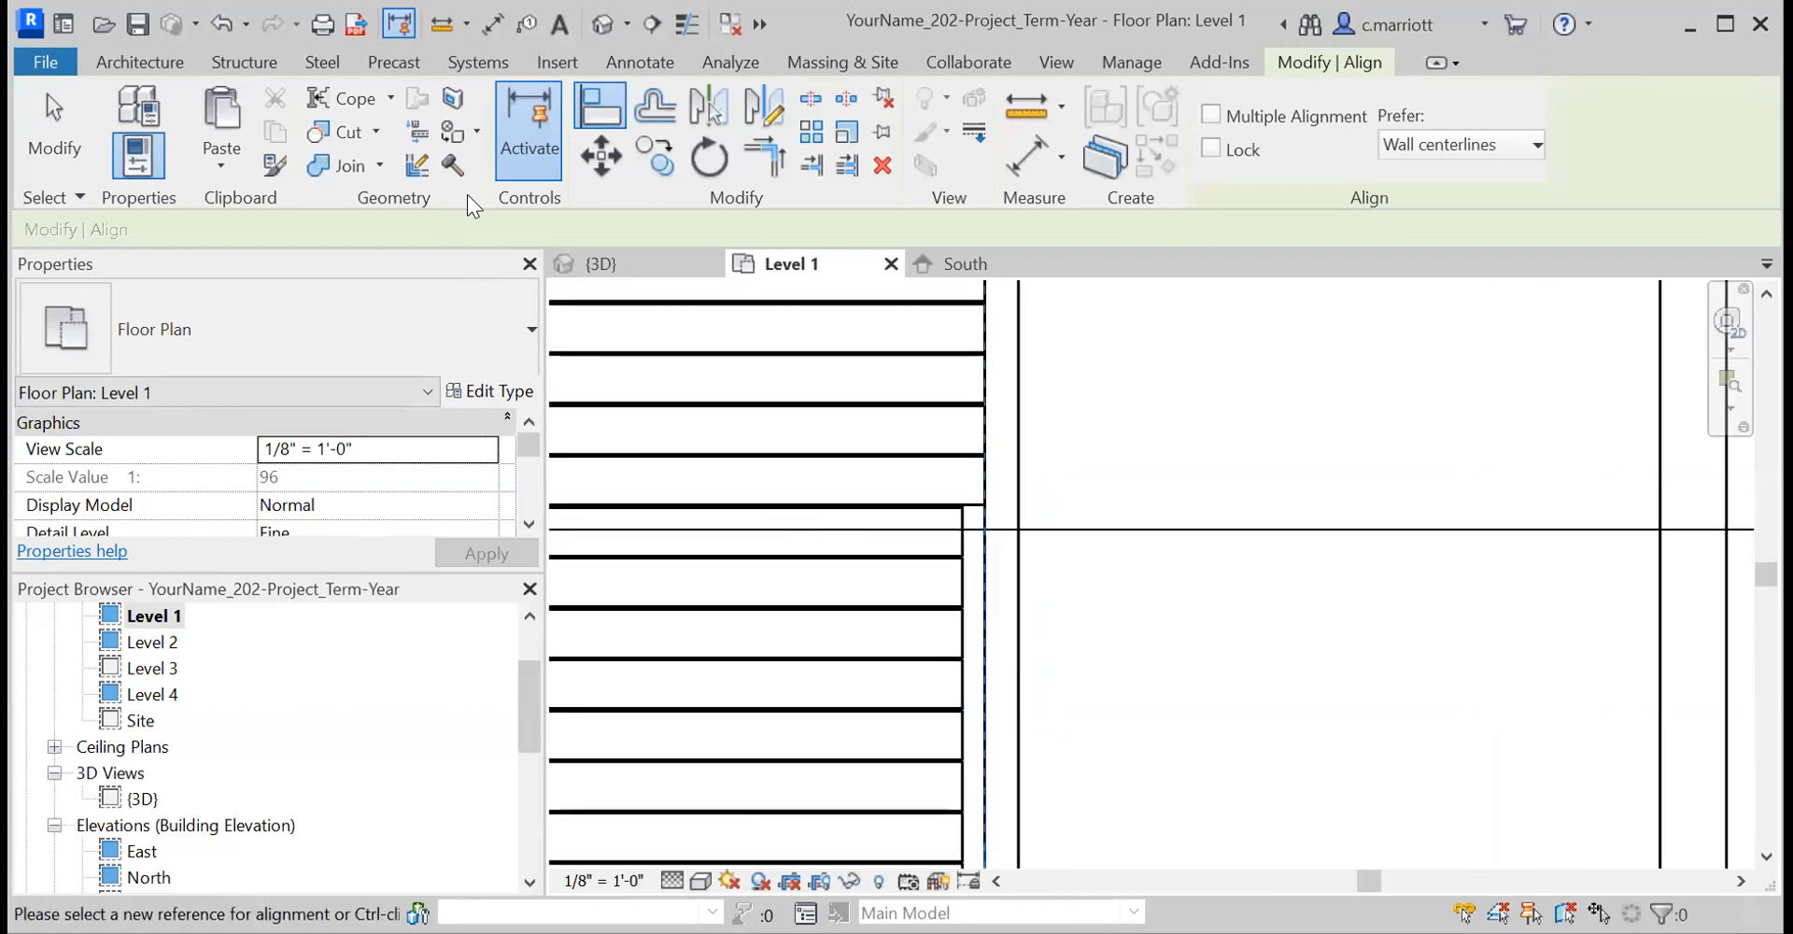
click(986, 654)
click(962, 533)
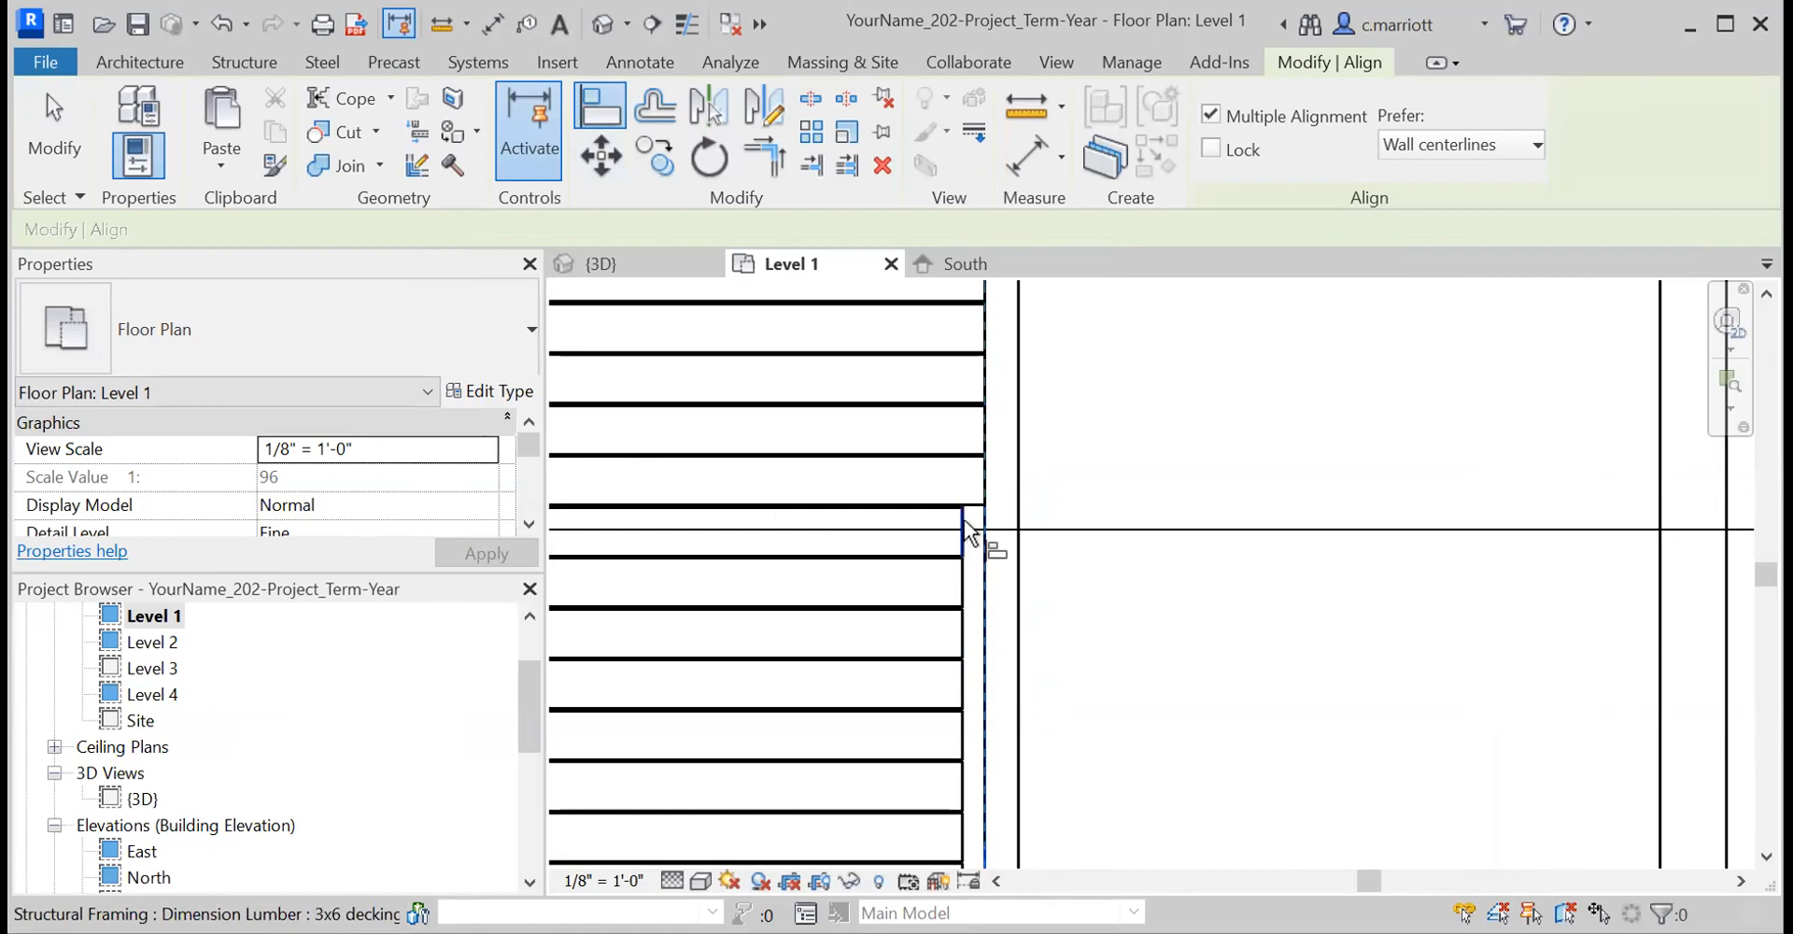
click(957, 644)
click(958, 685)
click(957, 745)
ctrl+middle_drag(955, 742, 939, 345)
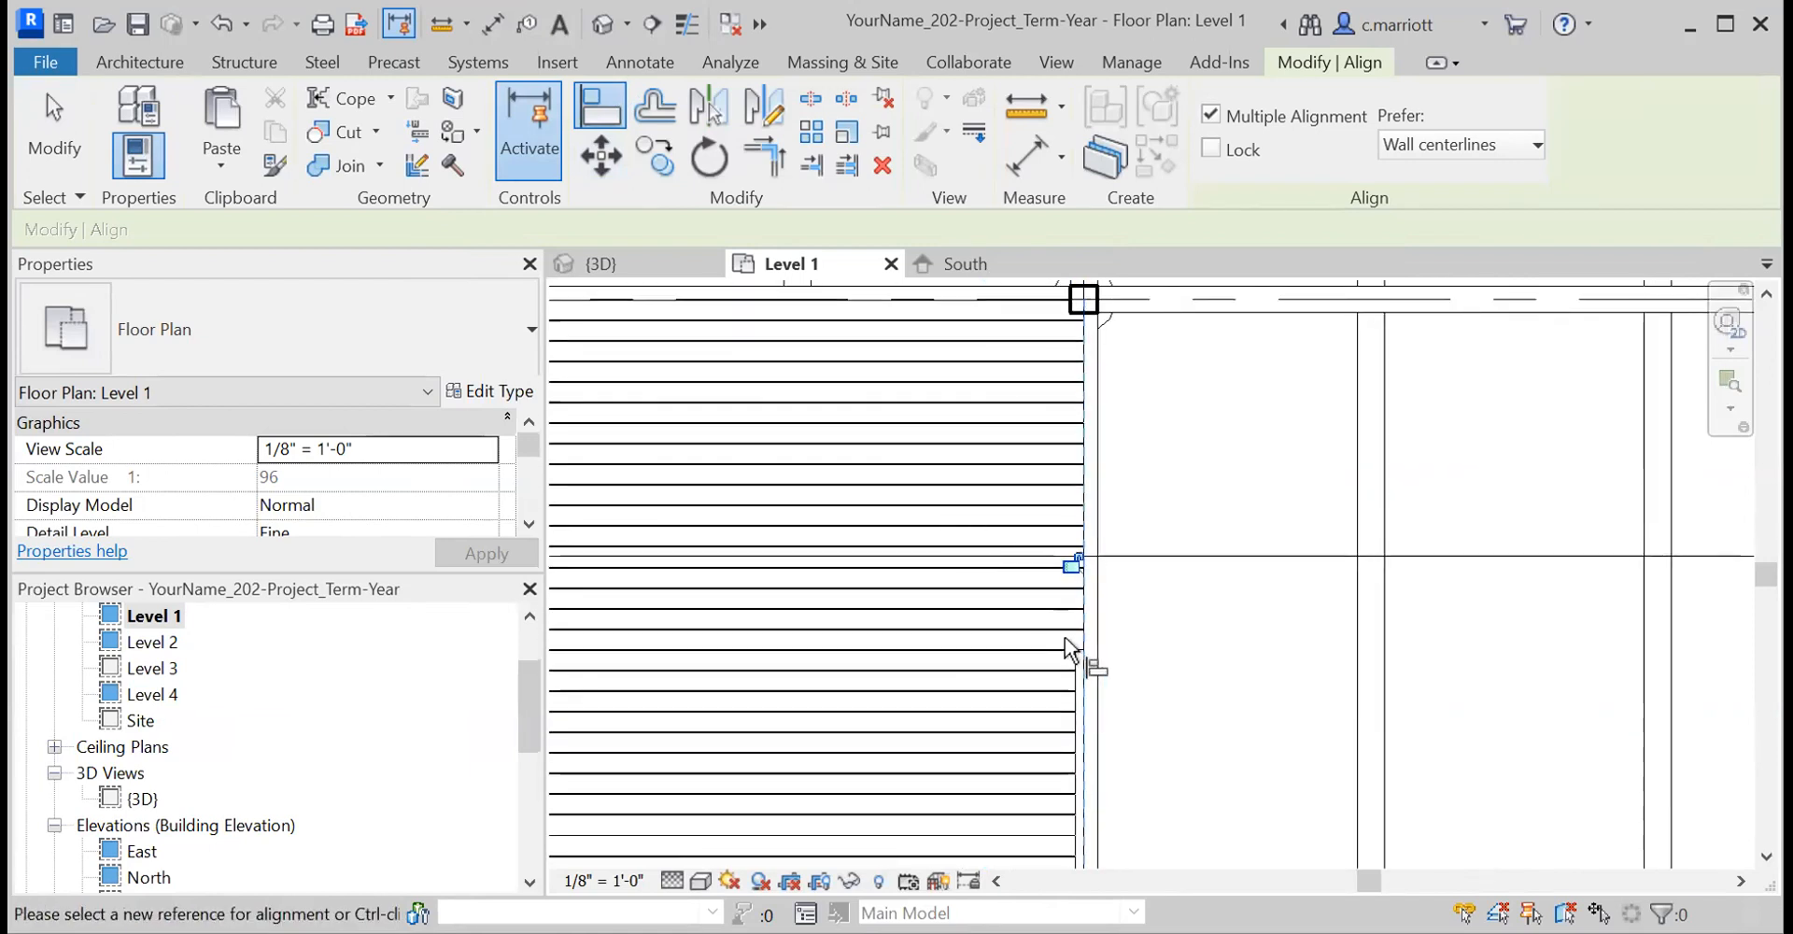
click(1079, 680)
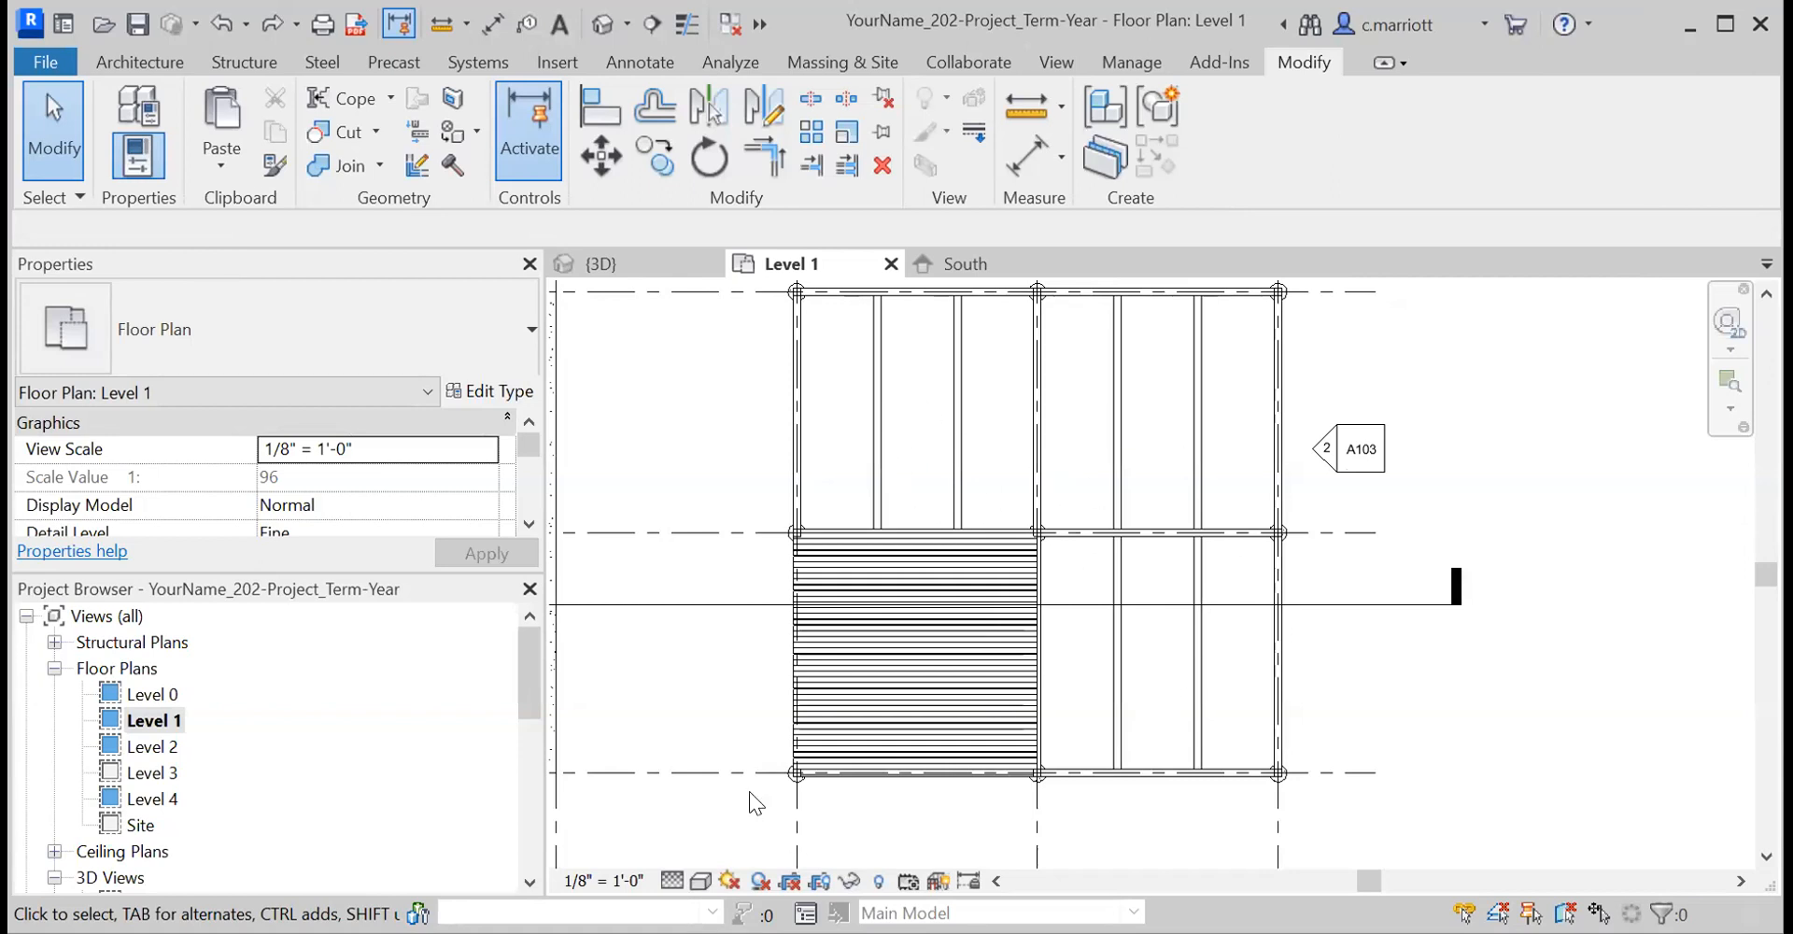
- Open the South elevation and select all the Level 1 3x6 decking boards between grids 10 and 11
scroll(178, 848, down, 3)
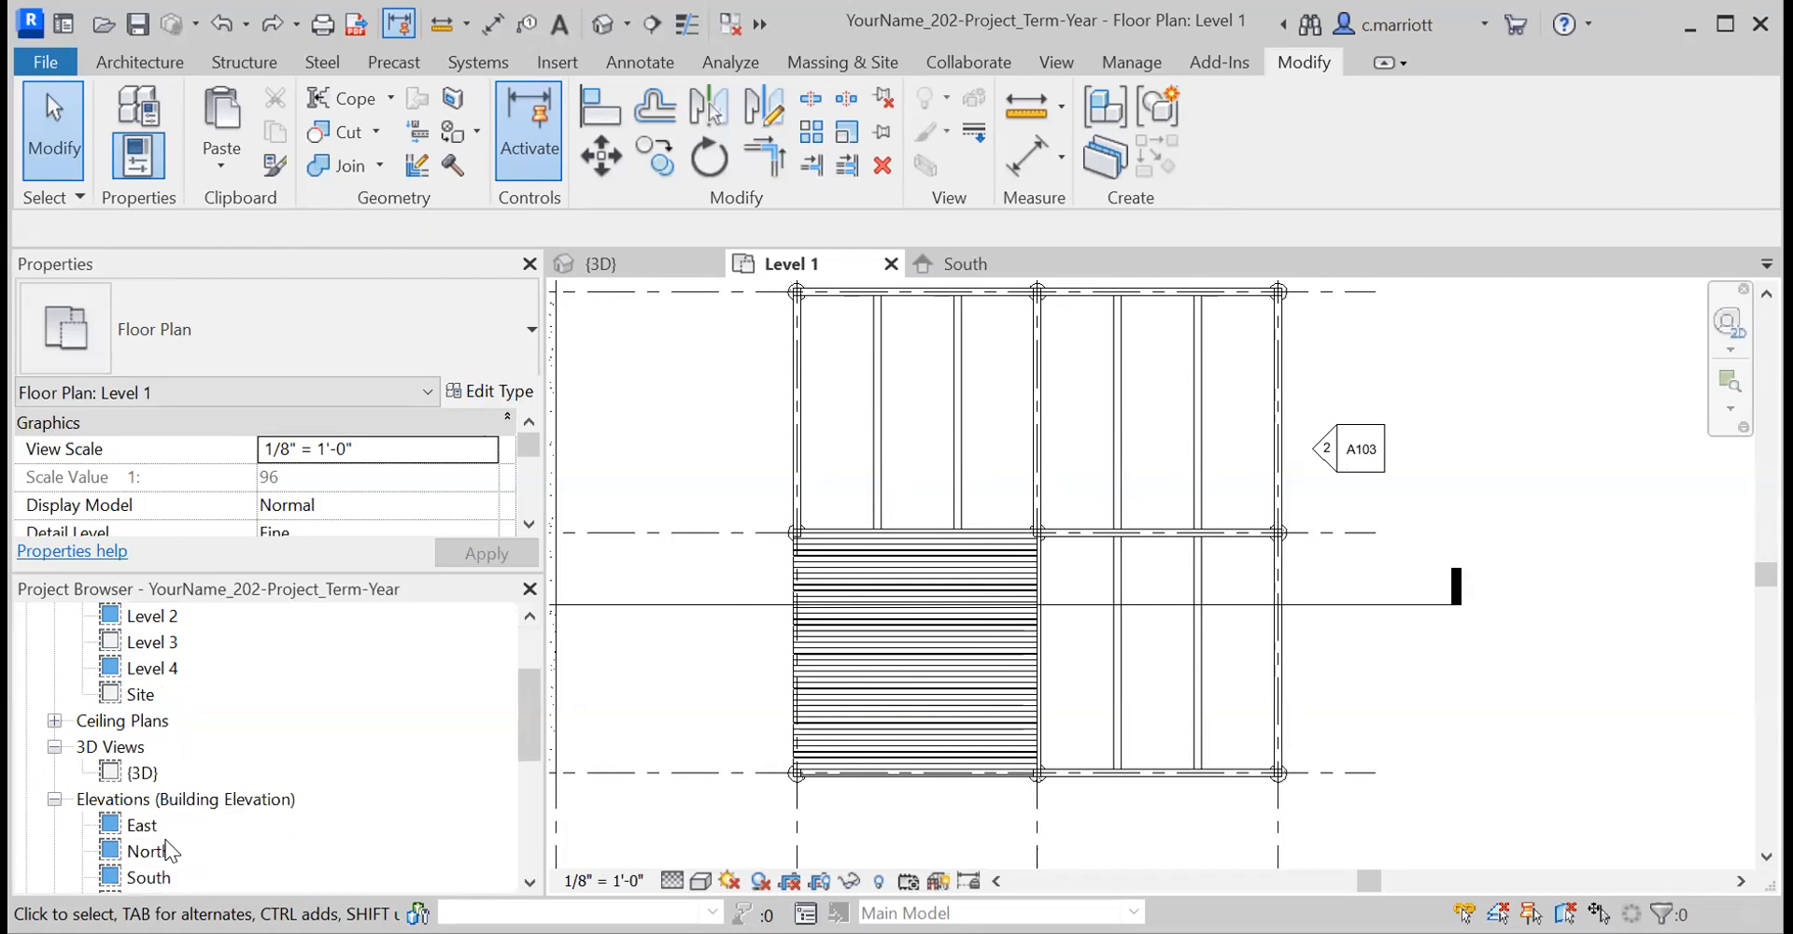
click(149, 877)
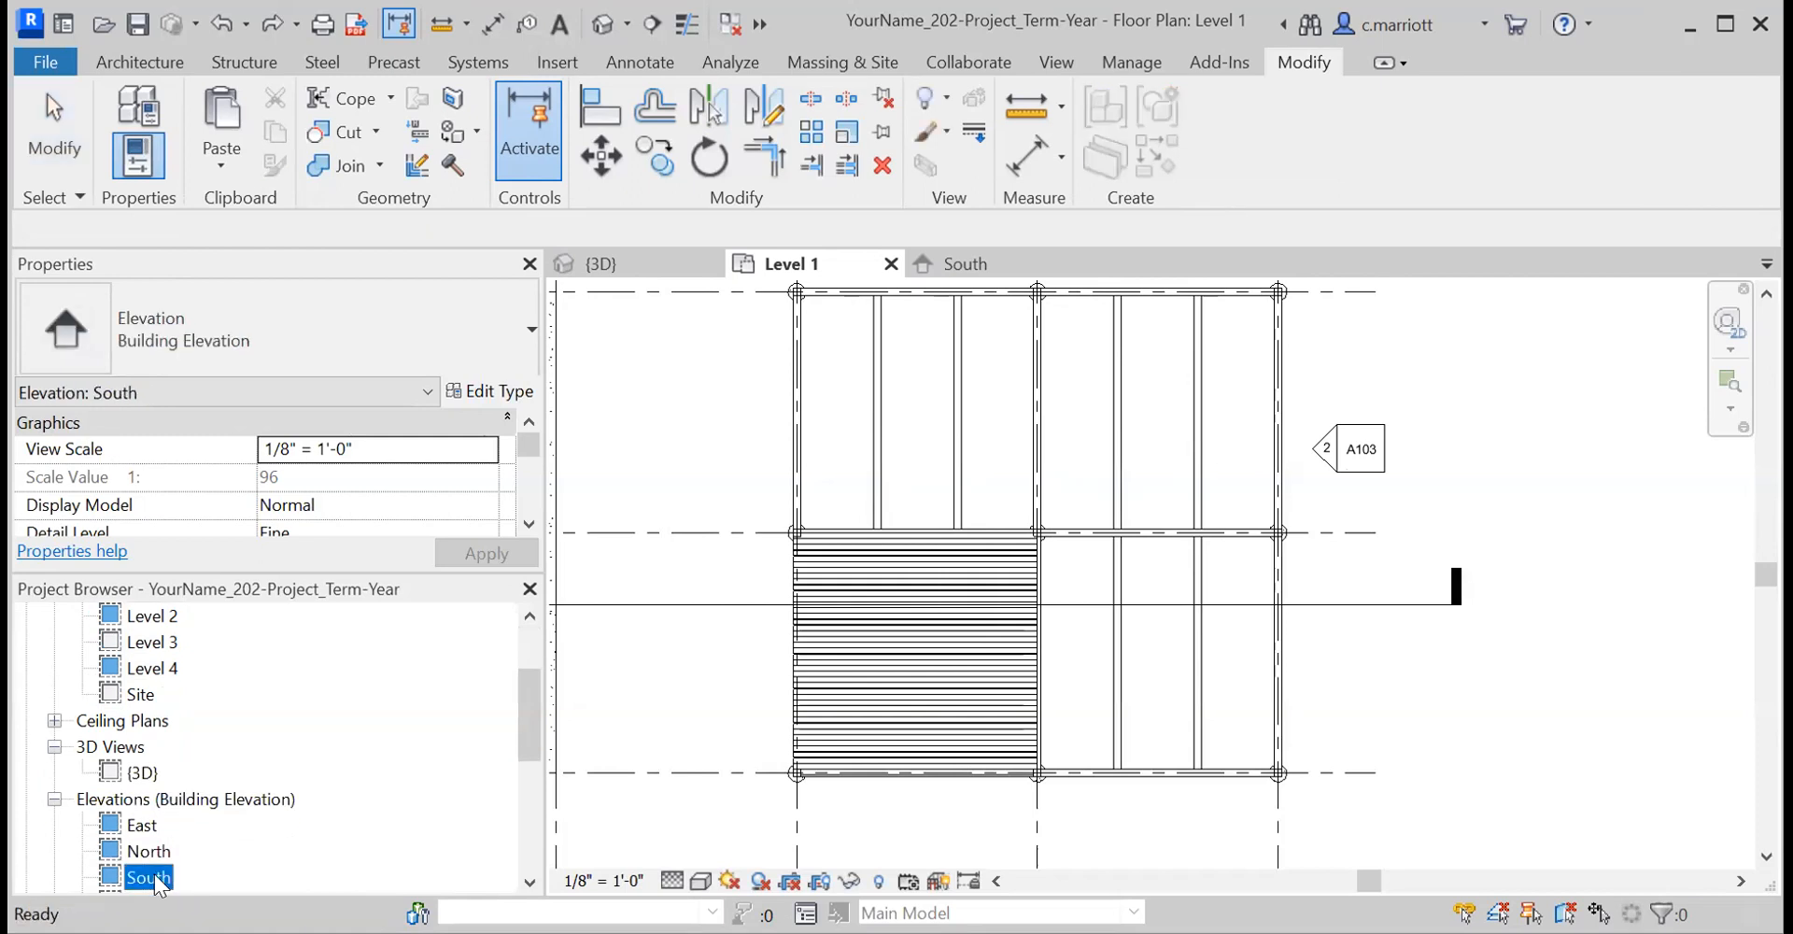
double_click(152, 877)
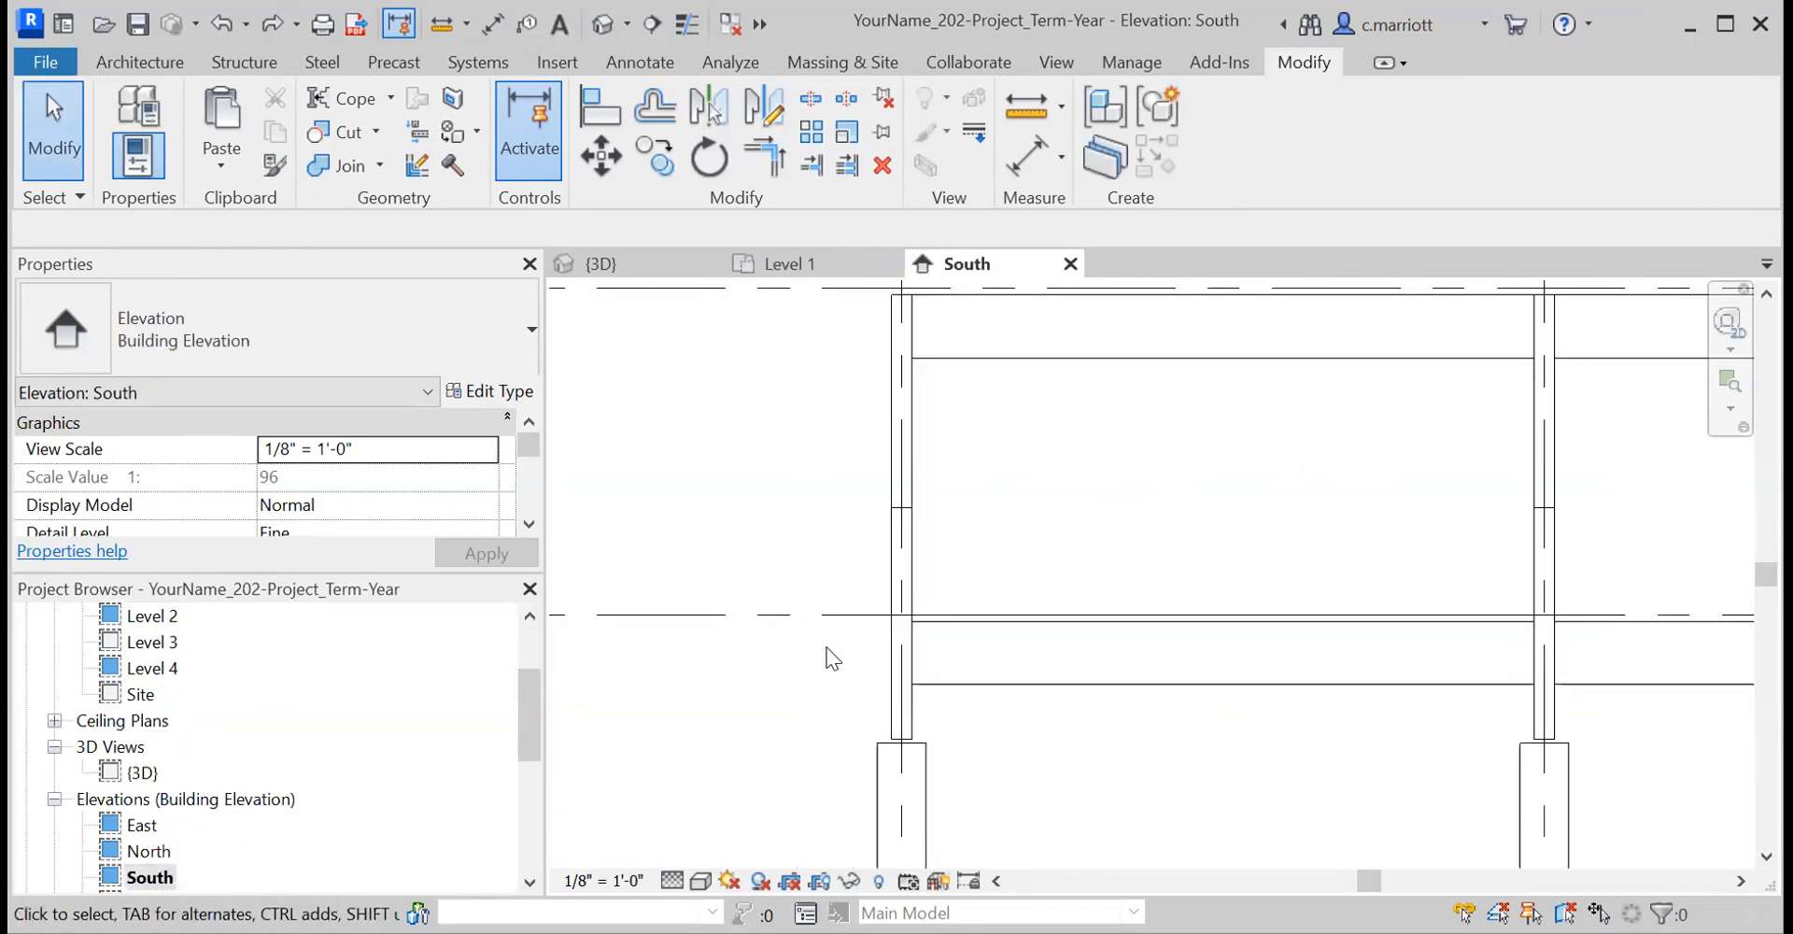
drag(852, 628, 1586, 613)
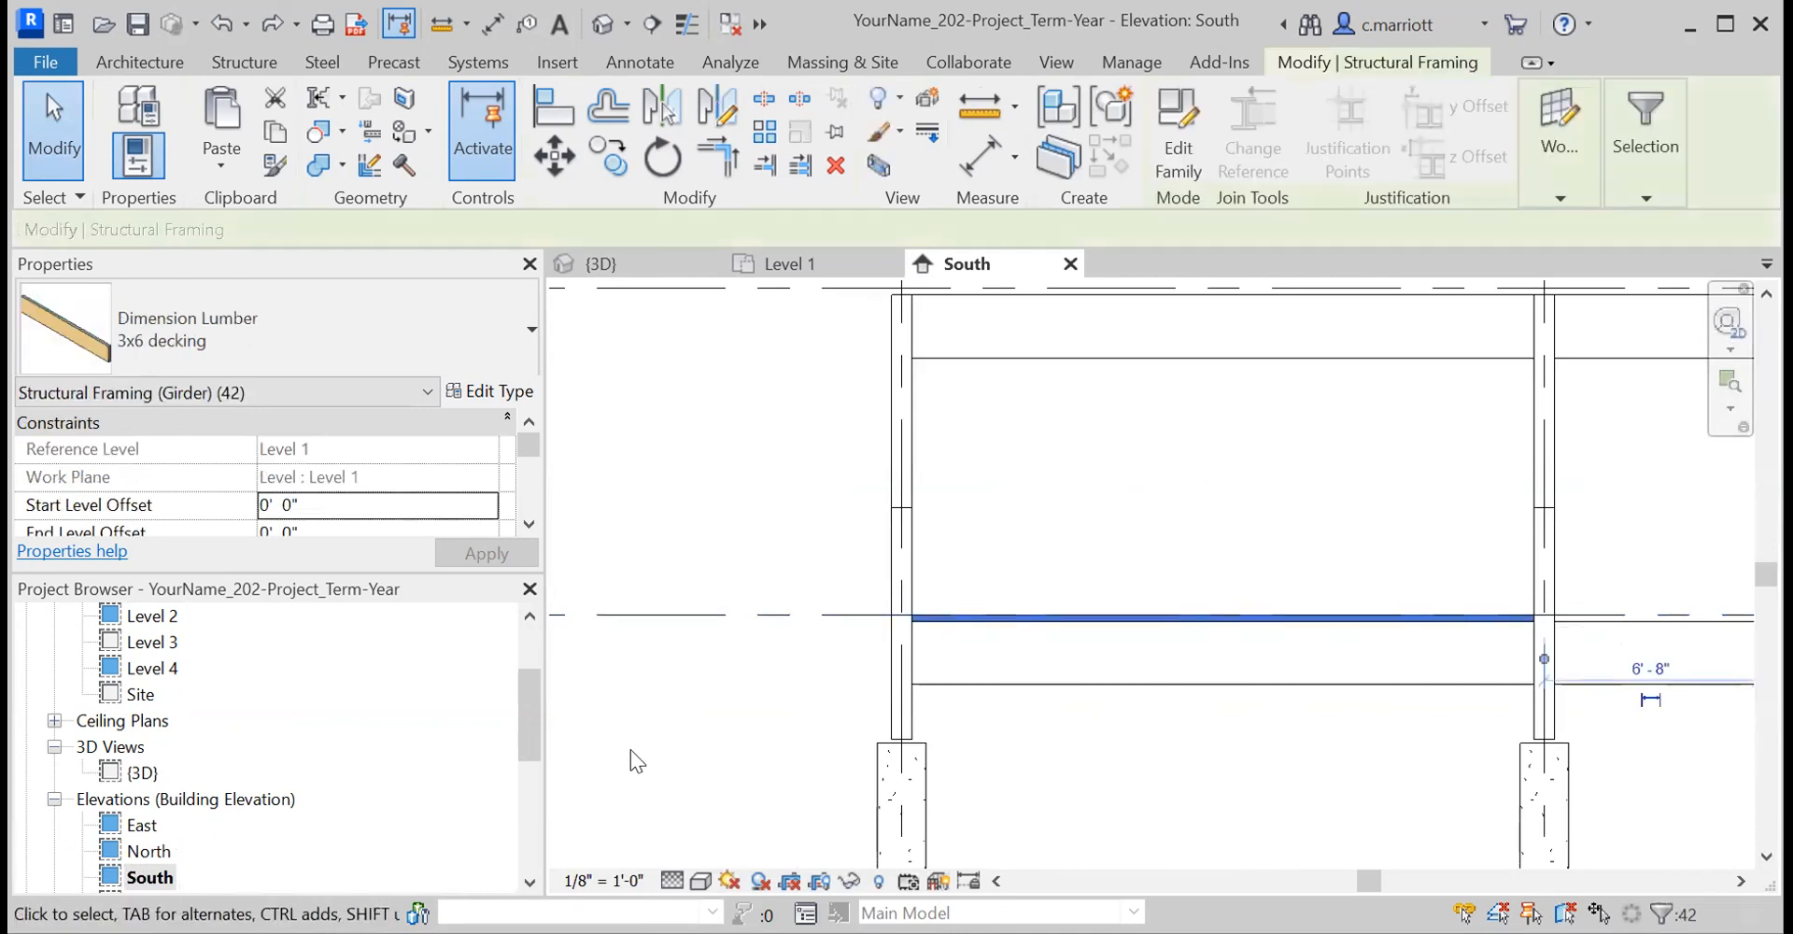
- Return to the Level 1 floor plan and mirror a copy of the selected decking boards about grid 11
click(524, 635)
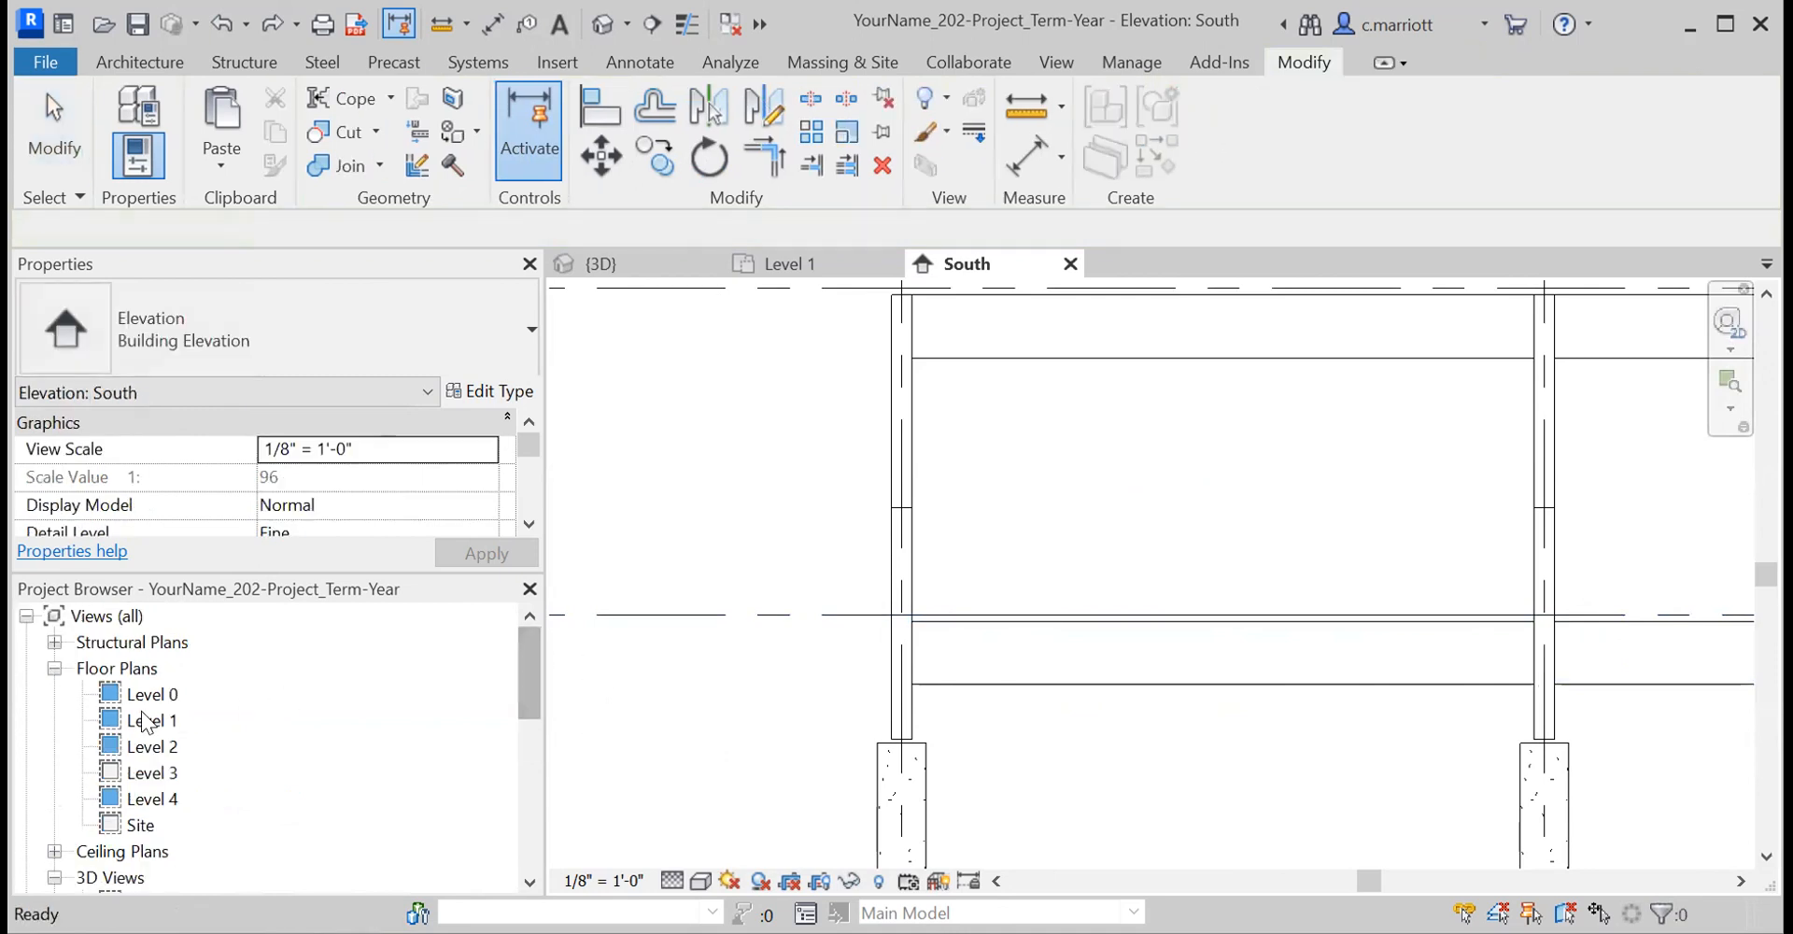
click(144, 721)
double_click(146, 725)
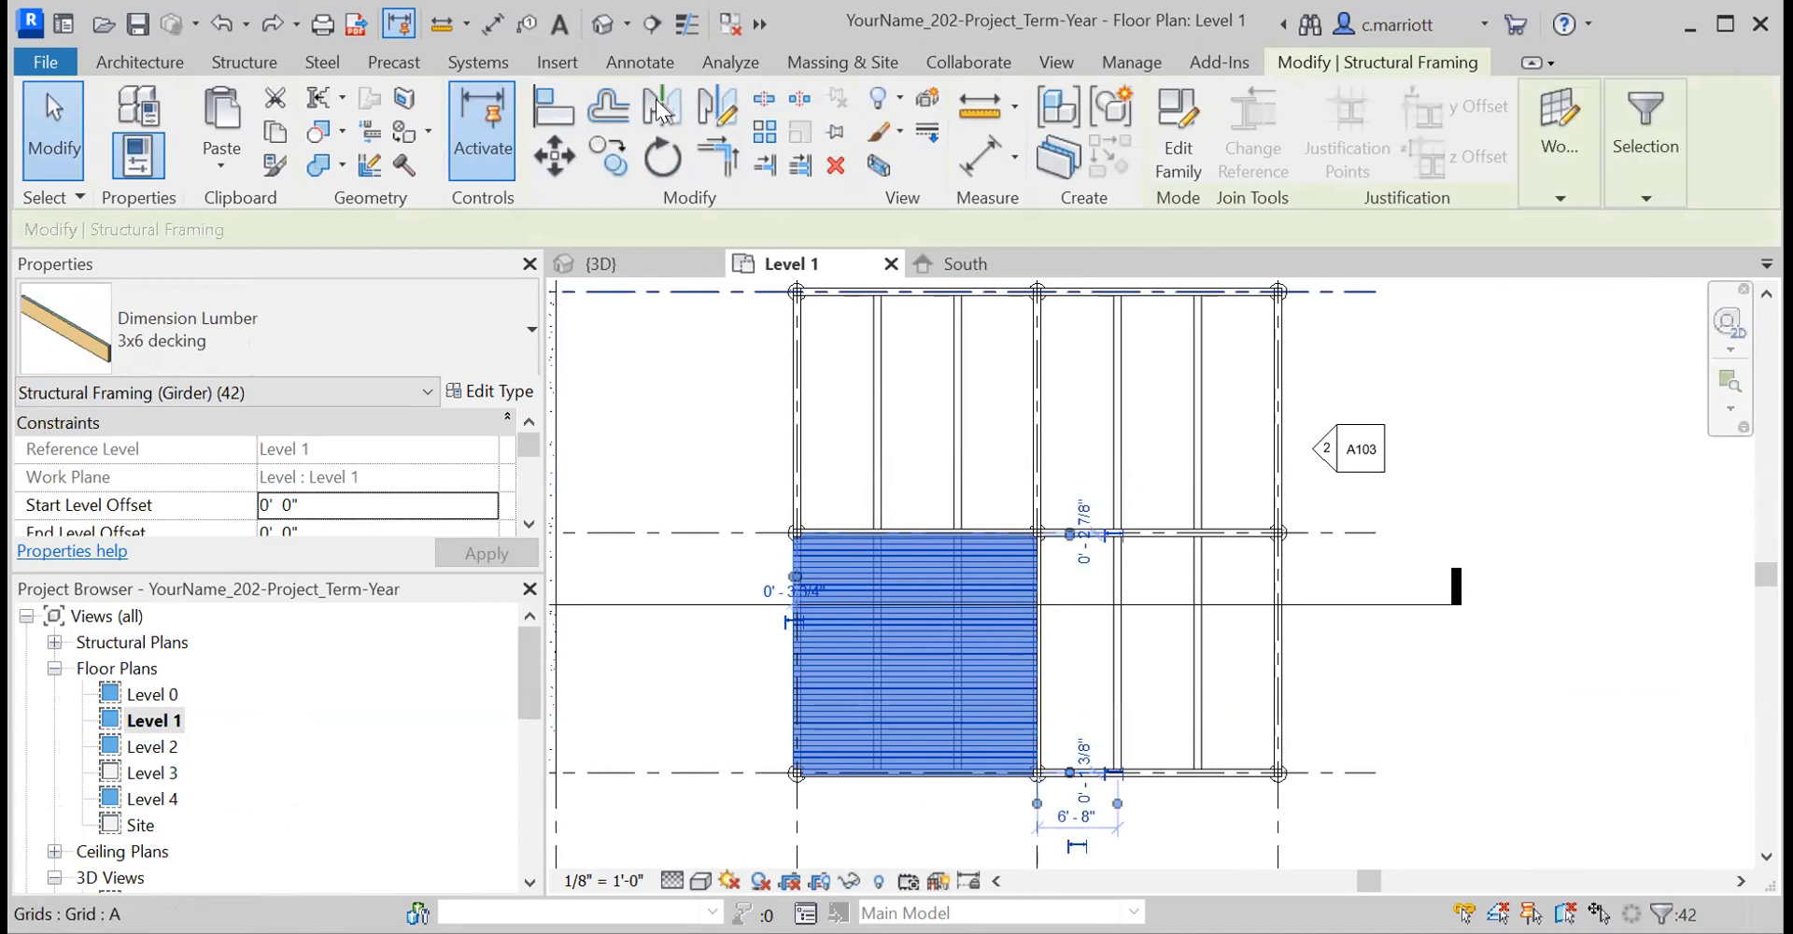
click(657, 103)
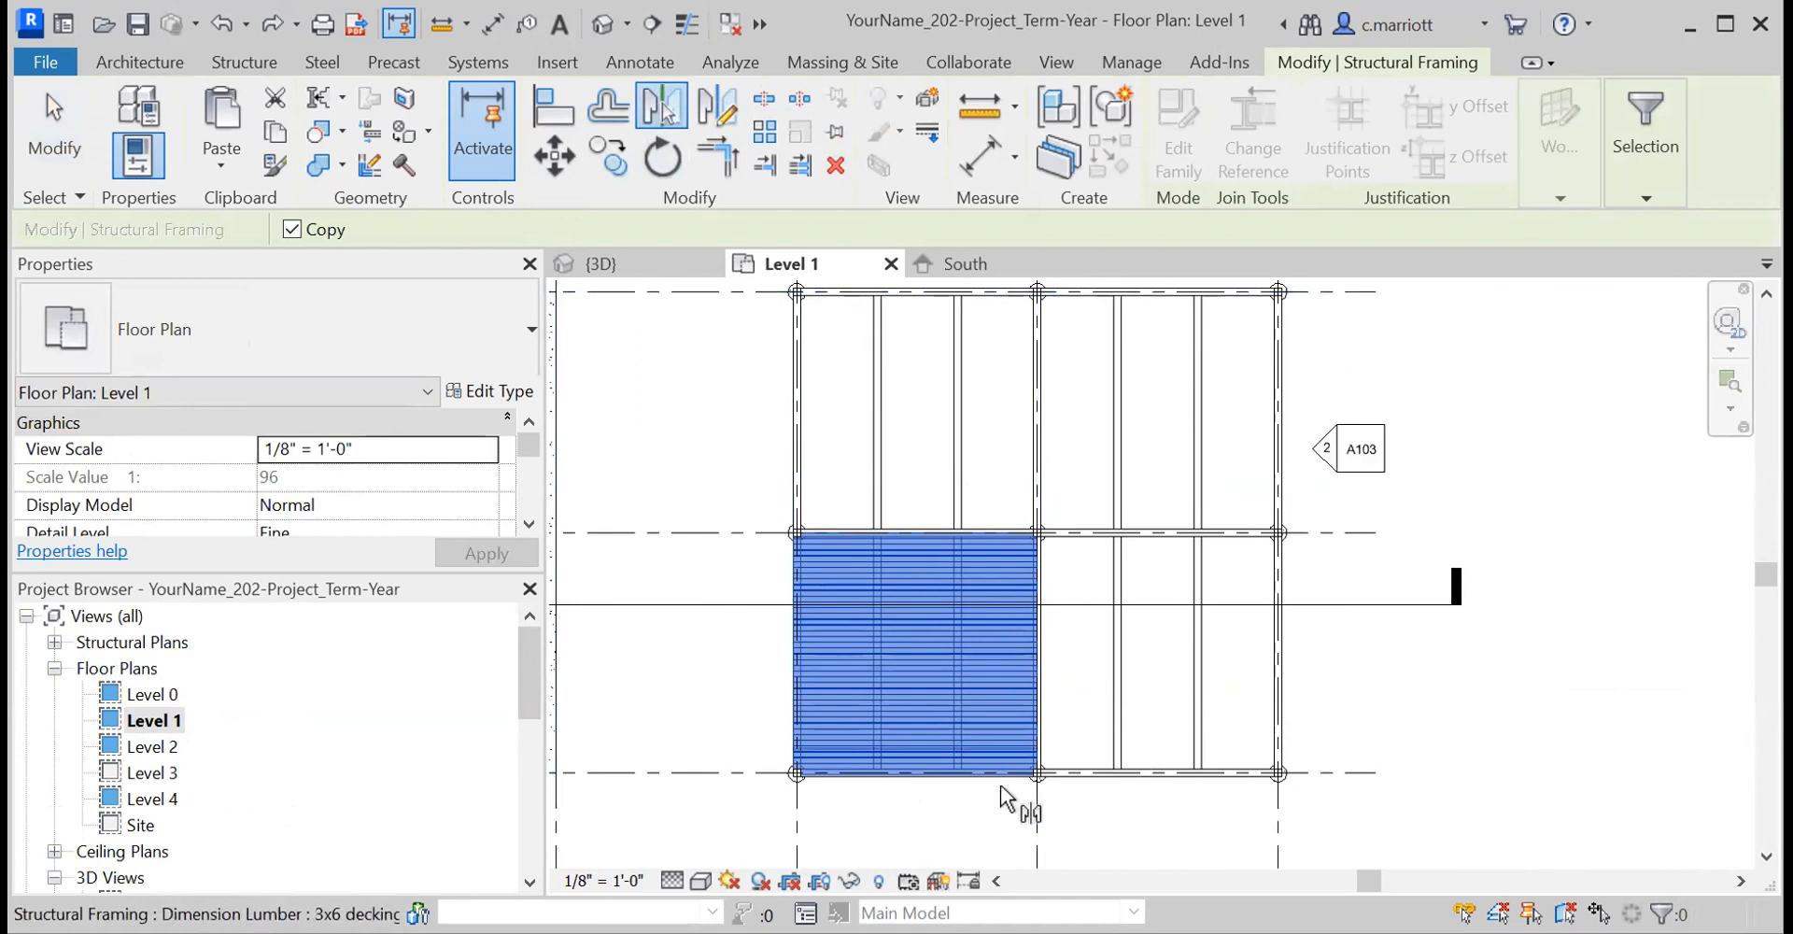
click(1034, 818)
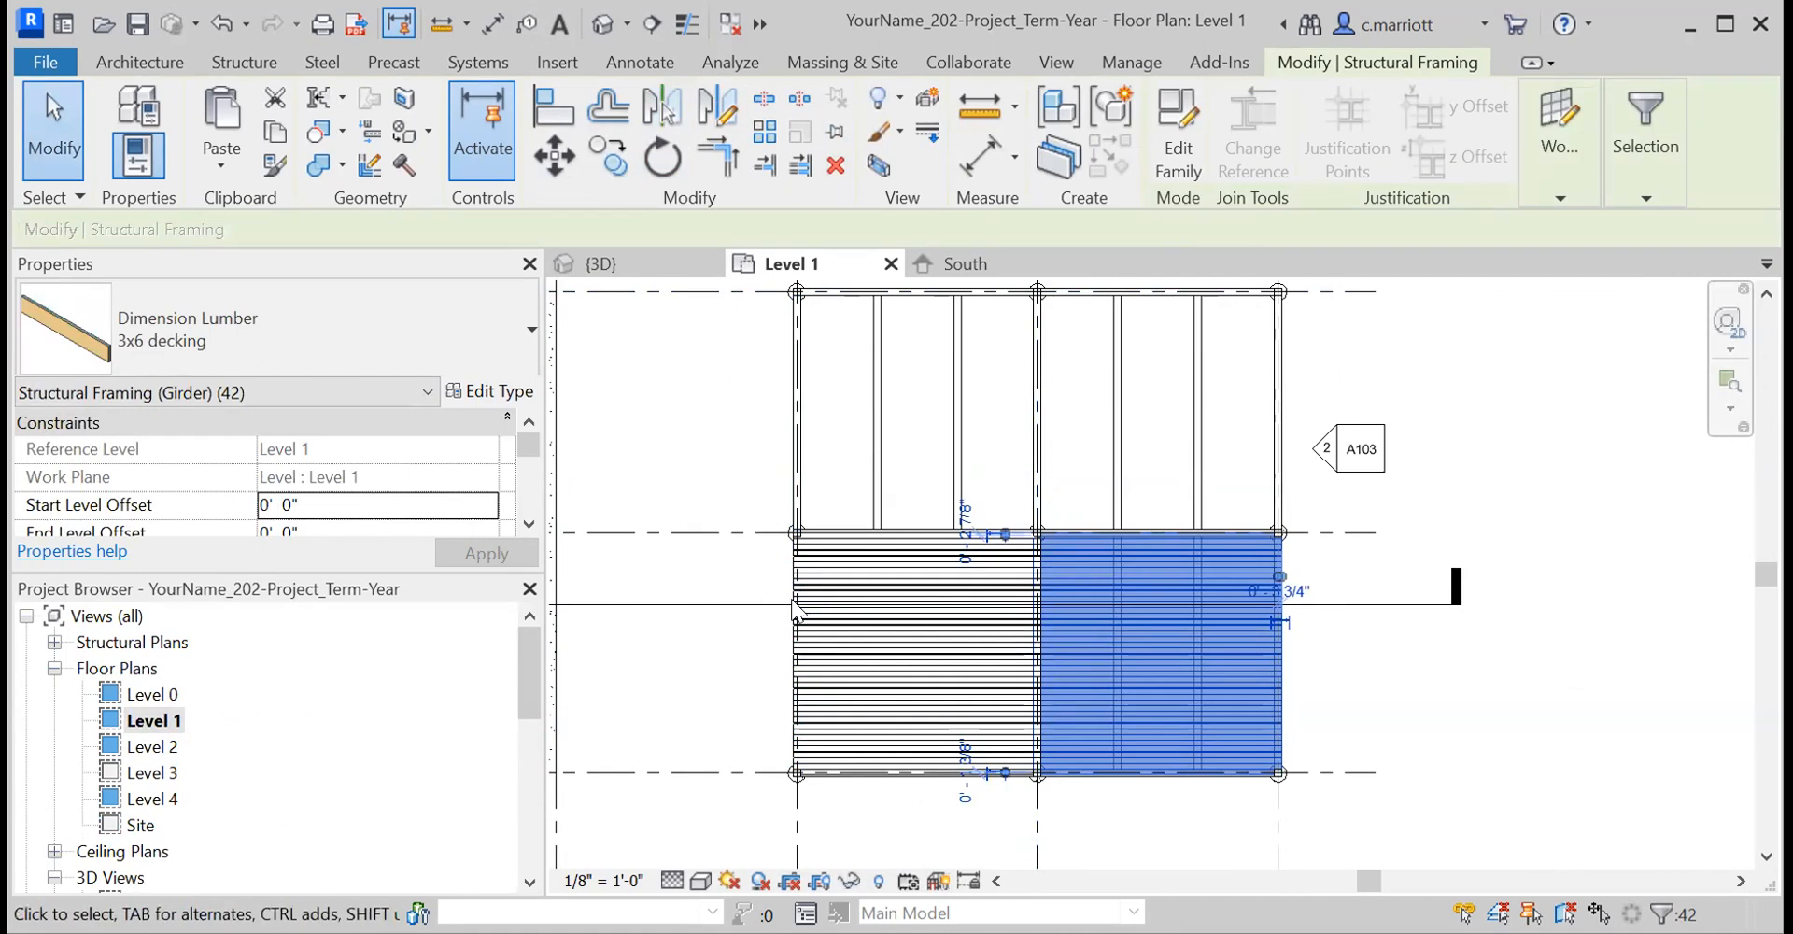
click(689, 680)
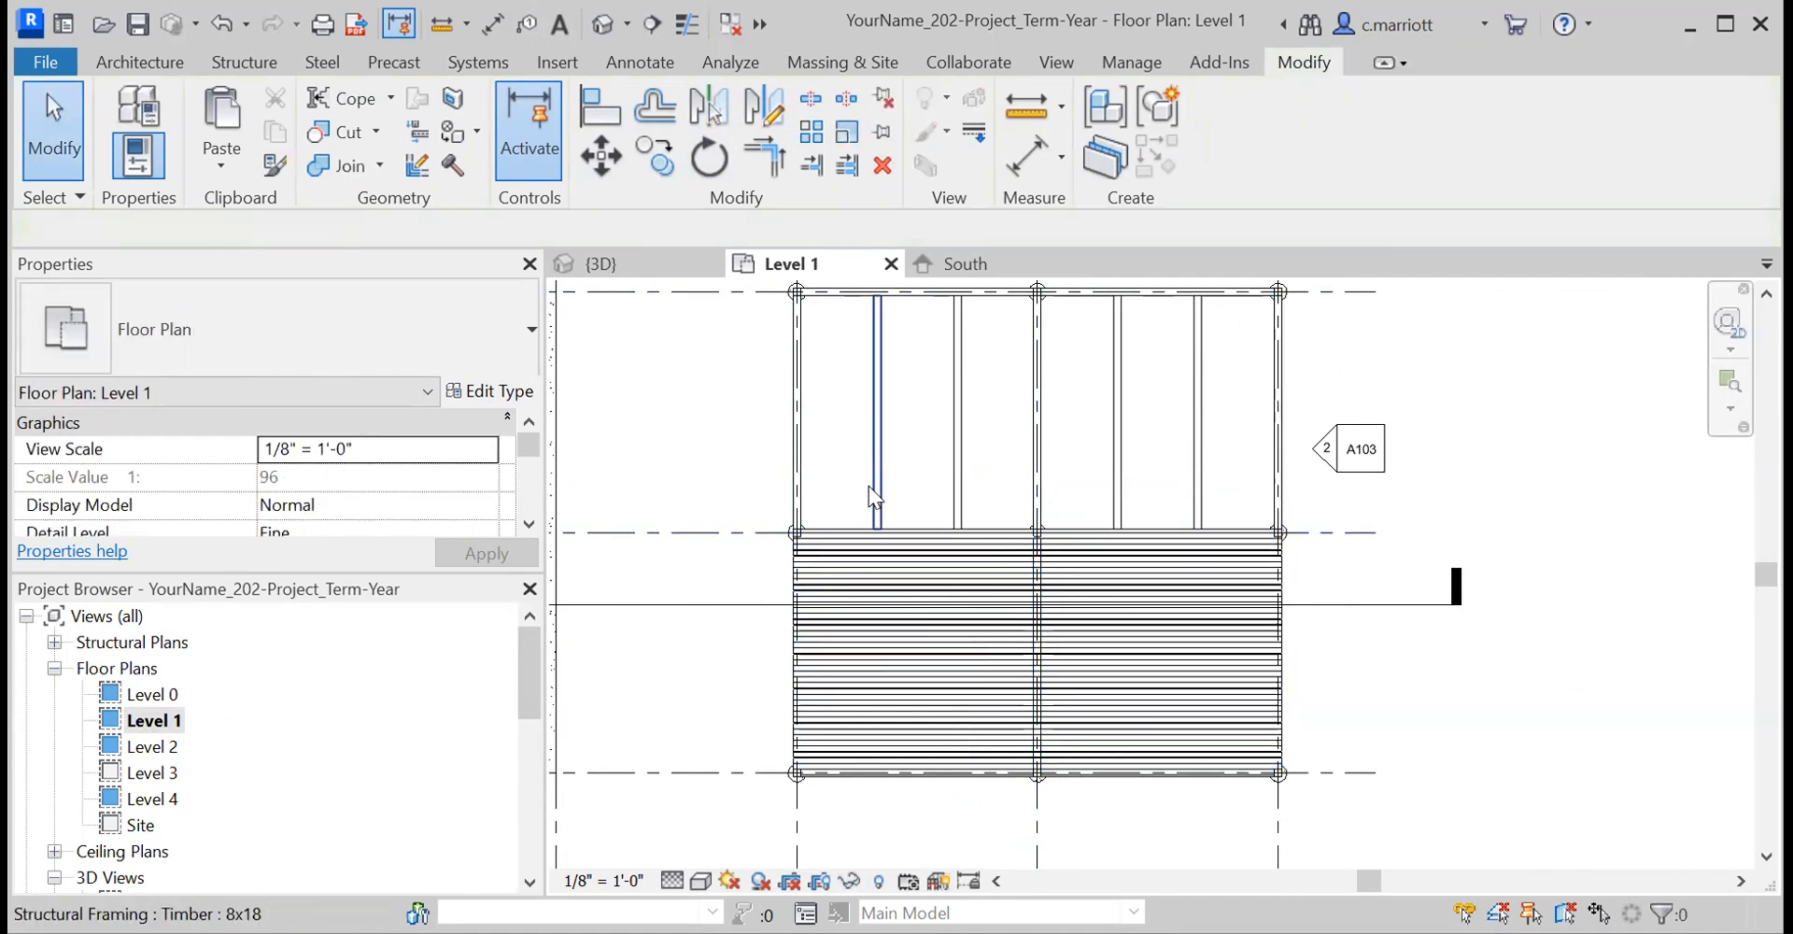
- Open the South elevation and bring both decked bays between grids 10 and 12 into view
middle_drag(748, 725, 766, 538)
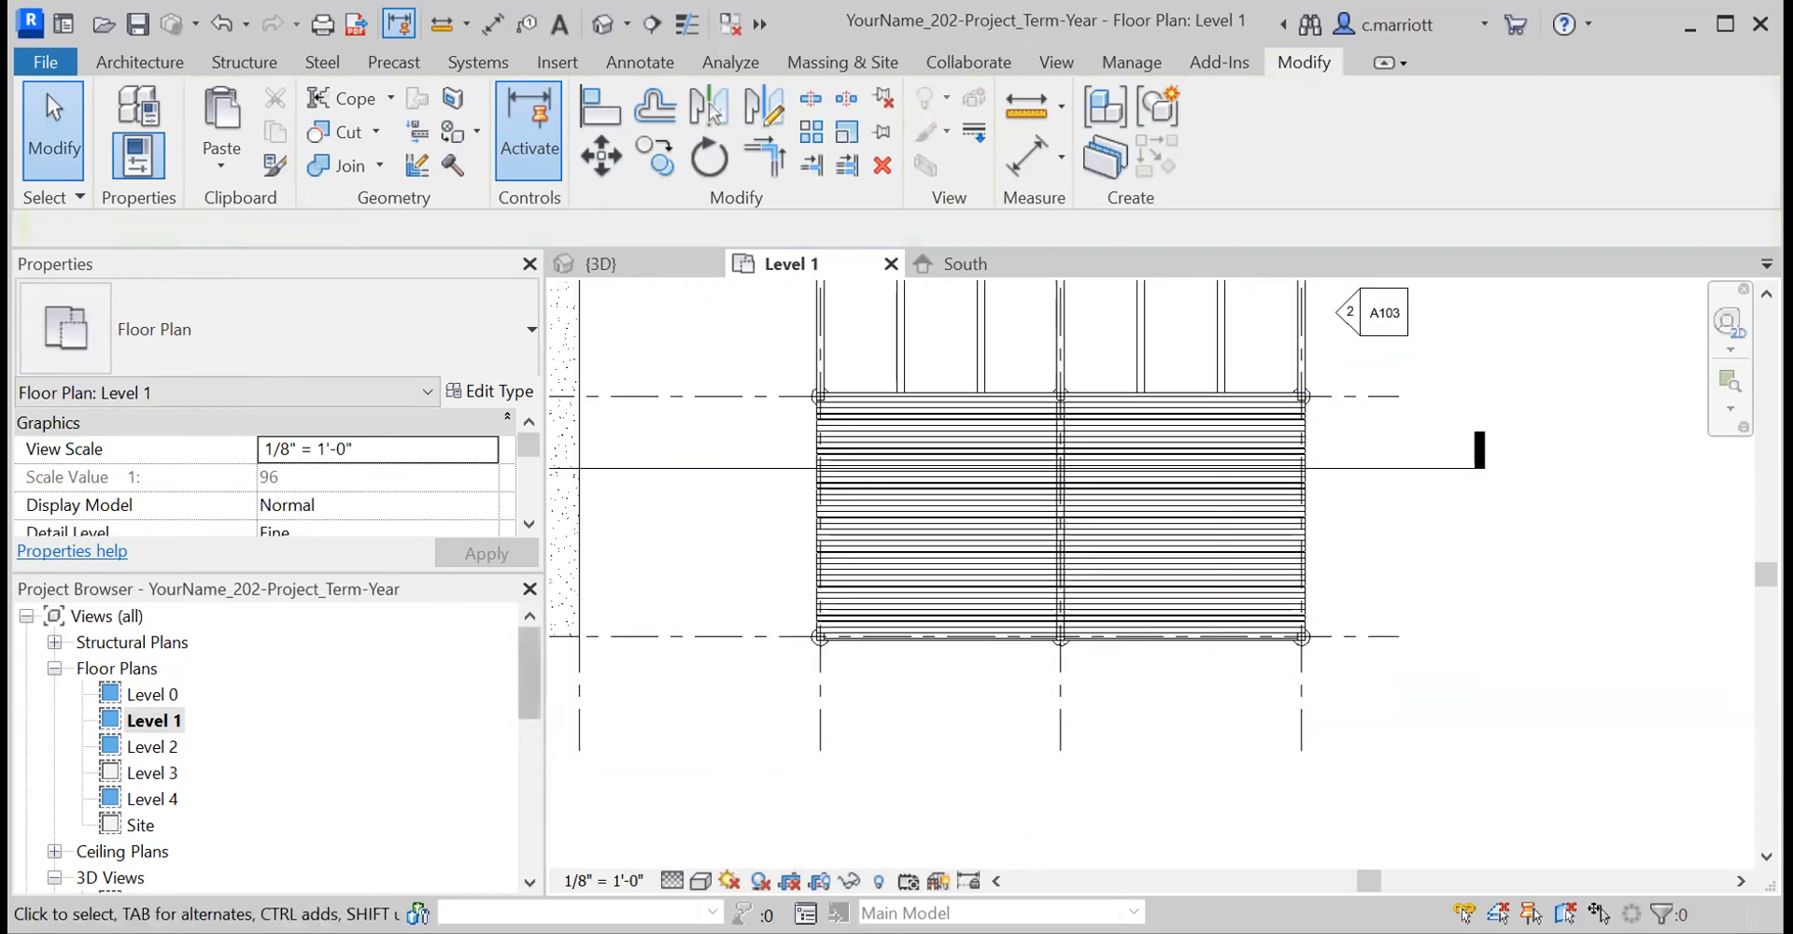
click(531, 842)
click(530, 843)
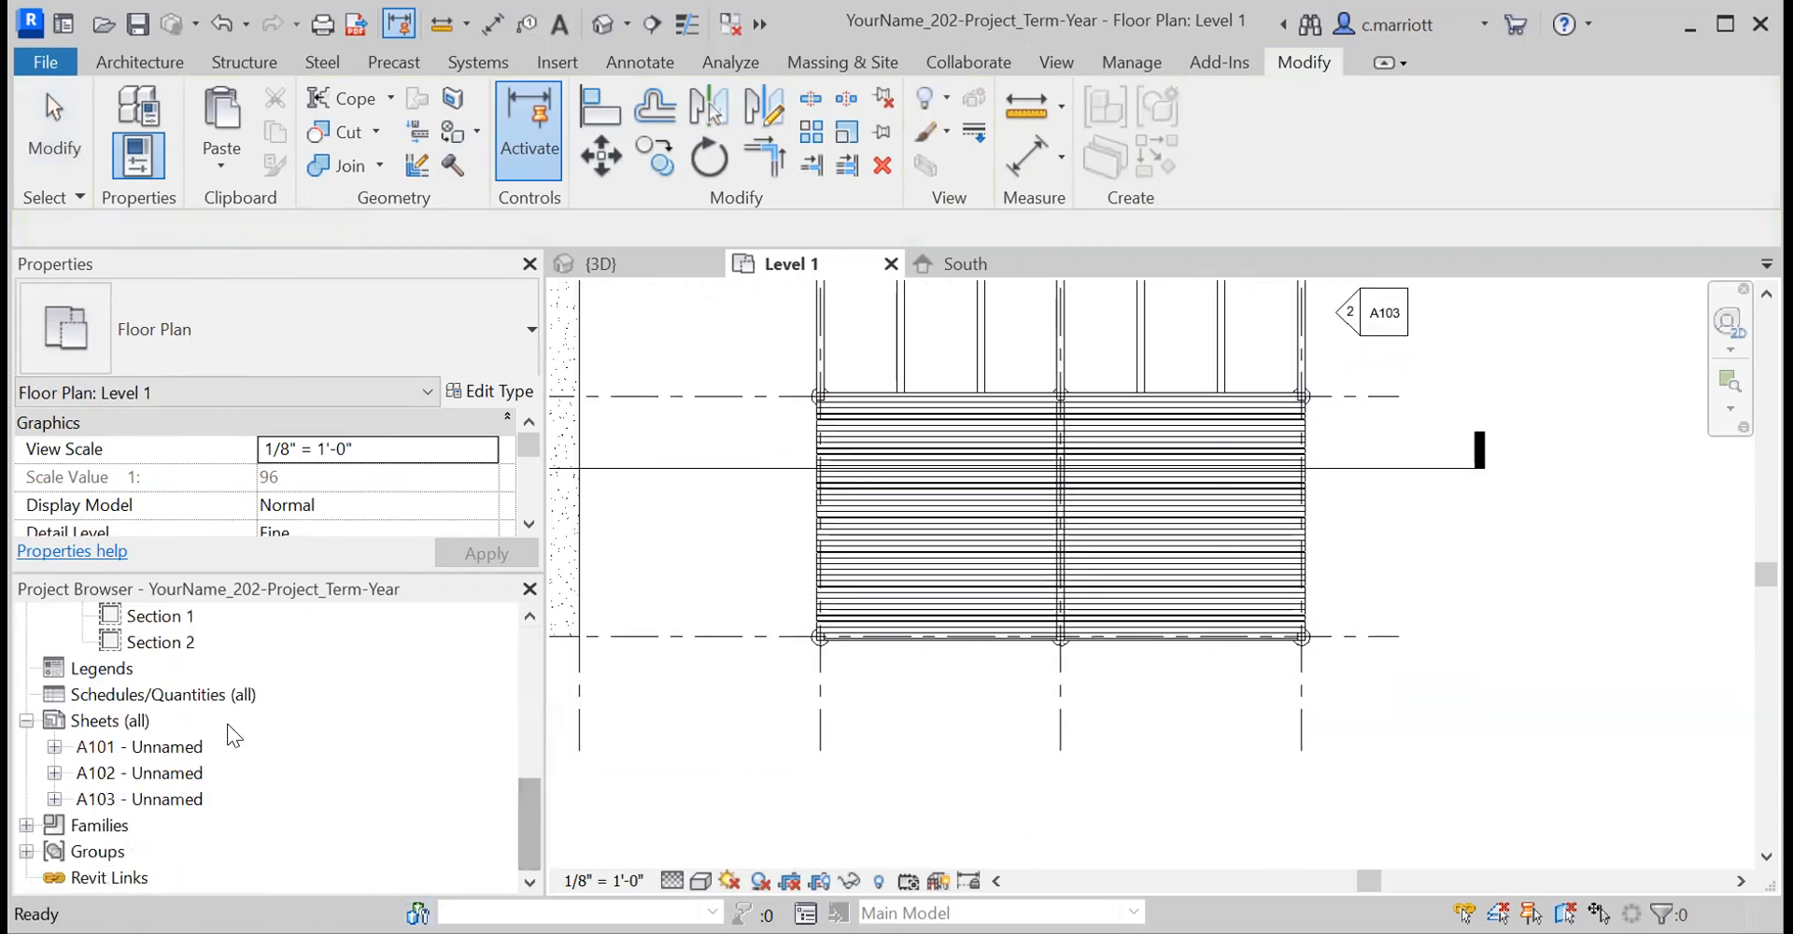
scroll(187, 784, up, 1)
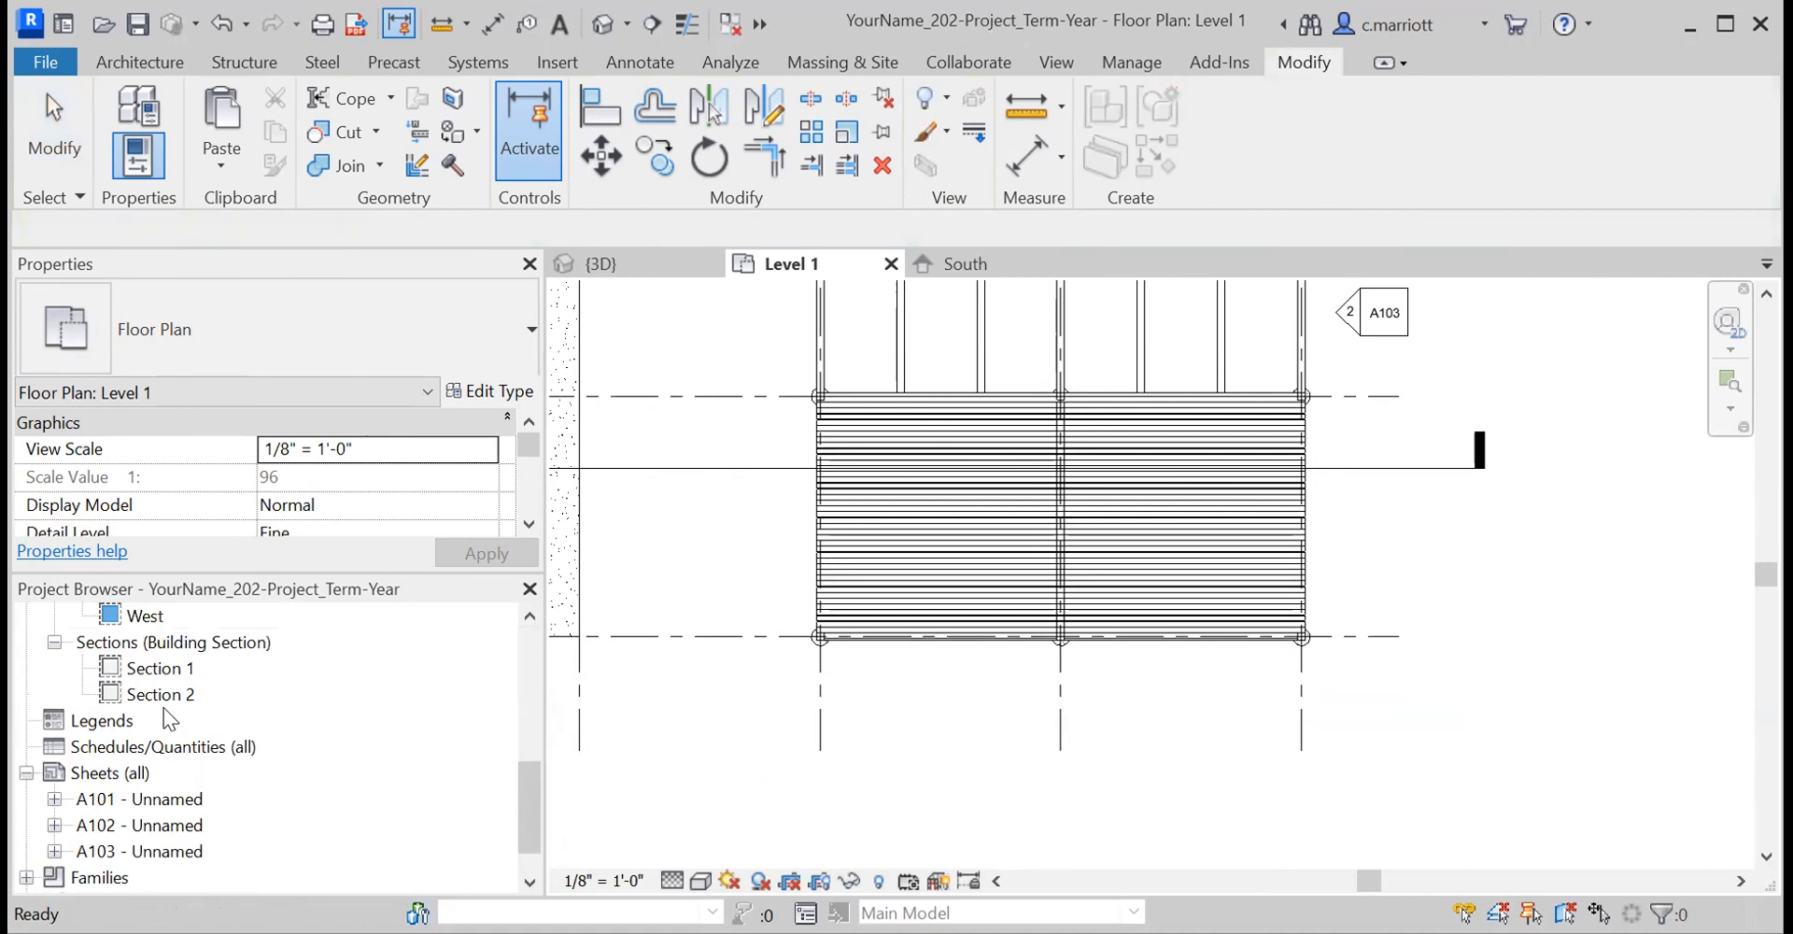
scroll(168, 719, up, 1)
double_click(147, 643)
scroll(816, 693, down, 2)
middle_drag(853, 688, 670, 695)
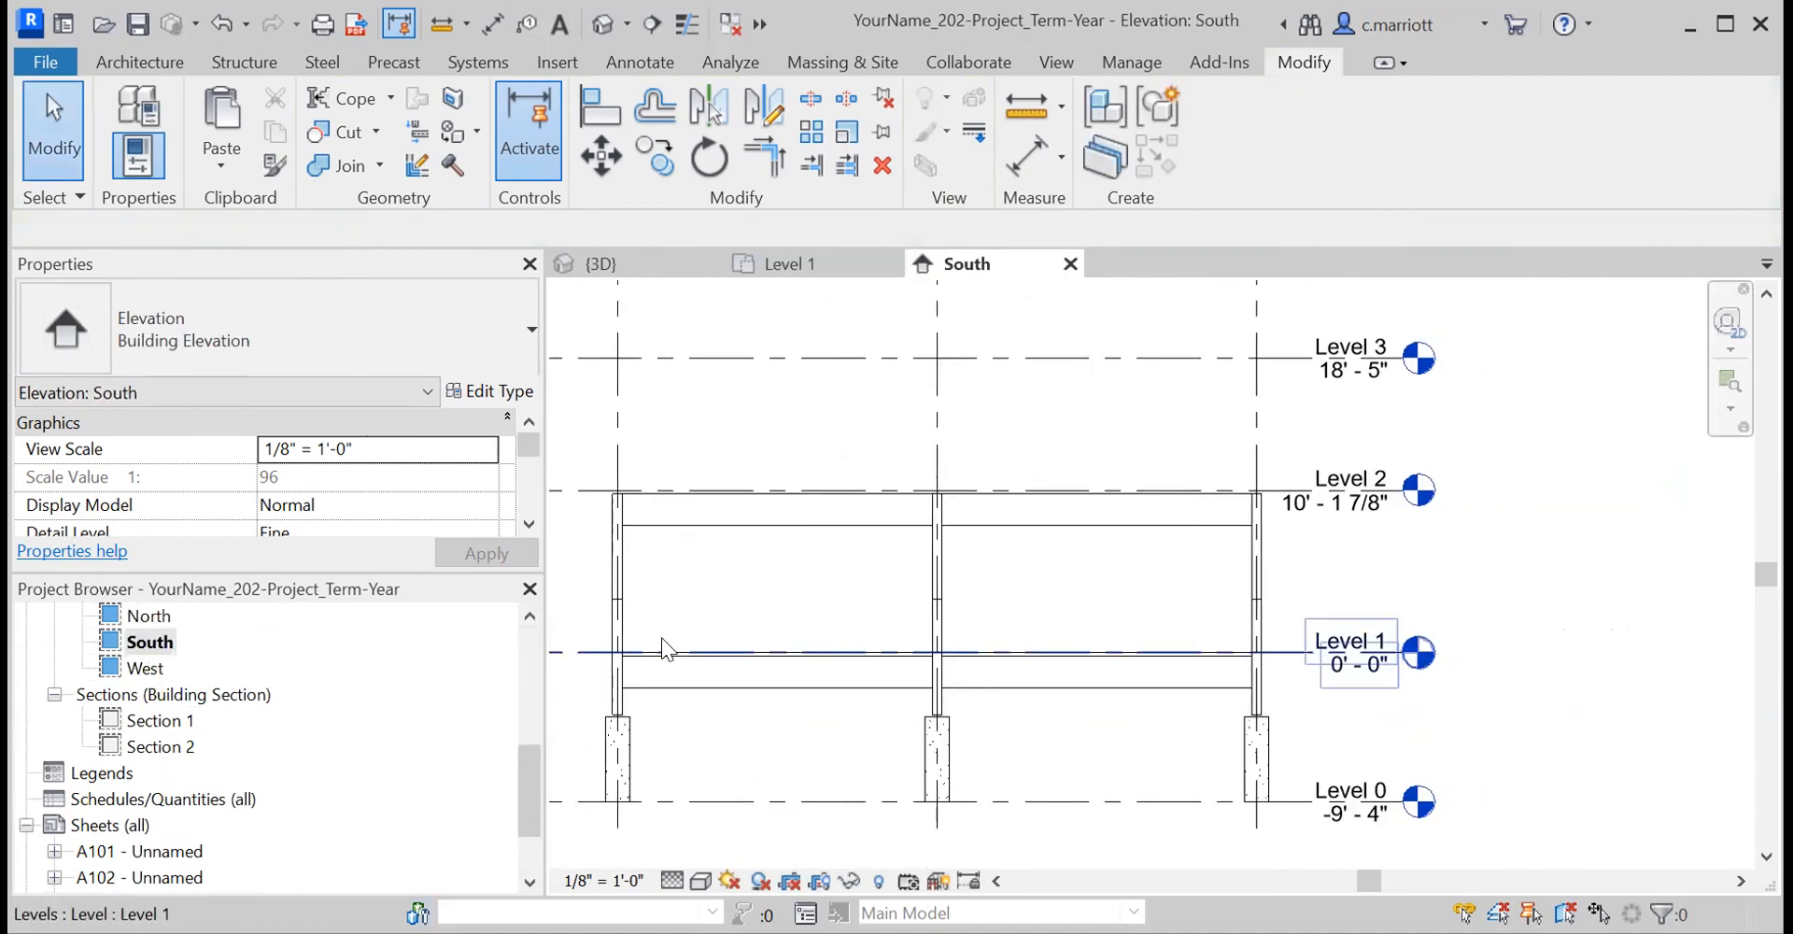
click(670, 652)
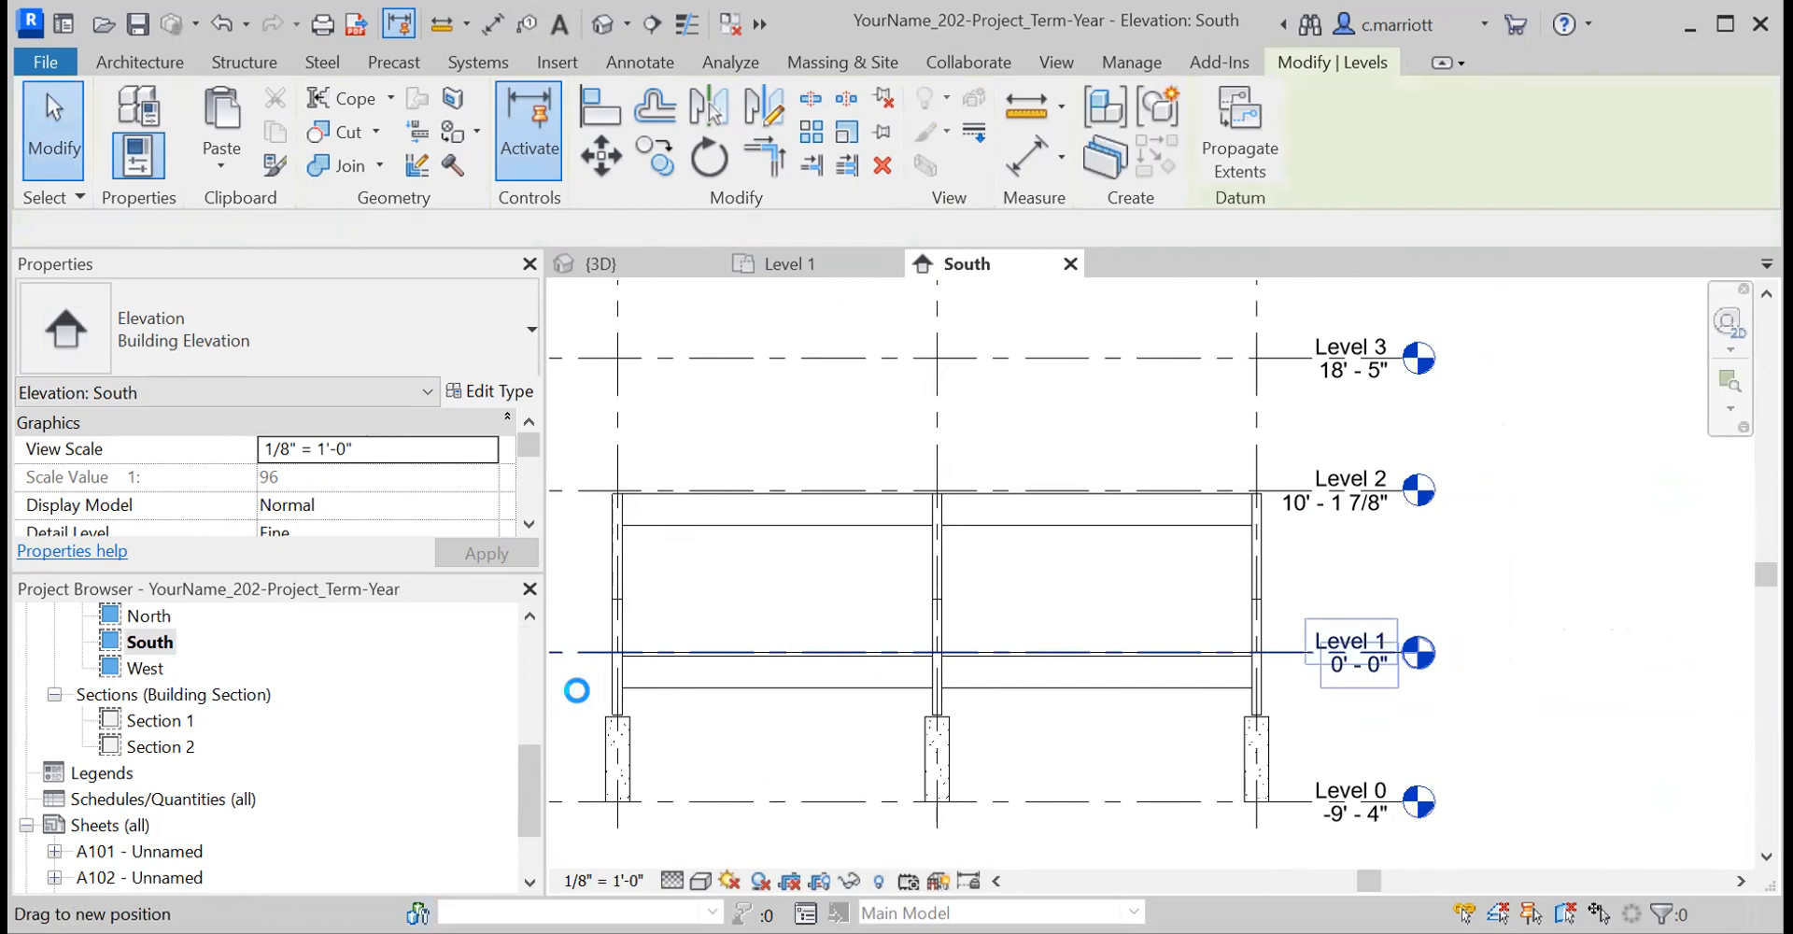
key(ctrl+z)
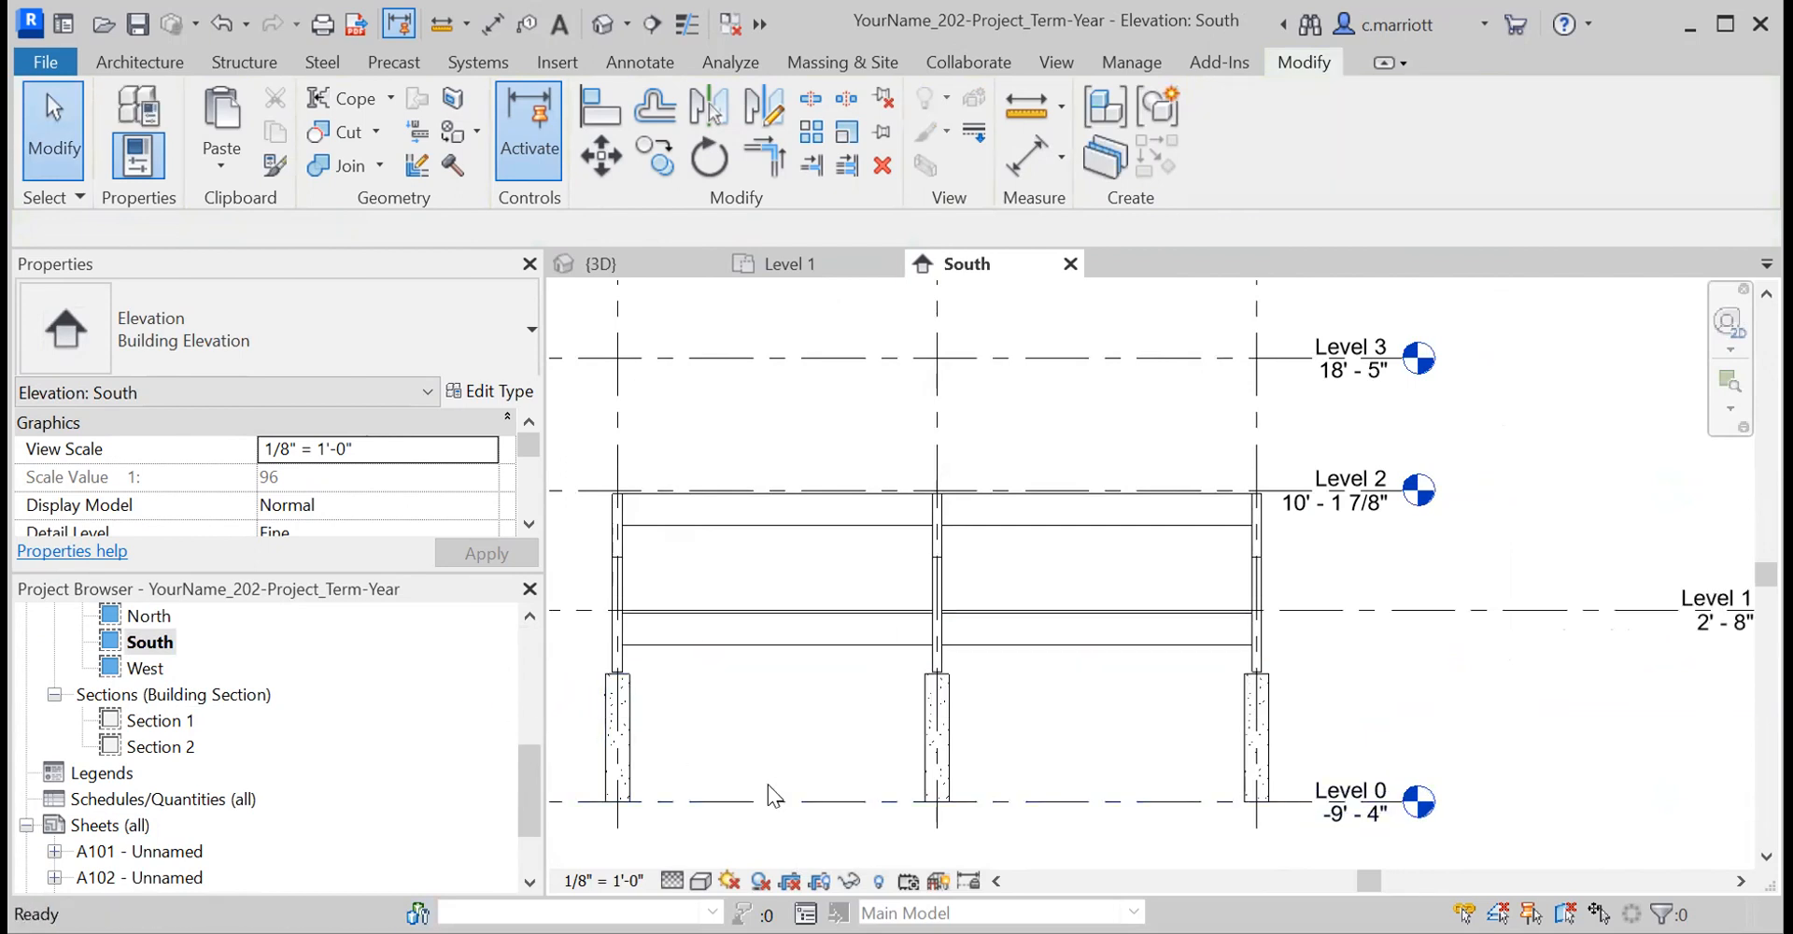
key(ctrl+z)
- Select the Level 1 decking boards of both bays in elevation and mirror a copy of them about grid B in the Level 1 floor plan
drag(560, 698, 1298, 642)
click(566, 549)
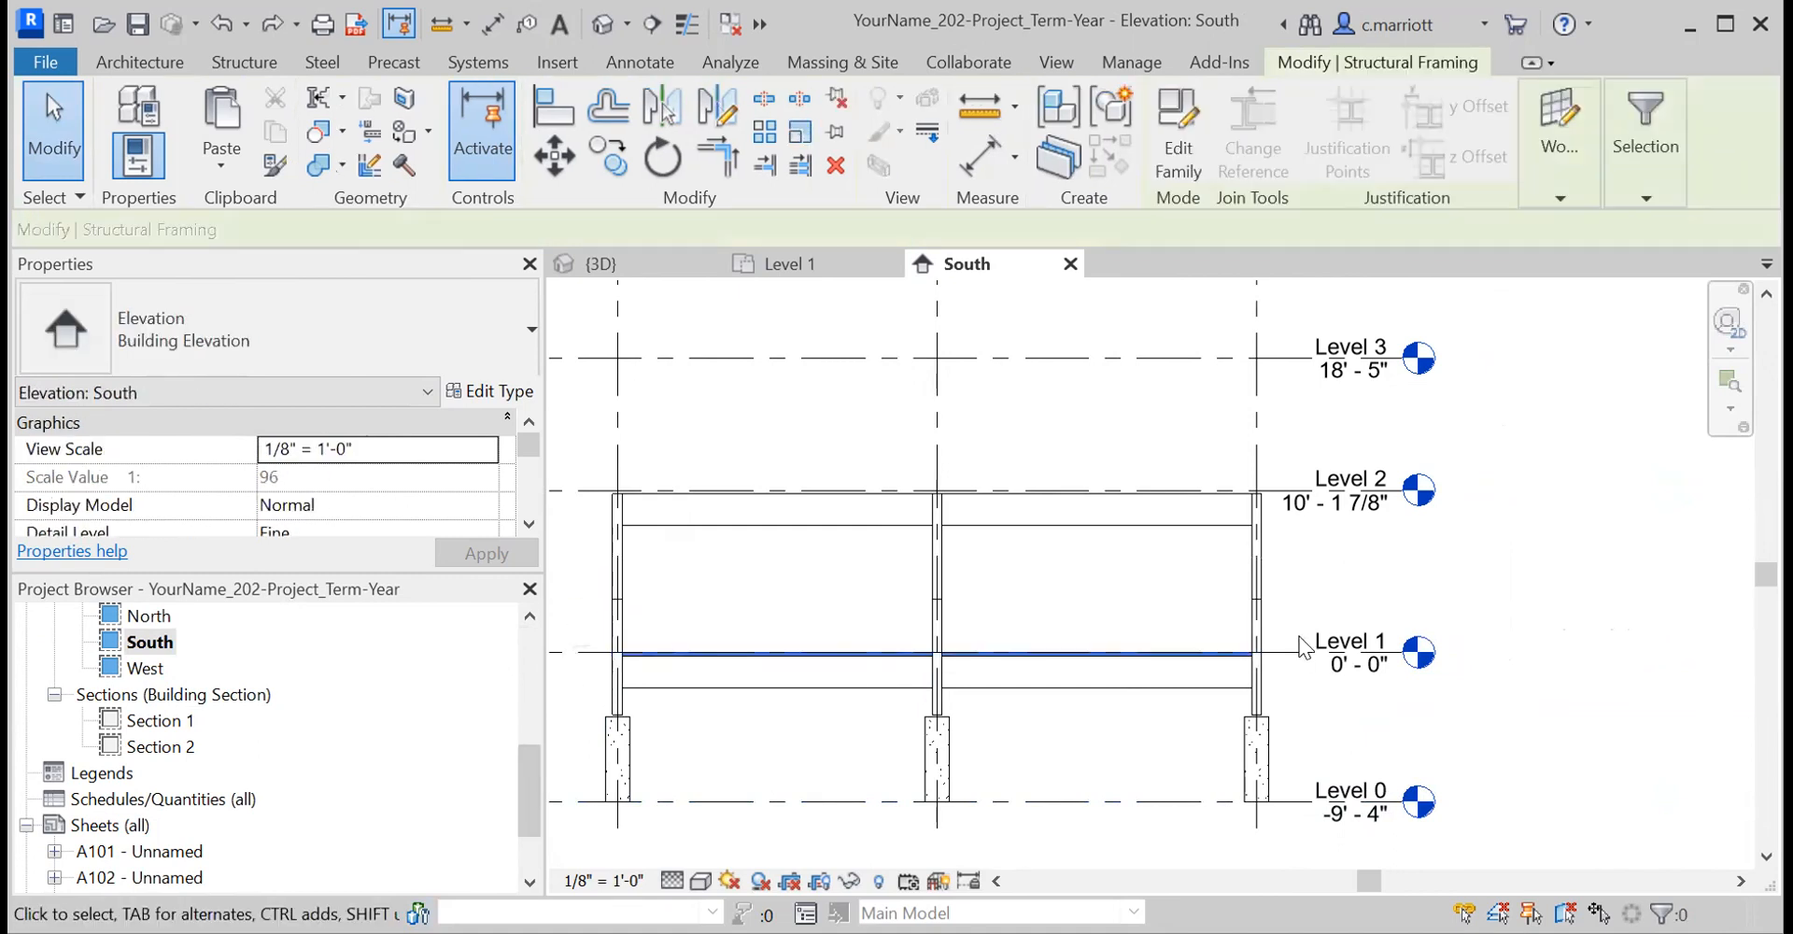
click(528, 641)
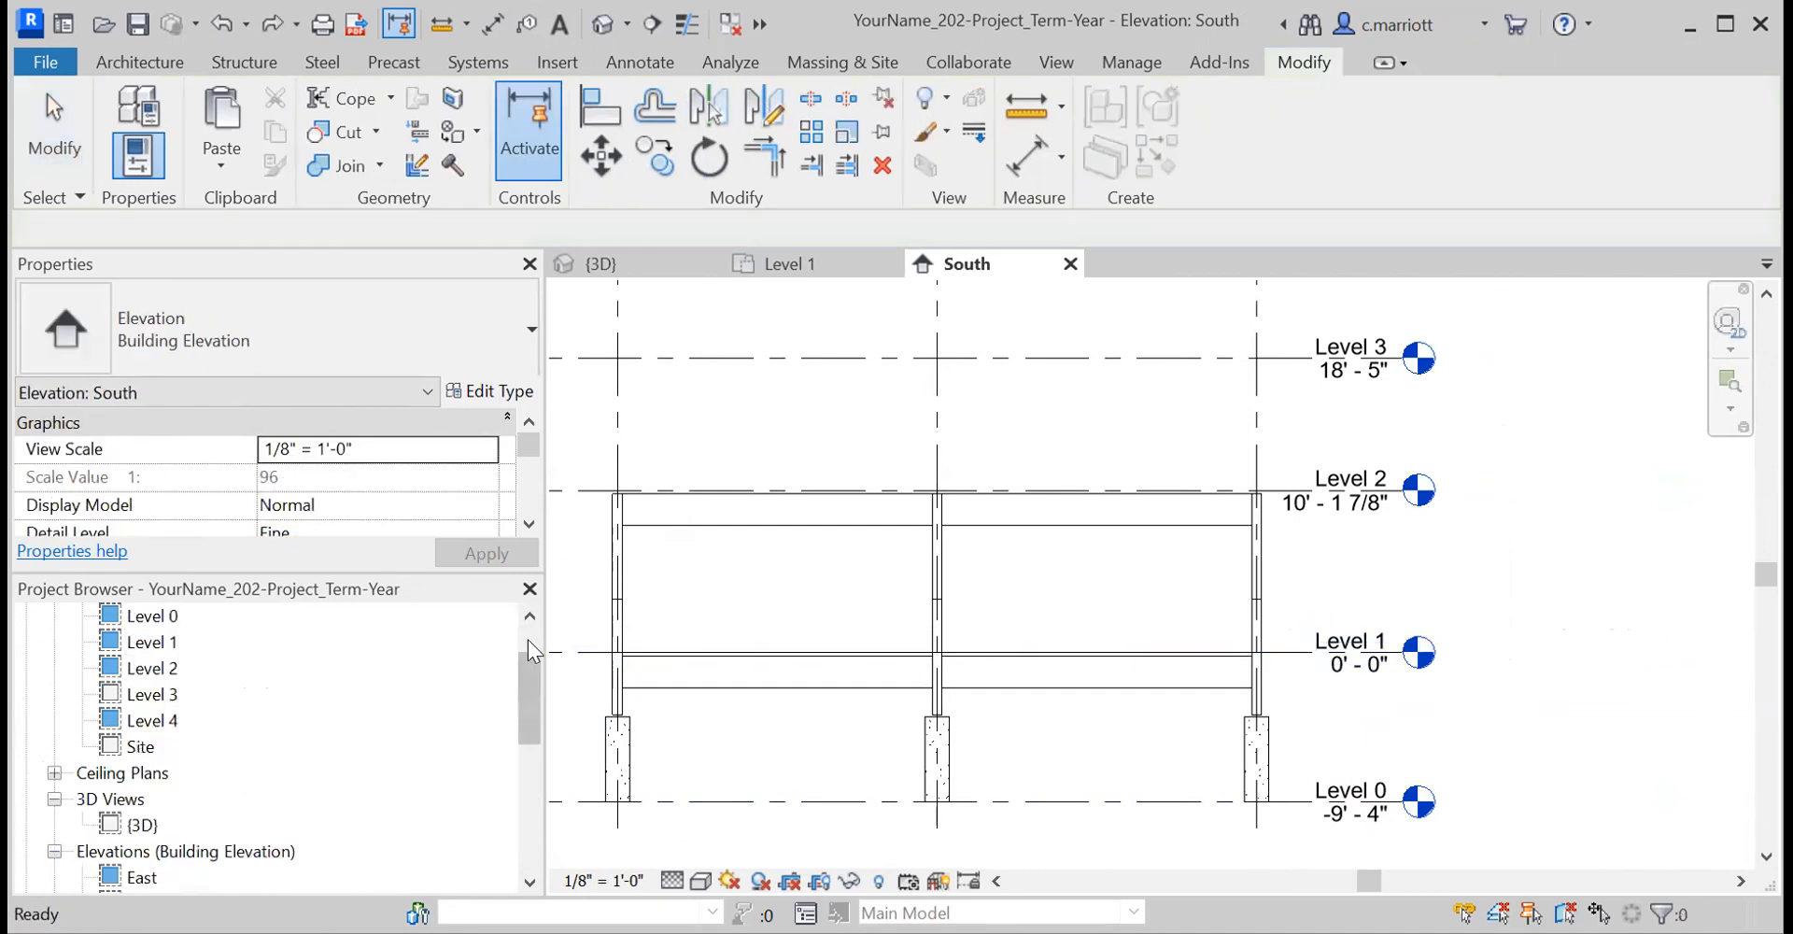
click(529, 641)
double_click(142, 724)
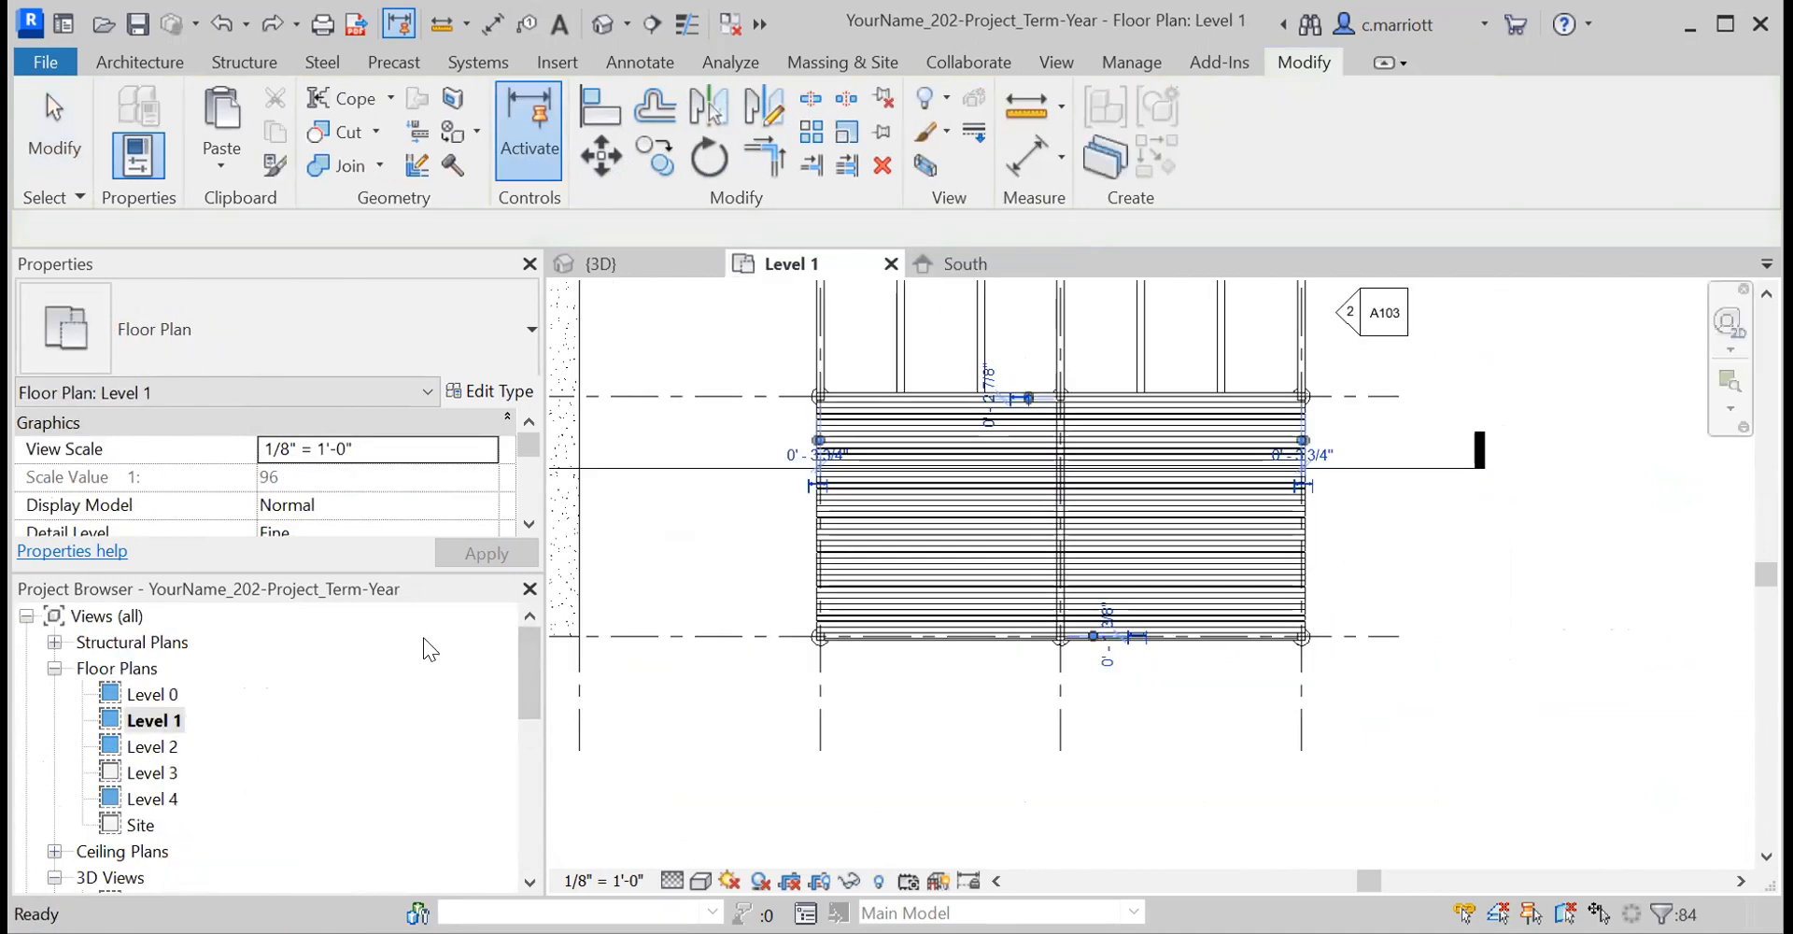
key(ctrl+Left)
click(658, 103)
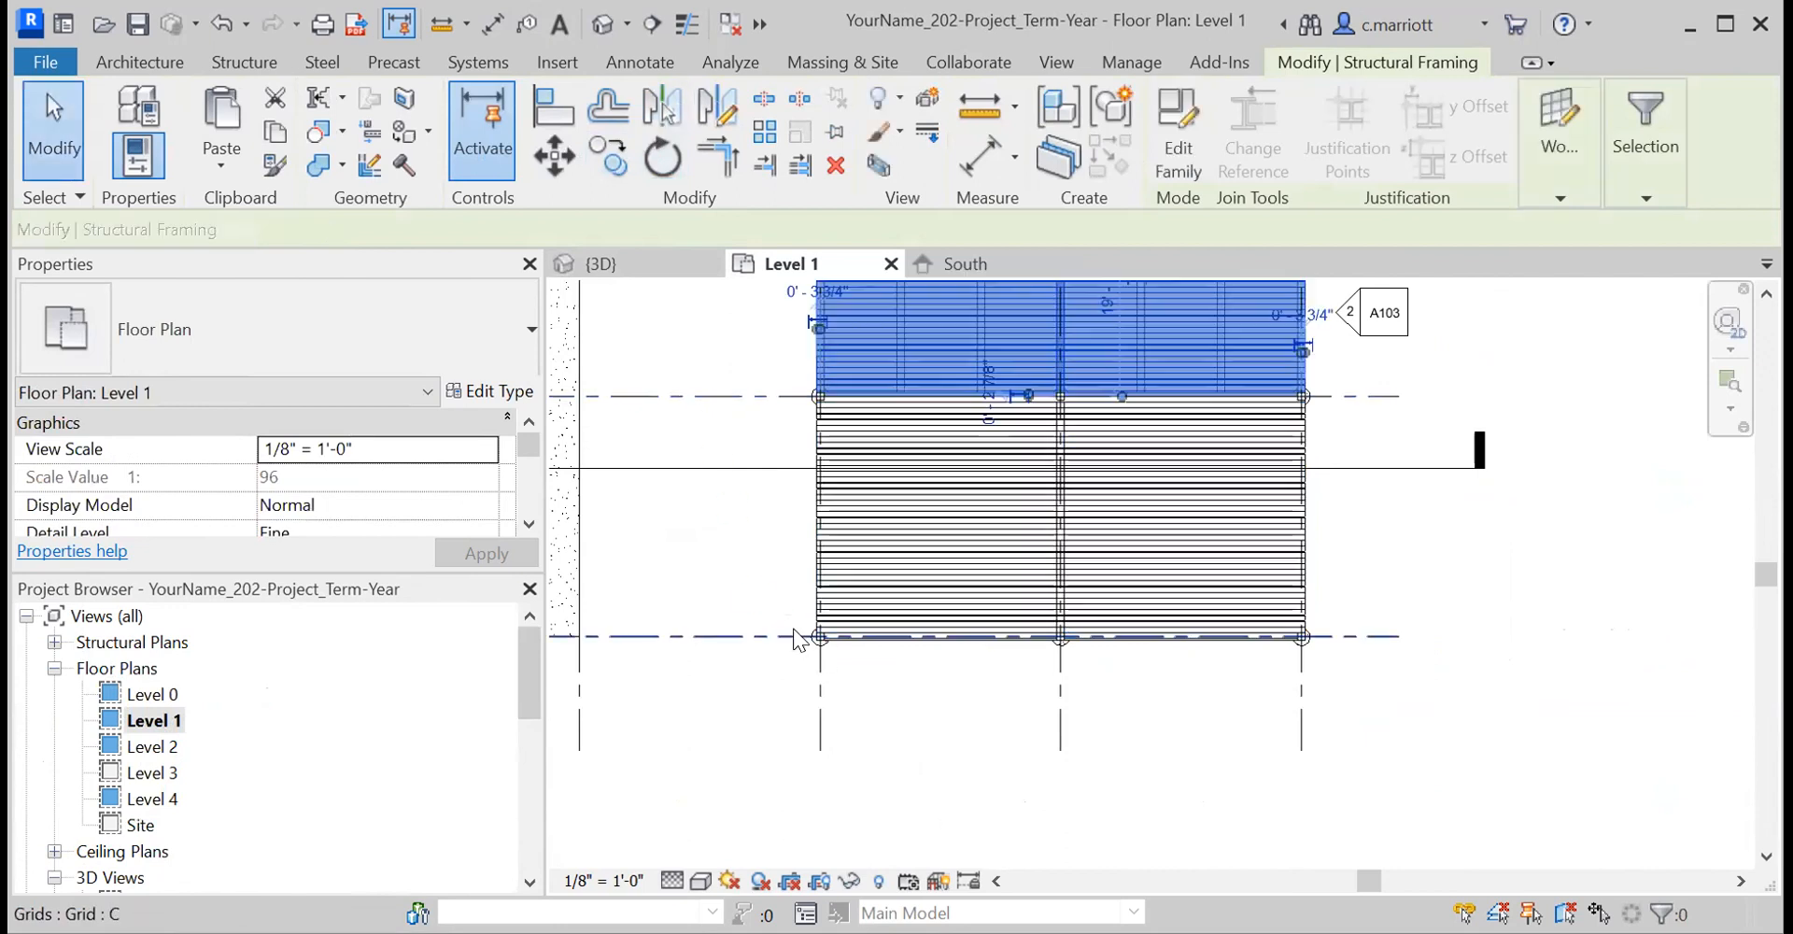
scroll(794, 621, down, 2)
scroll(772, 559, down, 2)
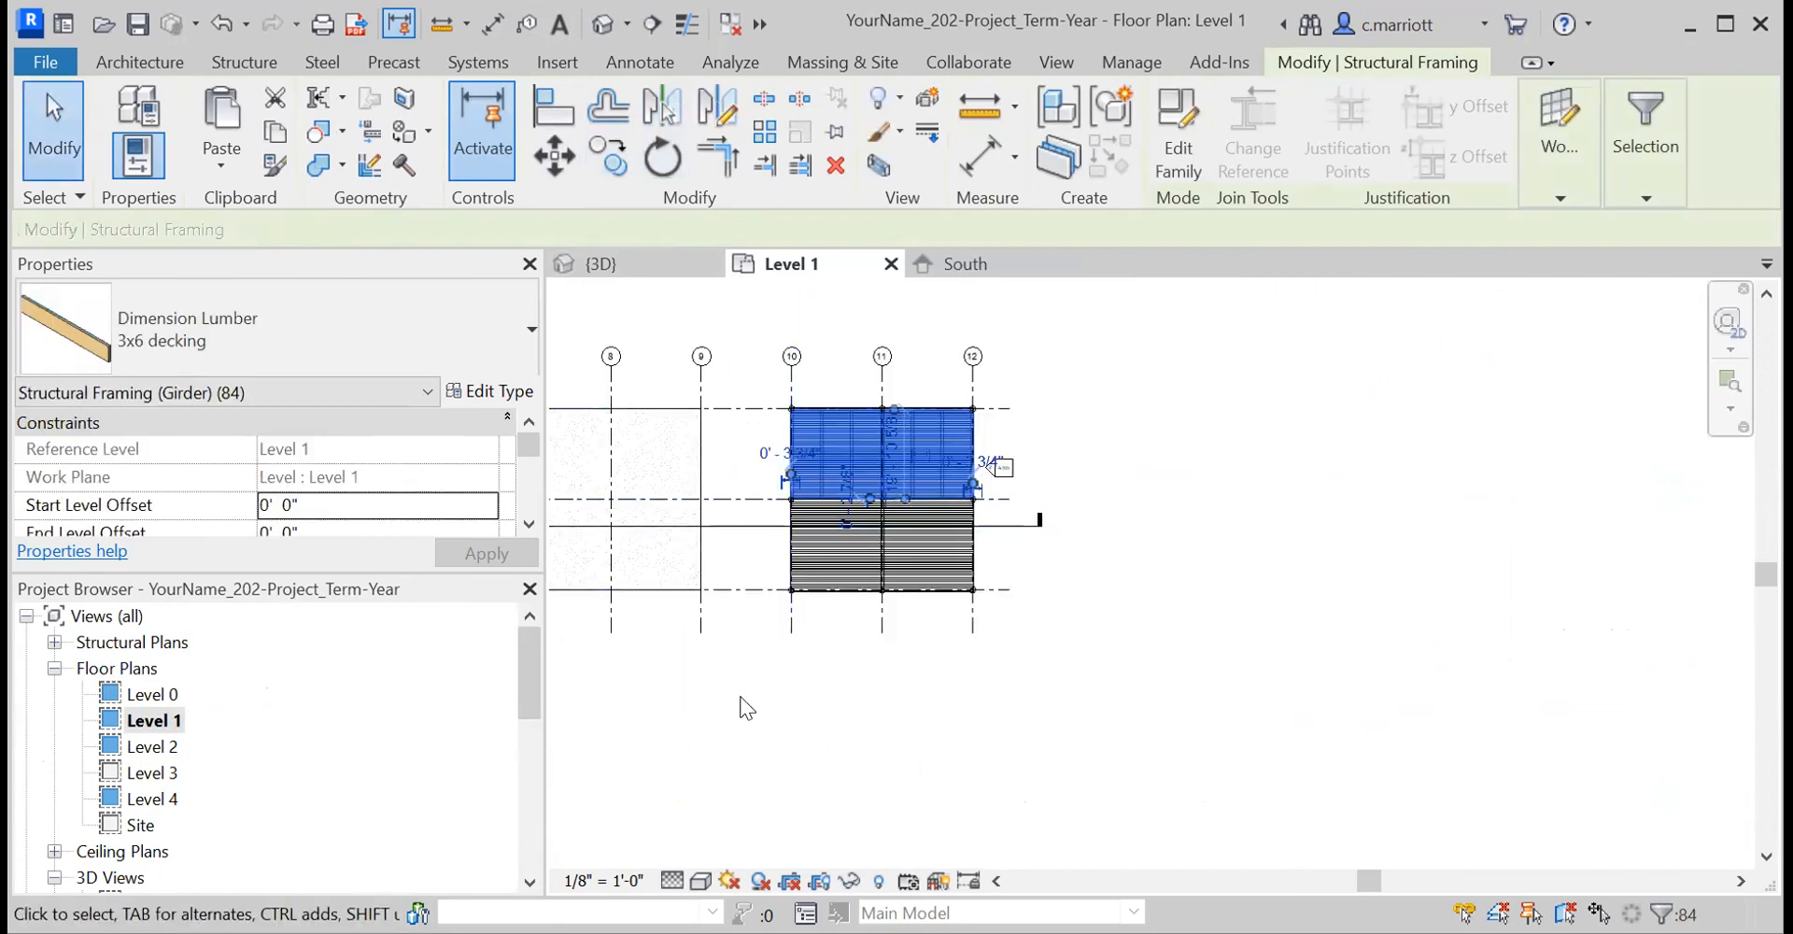
middle_drag(1007, 618, 1037, 713)
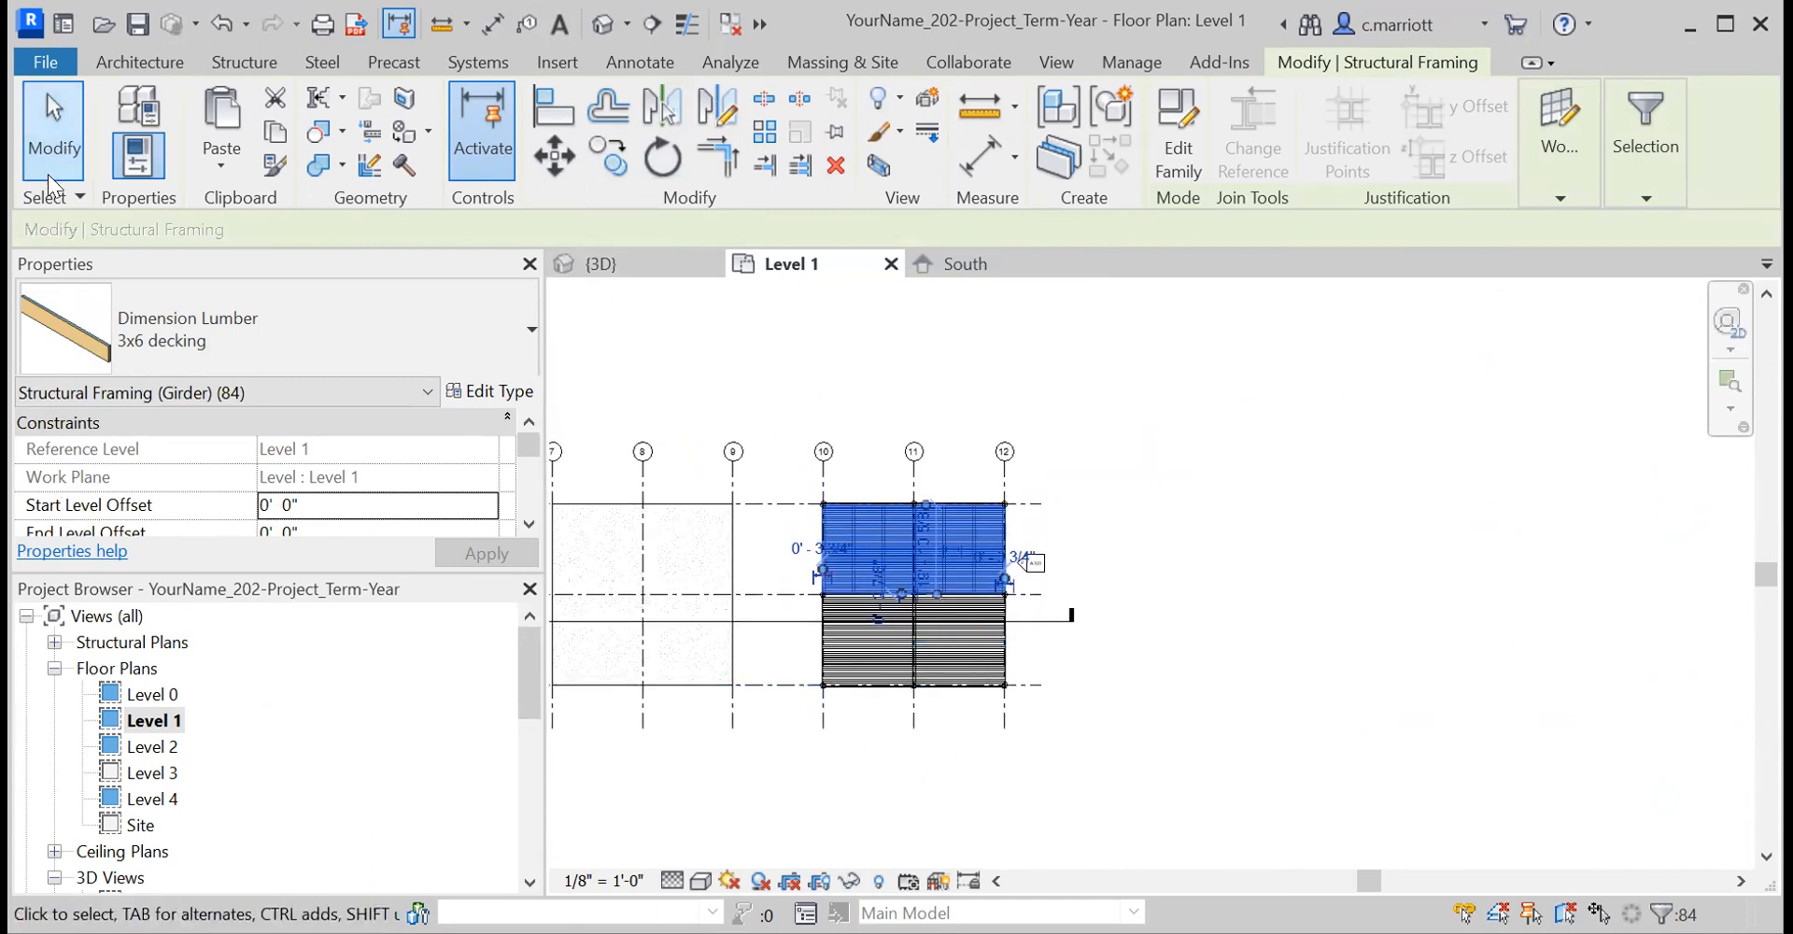
- Copy the selected decking boards and paste them in alignment onto the upper-level timber framing between grids 10 and 12
click(173, 277)
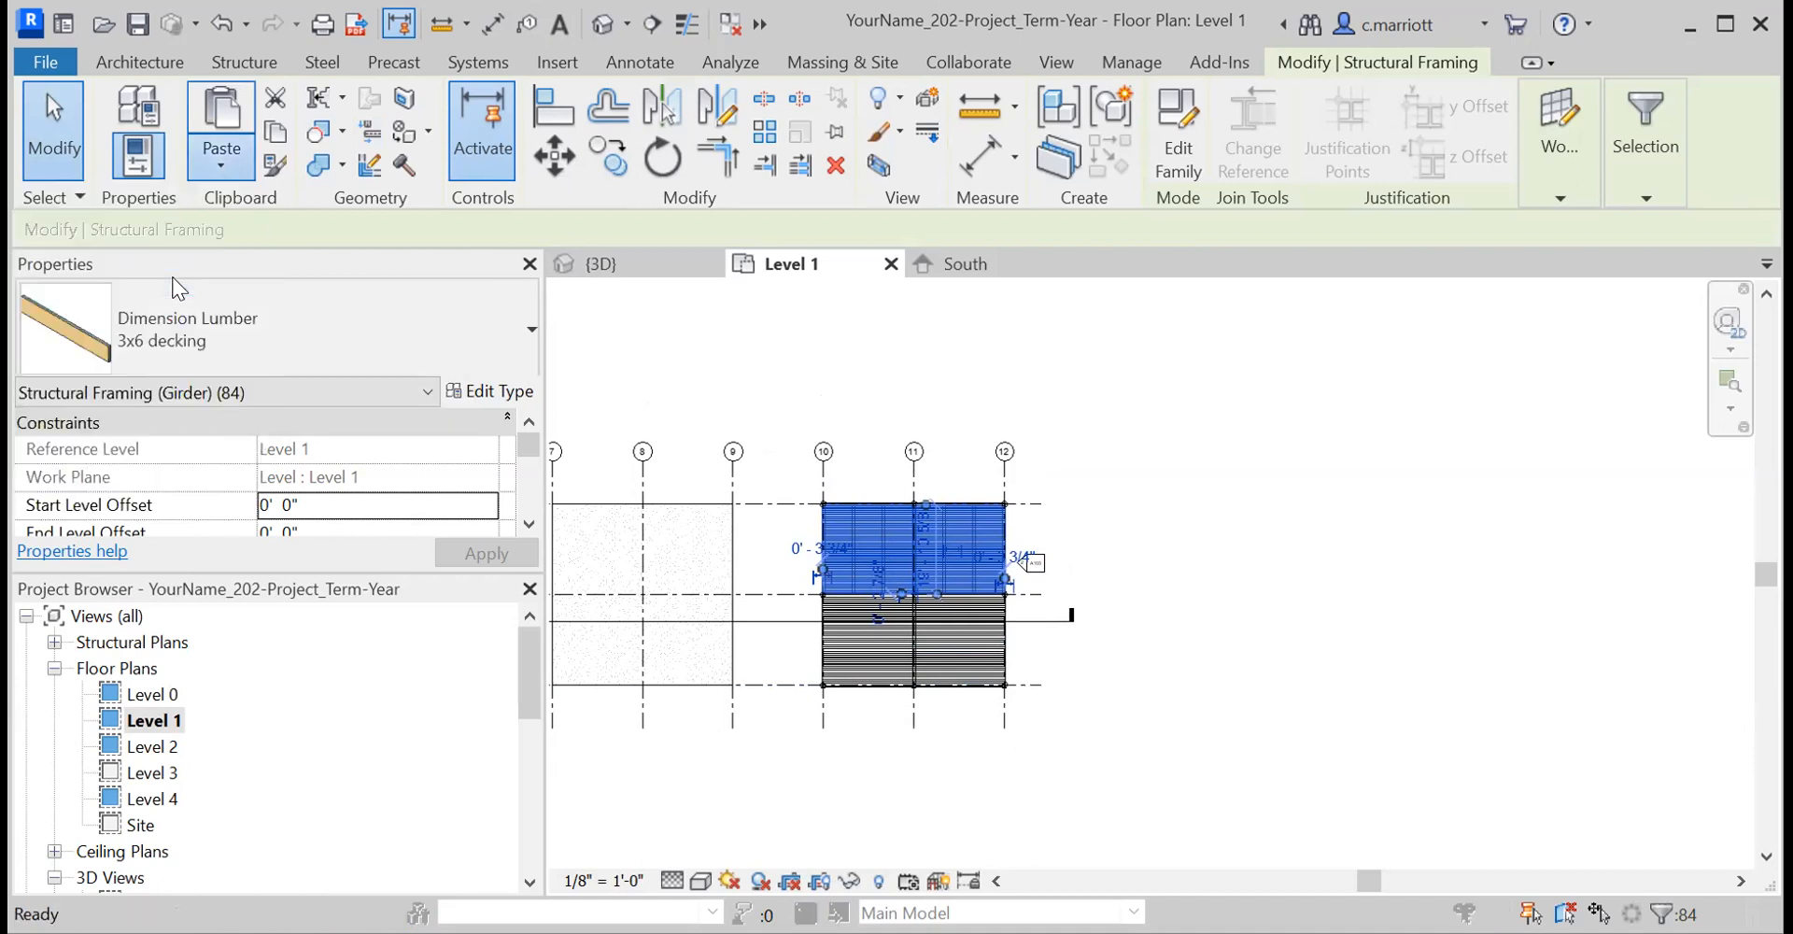
click(753, 332)
click(869, 661)
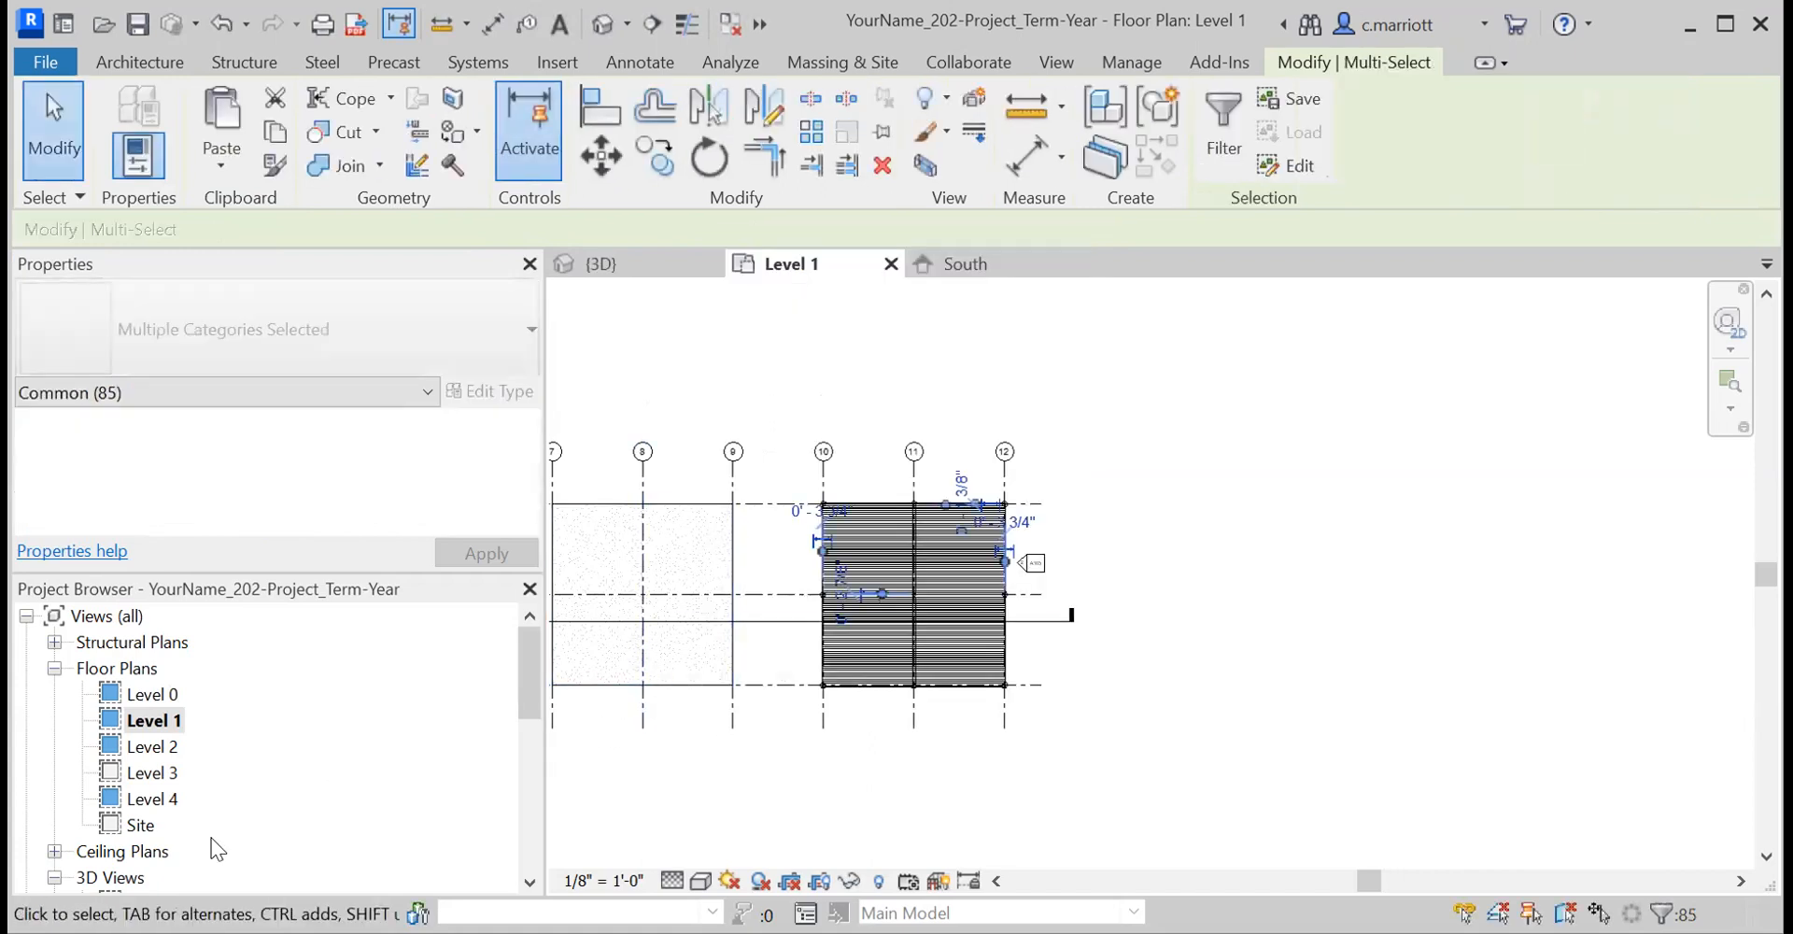
- Open the 3D view, clear the selection and examine the decking and its supporting beams on both levels of the timber frame
scroll(122, 875, down, 1)
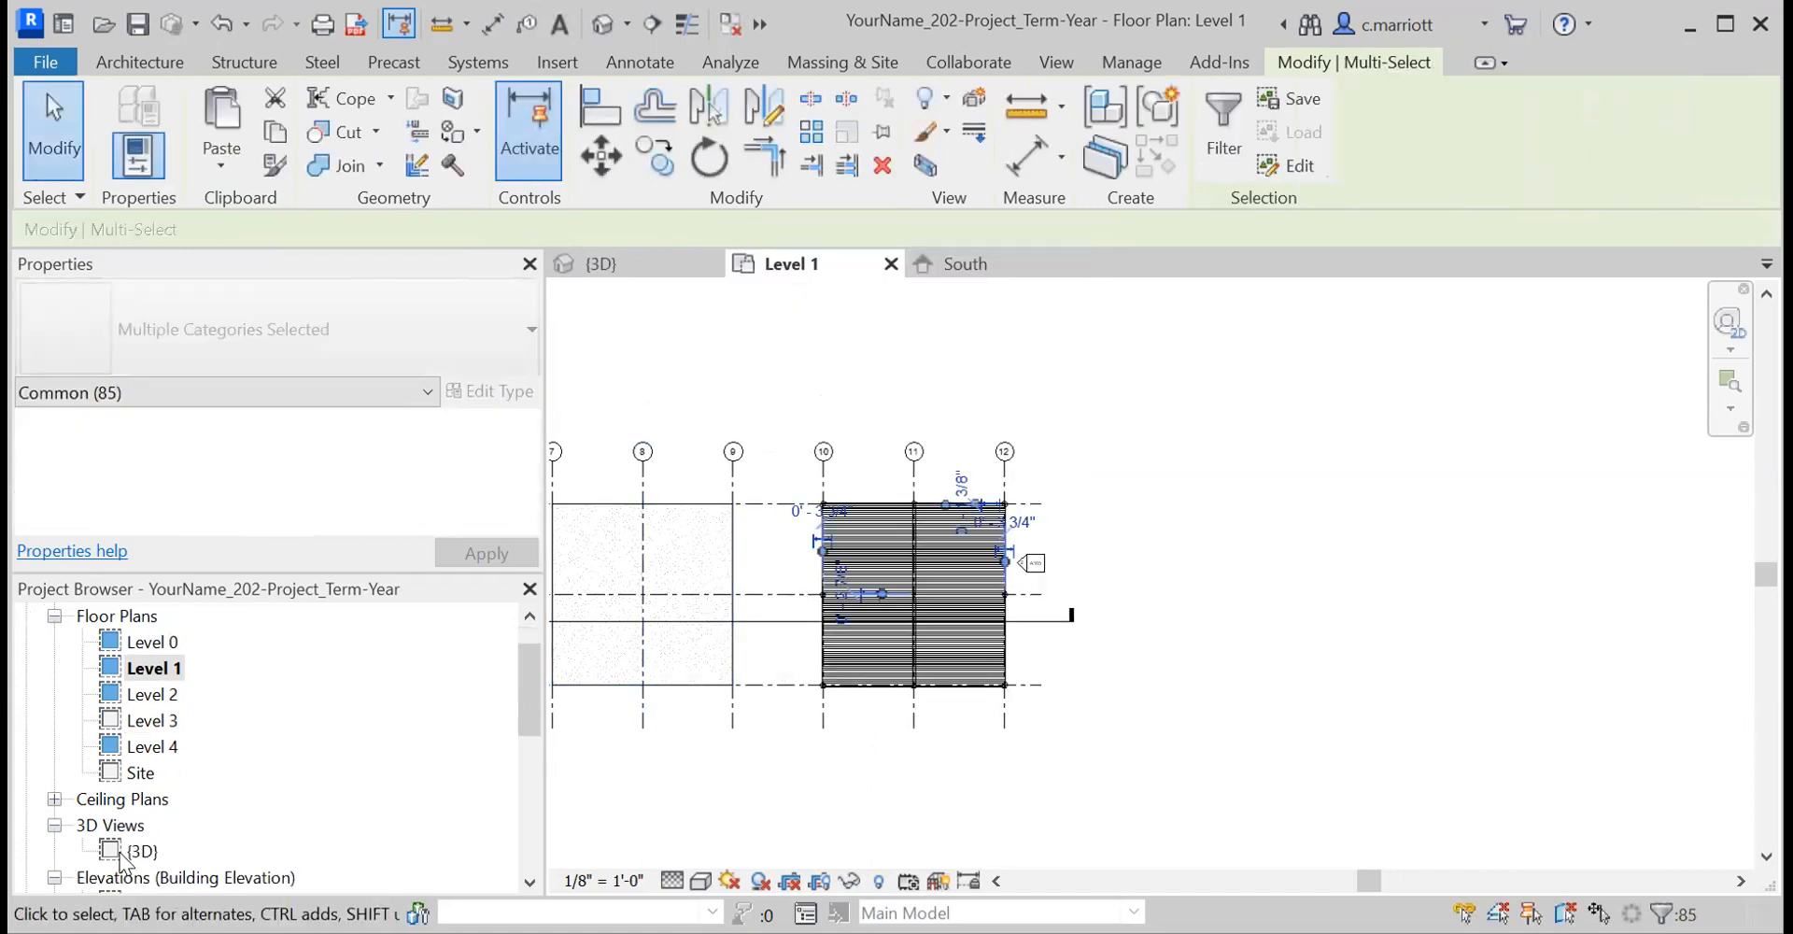
double_click(131, 852)
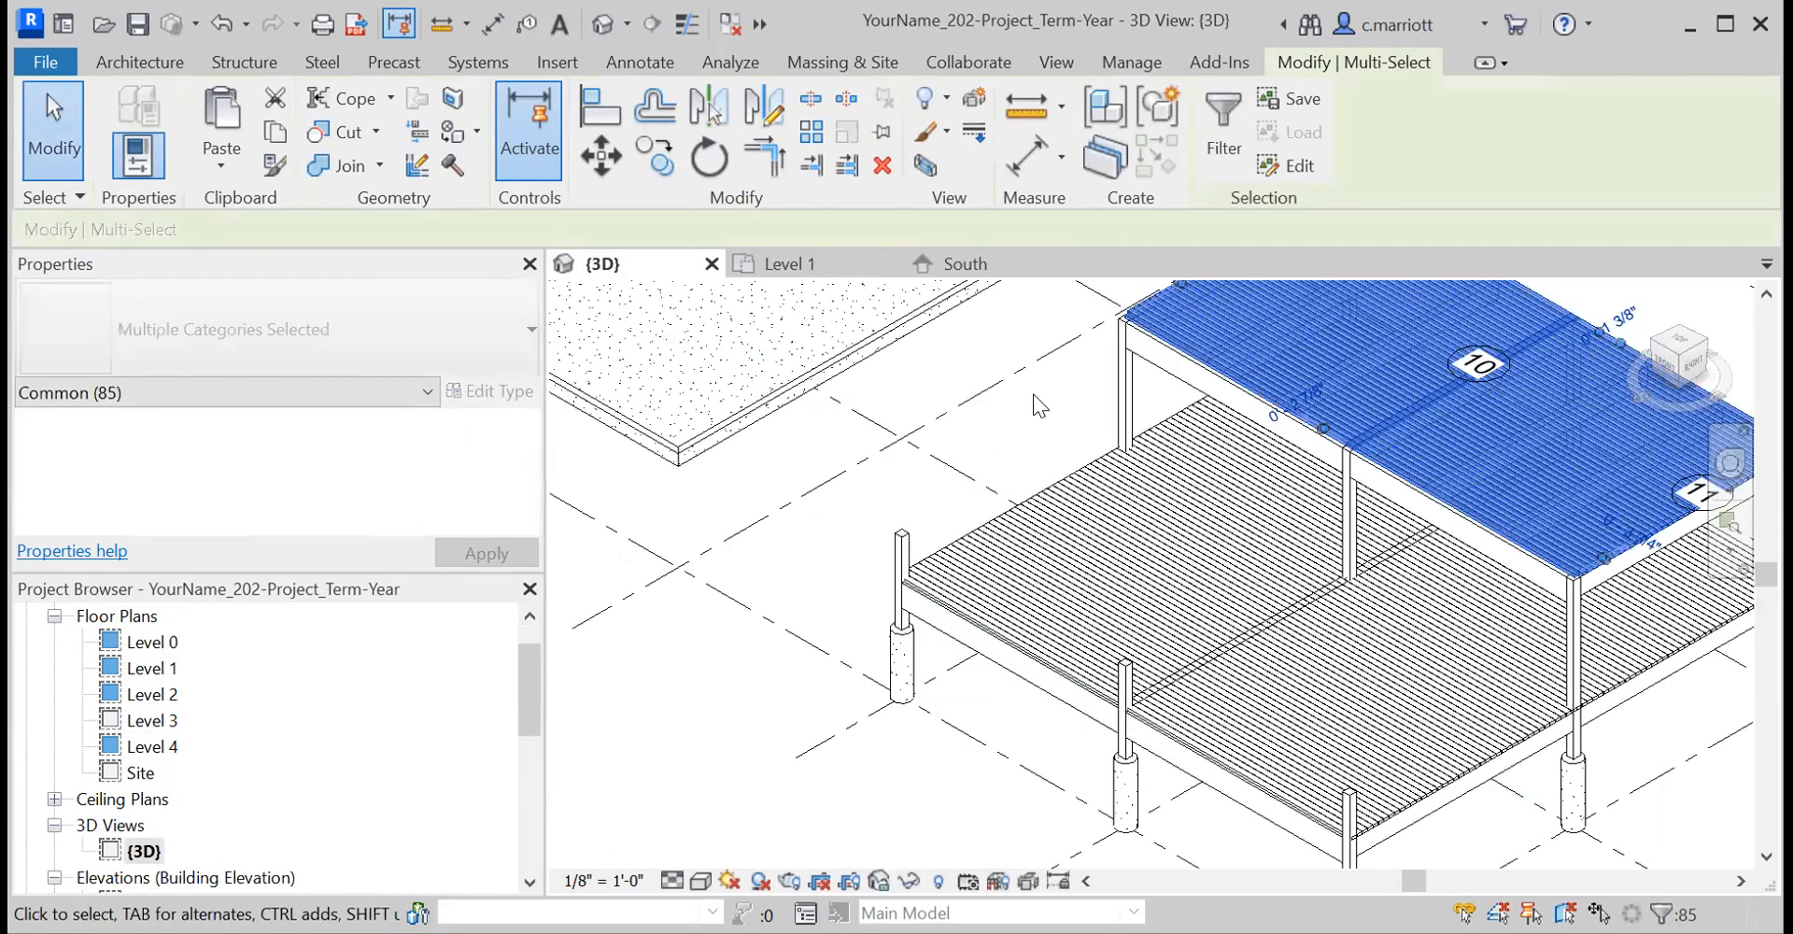
click(1027, 421)
scroll(1054, 523, down, 1)
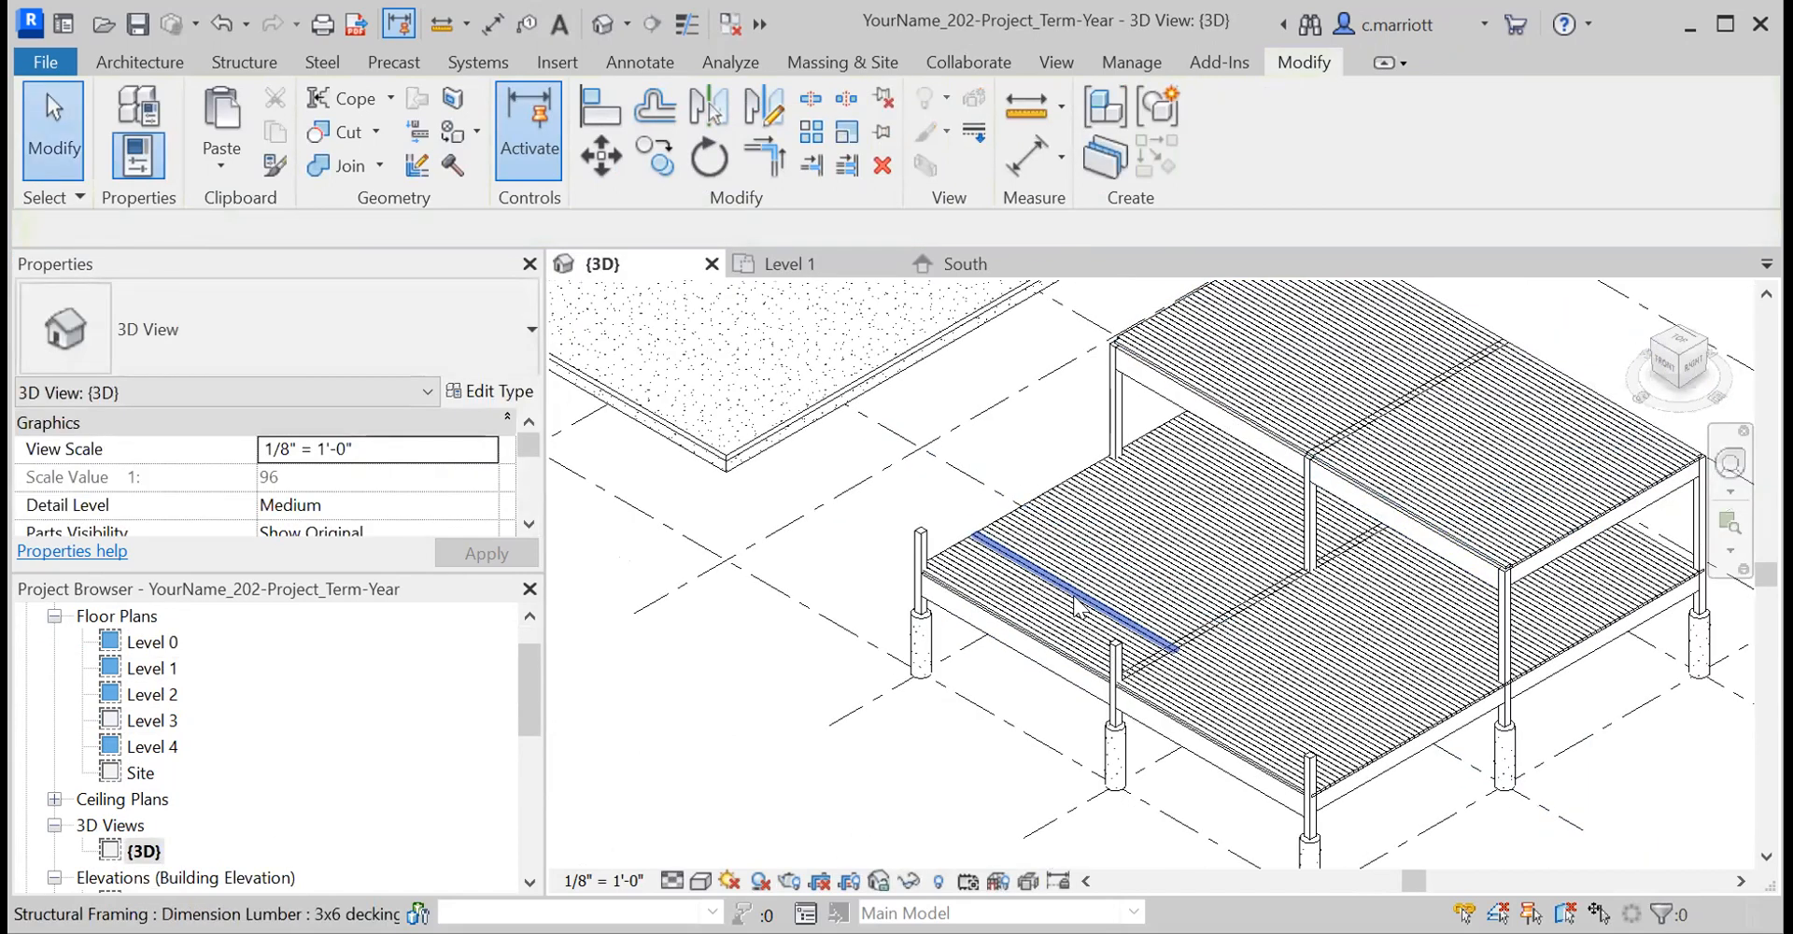
middle_drag(729, 534, 509, 529)
scroll(1216, 452, up, 1)
scroll(1216, 452, up, 1)
middle_drag(1216, 452, 1242, 617)
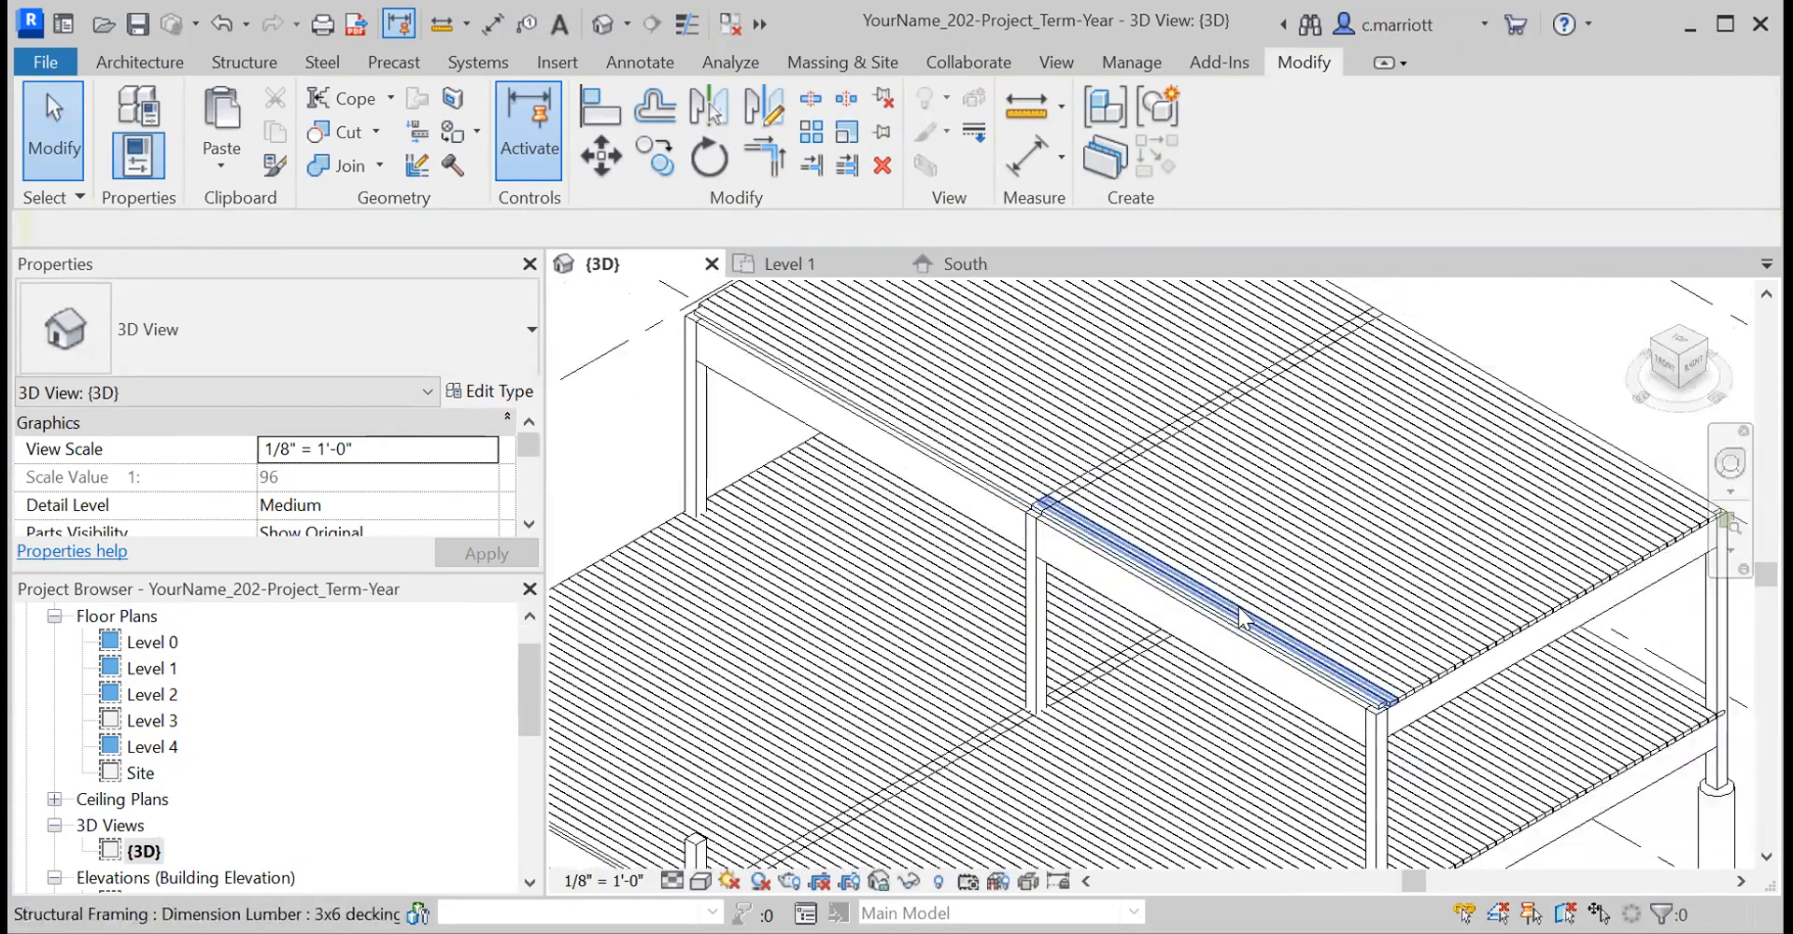
scroll(1242, 616, down, 2)
scroll(799, 375, up, 5)
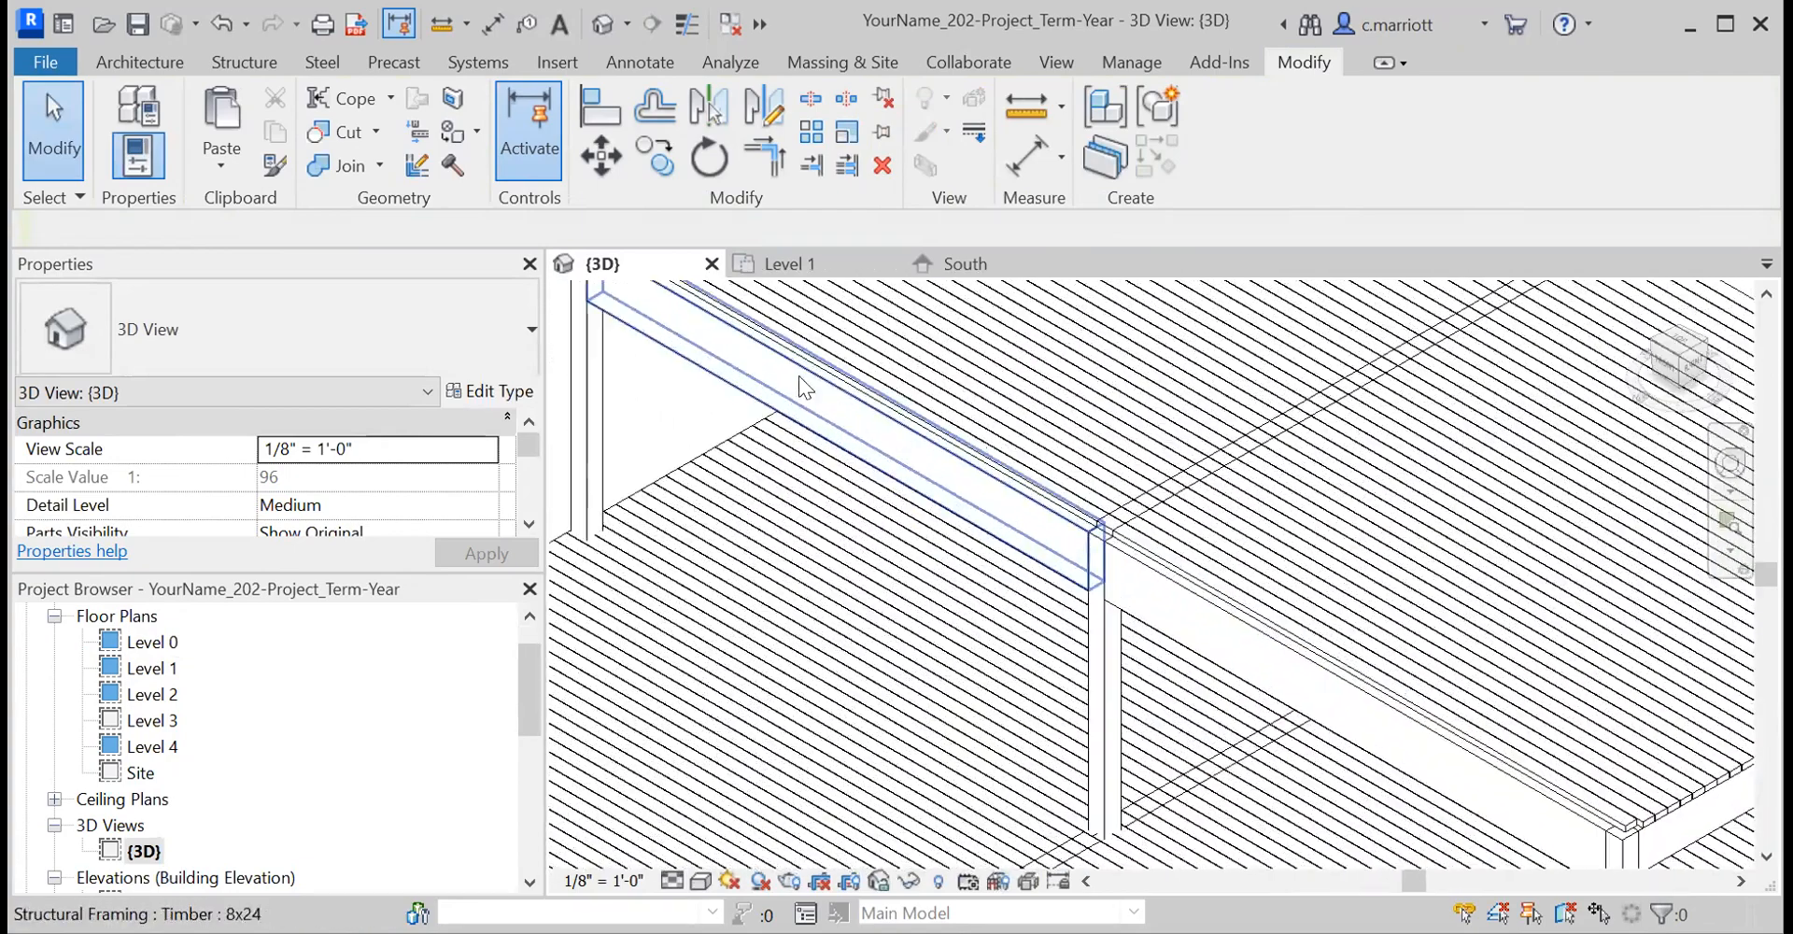
scroll(1303, 617, down, 6)
scroll(1102, 849, down, 1)
scroll(993, 857, up, 2)
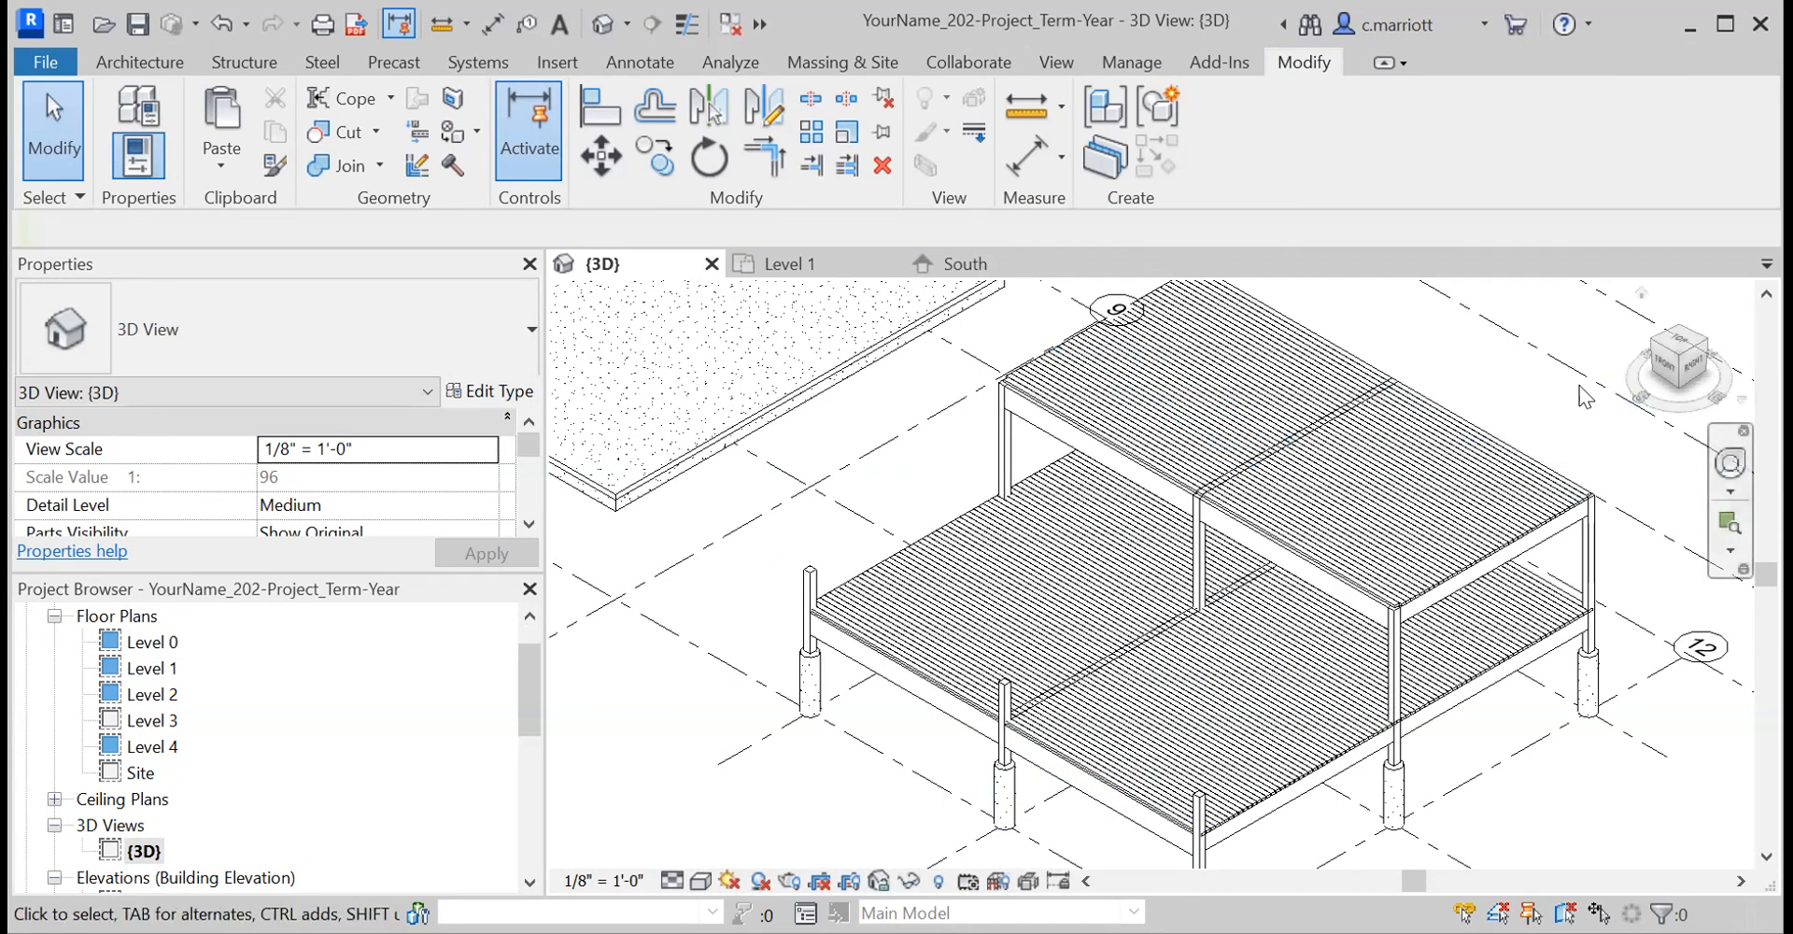
scroll(1504, 379, down, 3)
middle_drag(1434, 430, 1572, 283)
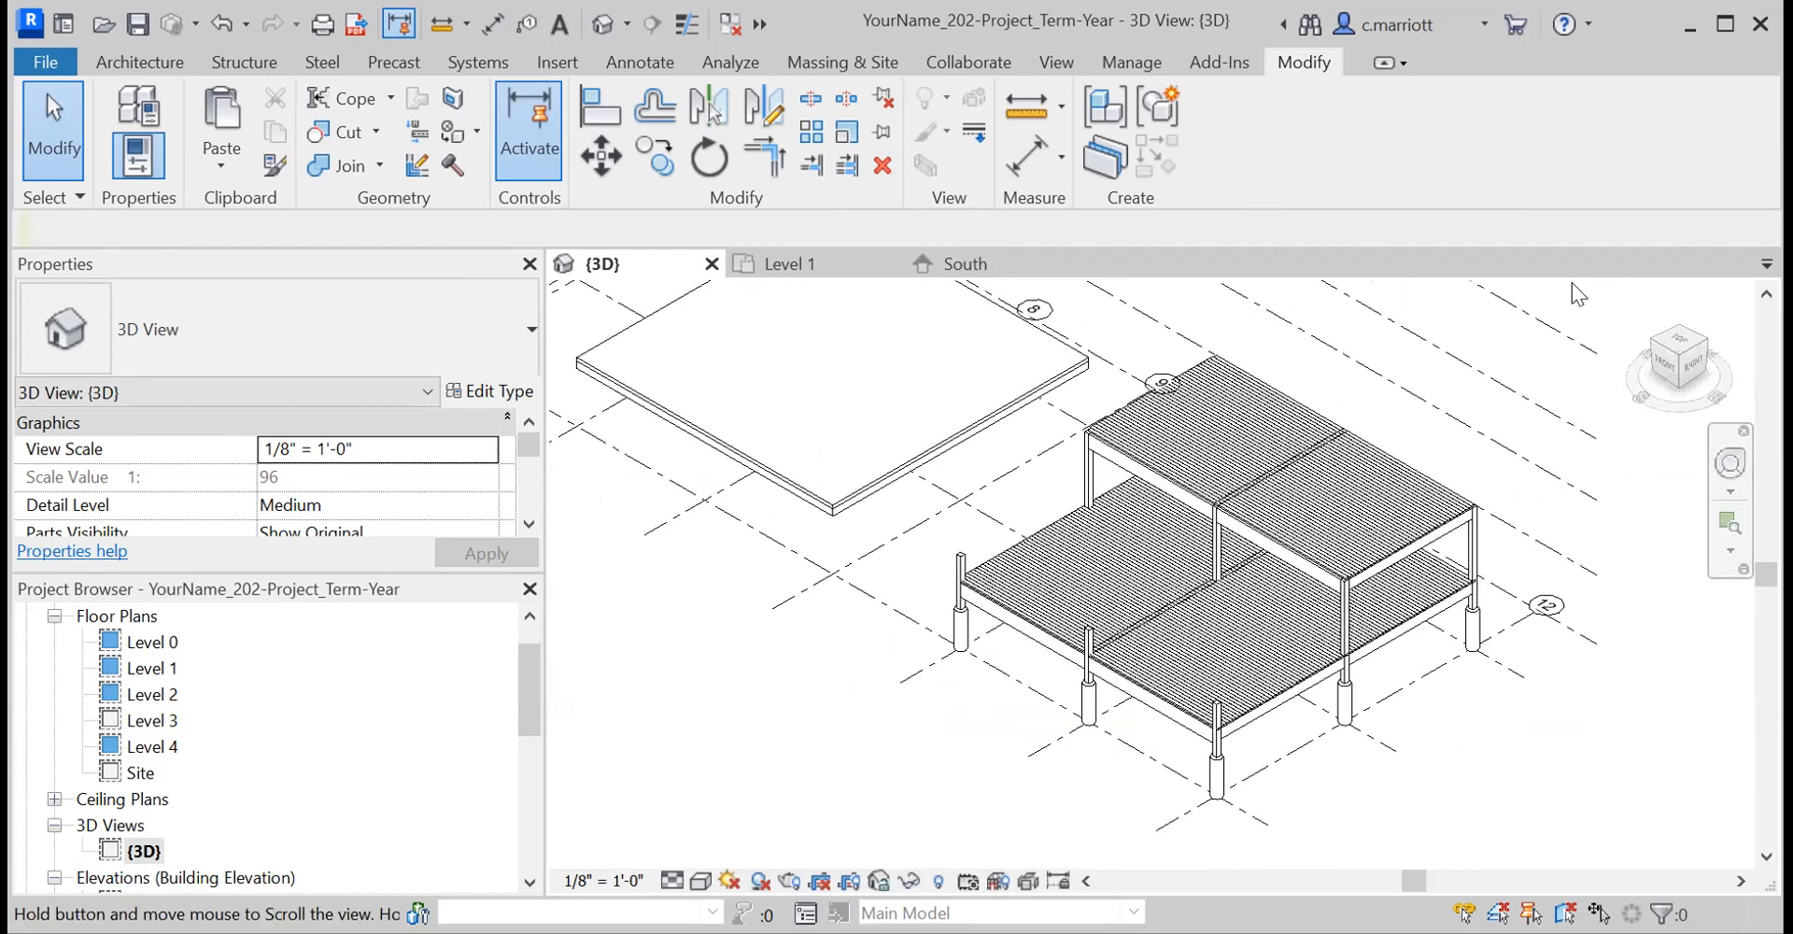